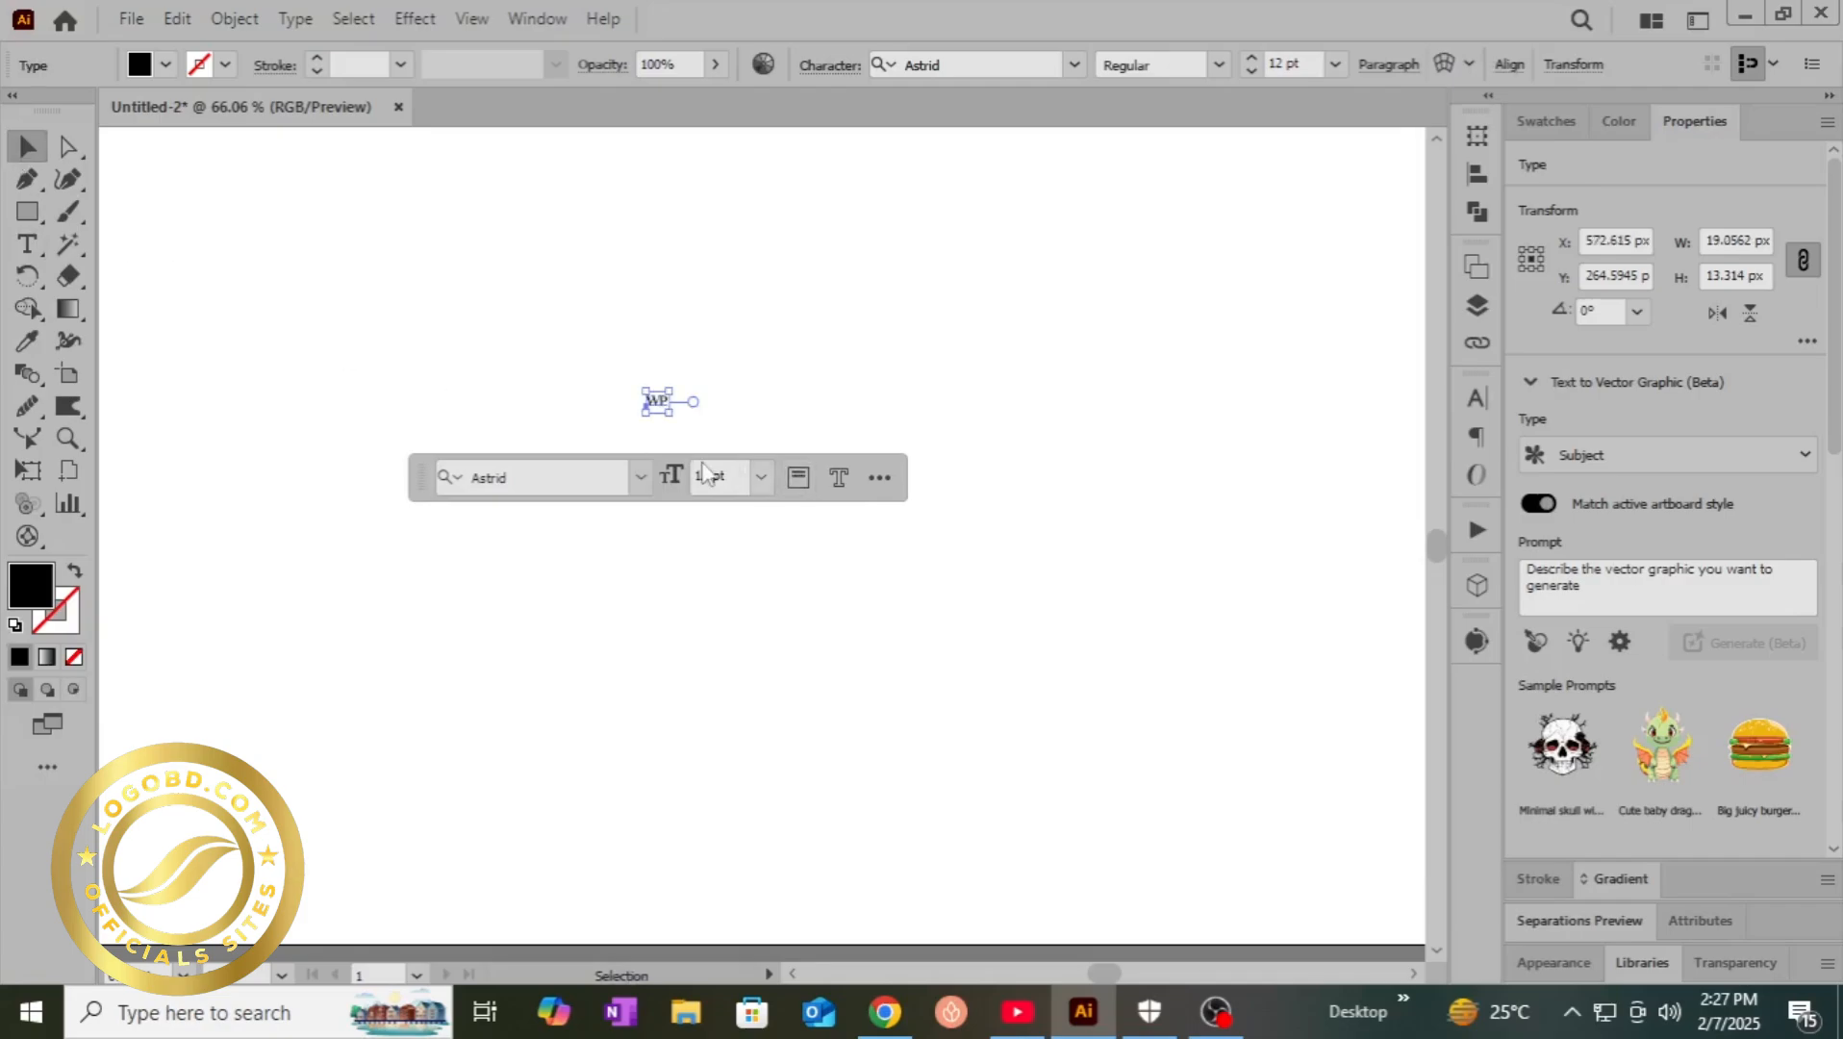
- Scale the WP text up to about 327 pt, reposition it, and convert it to outlines
left_click_drag(669, 416, 1185, 826)
left_click_drag(1037, 645, 679, 556)
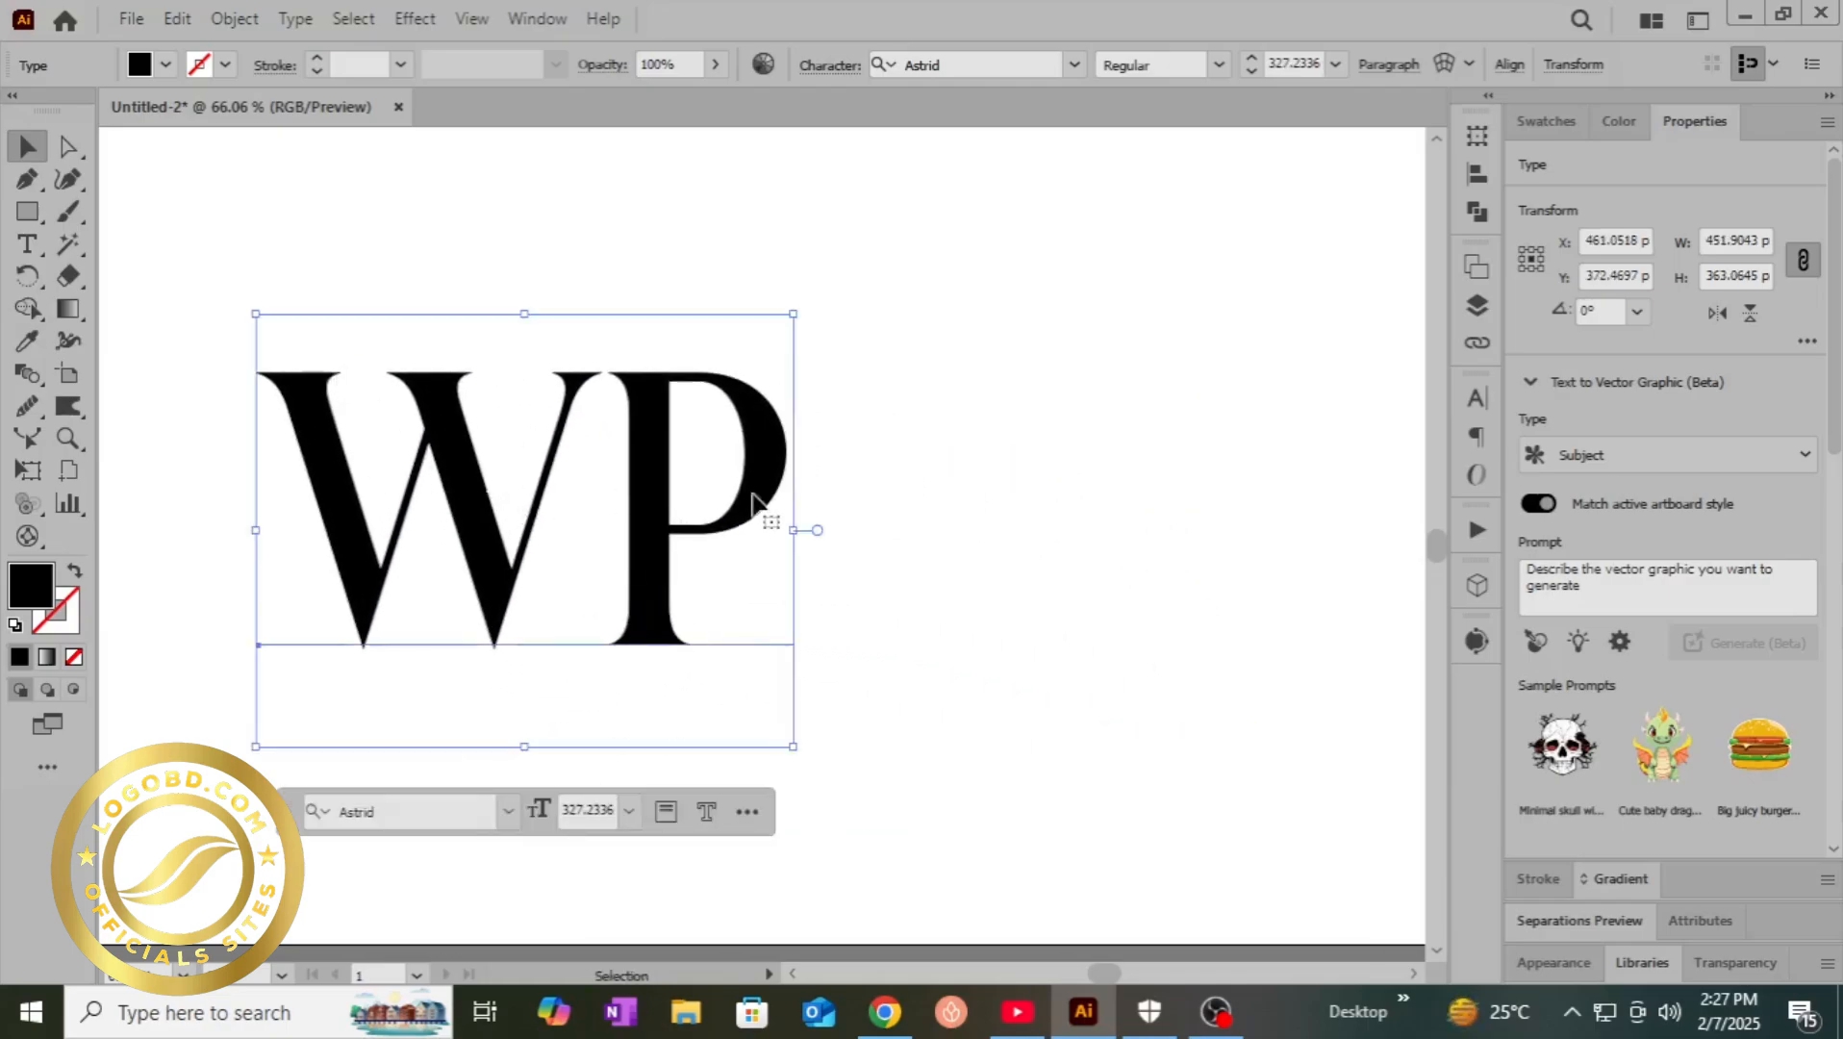
right_click(659, 616)
left_click(894, 570)
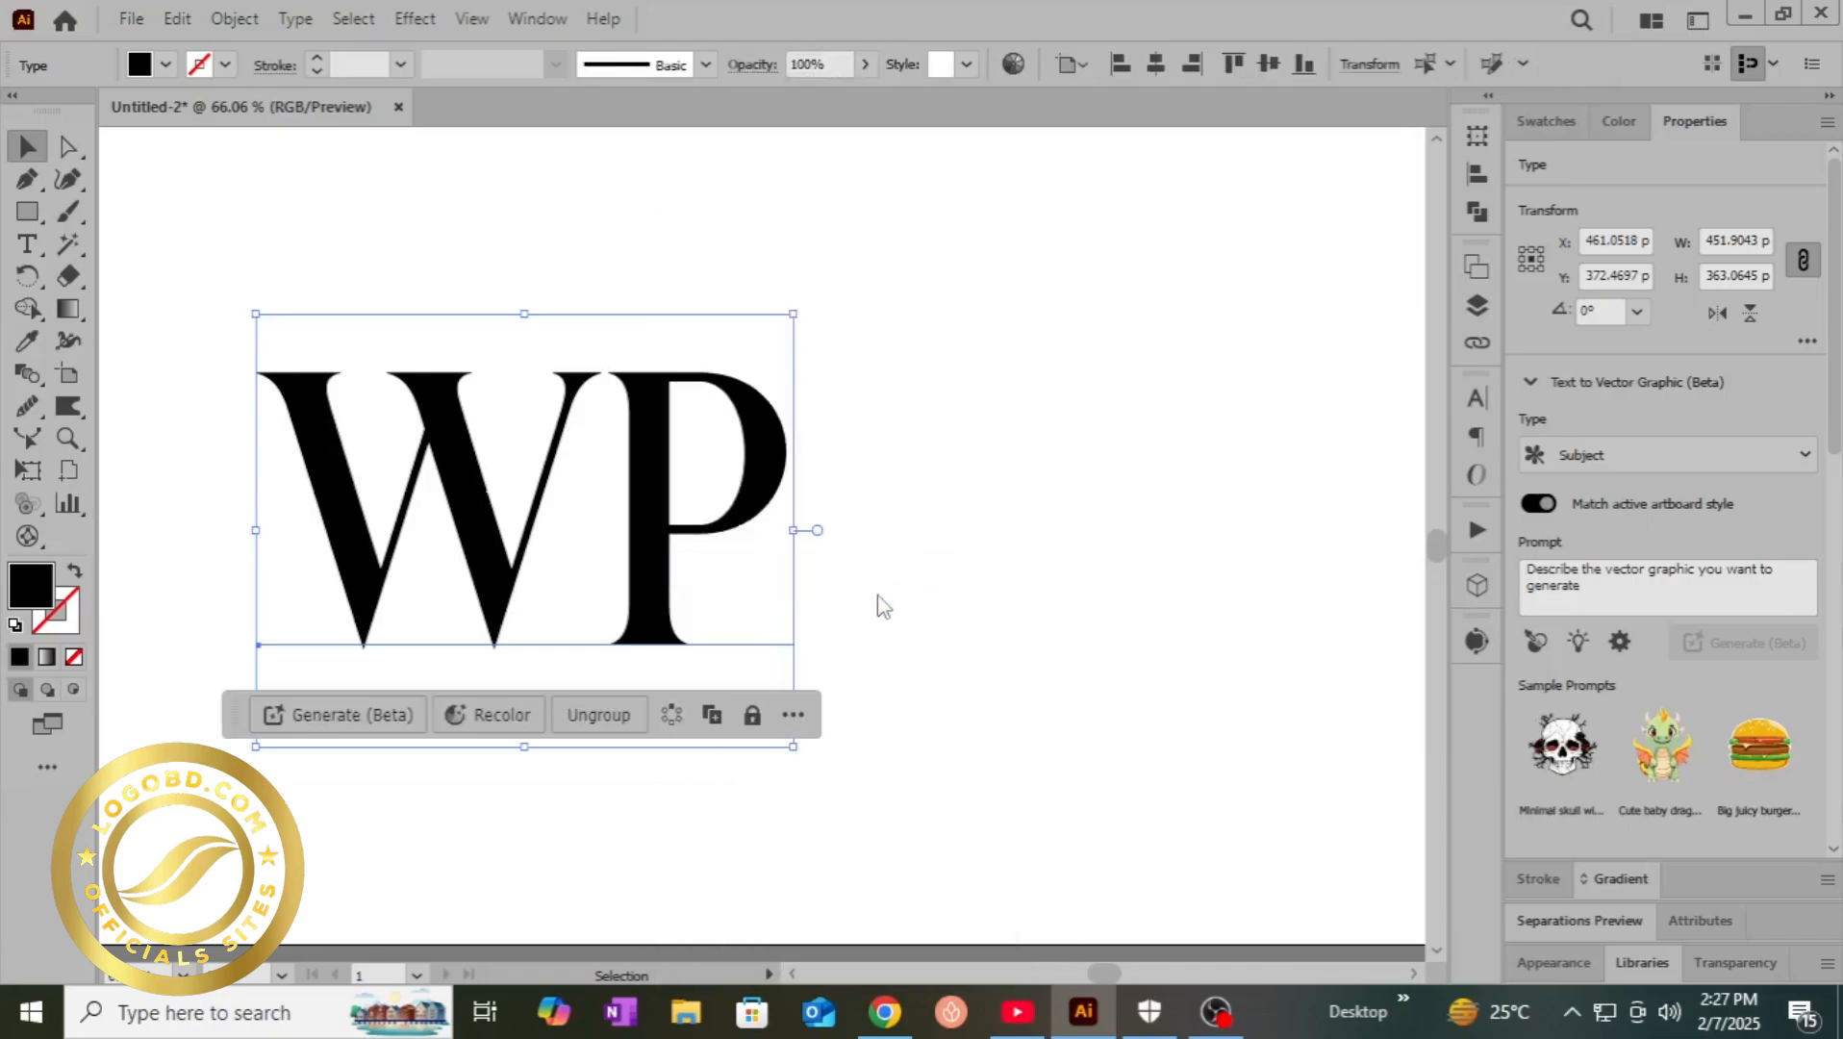
- Enlarge the outlined WP group to about 827 by 402 px and reposition it within the artboard
left_click_drag(791, 644, 1242, 853)
left_click(708, 220)
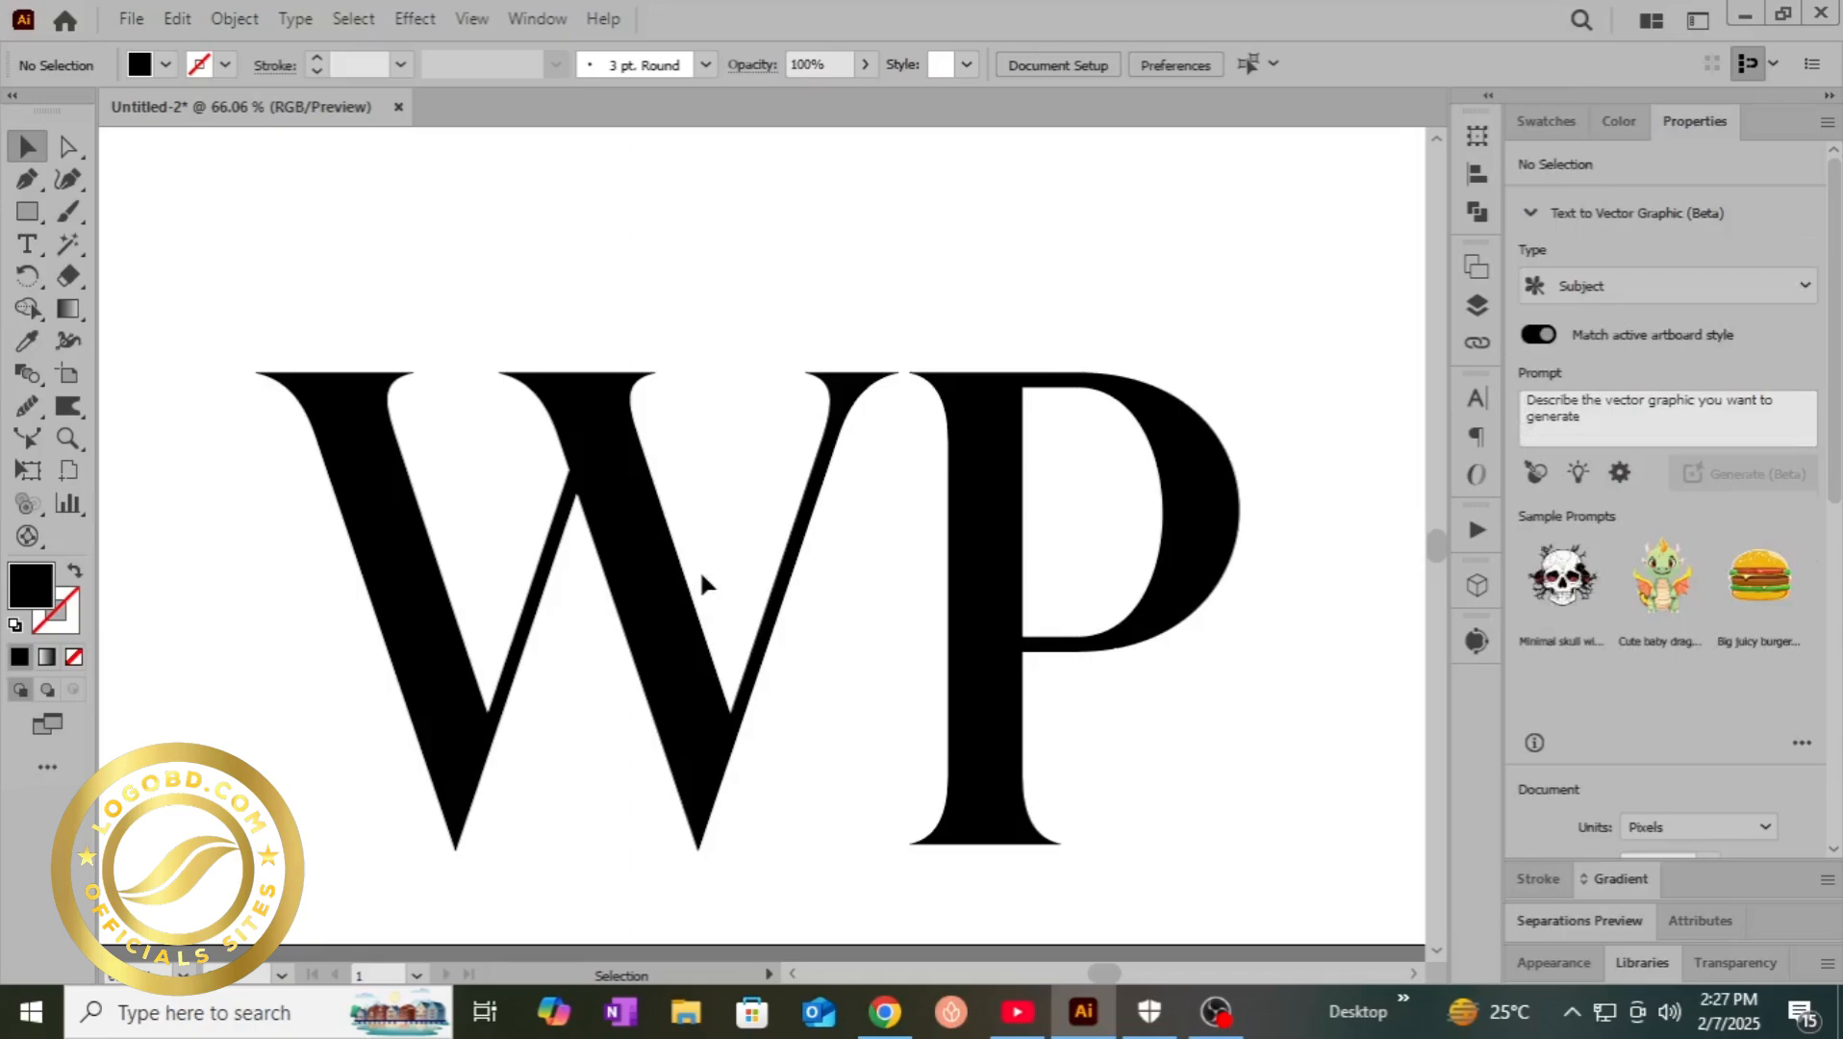
left_click_drag(683, 691, 627, 575)
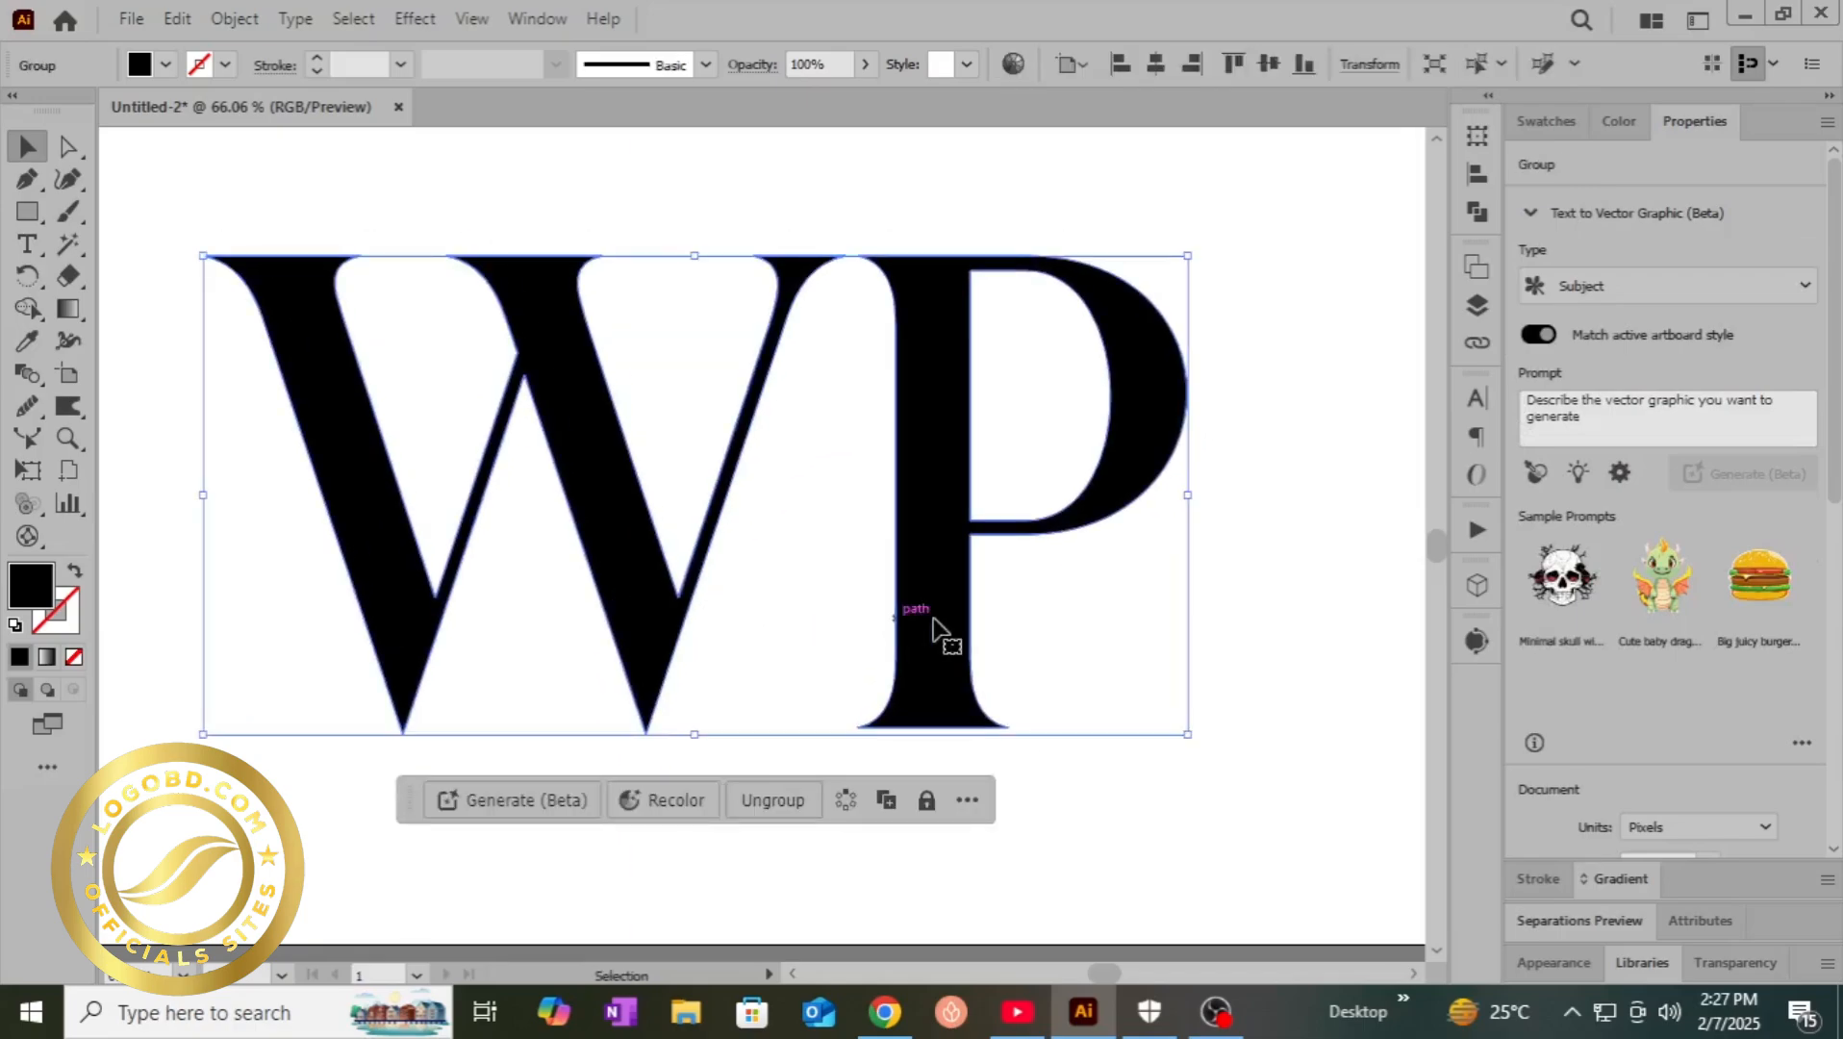
left_click(1364, 375)
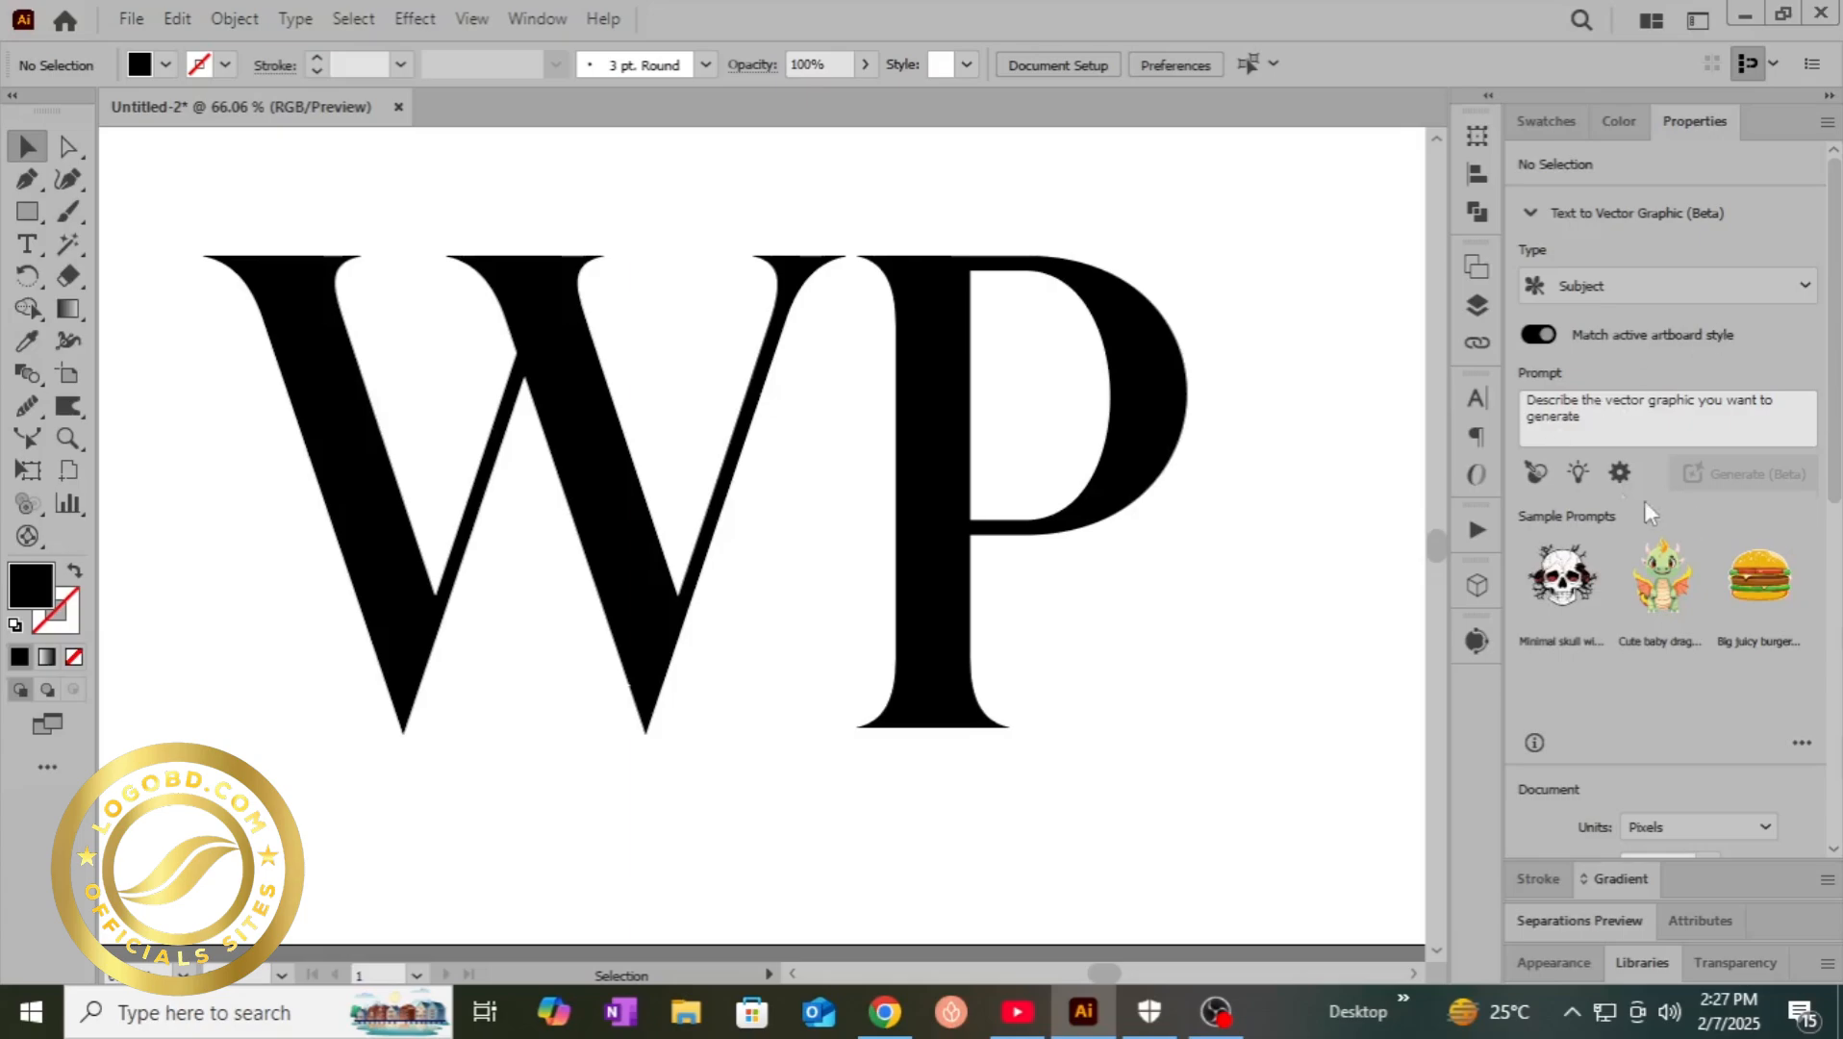
- Ungroup the outlined lettering so that the W and the P can be edited separately
left_click(634, 516)
right_click(634, 519)
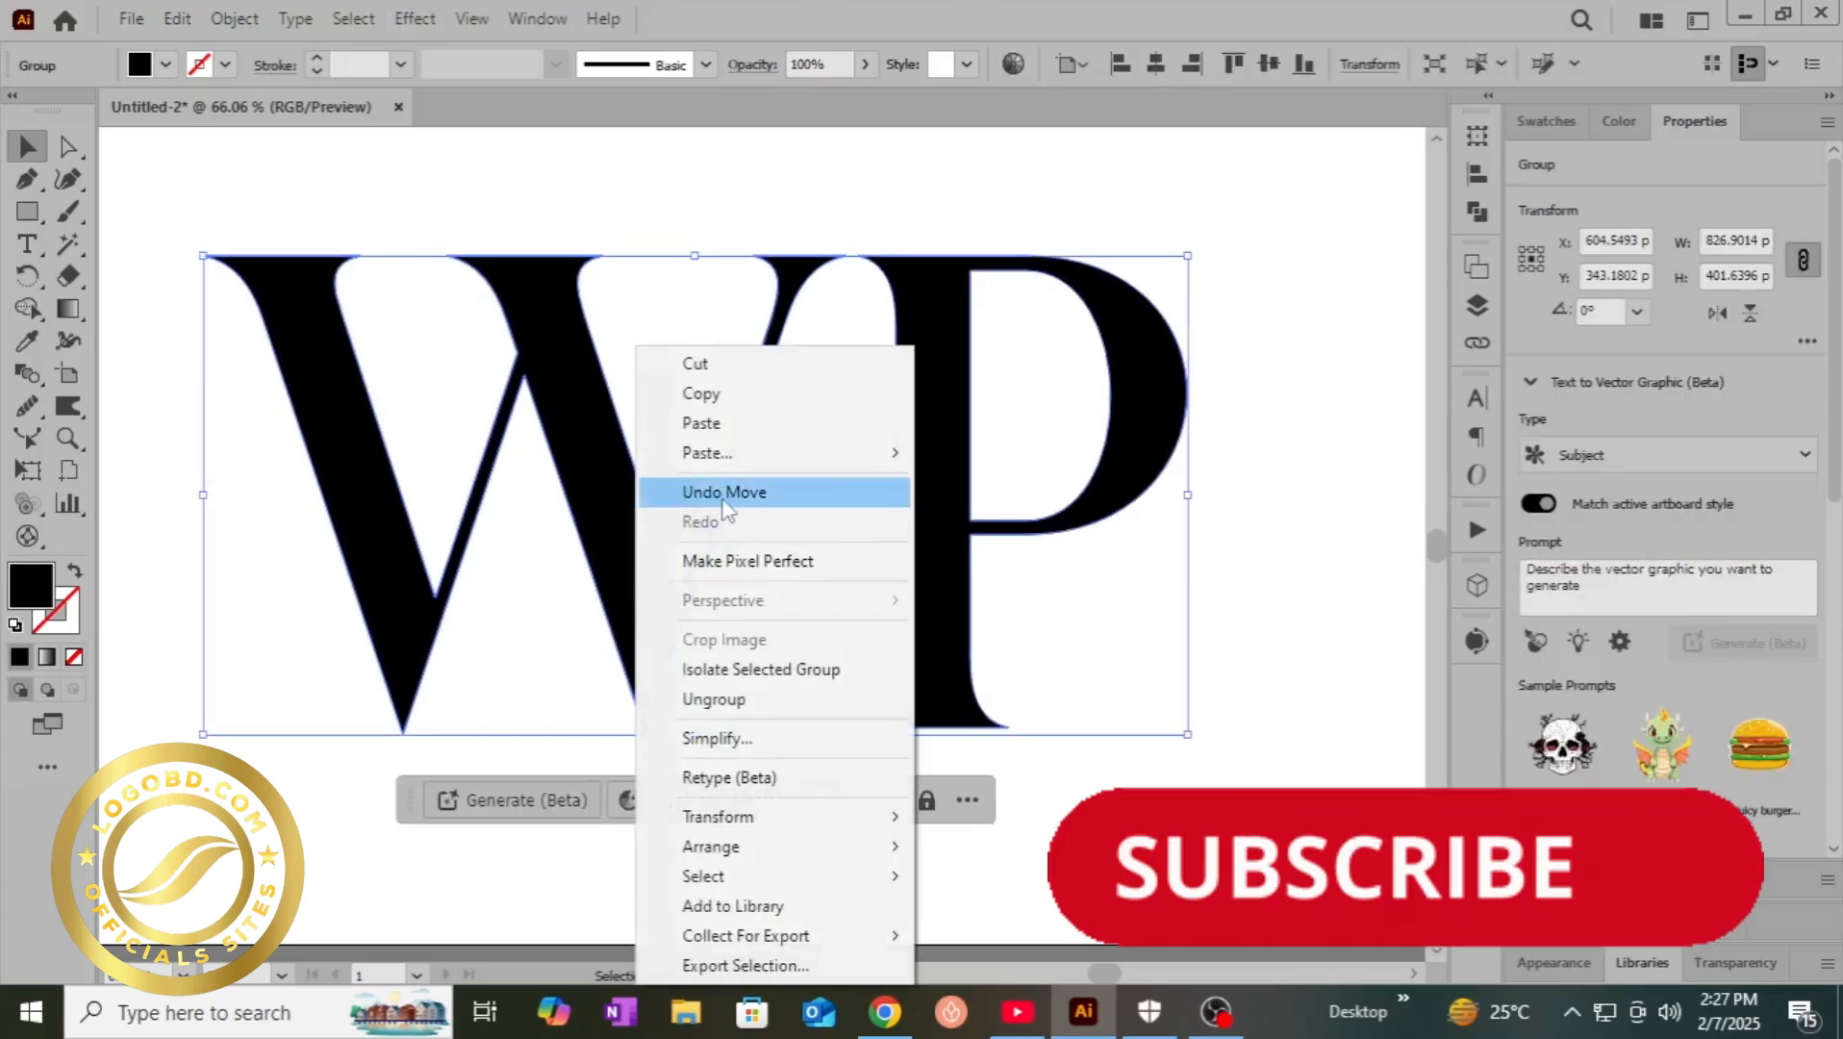
left_click(808, 700)
left_click(659, 213)
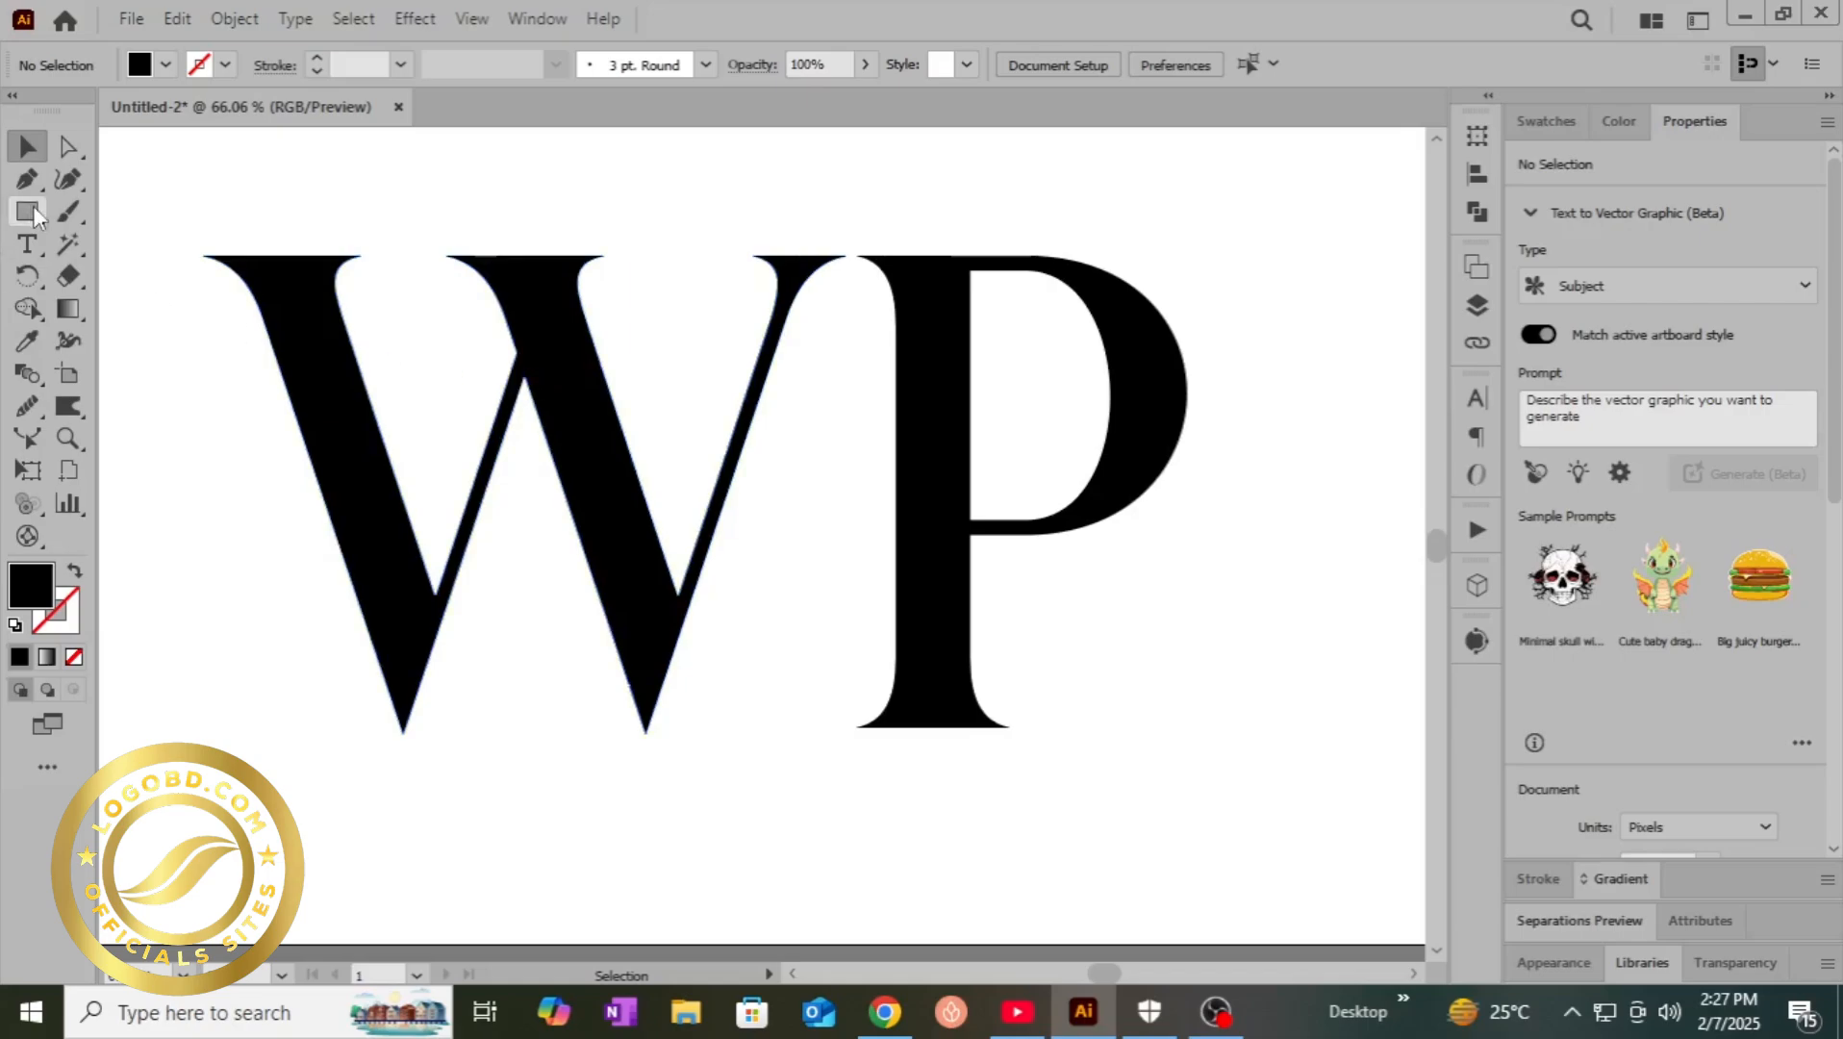
left_click(524, 395)
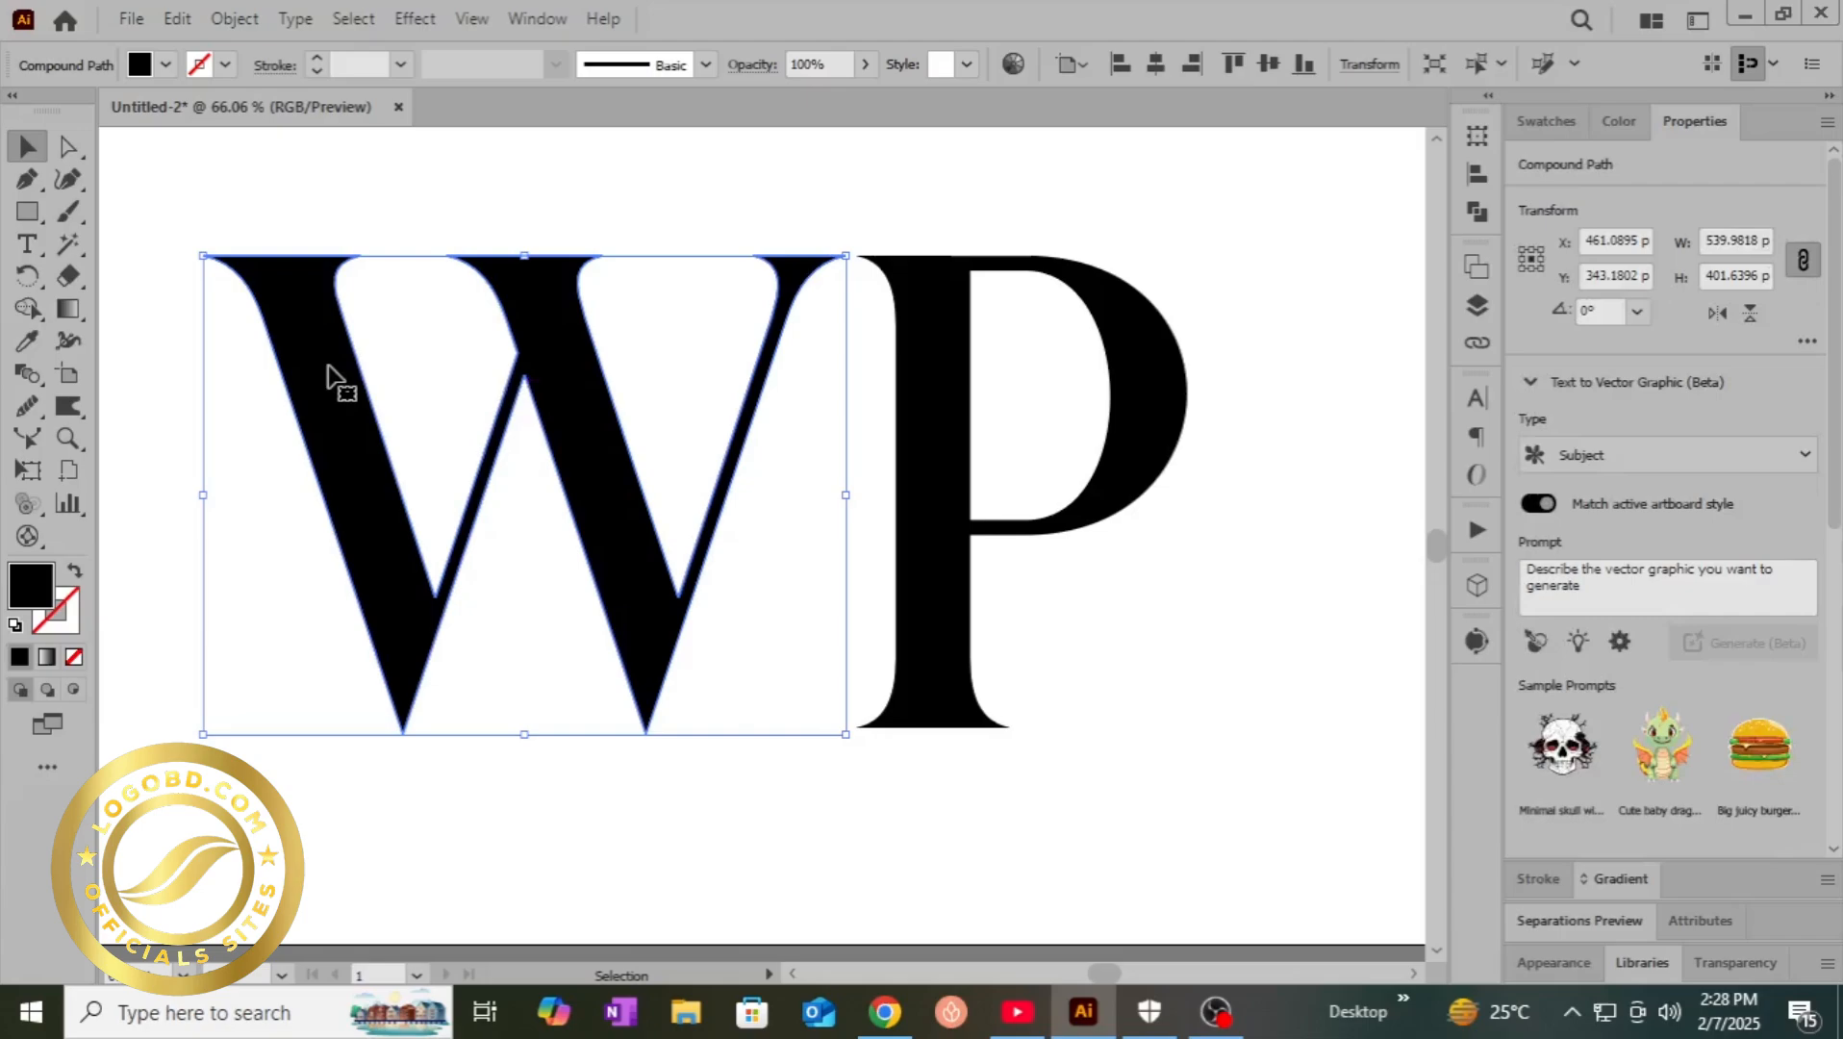
left_click(426, 345)
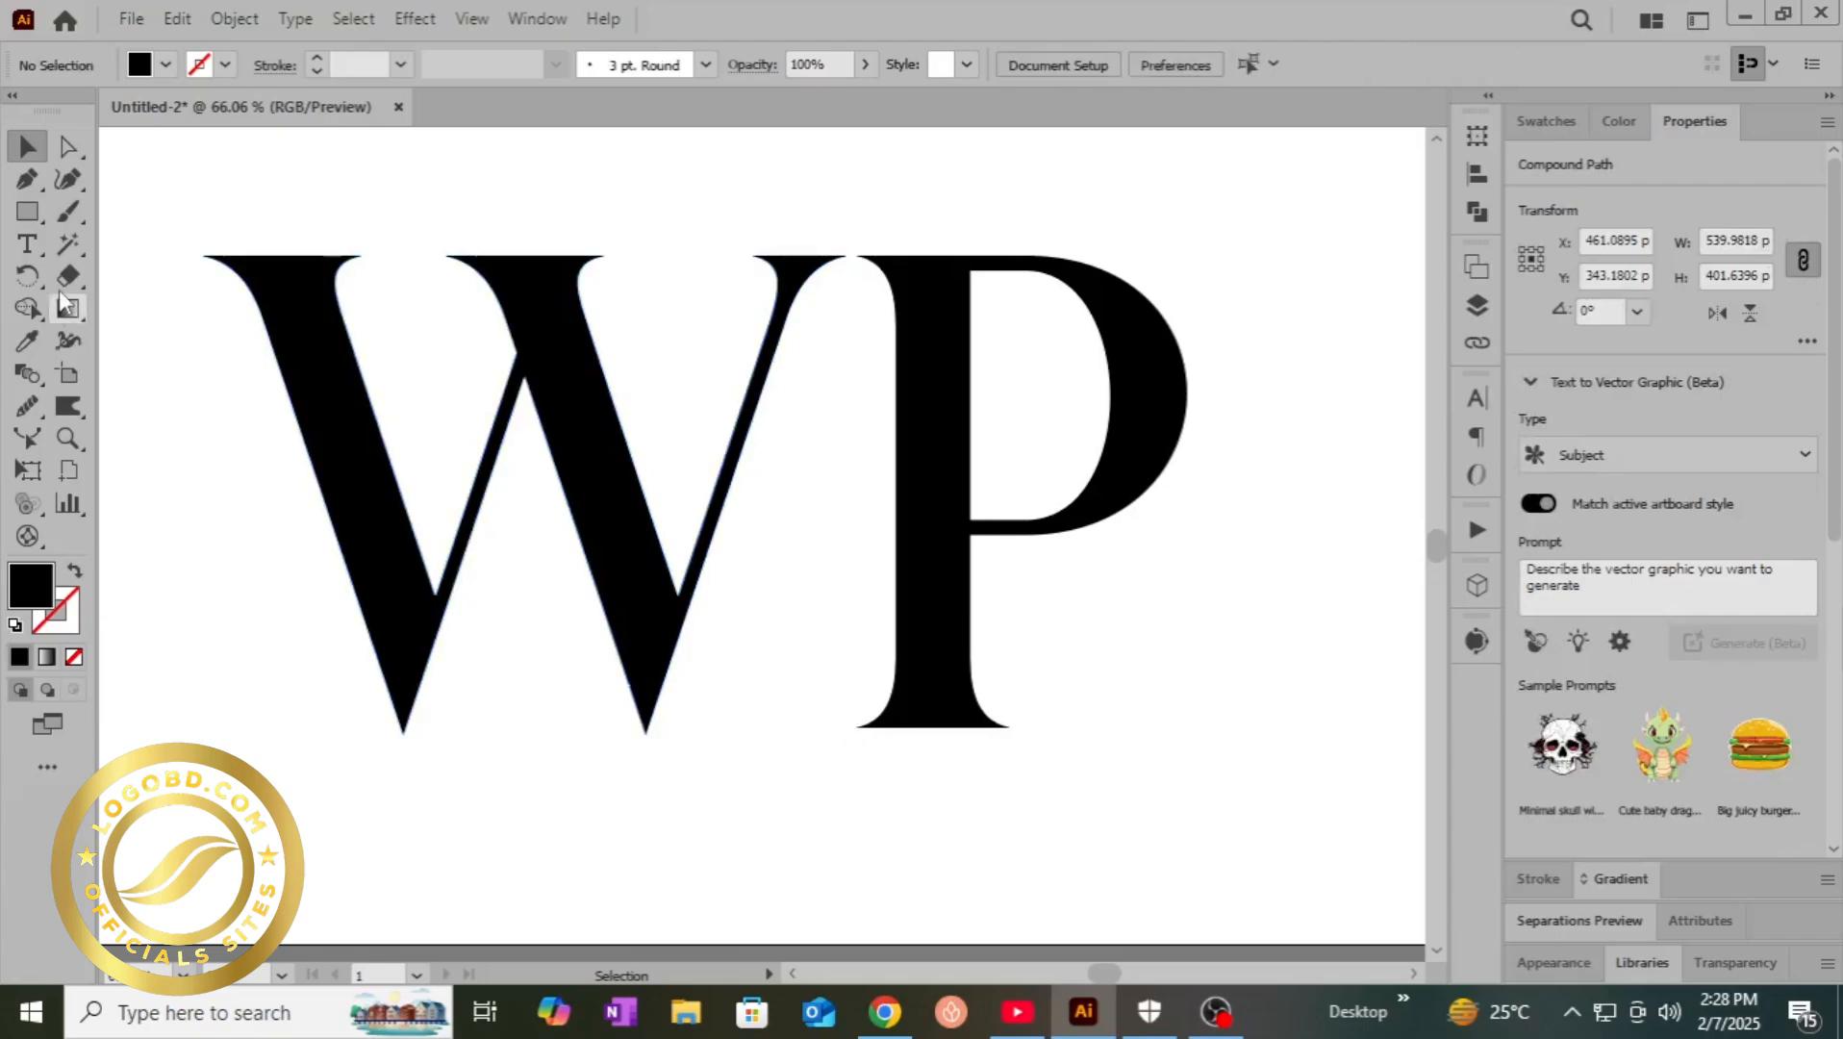
- Draw a straight Pen line along the left edge of the W's second thick diagonal, crossing the joint with the thin stroke
left_click(67, 179)
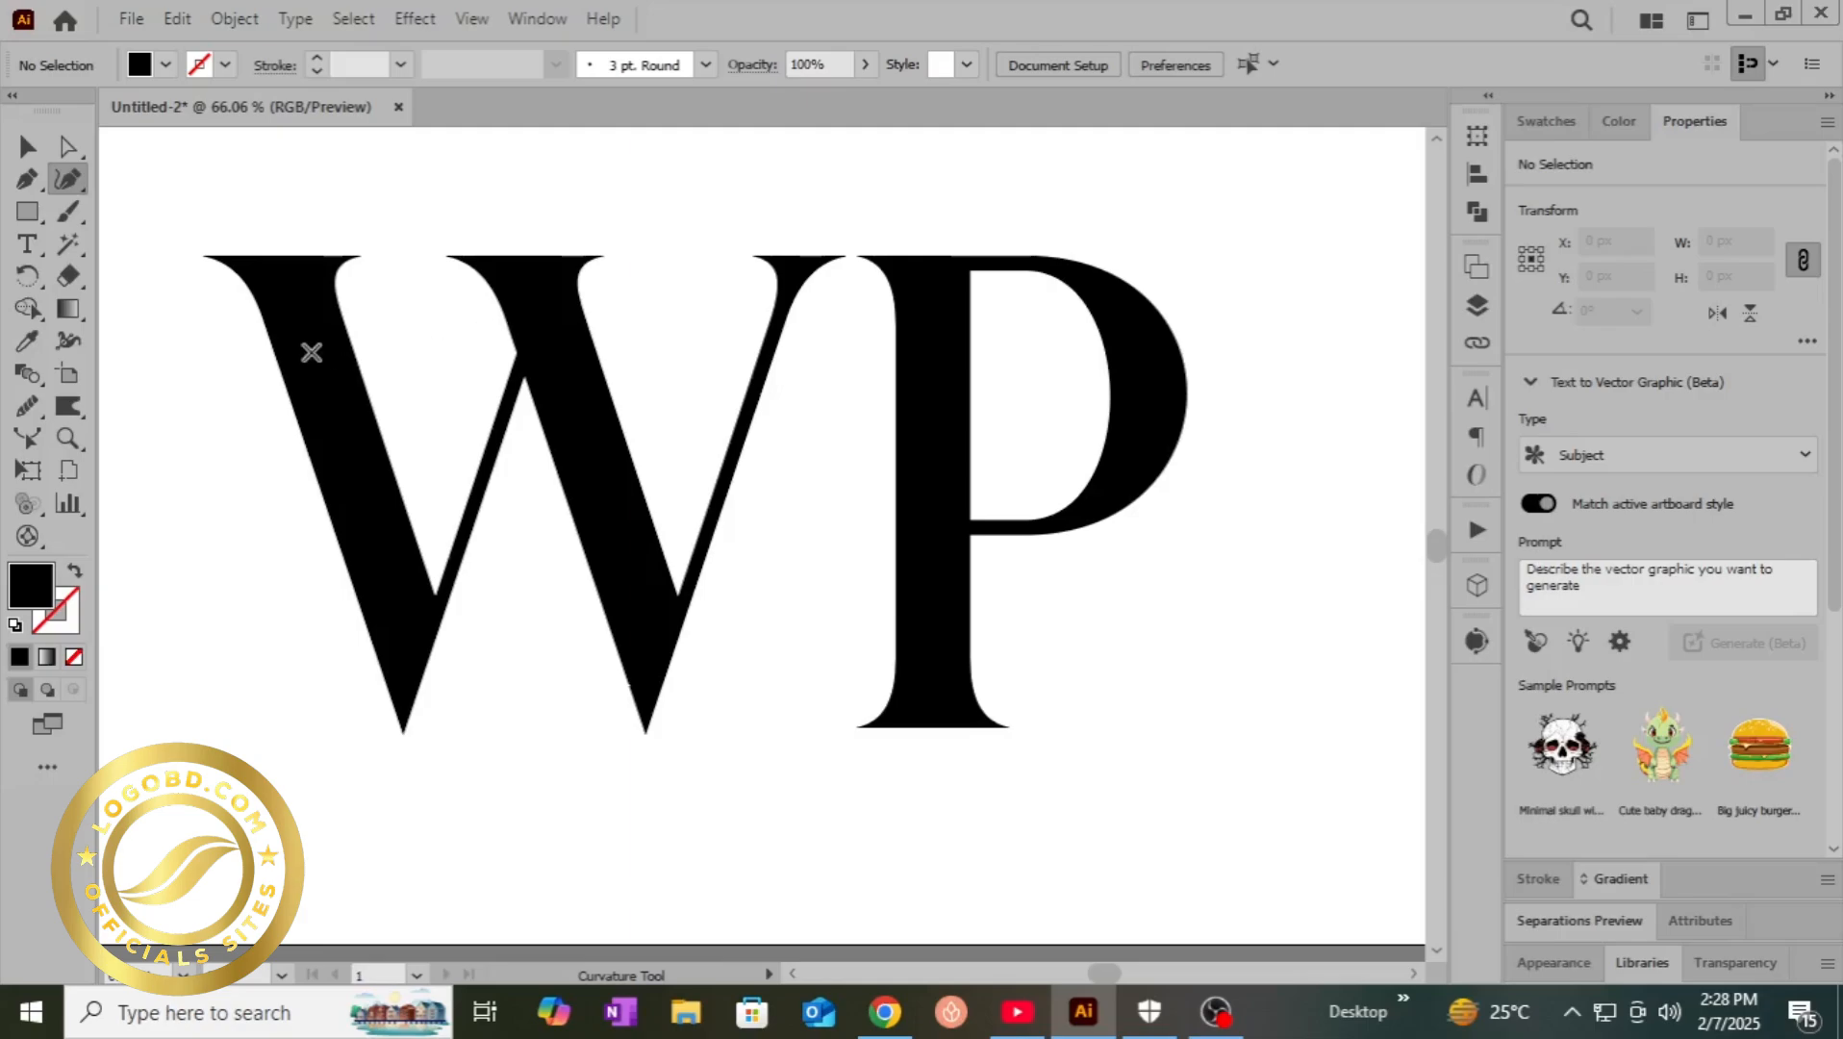
left_click(27, 179)
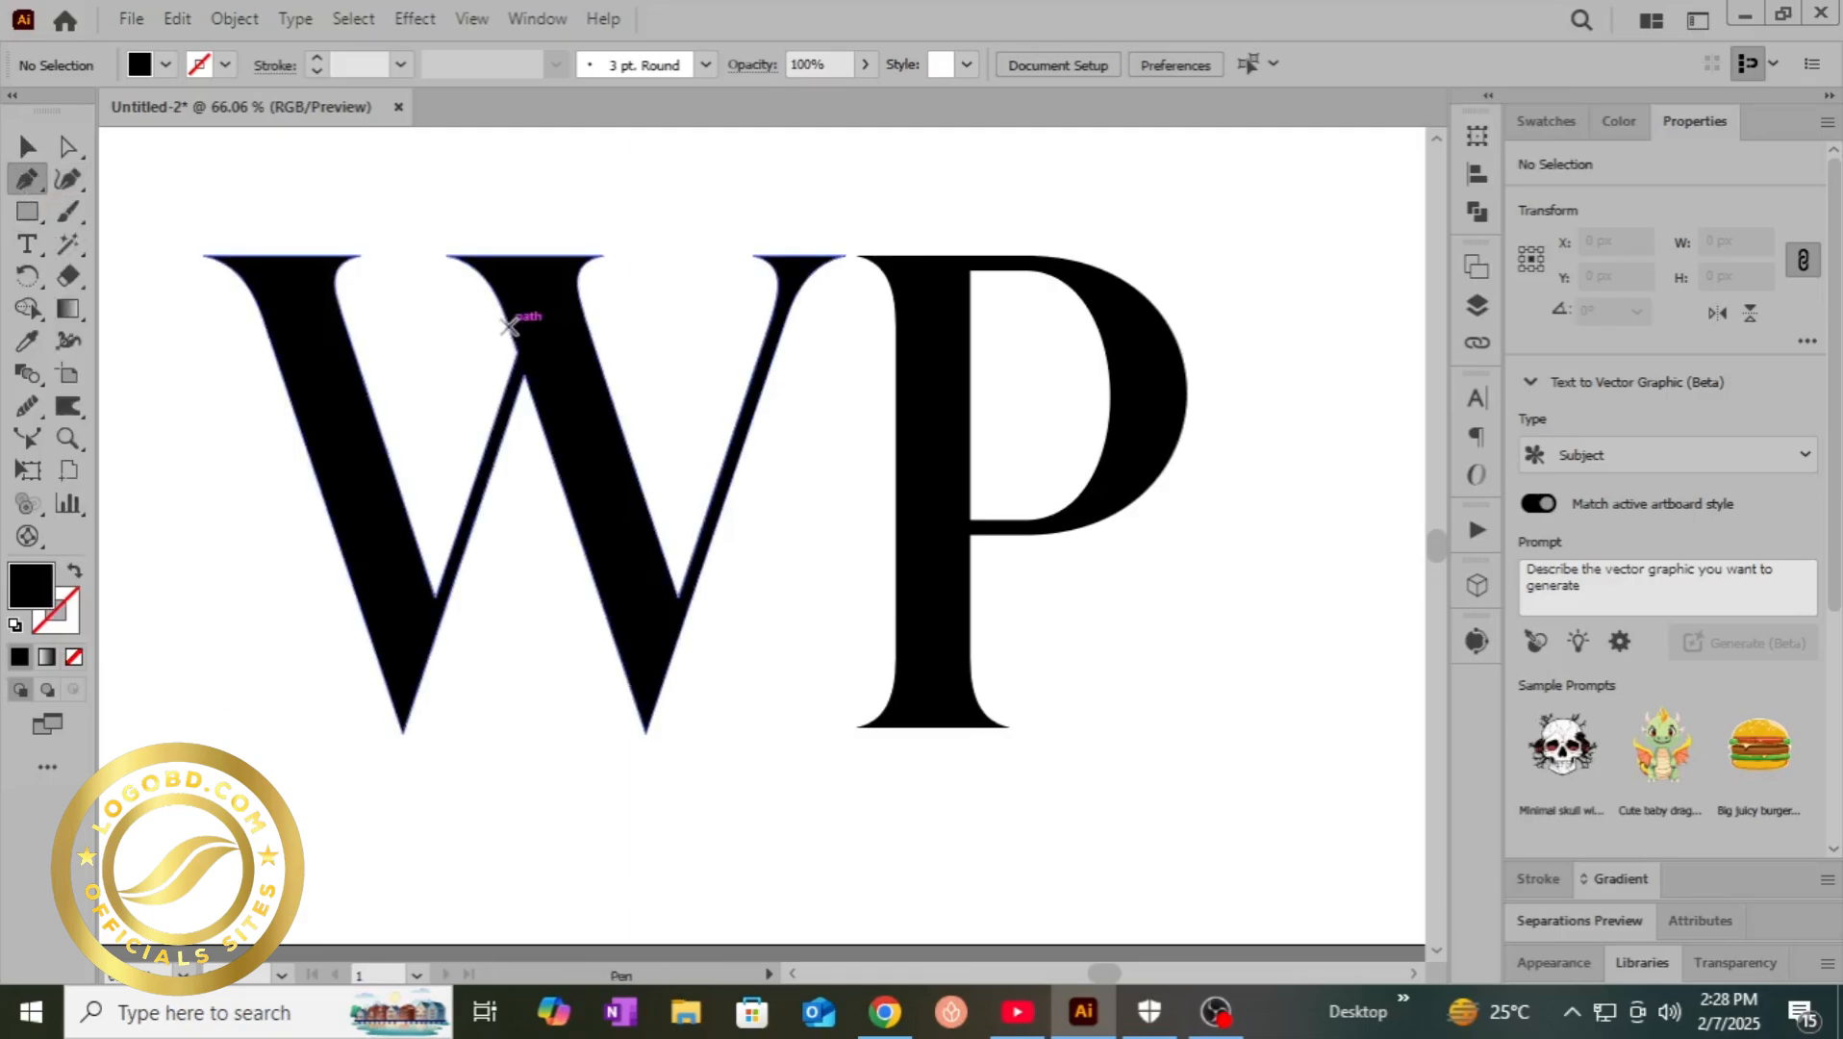
left_click(508, 326)
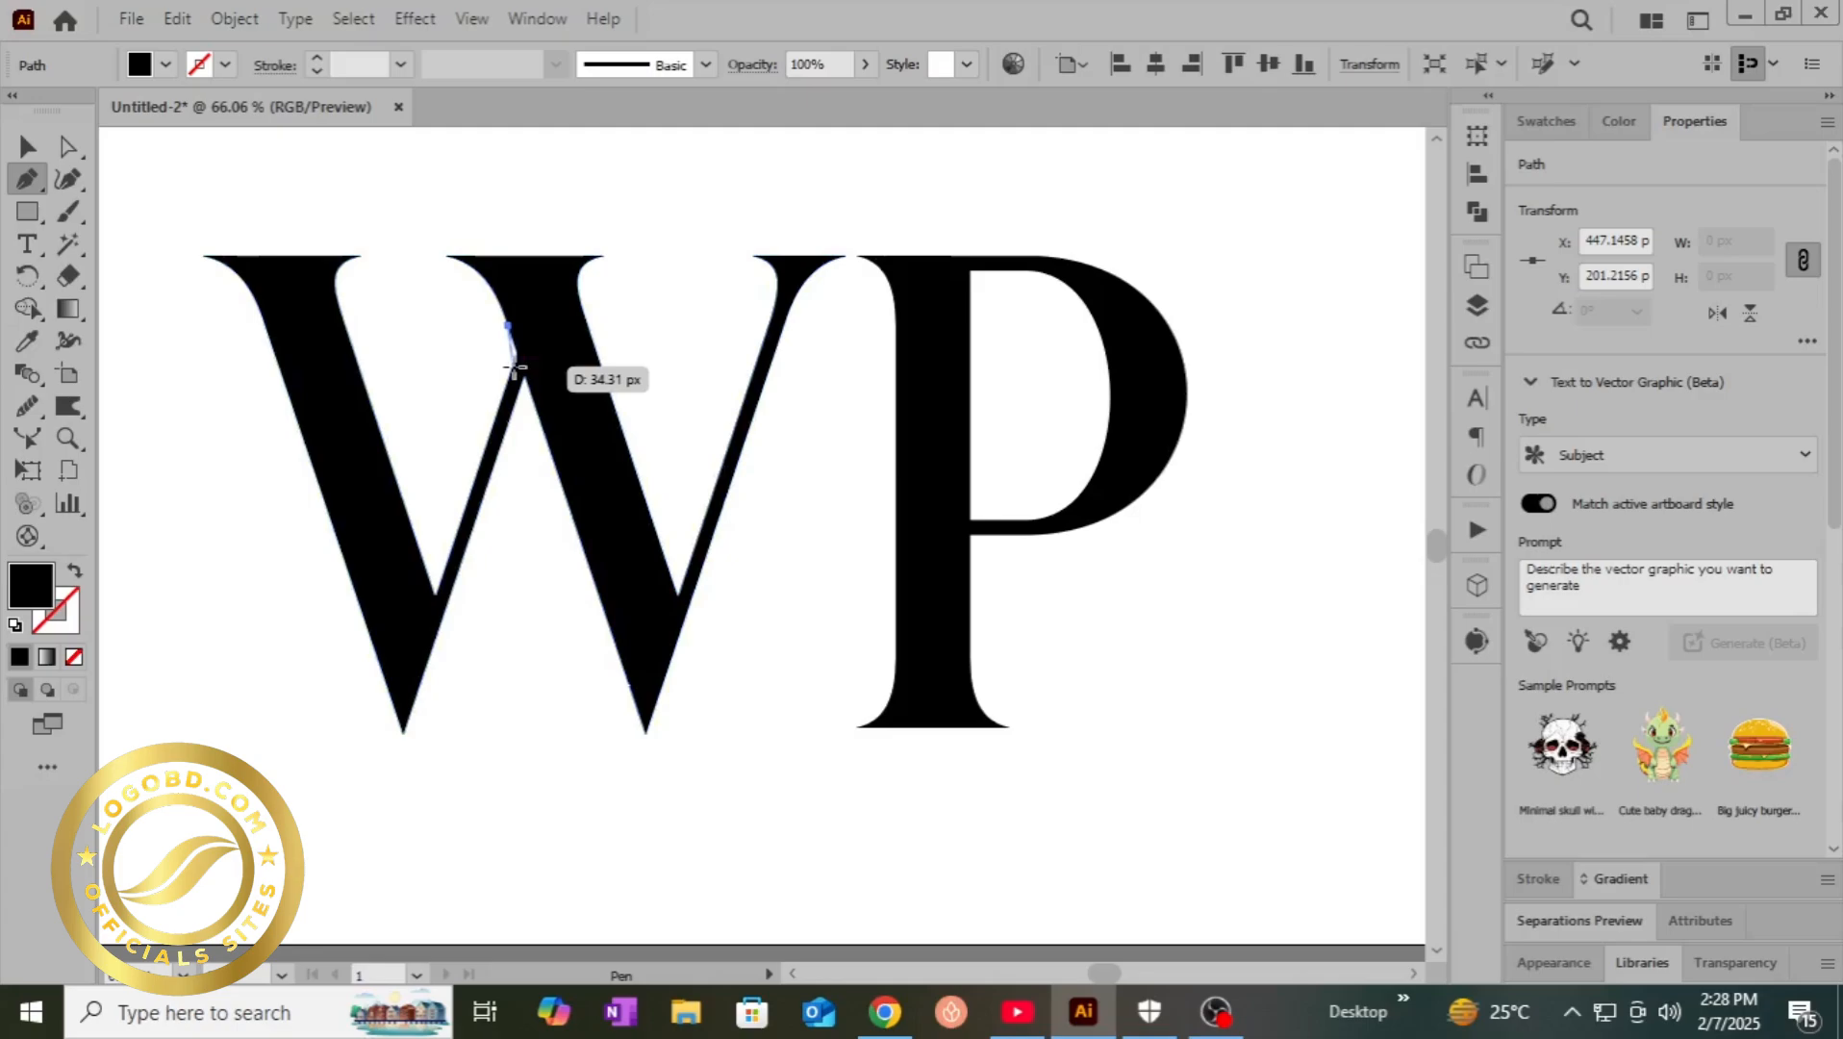
left_click(538, 418)
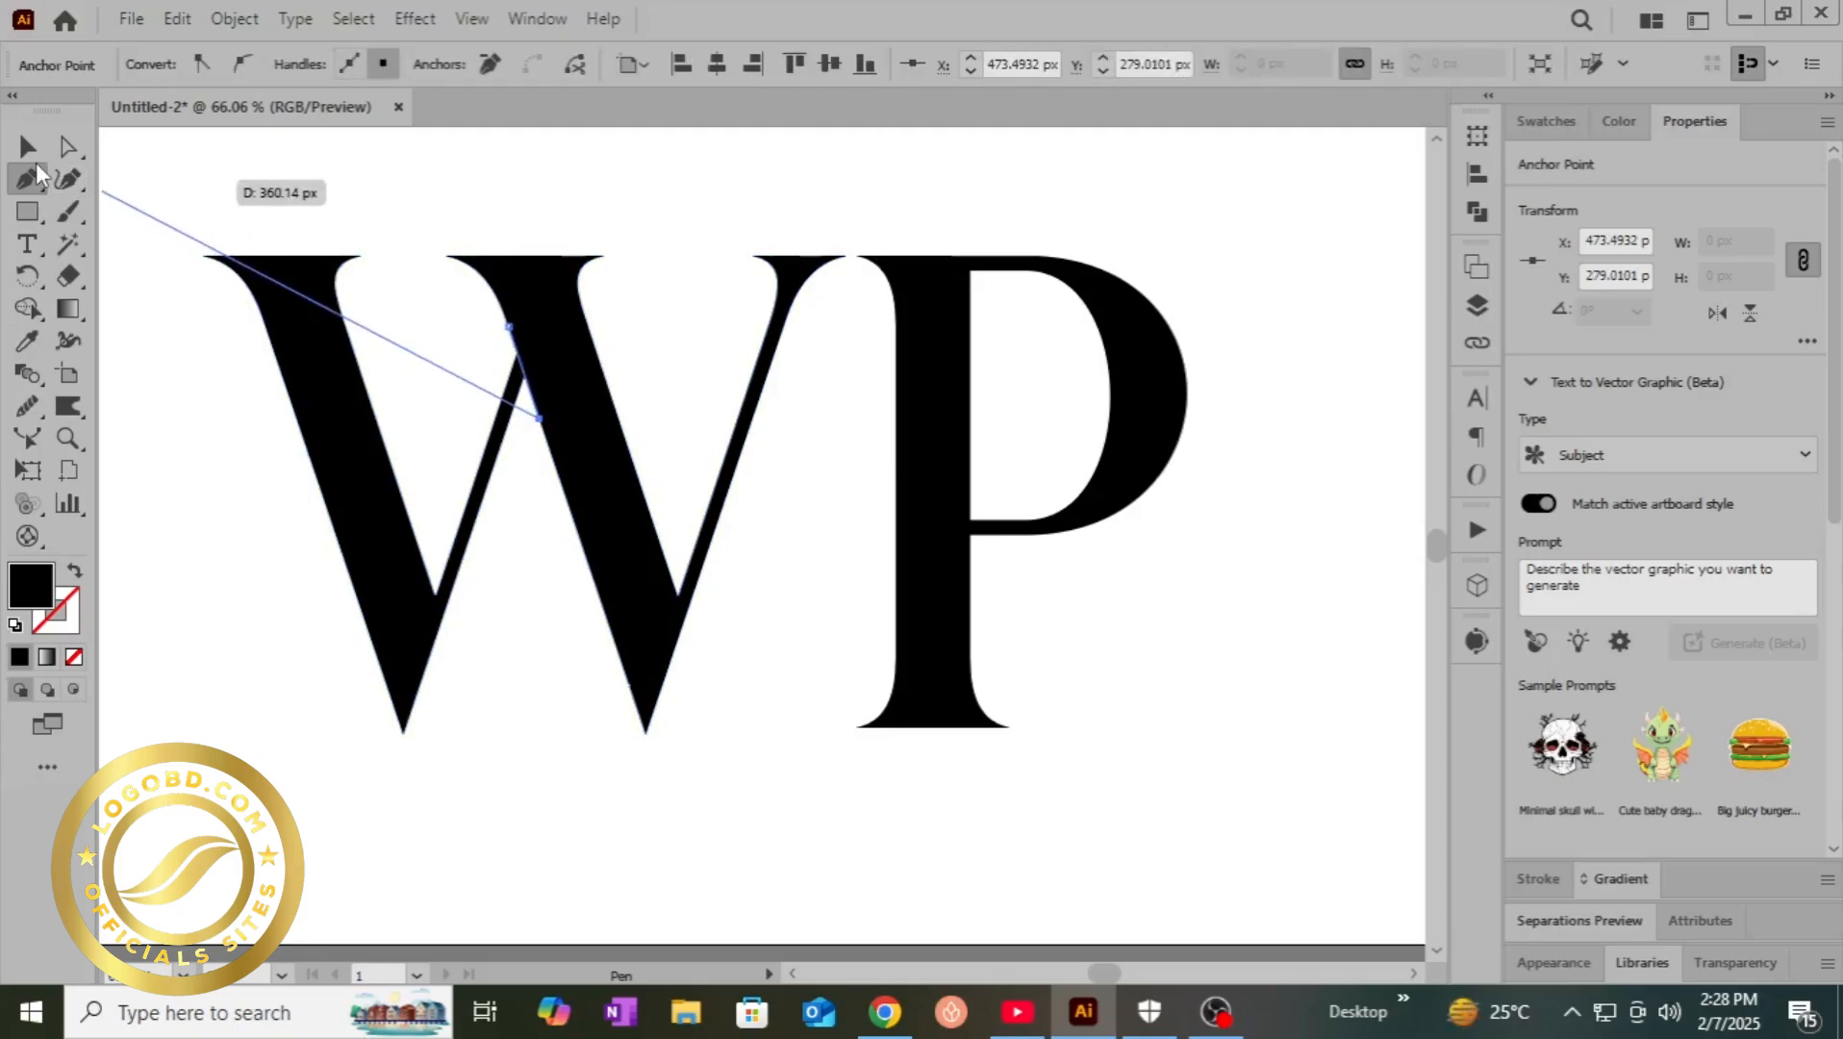
left_click(25, 145)
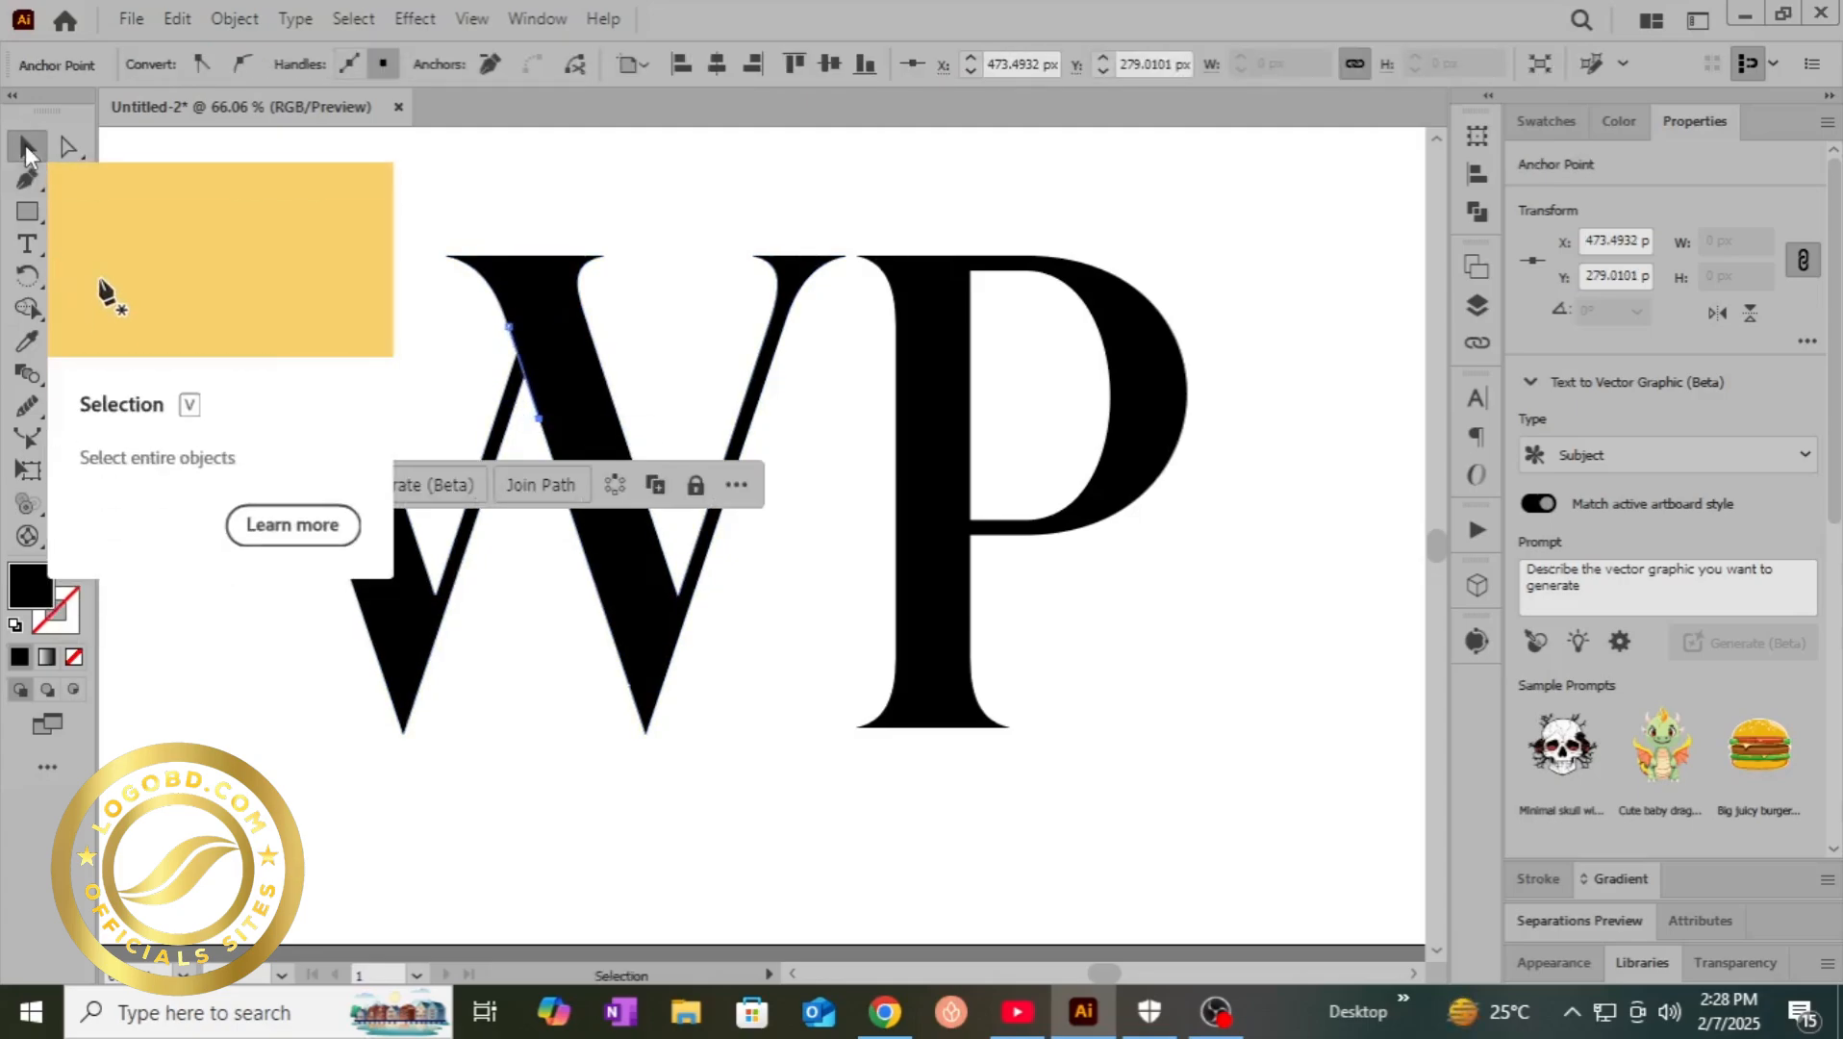
left_click(698, 780)
- Split the W at the drawn line into two separate V-shaped halves using Shape Builder
left_click_drag(472, 351, 650, 471)
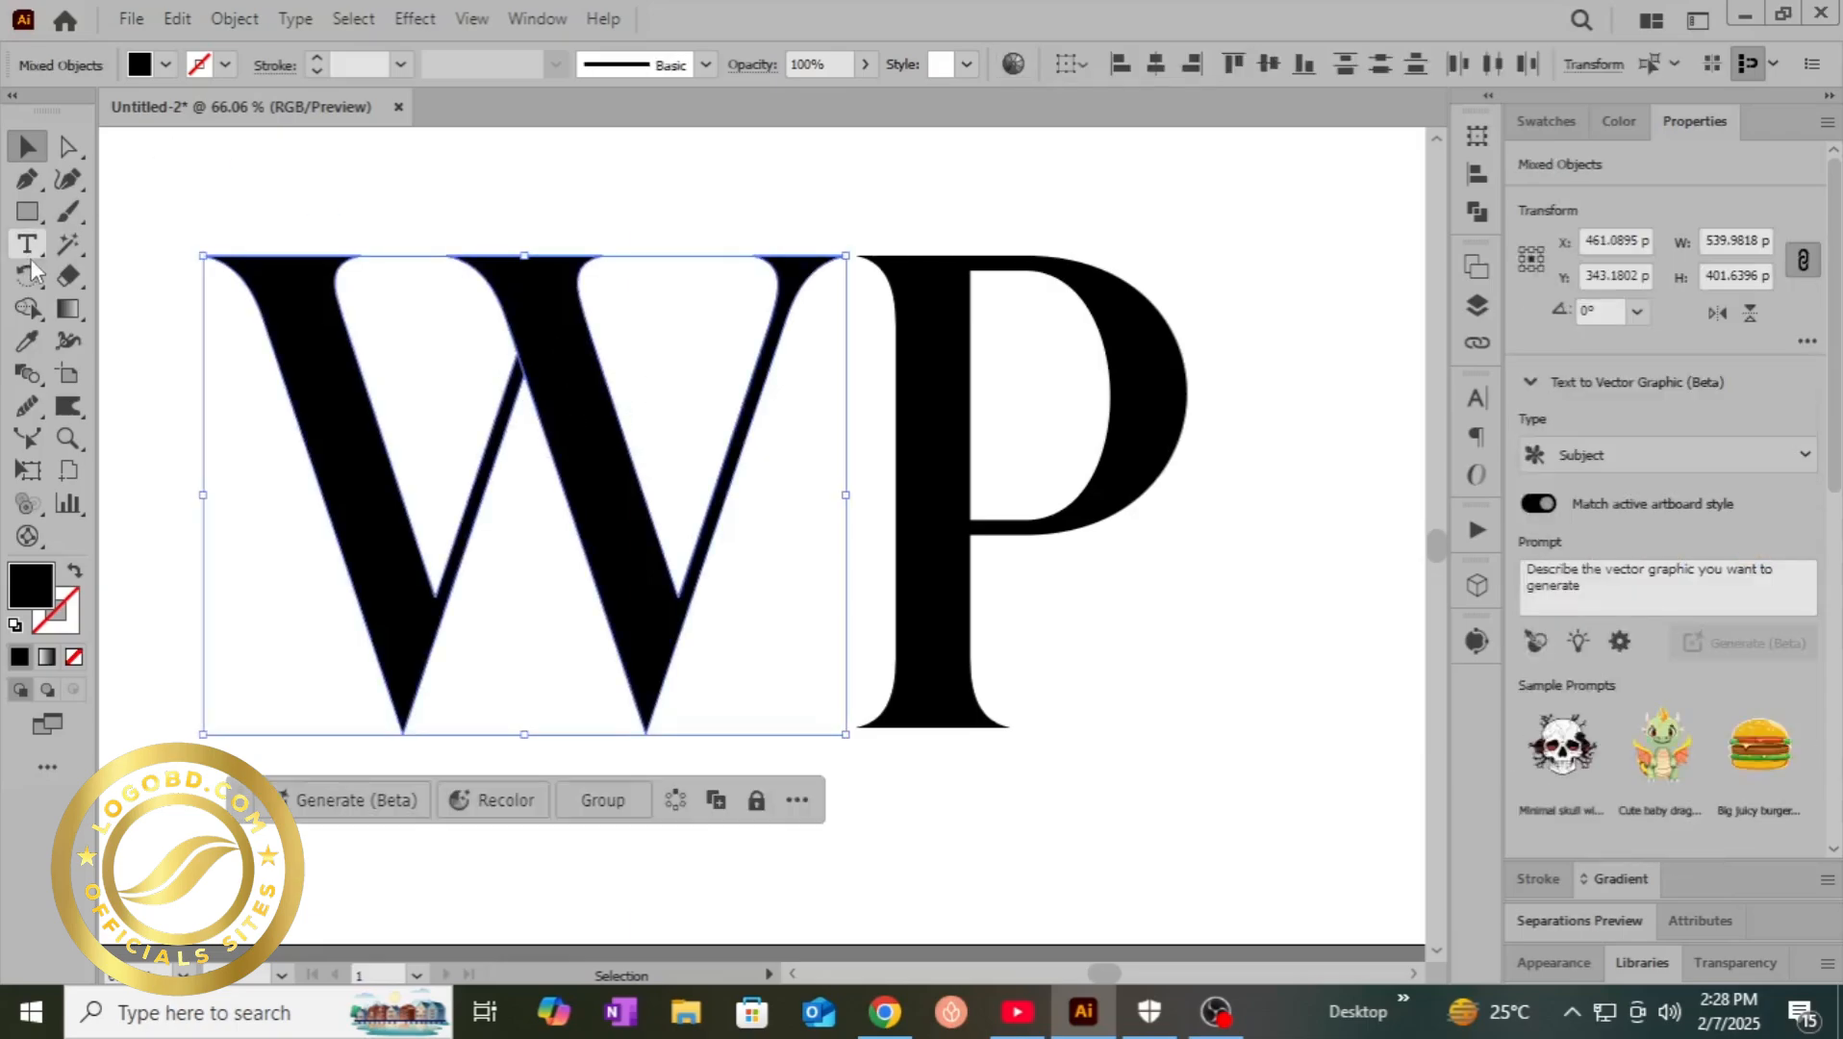
left_click(27, 308)
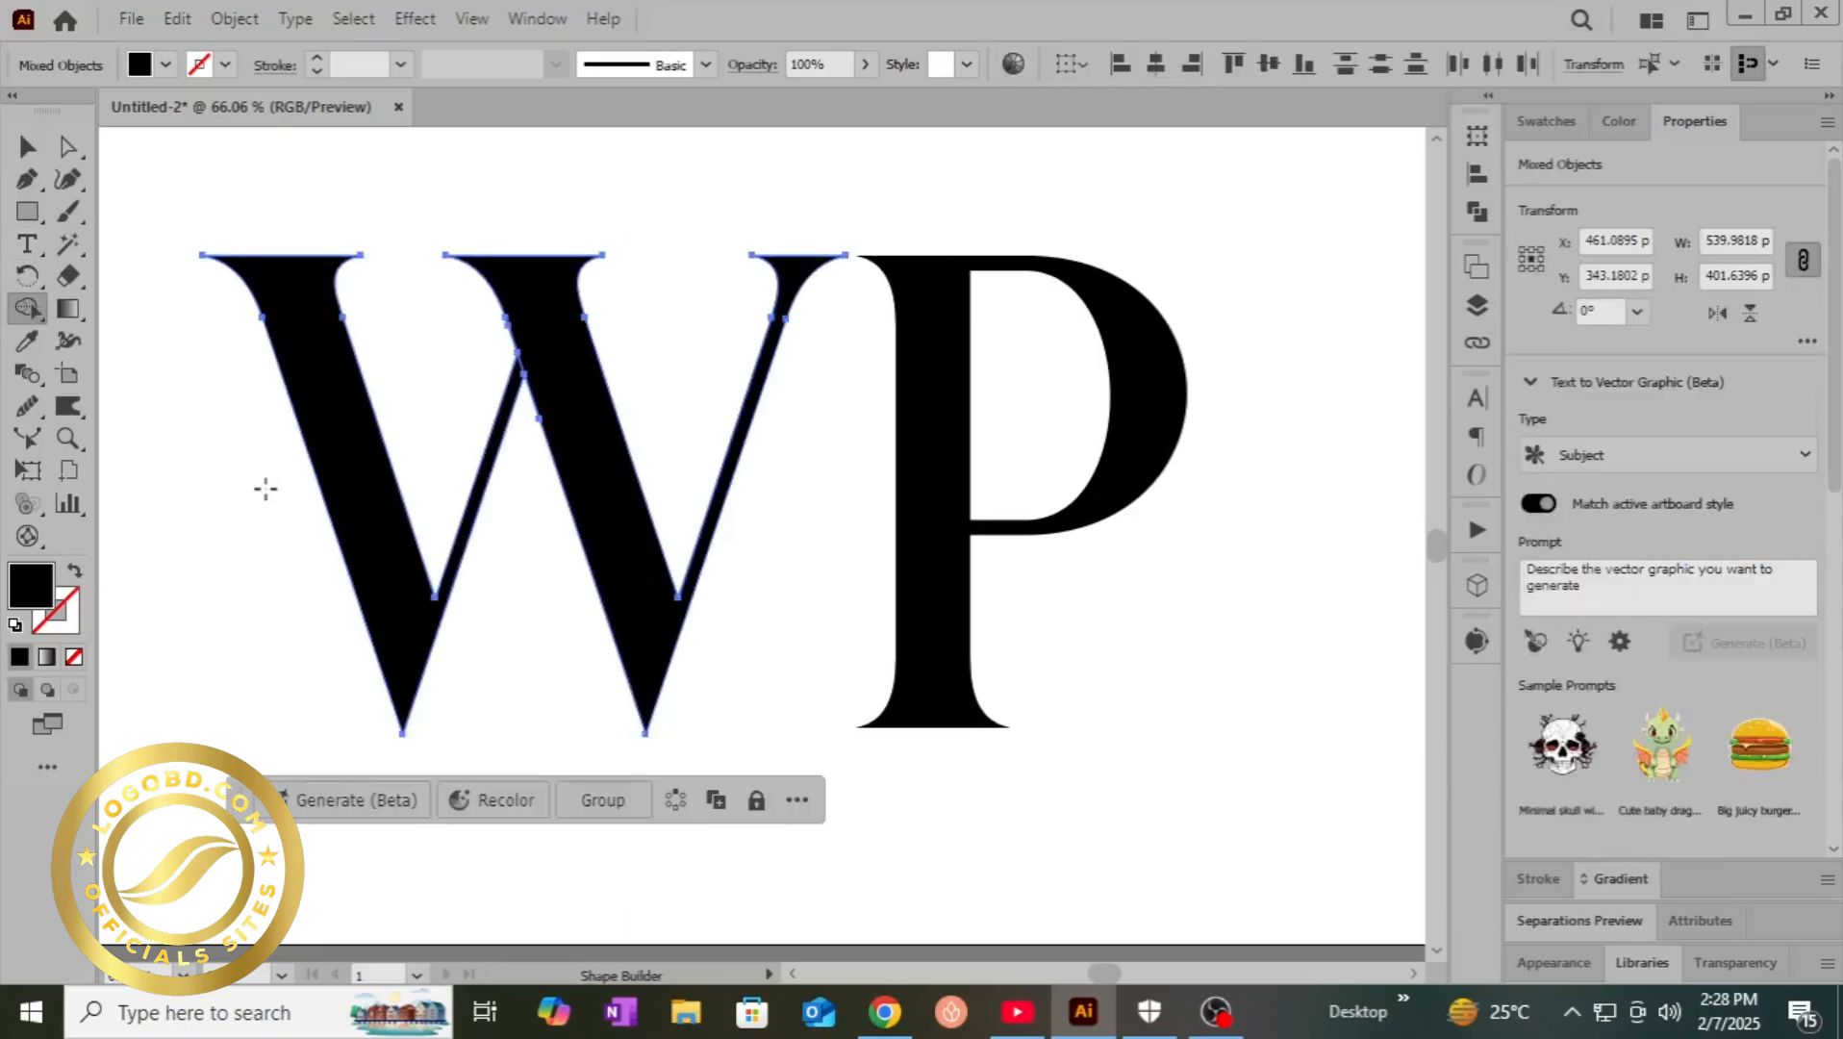
left_click(584, 453)
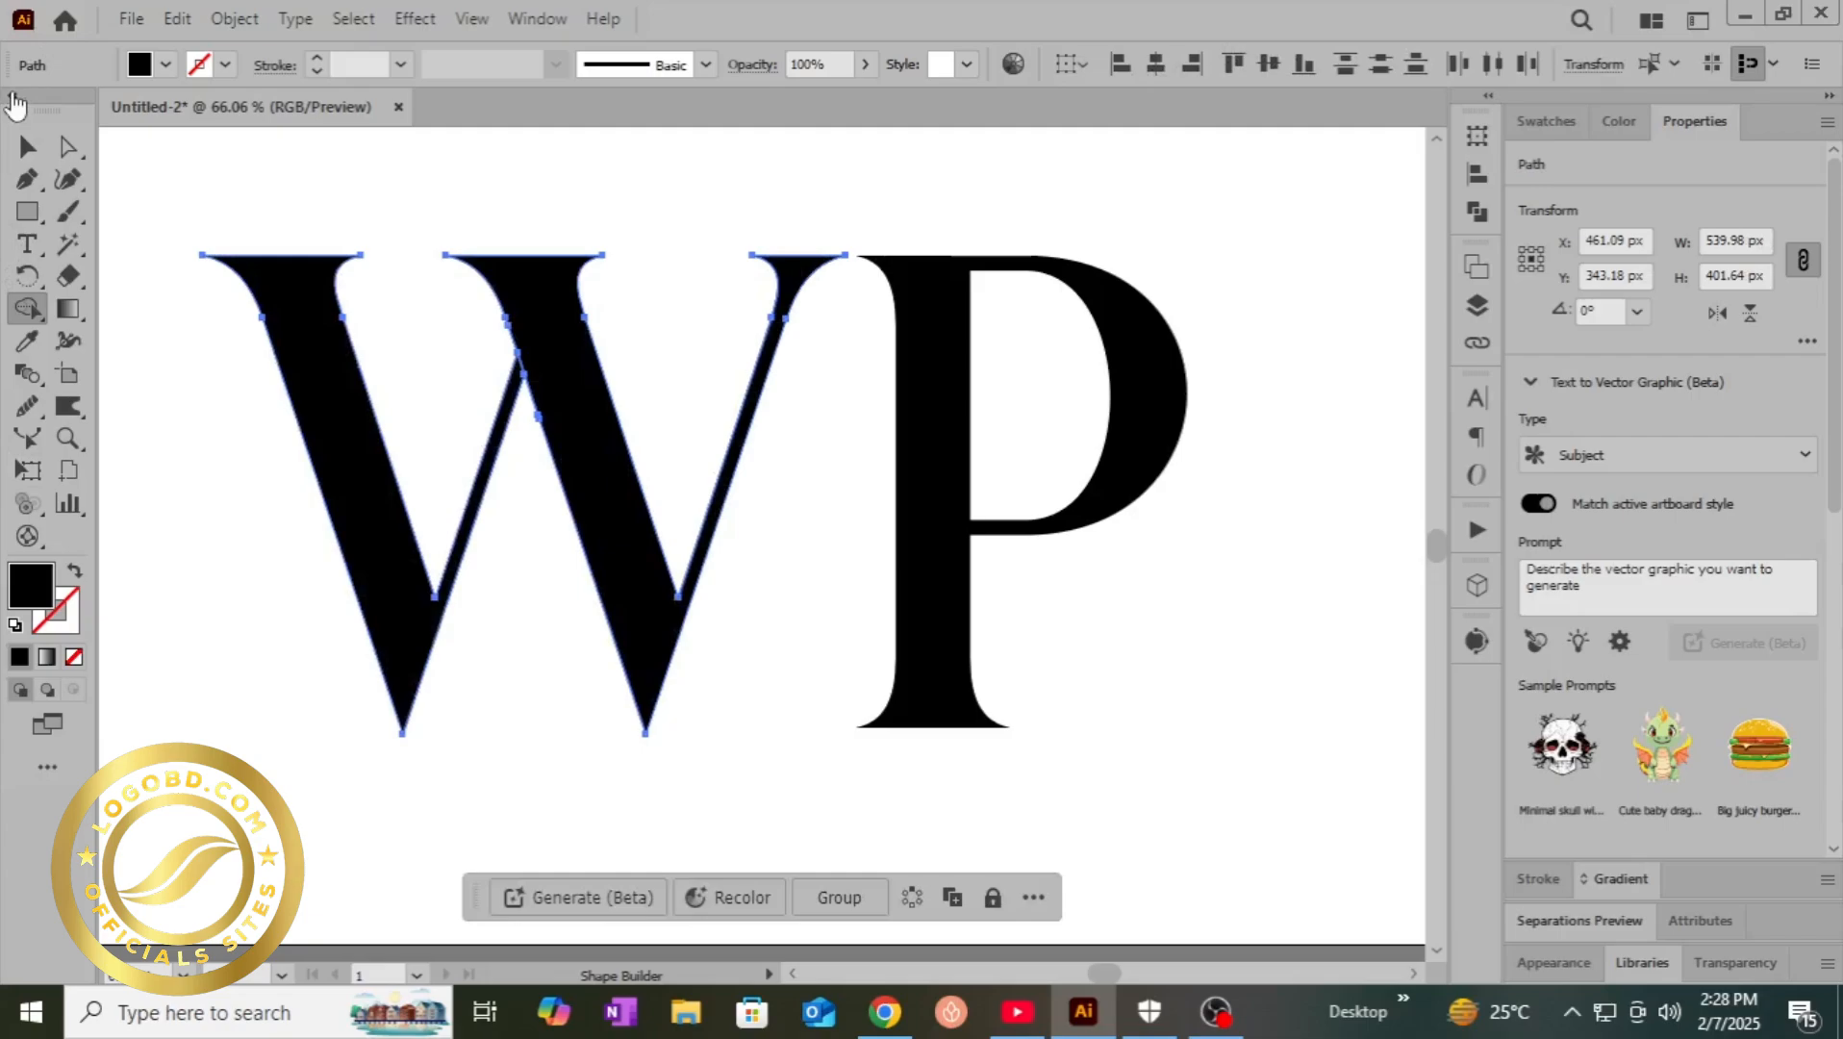
left_click(32, 159)
left_click(261, 494)
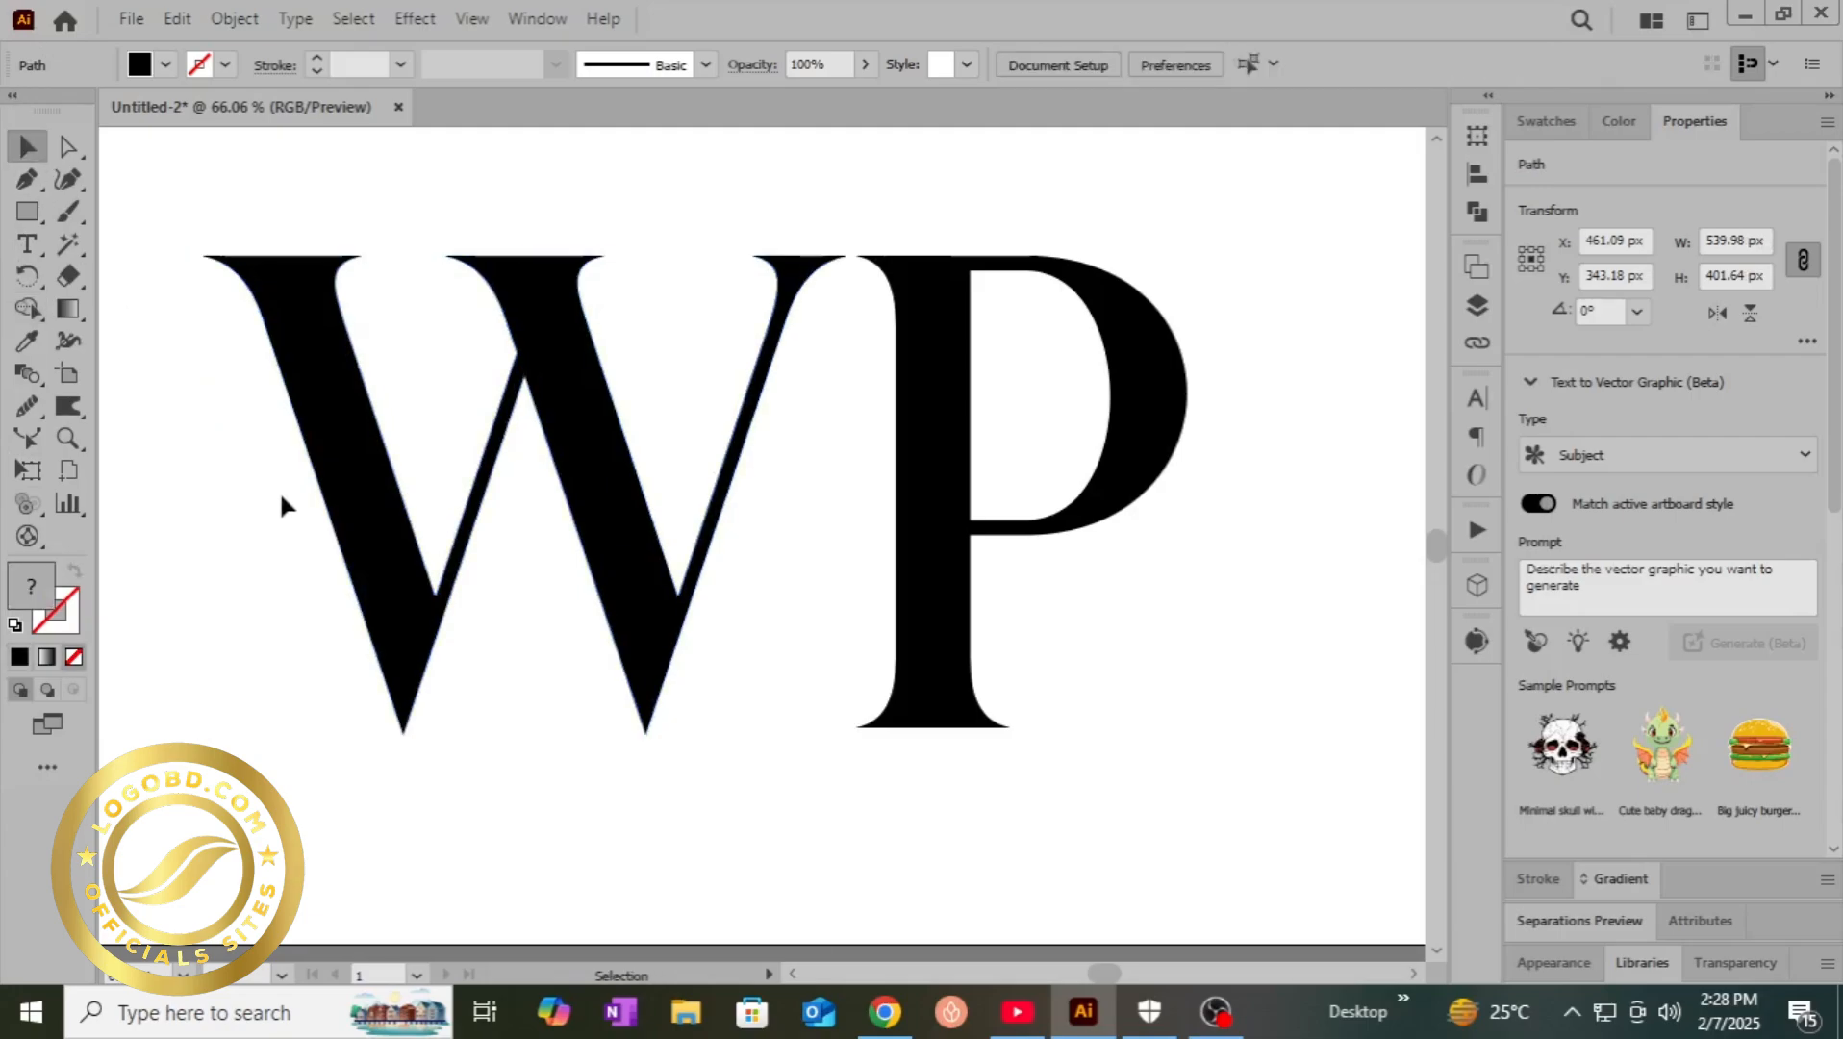
left_click(338, 408)
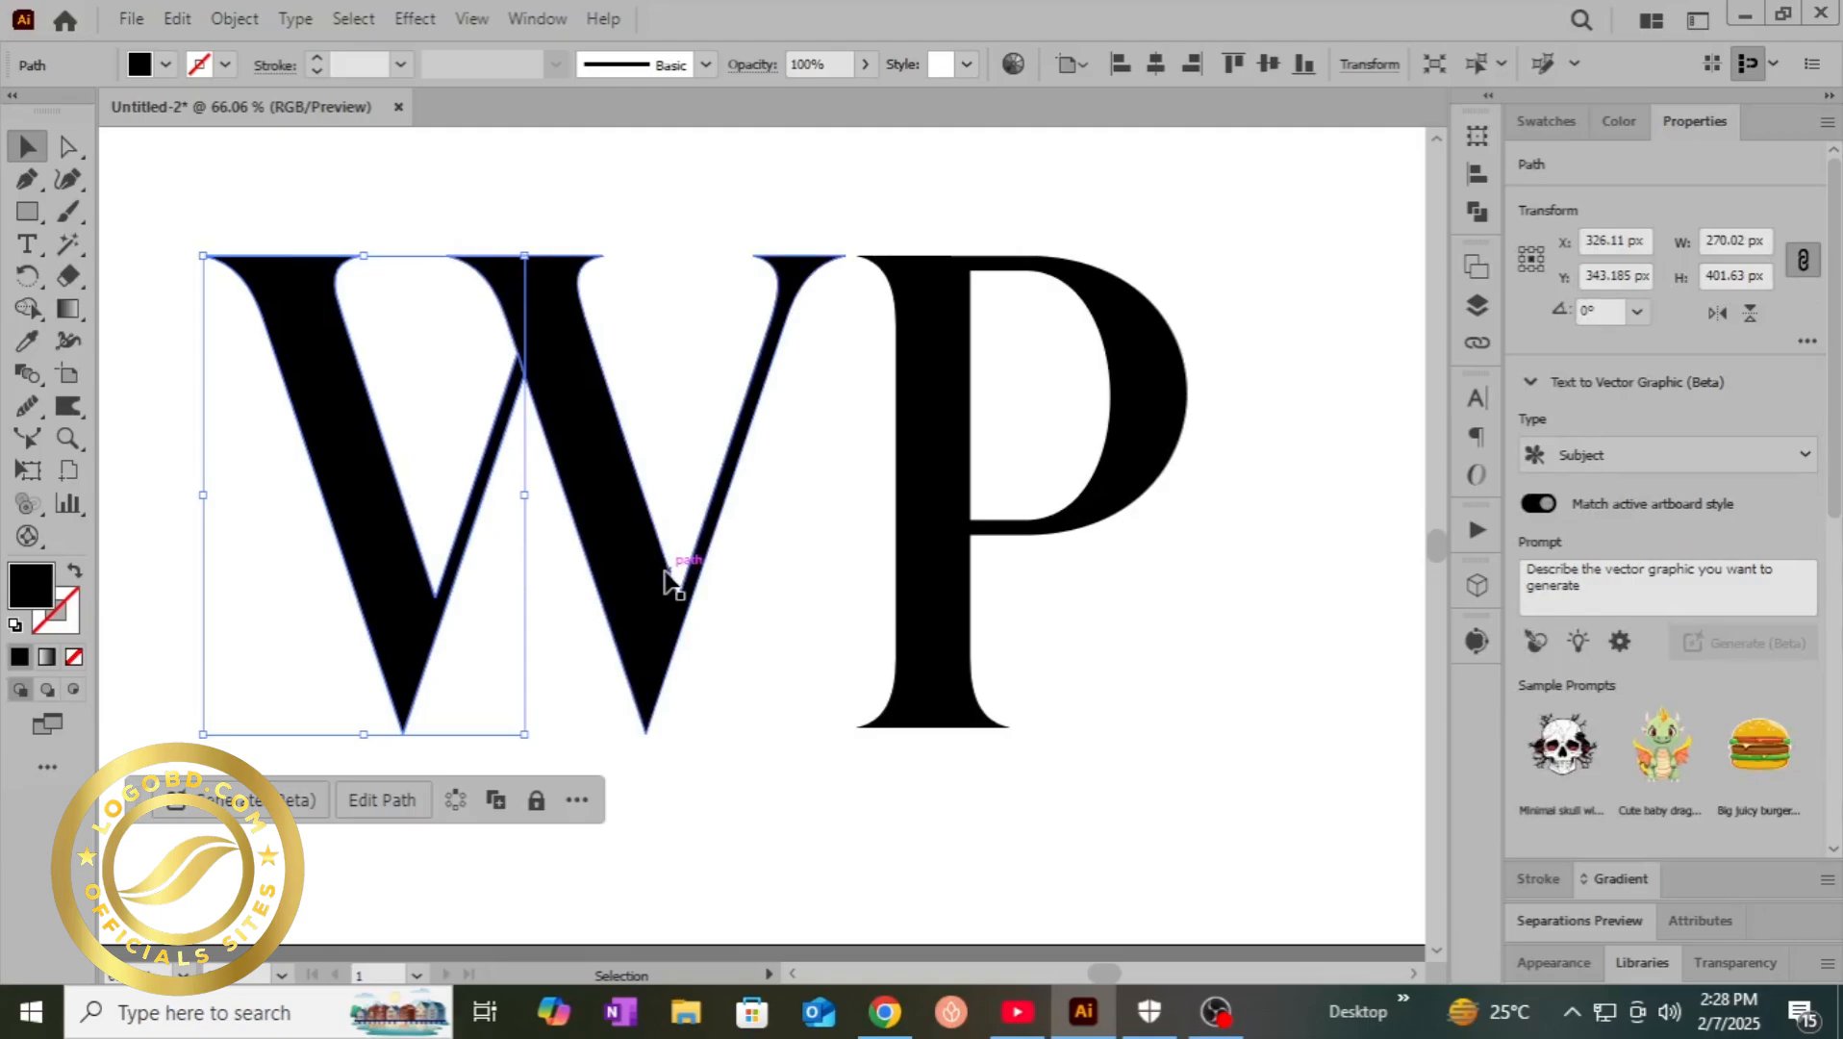
- Move the P over the W's right arm, to about X 747 px and Y 339 px
left_click(1097, 601)
left_click_drag(938, 526, 767, 512)
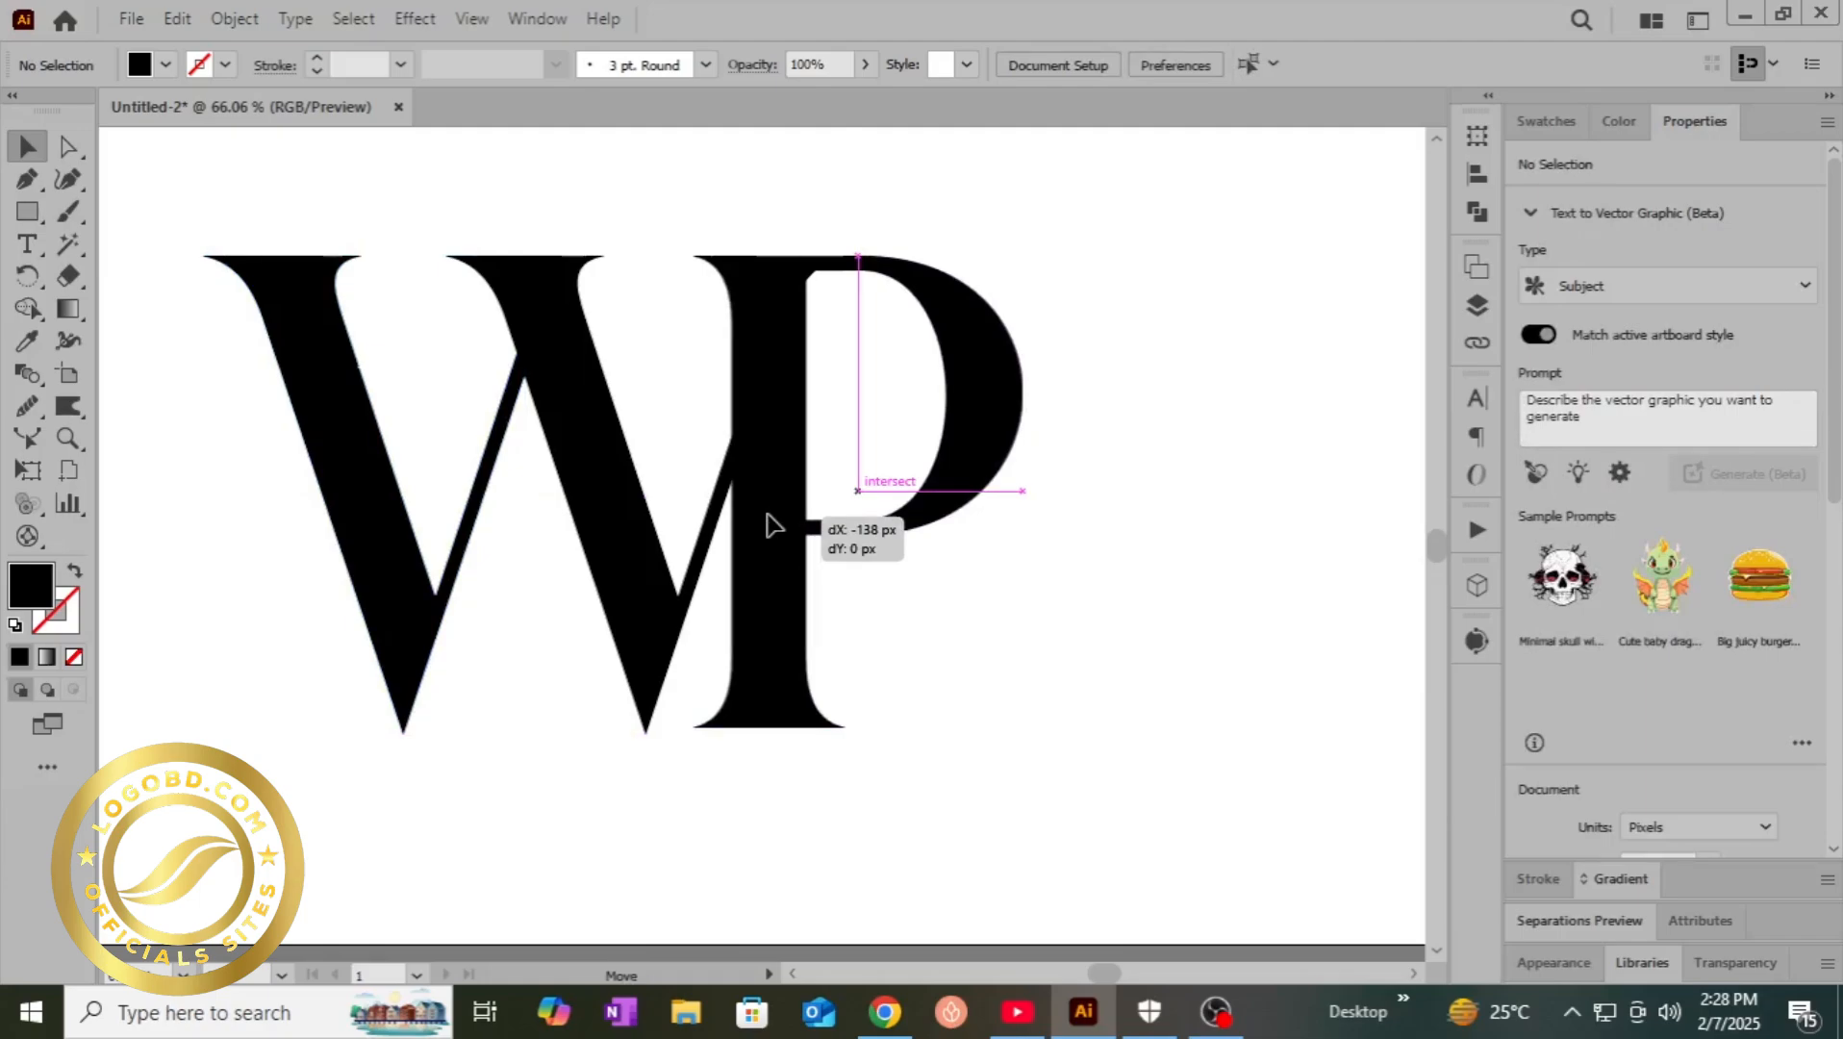
left_click_drag(766, 514, 806, 521)
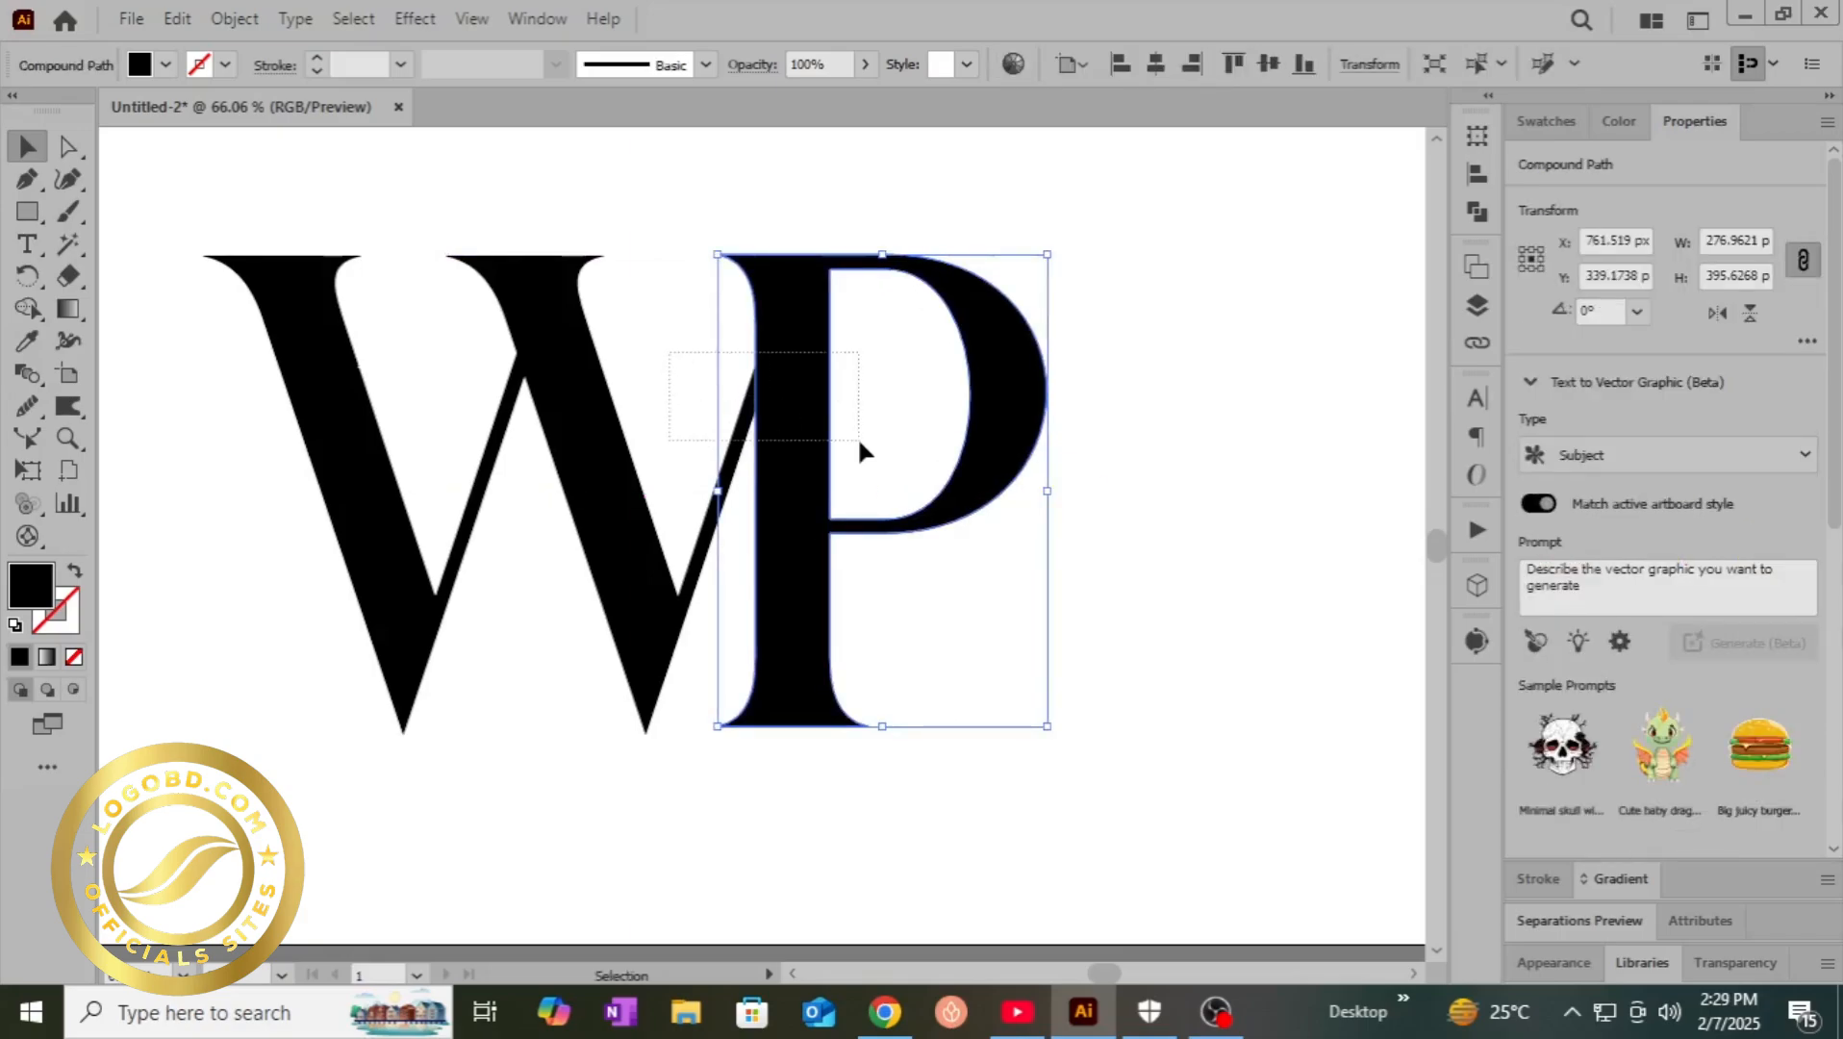
left_click_drag(670, 352, 860, 445)
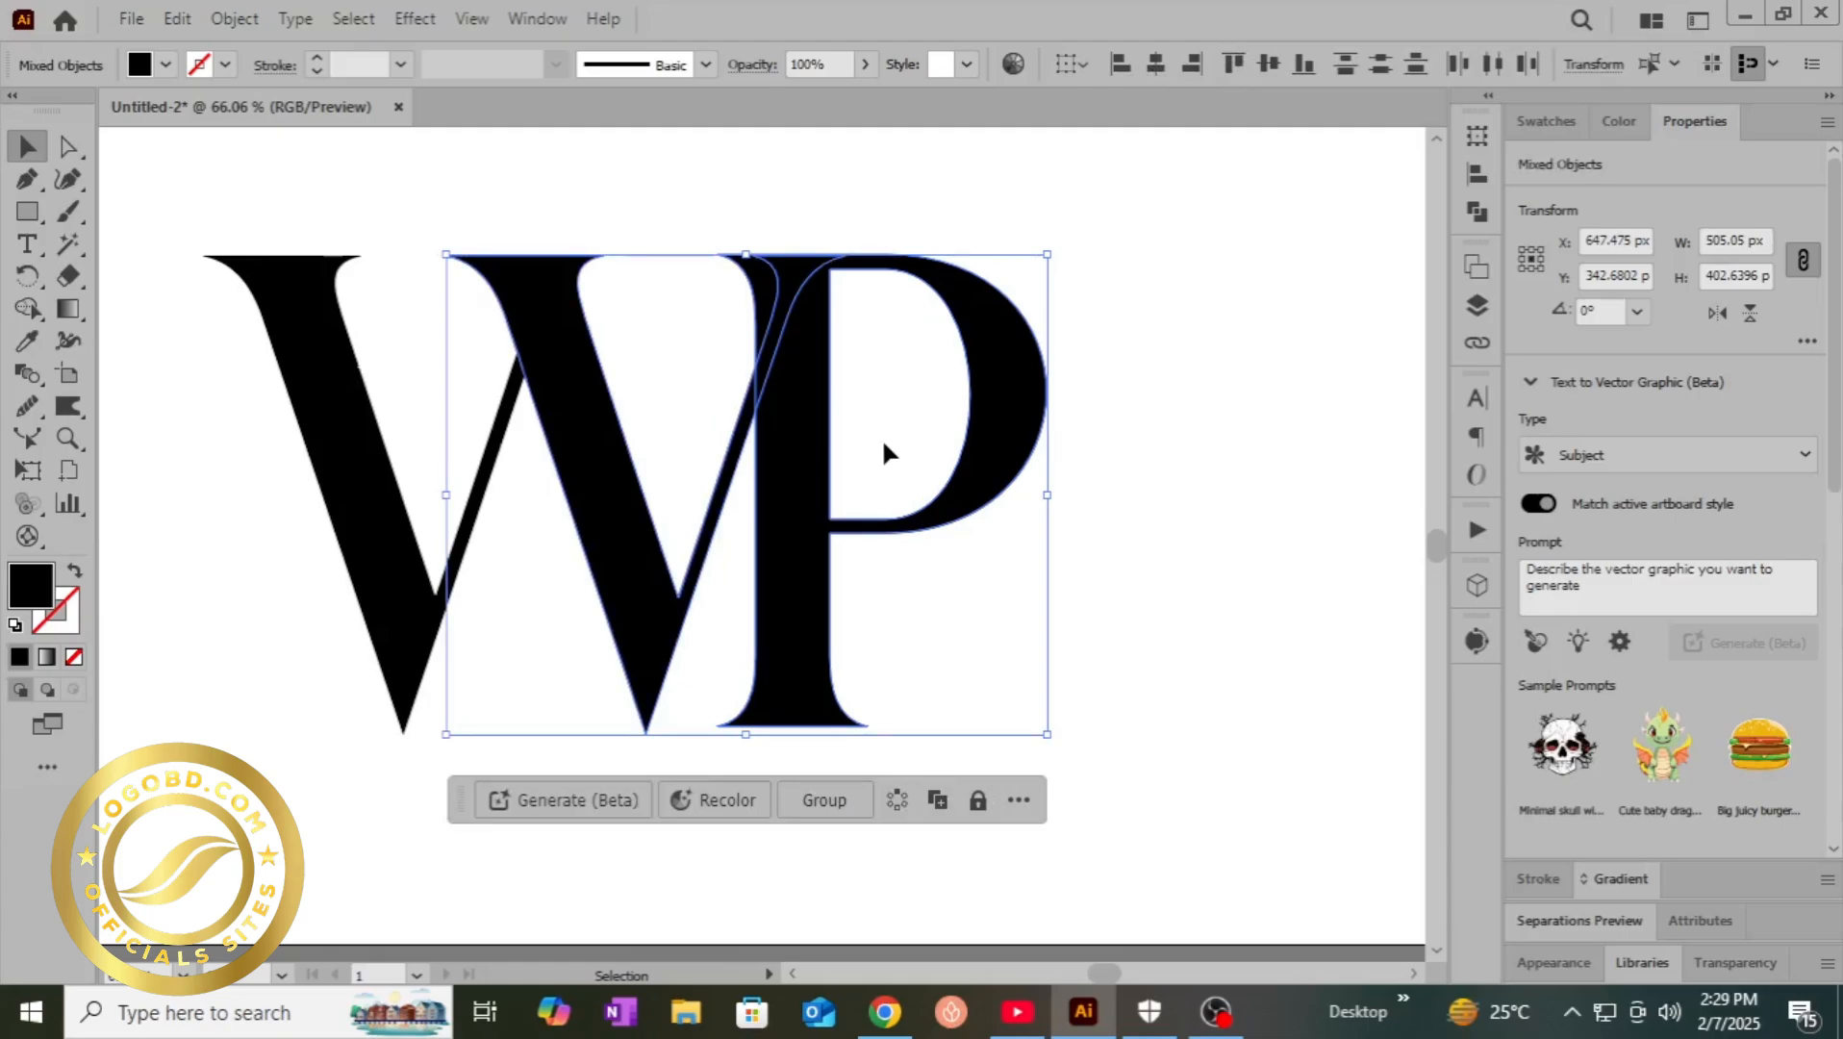
left_click(1145, 332)
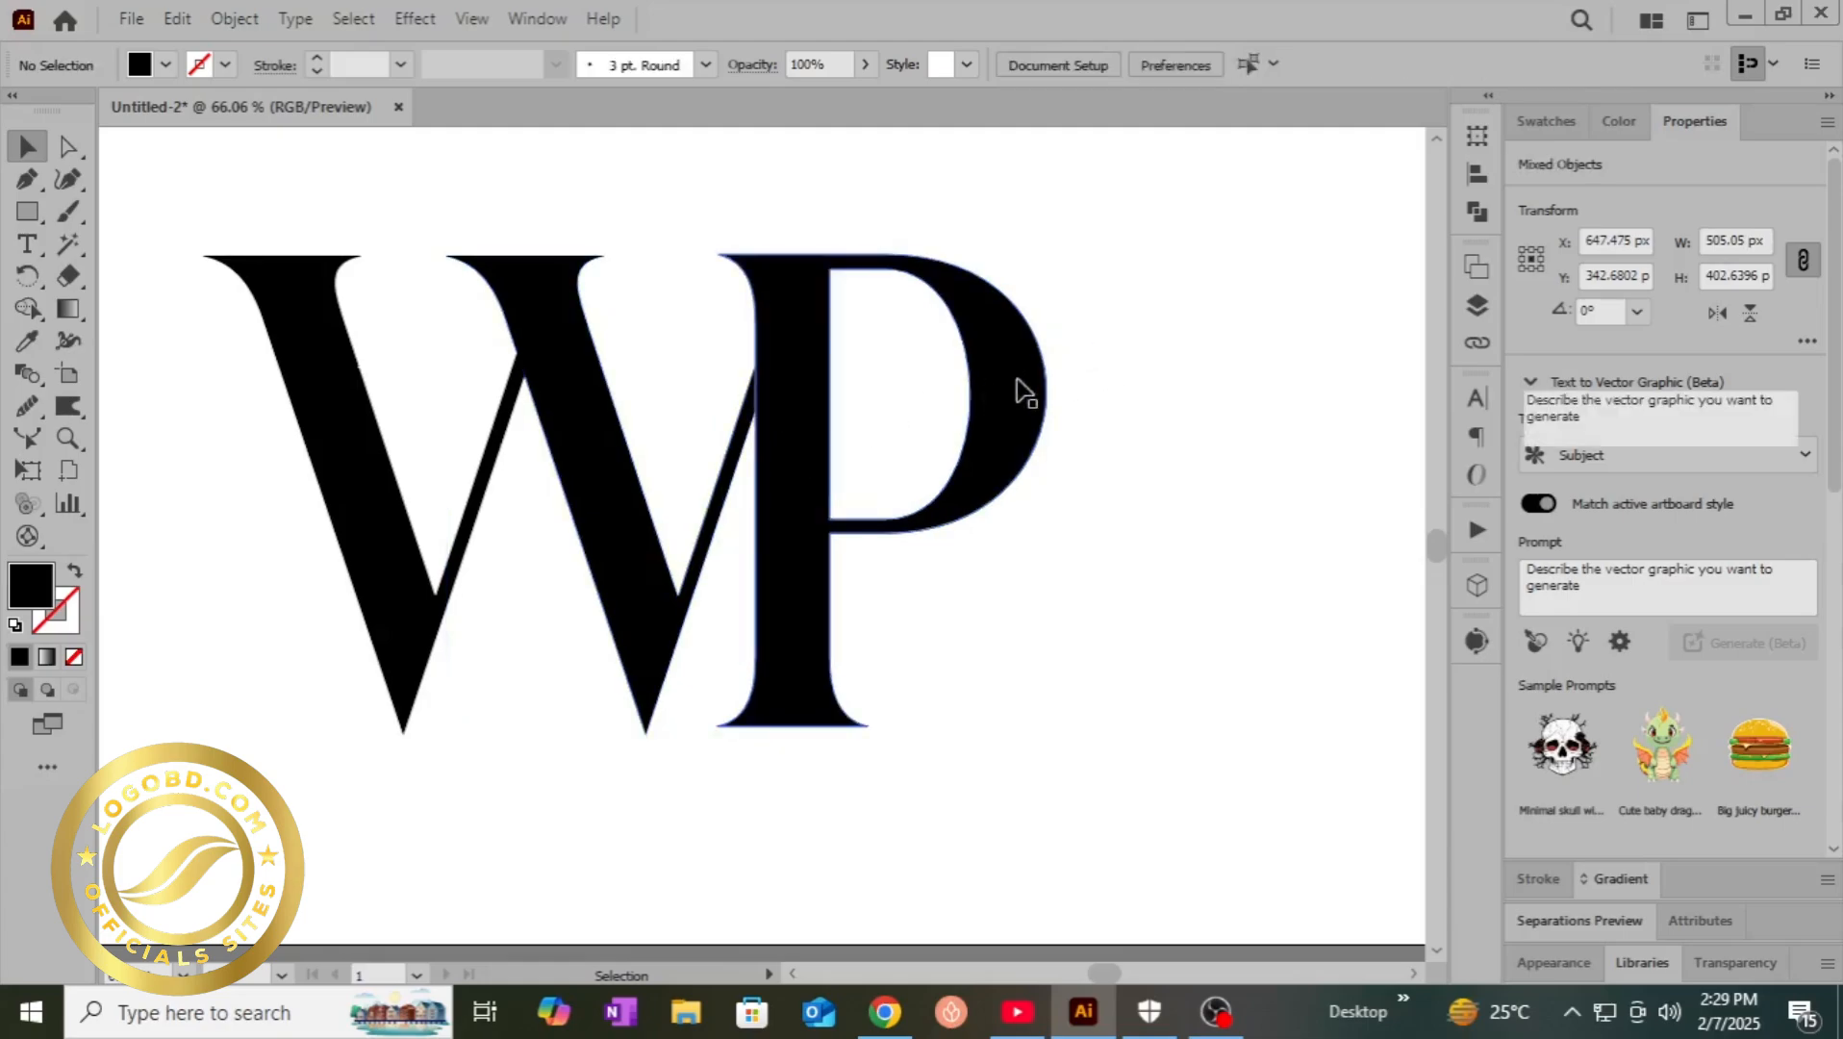
mouse_move(1021, 391)
left_mouse_down()
mouse_move(971, 394)
mouse_move(1006, 387)
left_mouse_up()
left_click_drag(720, 197, 922, 416)
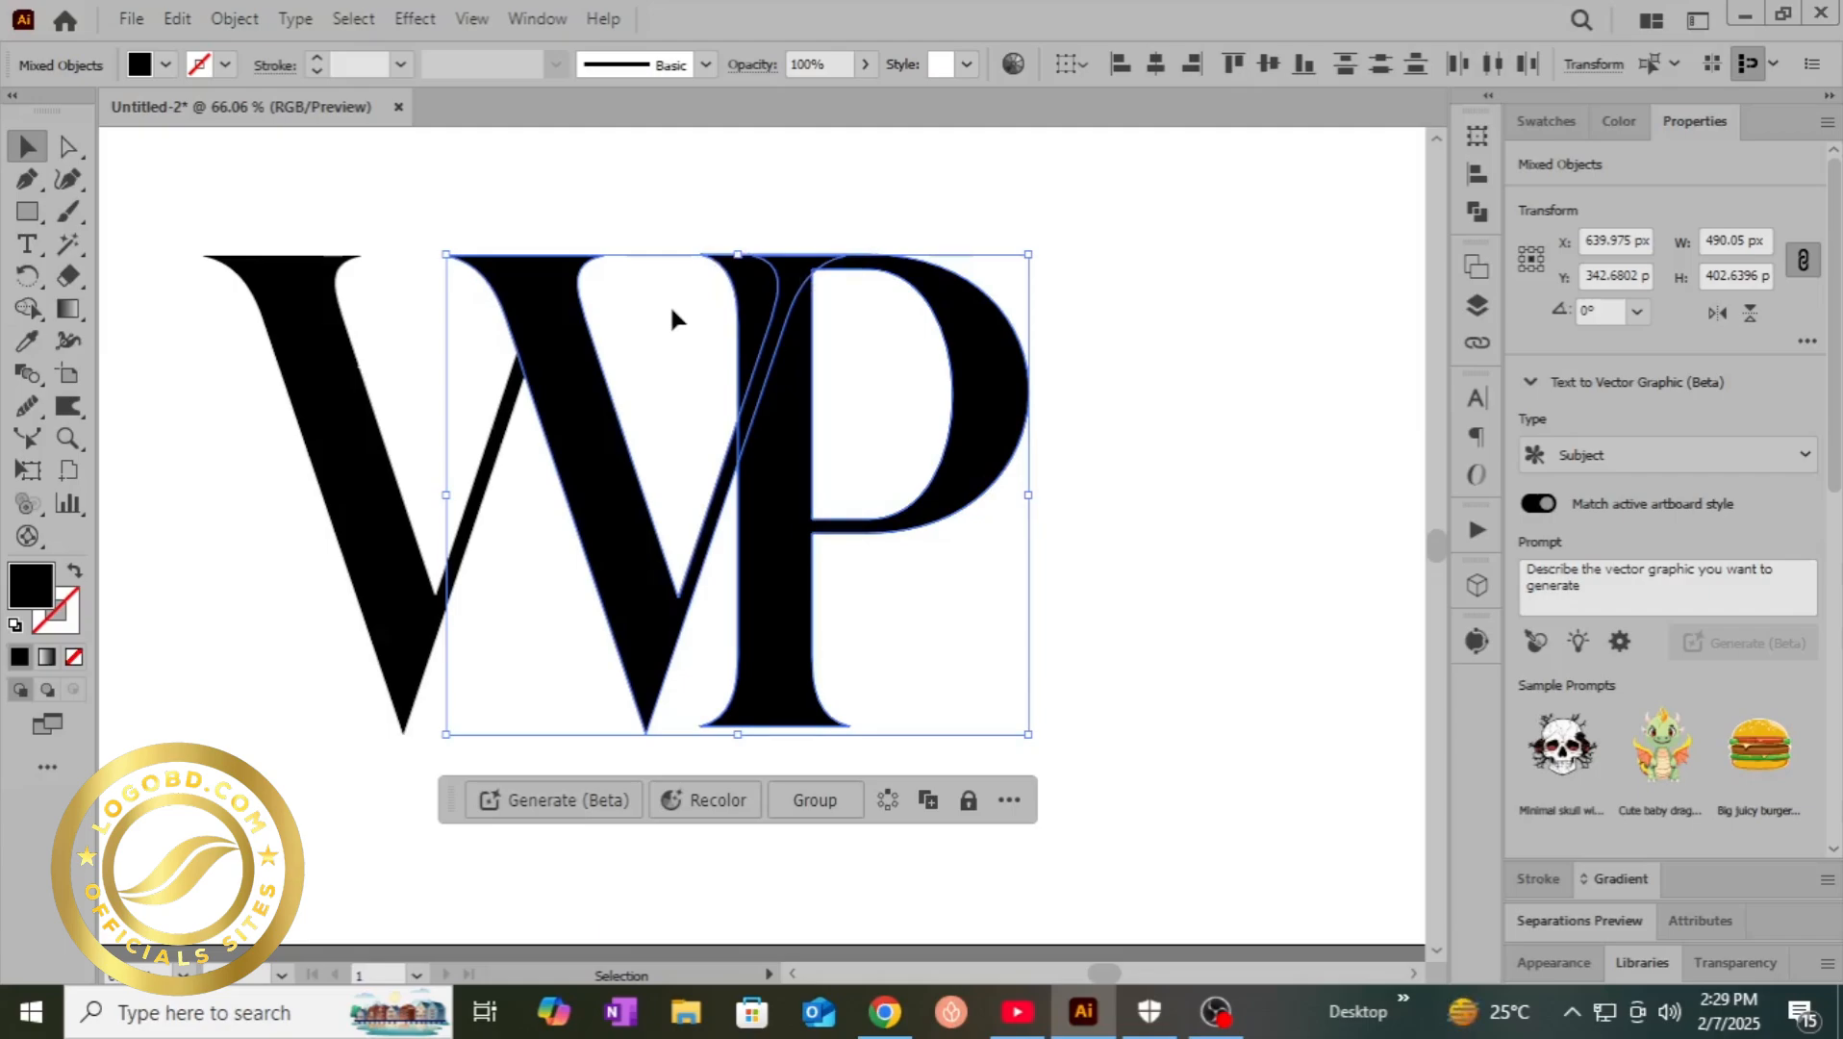
left_click(1044, 446)
- Rotate the P about 19° clockwise and move it so its stem overlaps the W's right arm
left_click(999, 423)
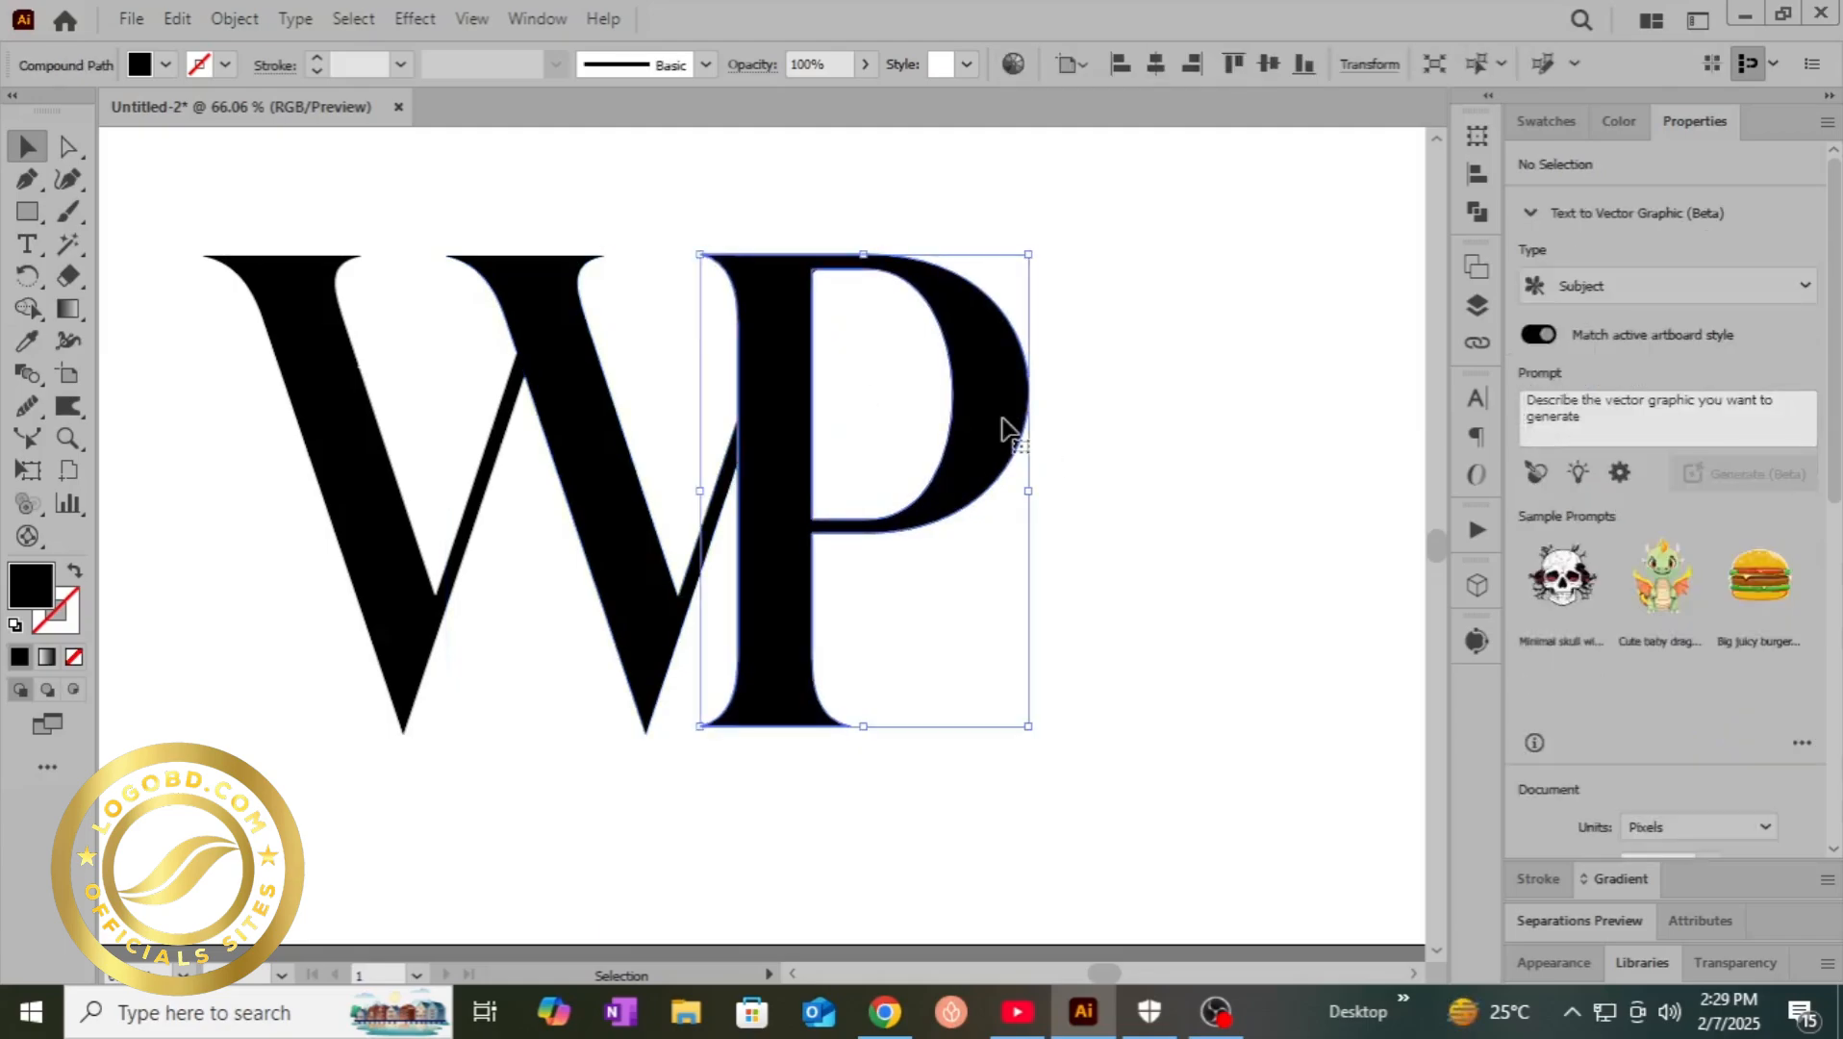
left_click_drag(1036, 240, 1034, 352)
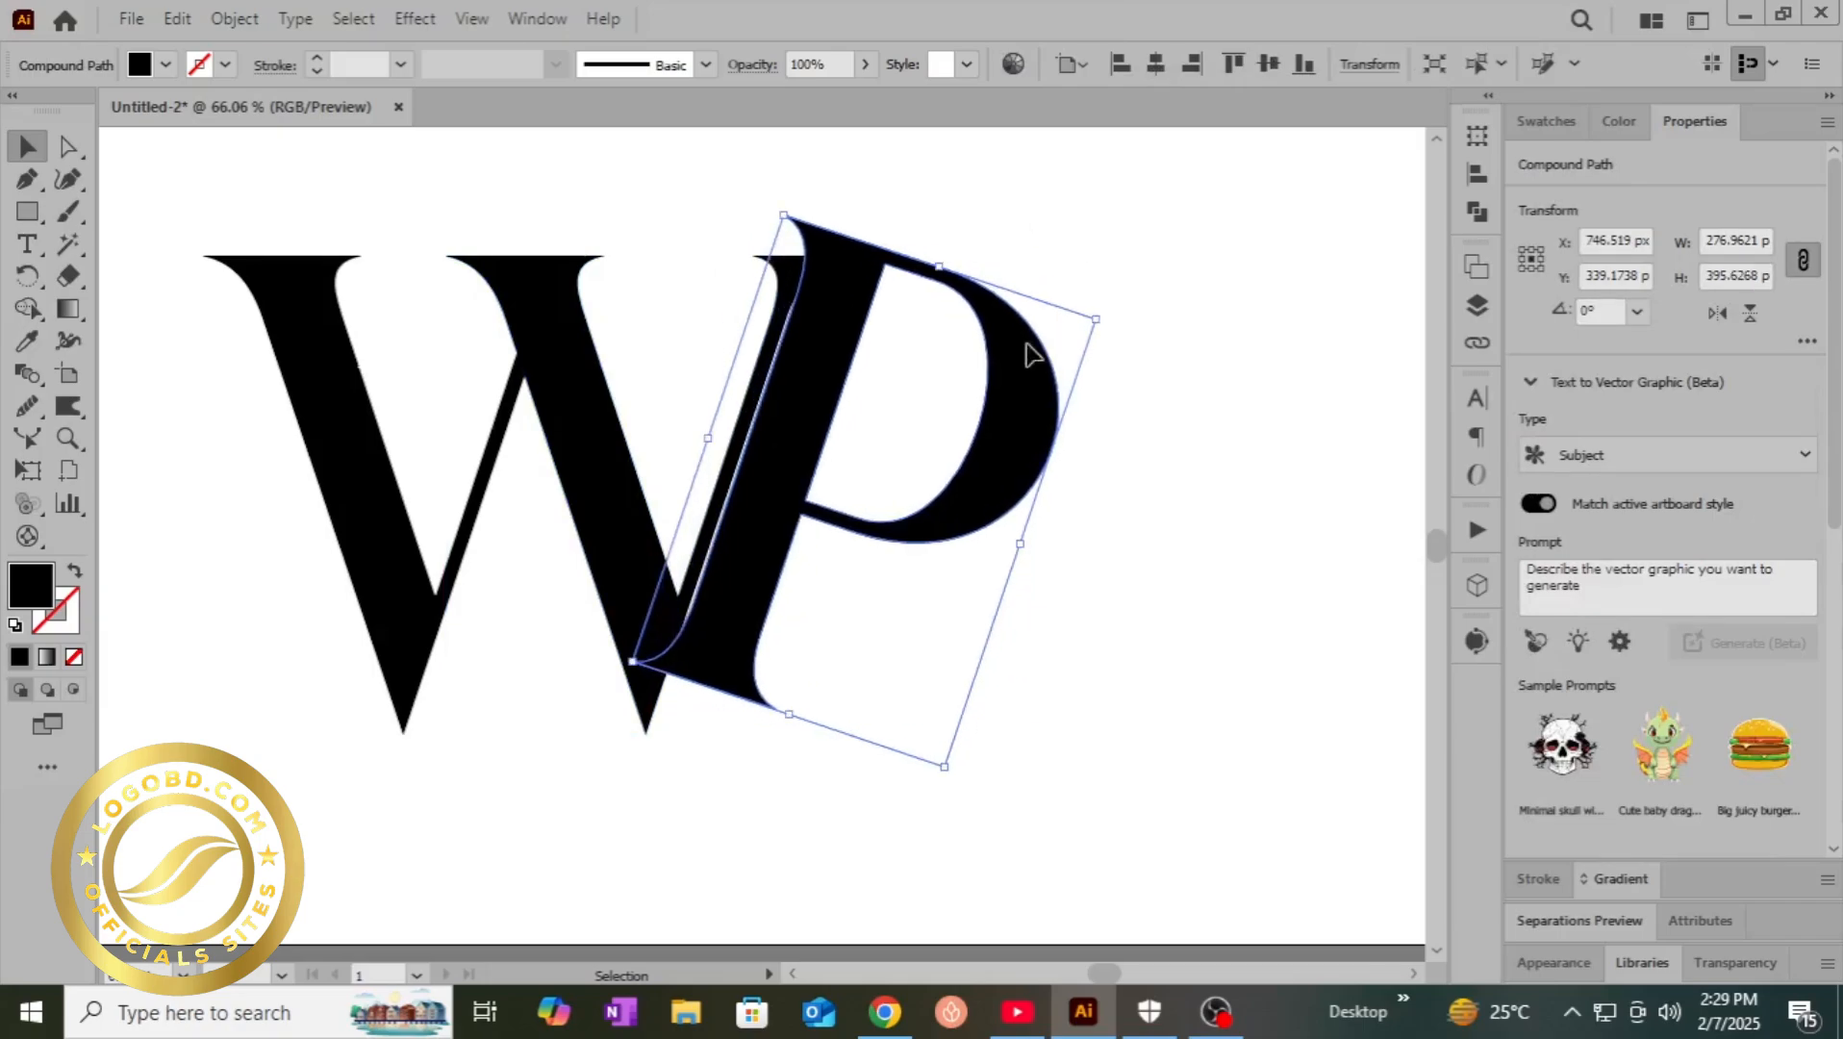
left_click(1119, 550)
left_click_drag(1029, 424, 941, 442)
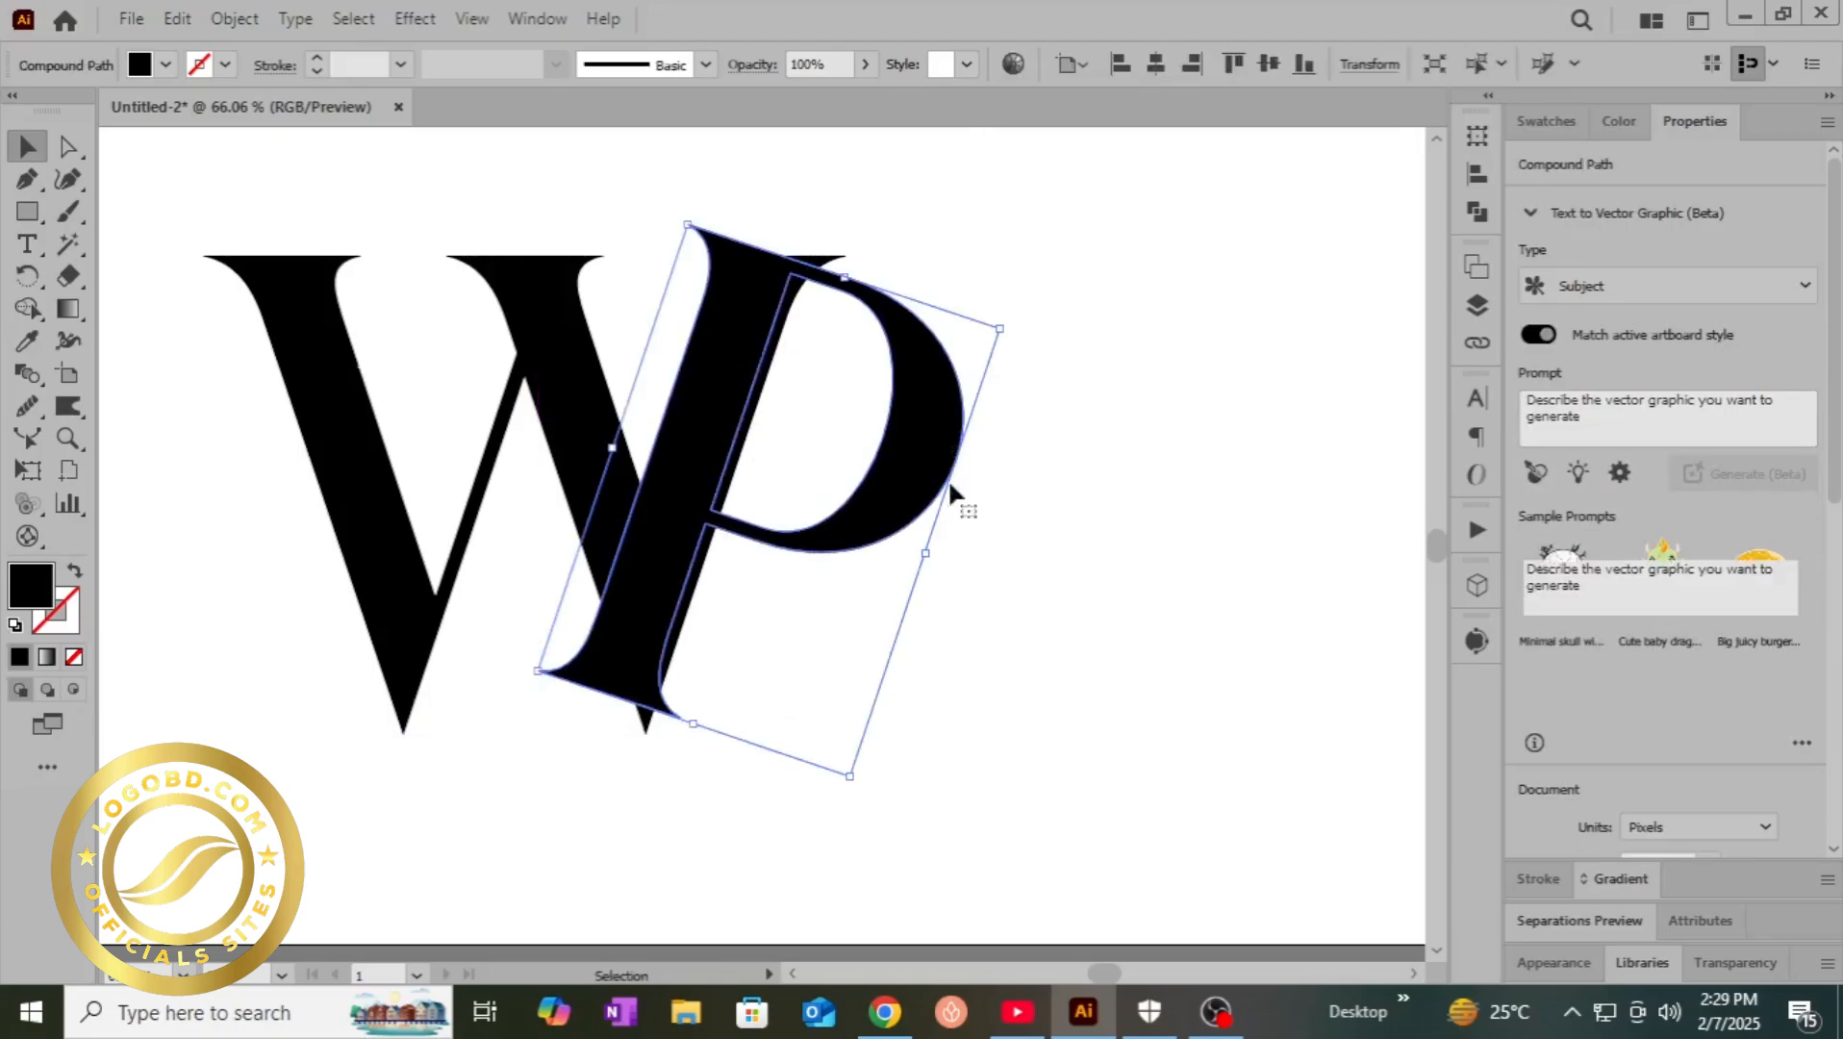
left_click(963, 635)
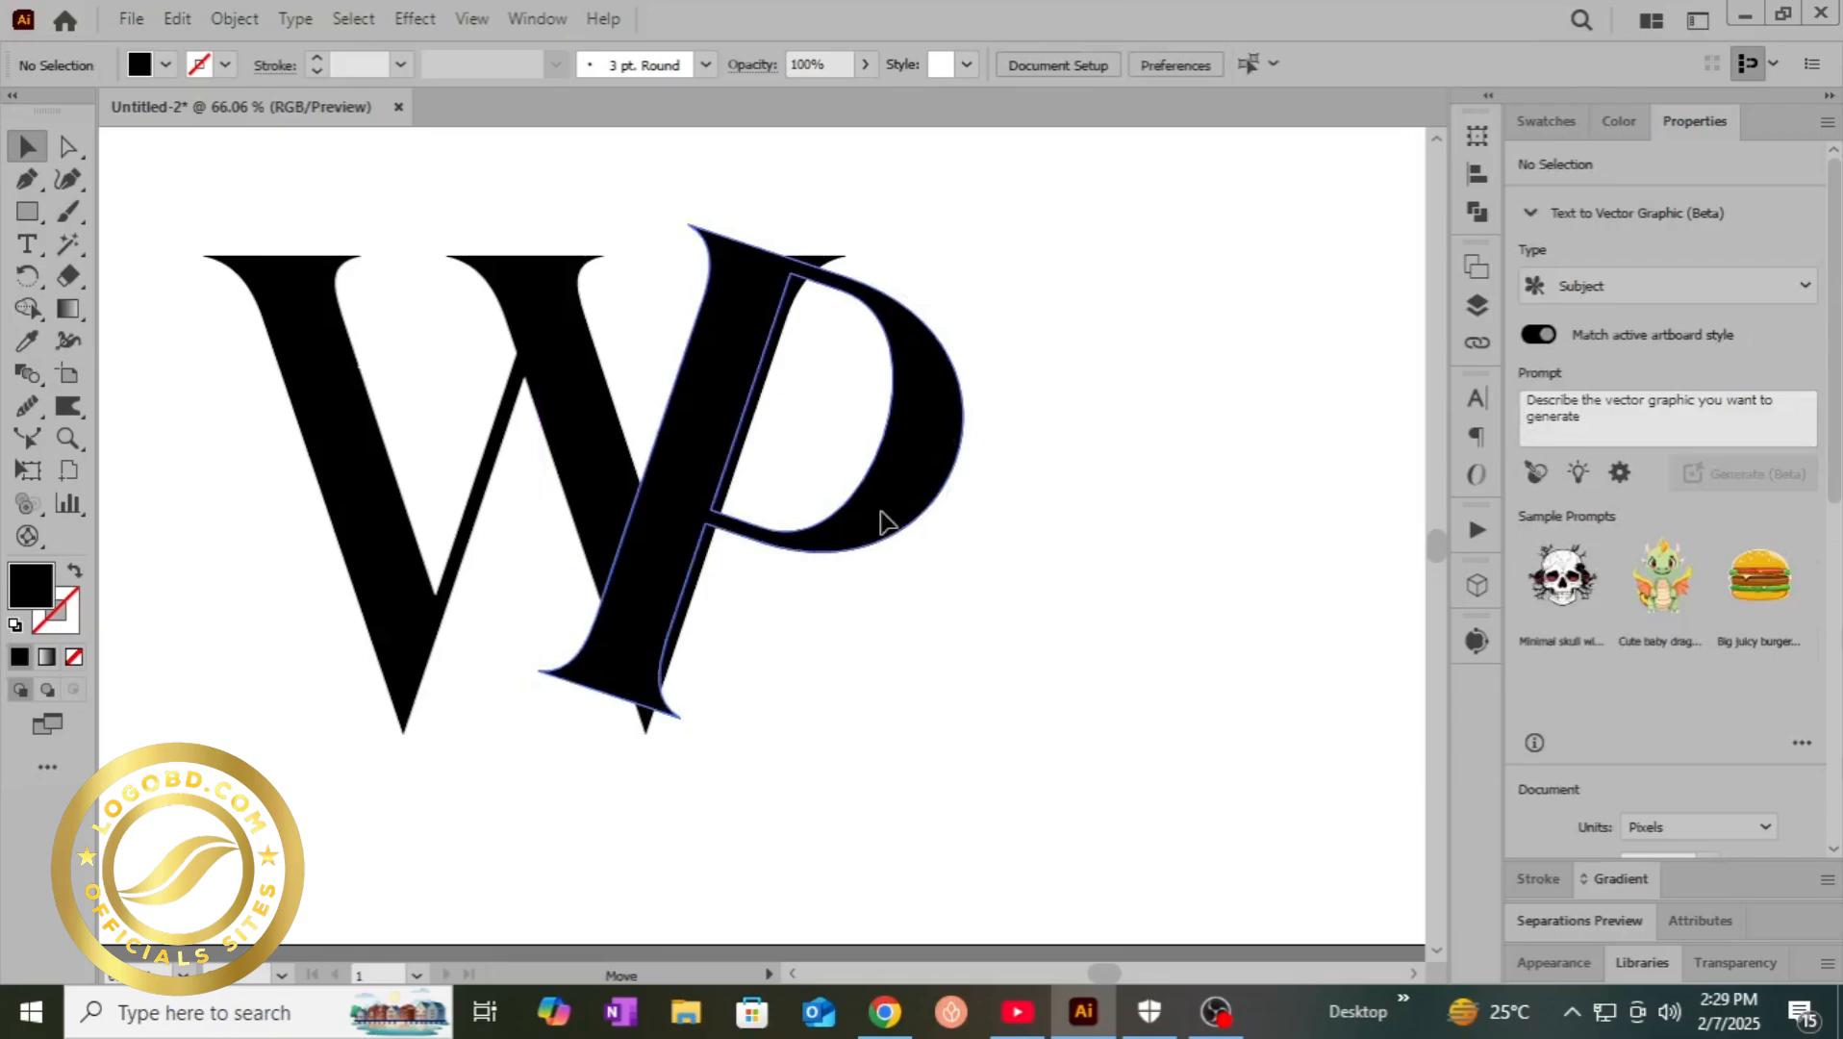
left_click_drag(885, 523, 897, 525)
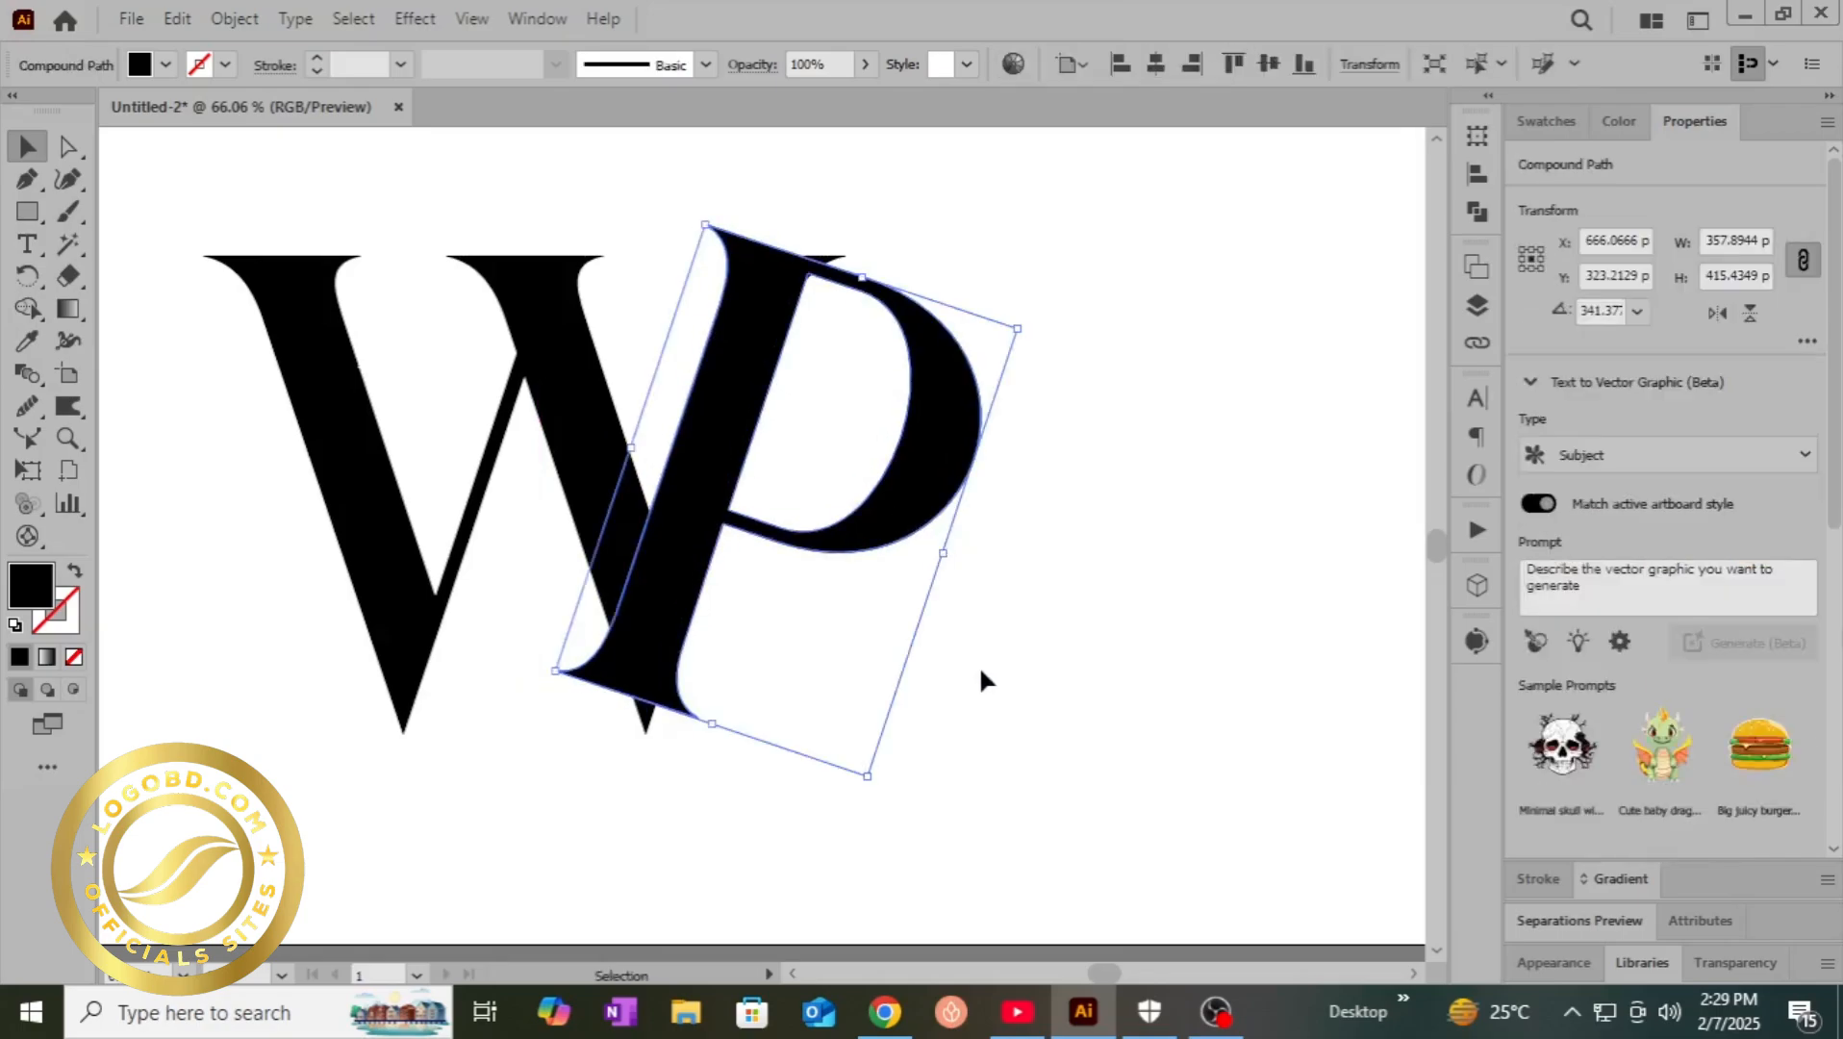
left_click_drag(953, 670, 660, 280)
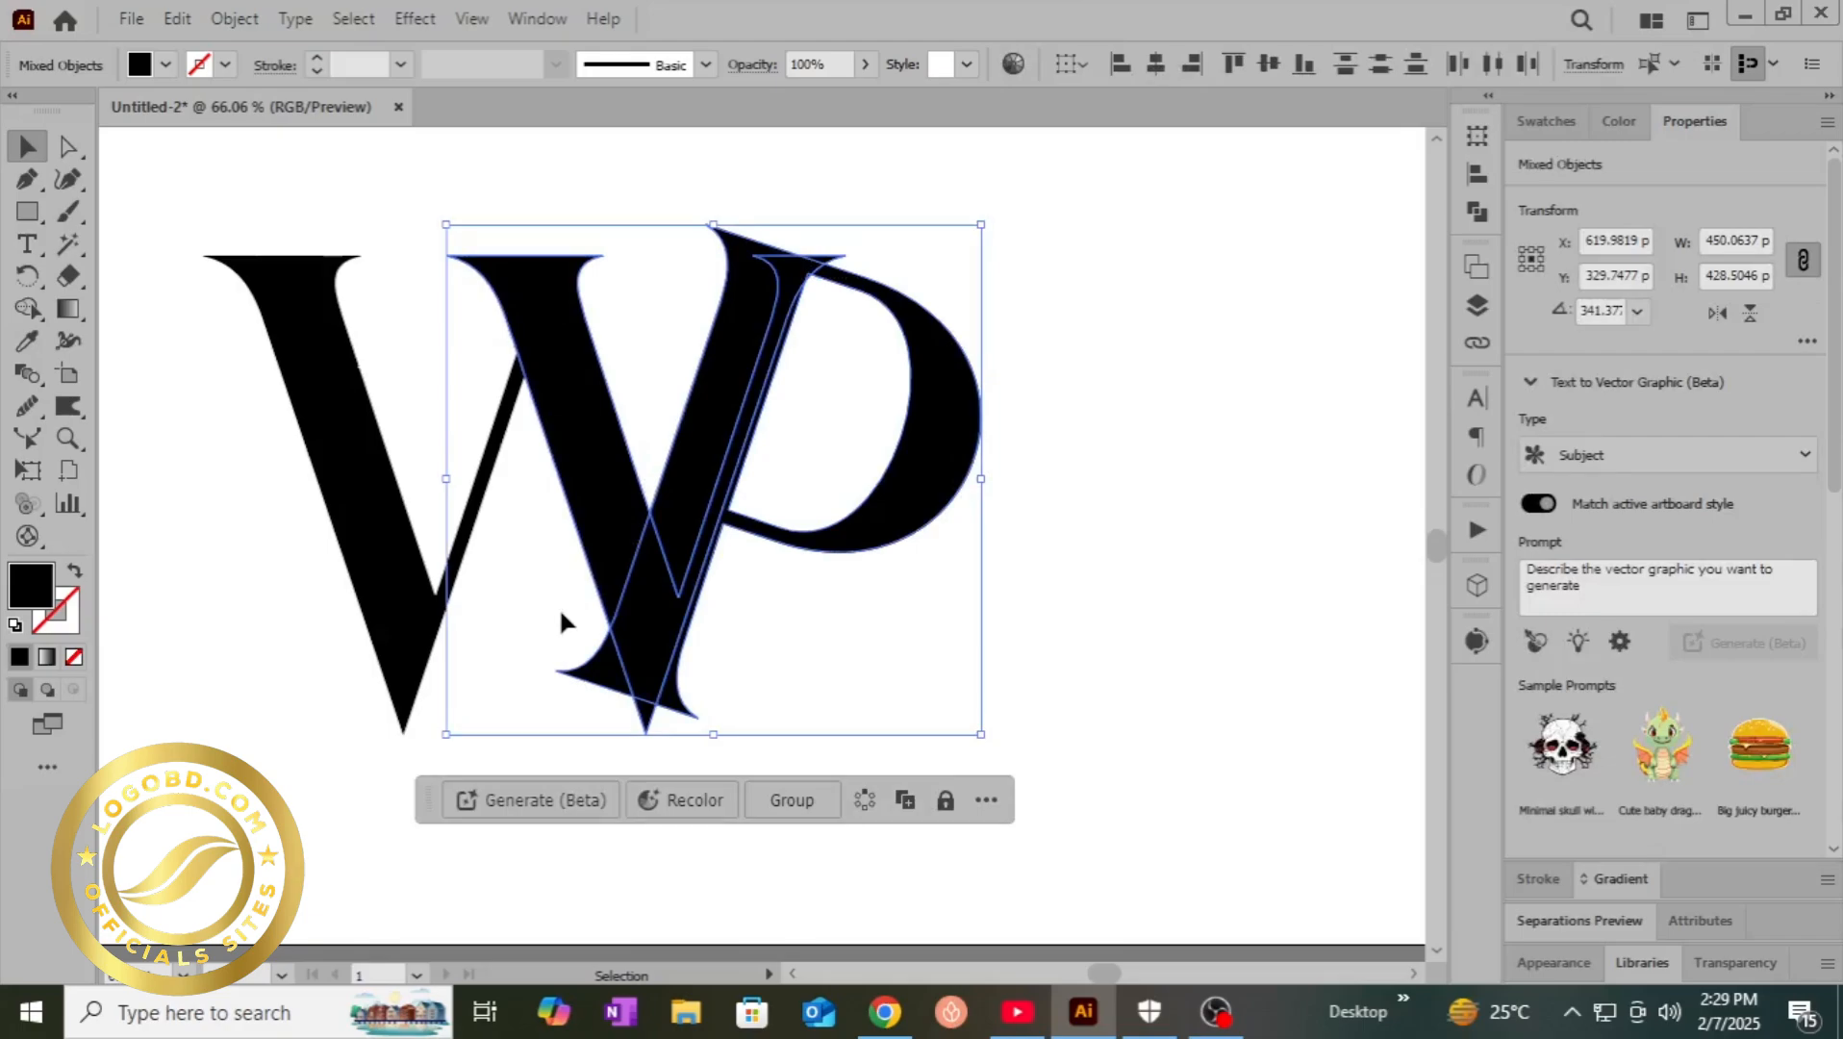
left_click(1136, 547)
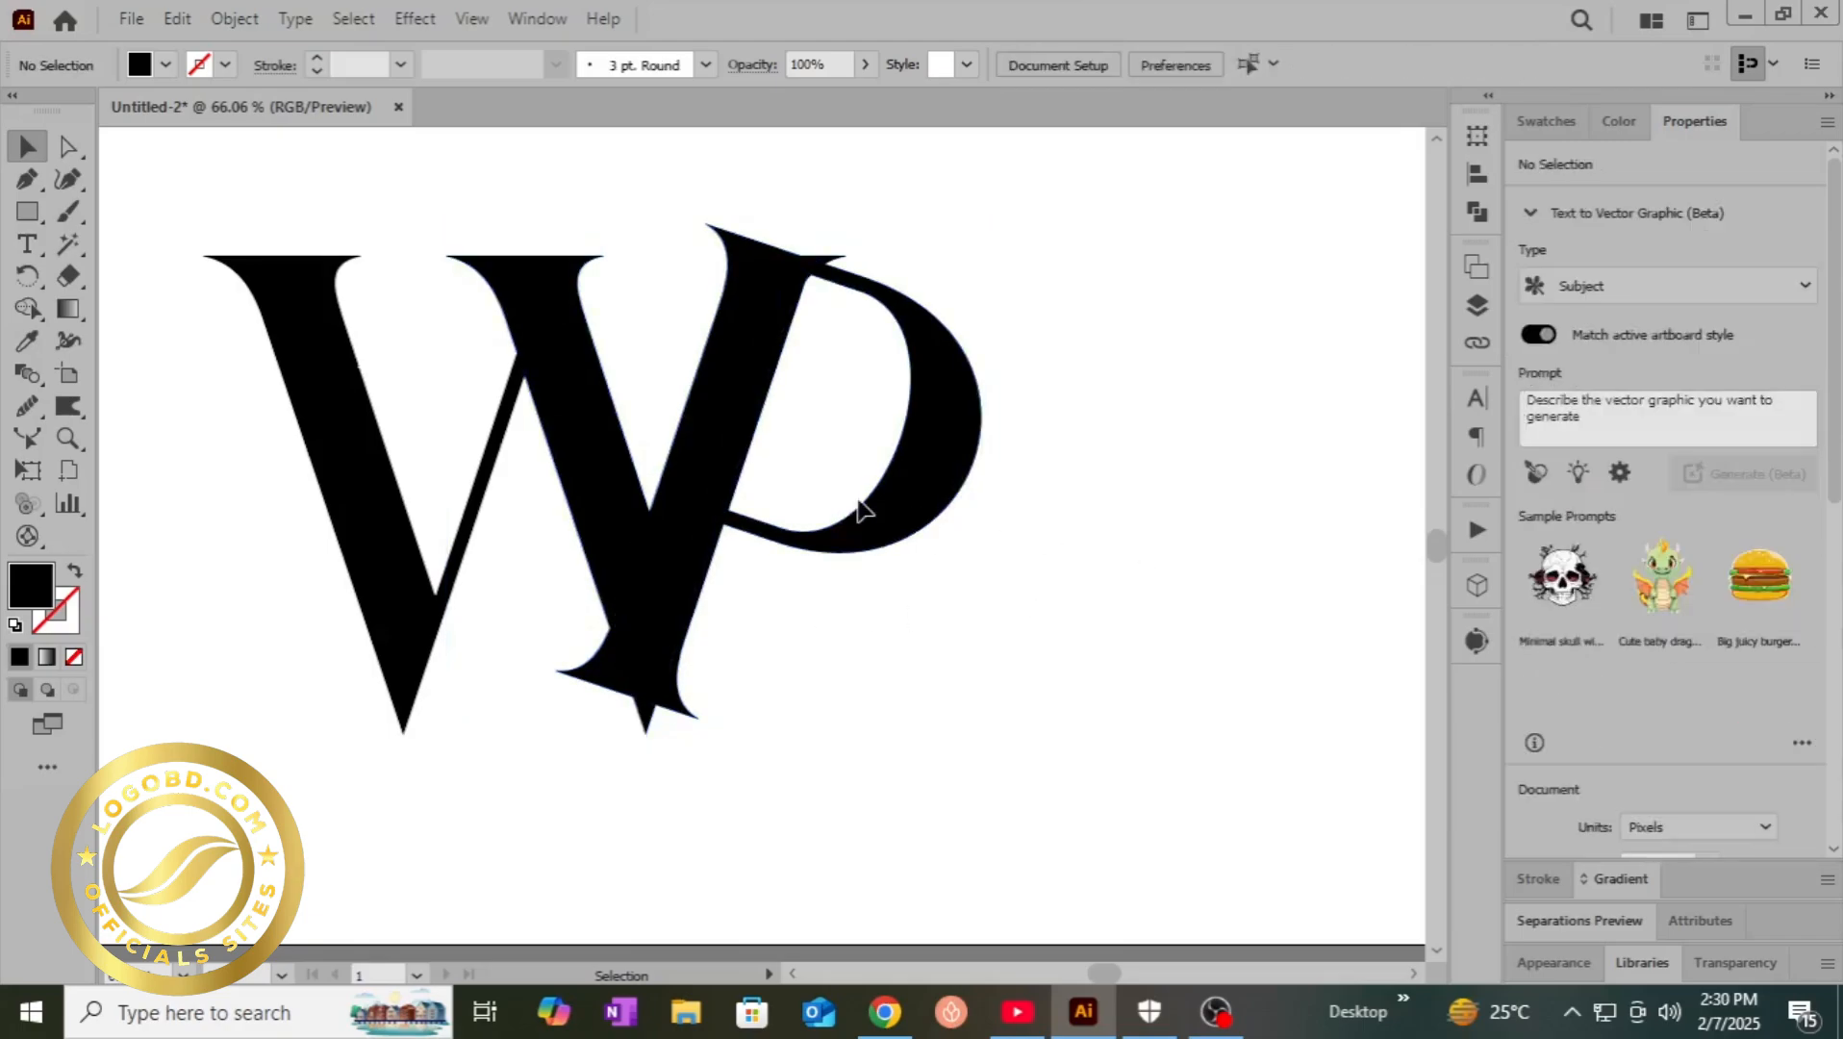
- Fine-tune the tilted P's position over the W's thin right stroke and select it together with the W's right half
left_click_drag(914, 509, 935, 513)
left_click_drag(1049, 759, 675, 311)
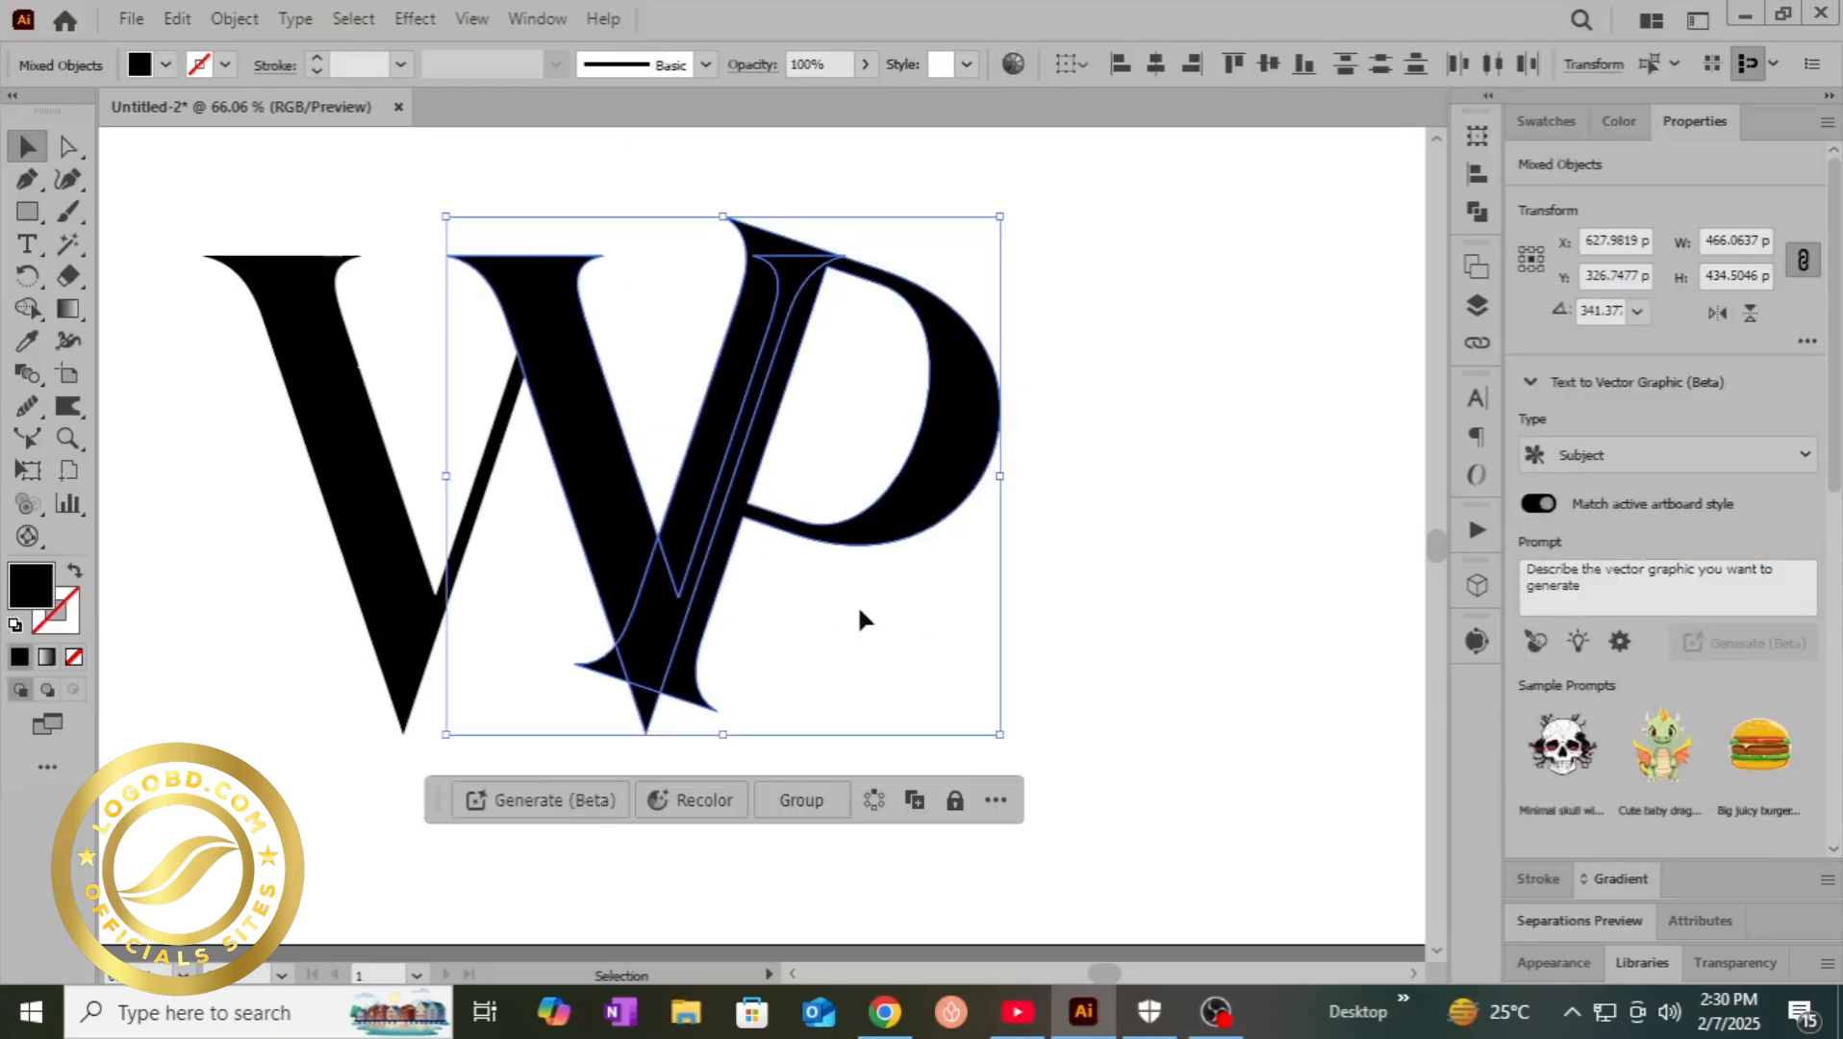
left_click(1199, 696)
mouse_move(764, 513)
left_mouse_down()
mouse_move(736, 515)
mouse_move(737, 496)
left_mouse_up()
left_click_drag(891, 733, 664, 418)
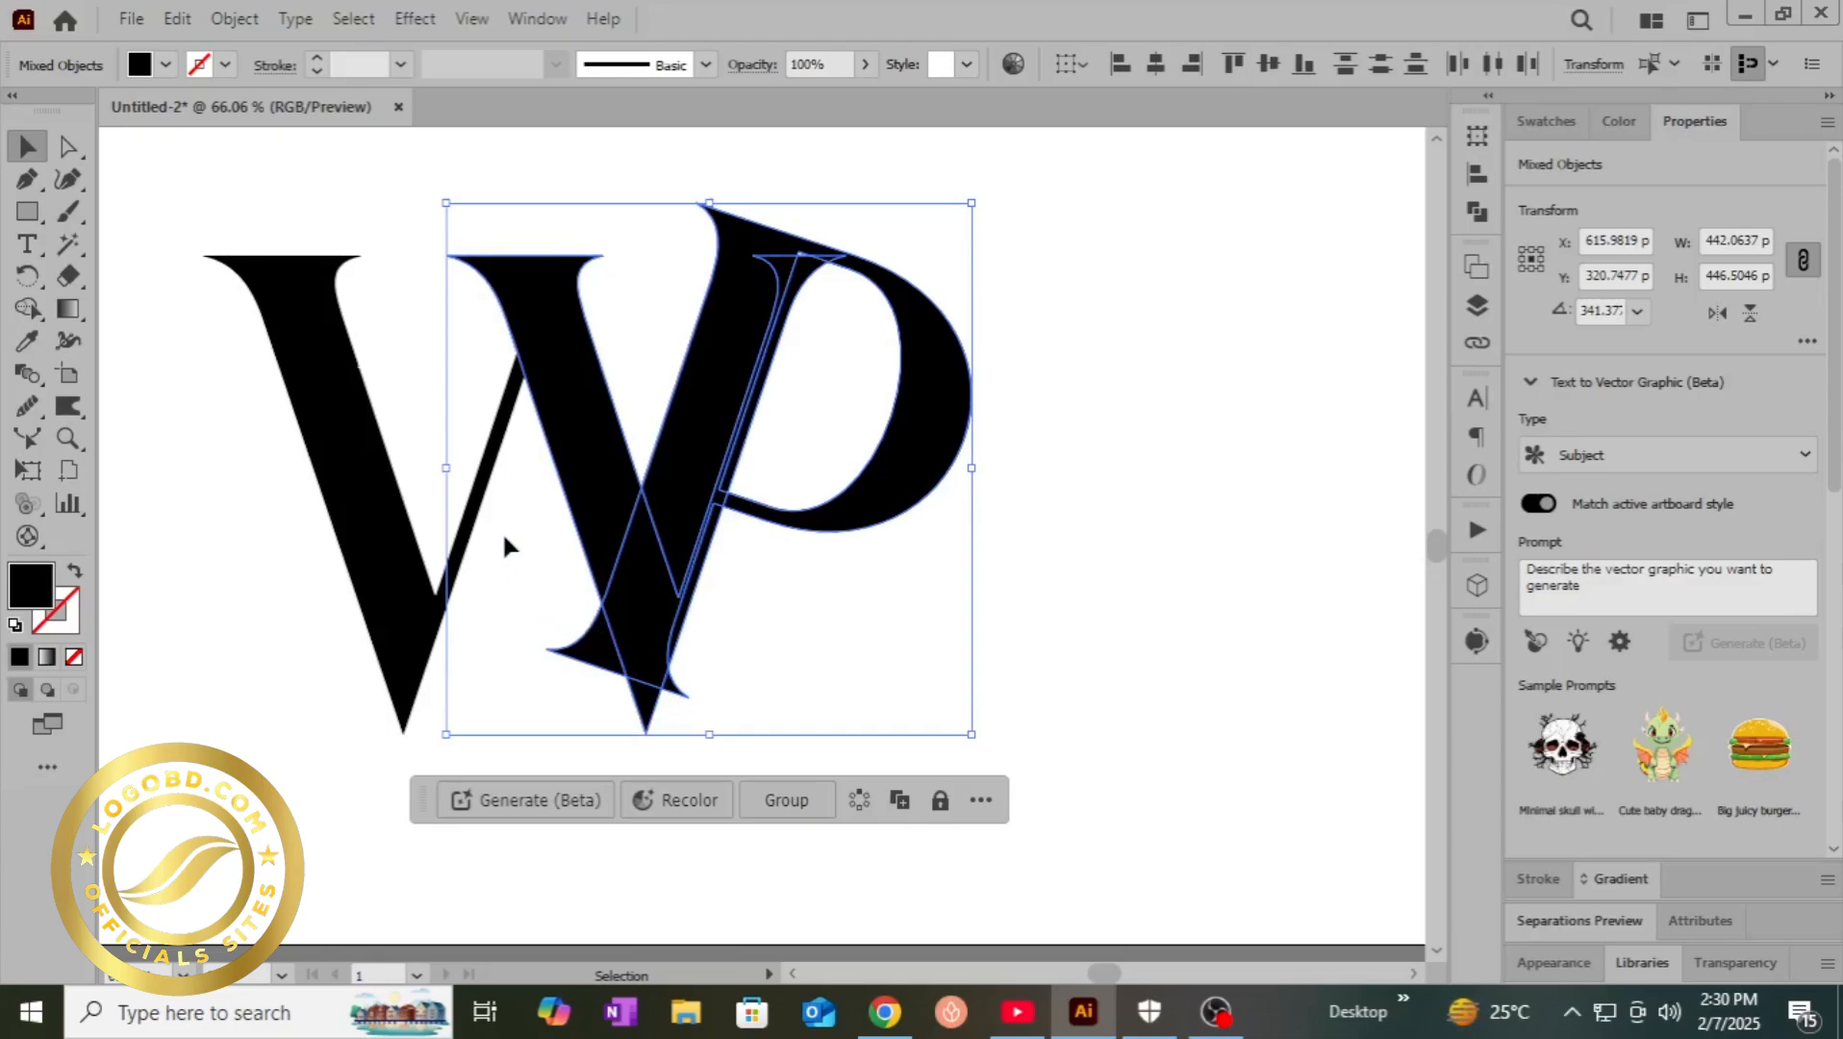
left_click(1000, 534)
left_click(880, 481)
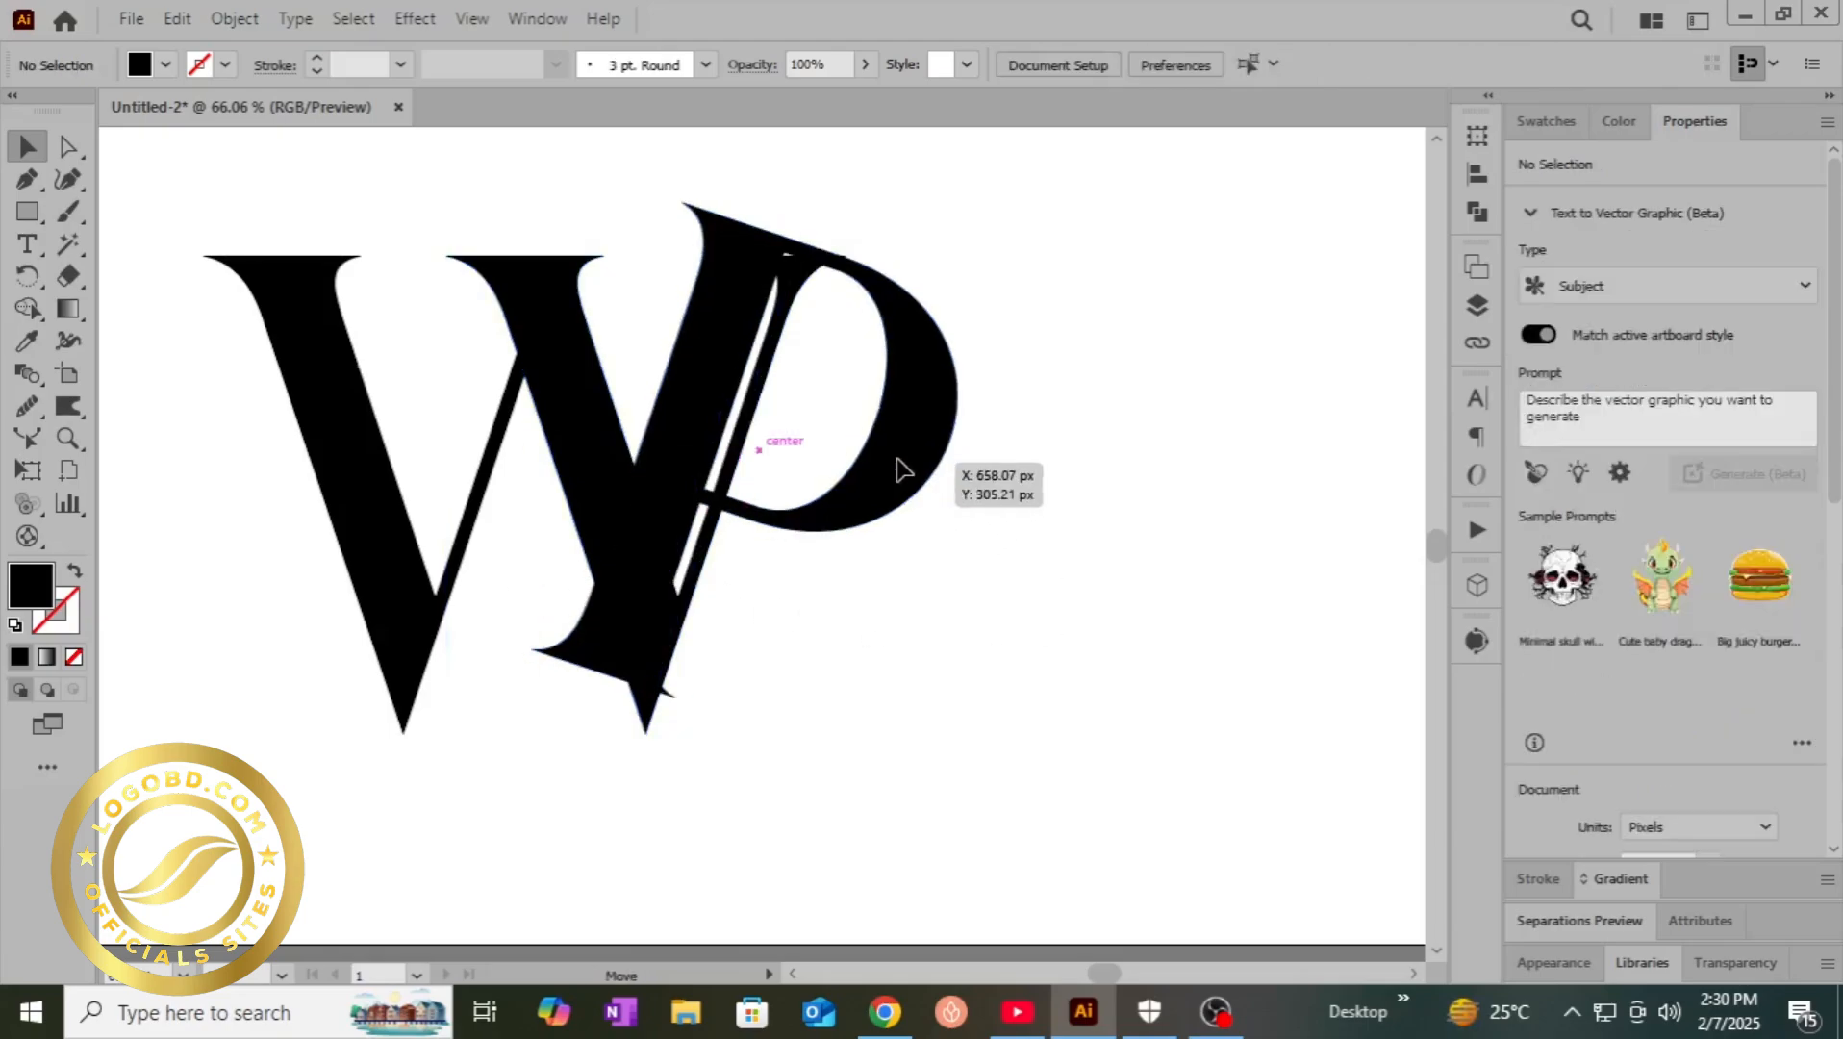
left_click(782, 309, "shift")
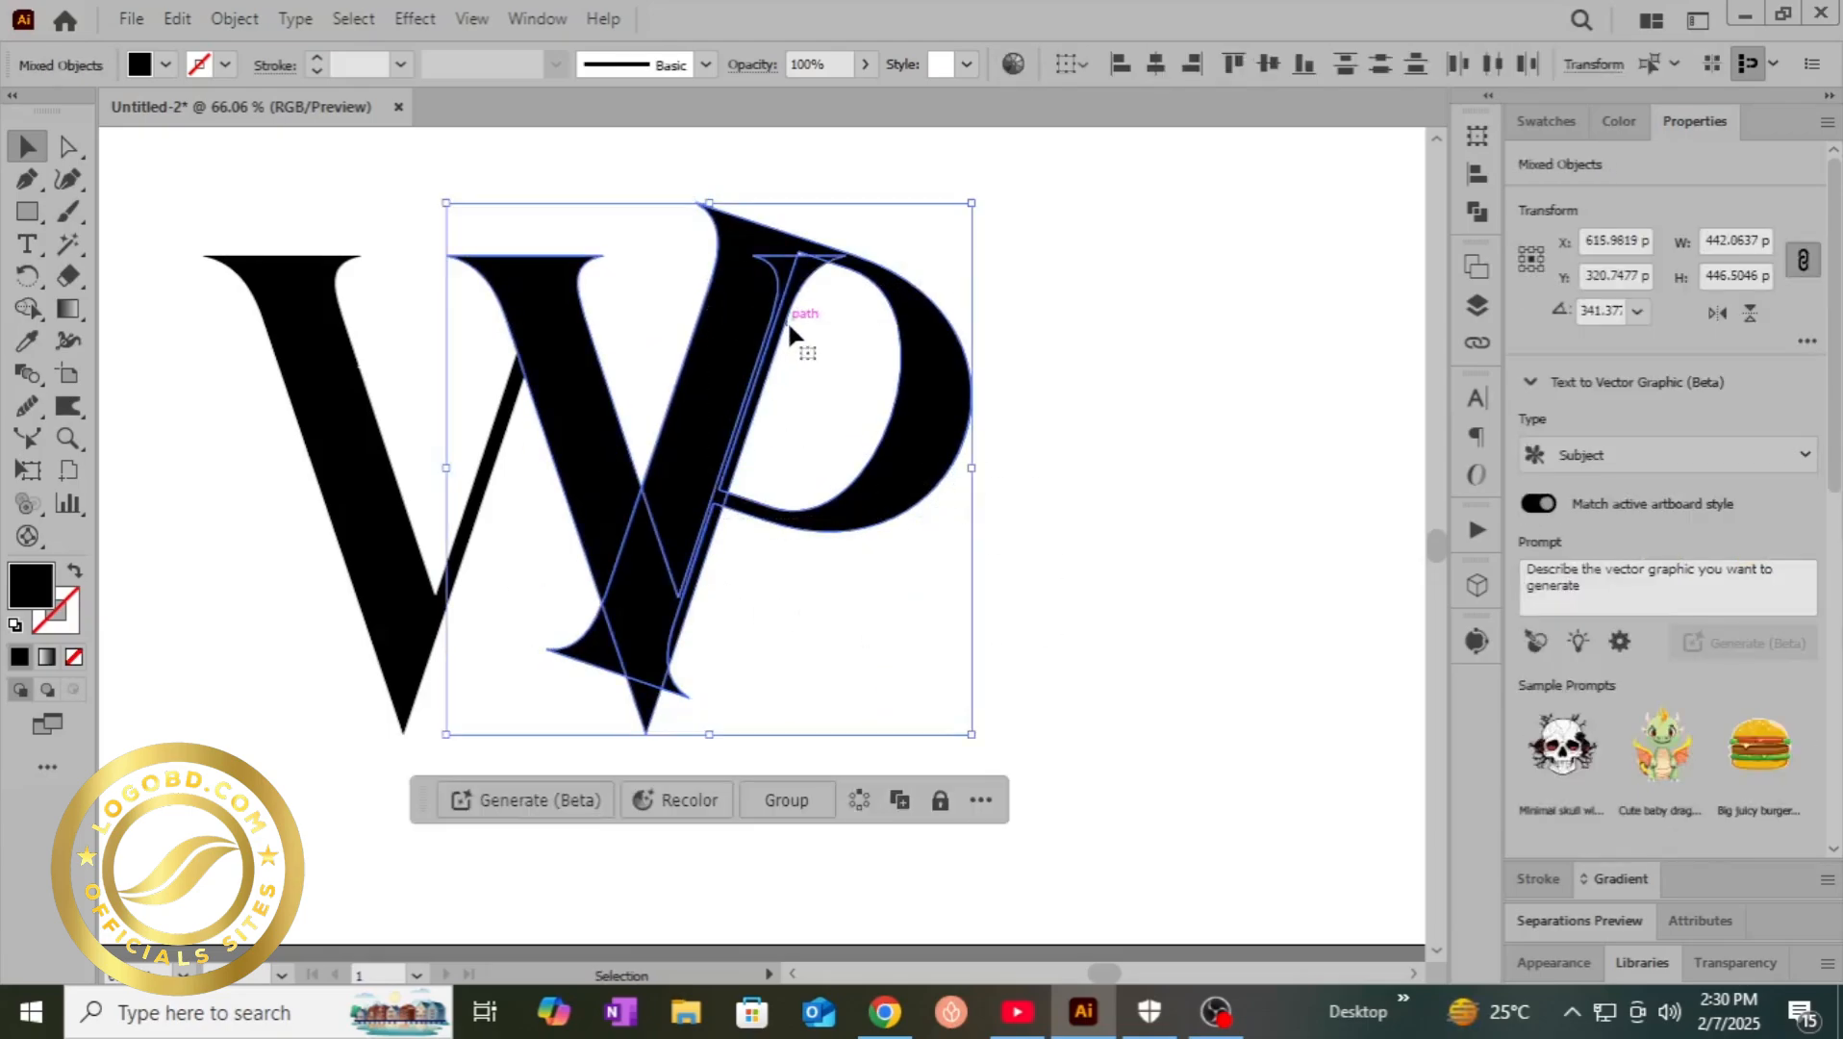
- Nudge the tilted P slightly left and try to cut its stem away from the W's right half with Shape Builder
left_click(1043, 359)
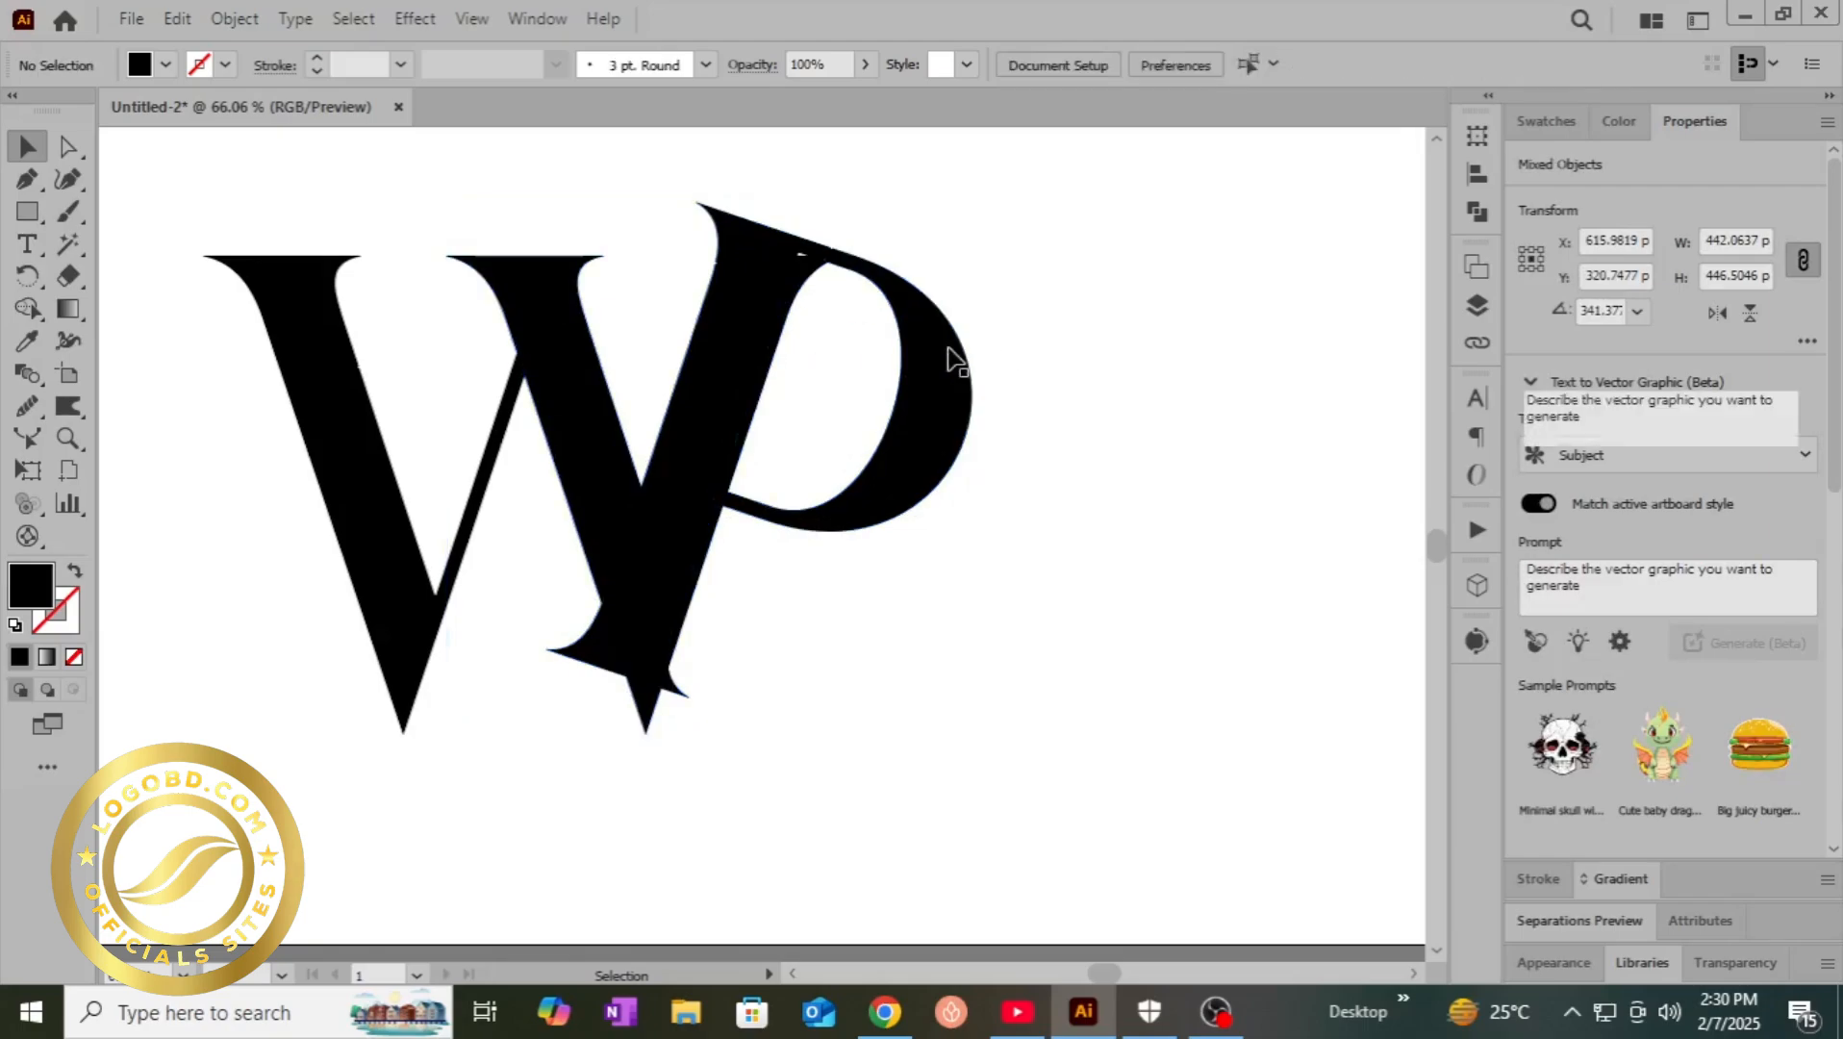
left_click_drag(944, 359, 943, 360)
left_click_drag(1068, 369, 808, 233)
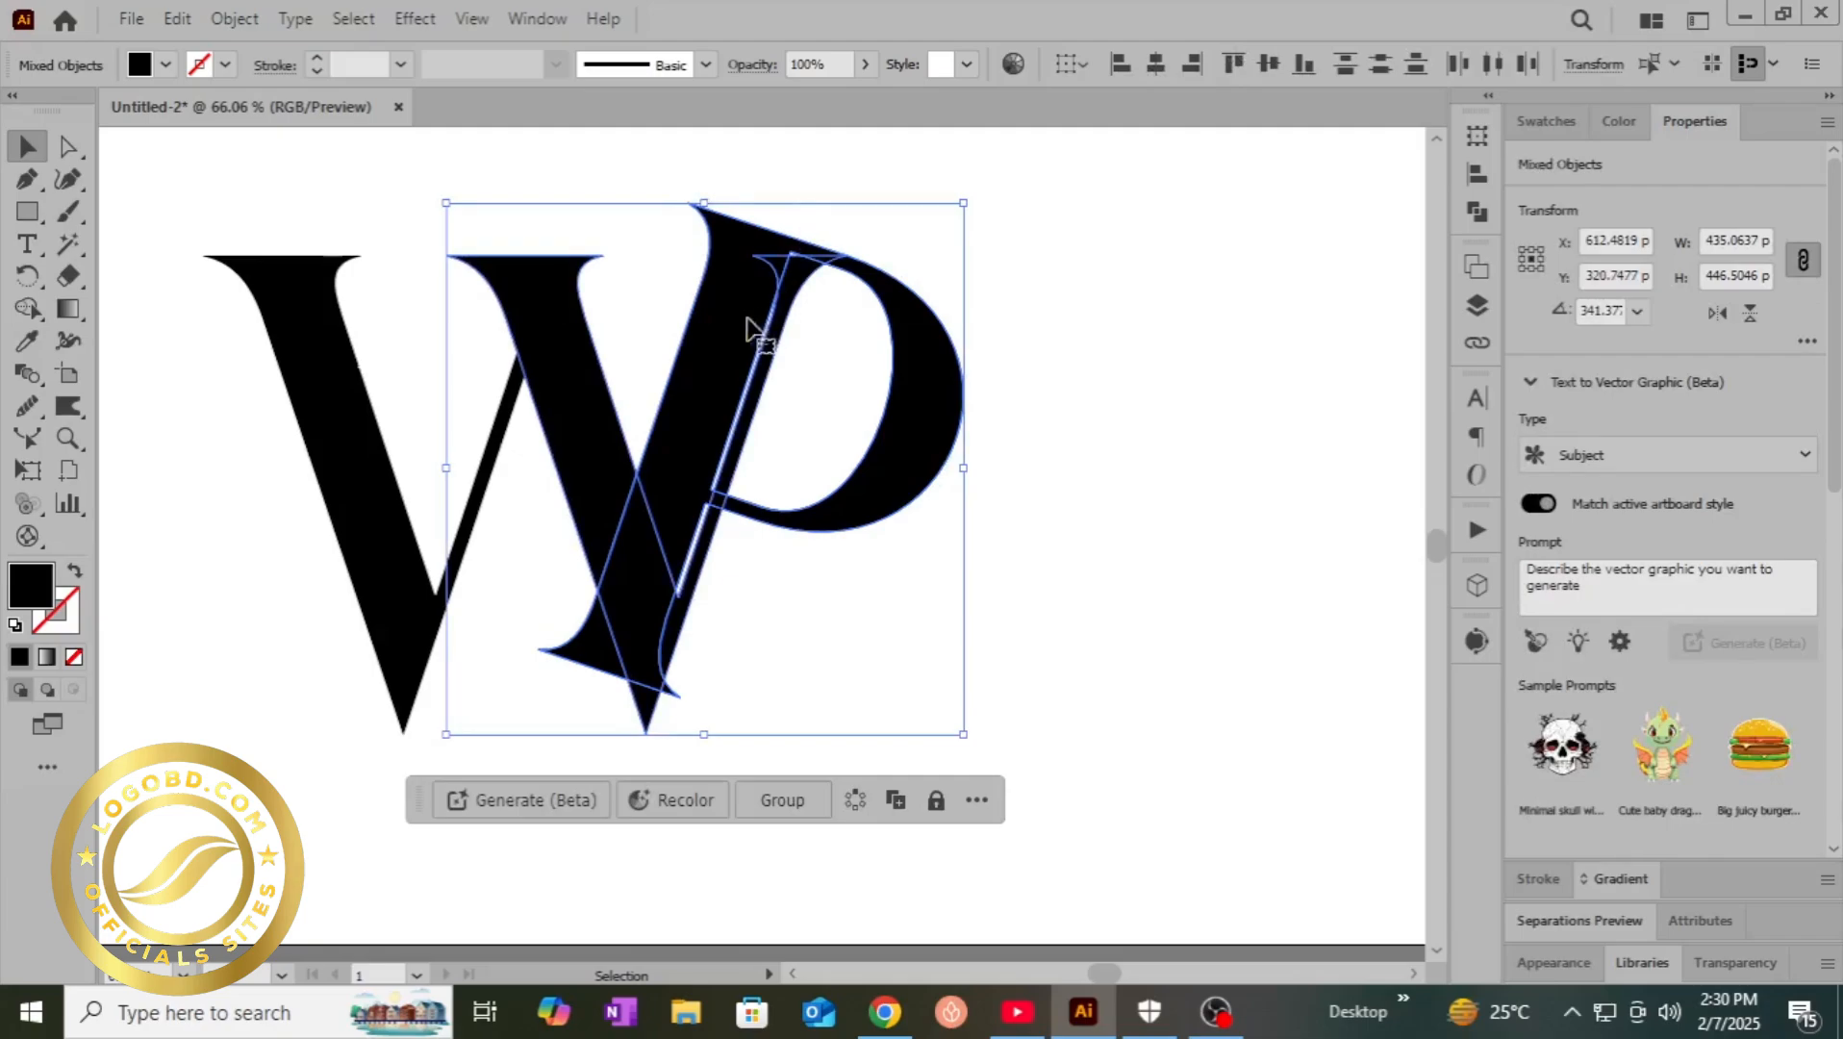
left_click(28, 308)
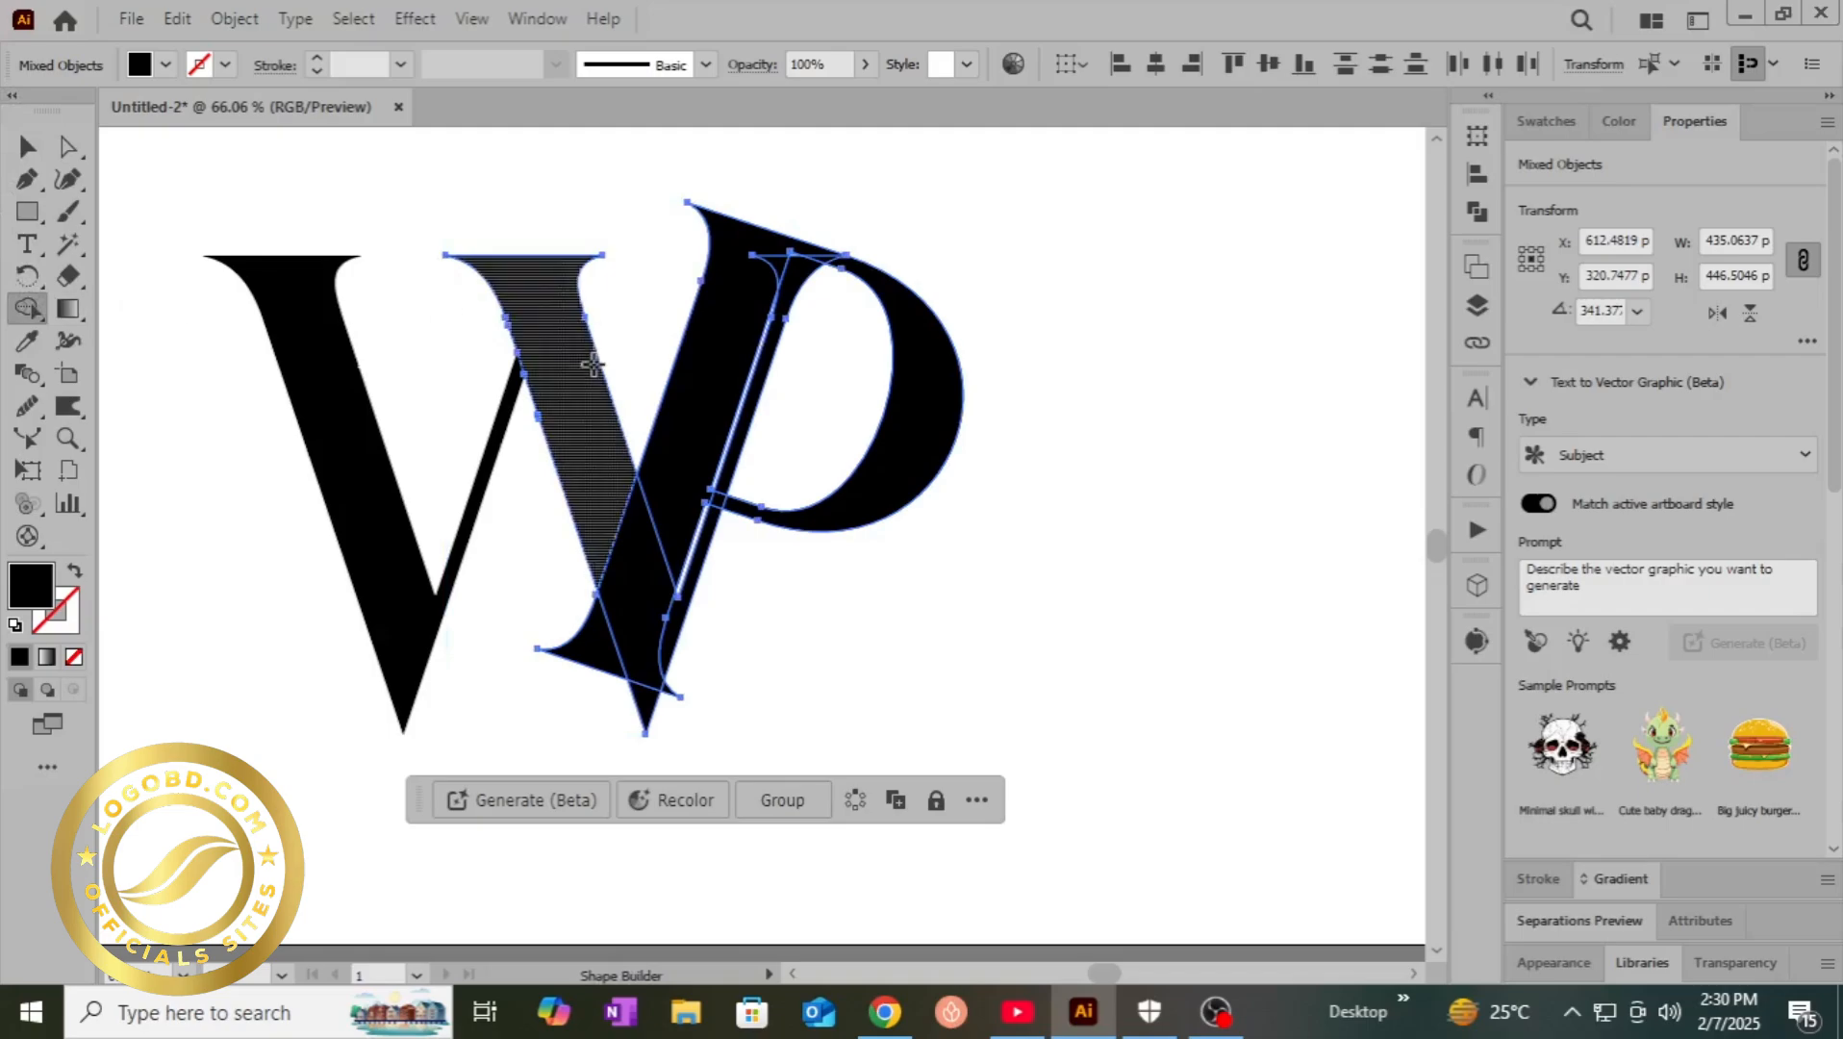
left_click(707, 409, "alt")
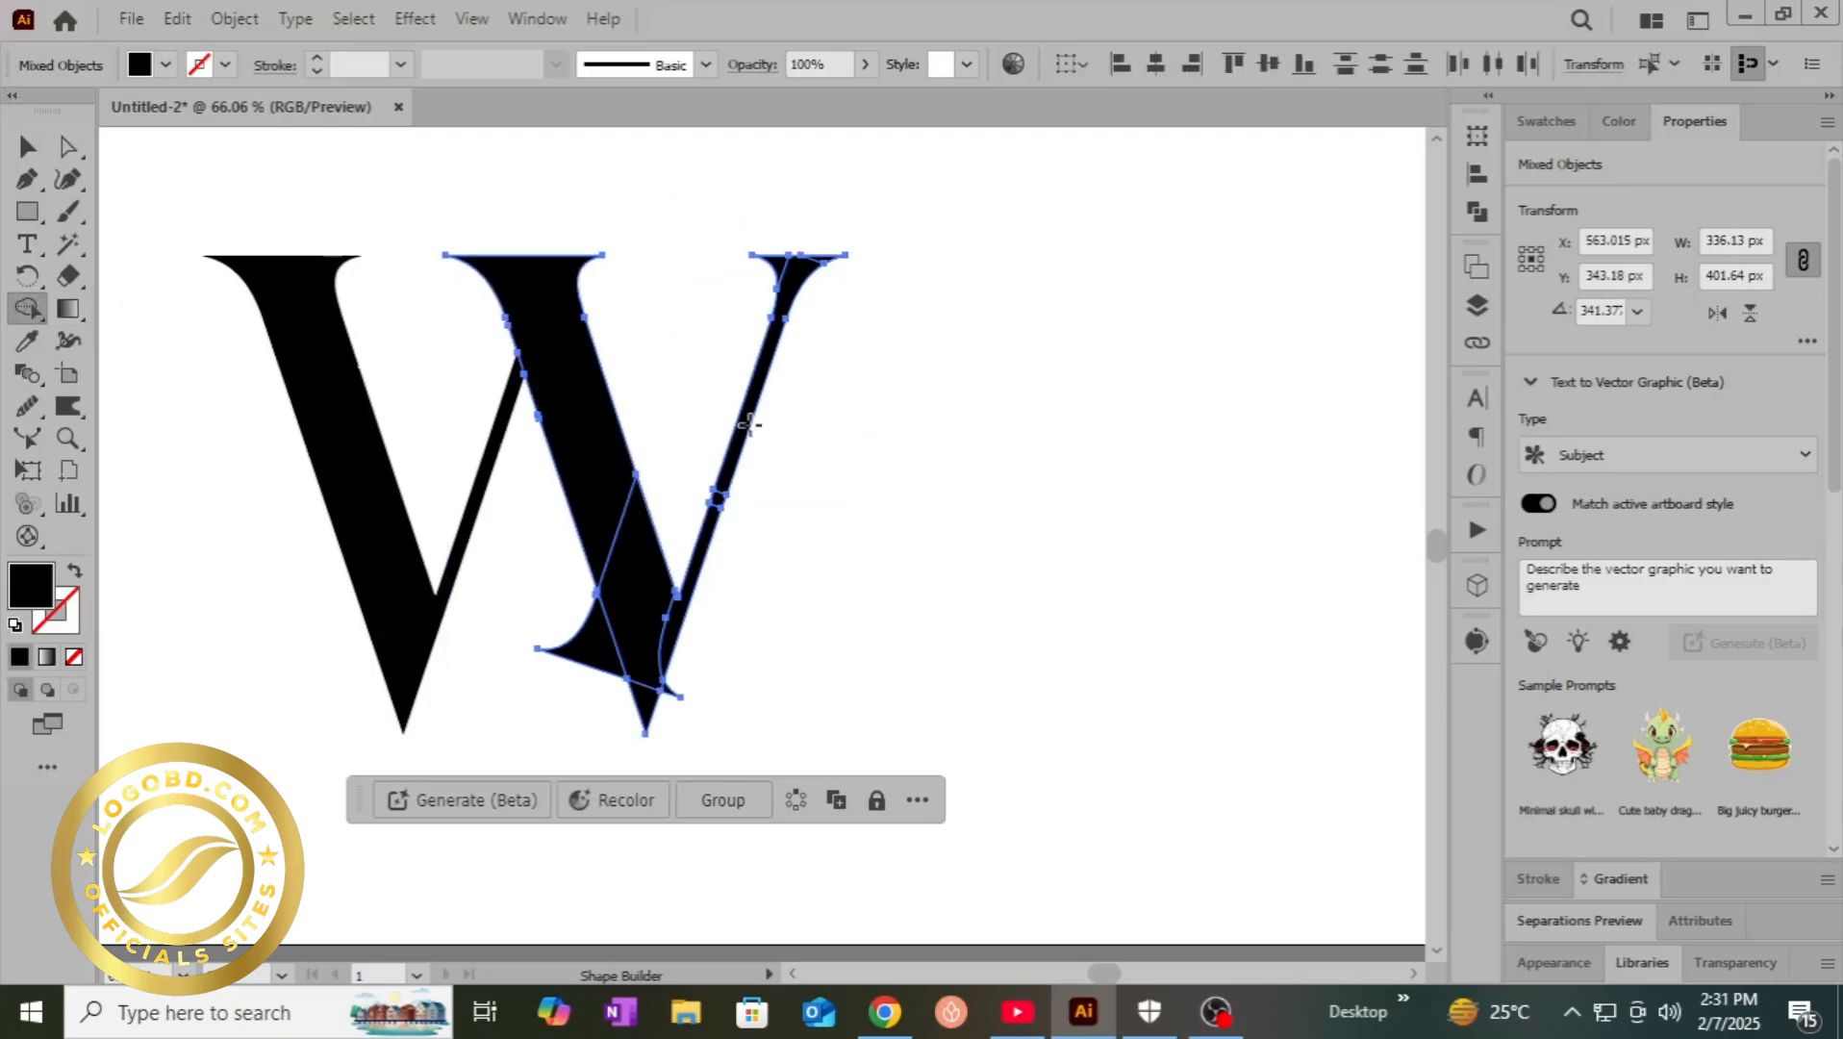
right_click(444, 250)
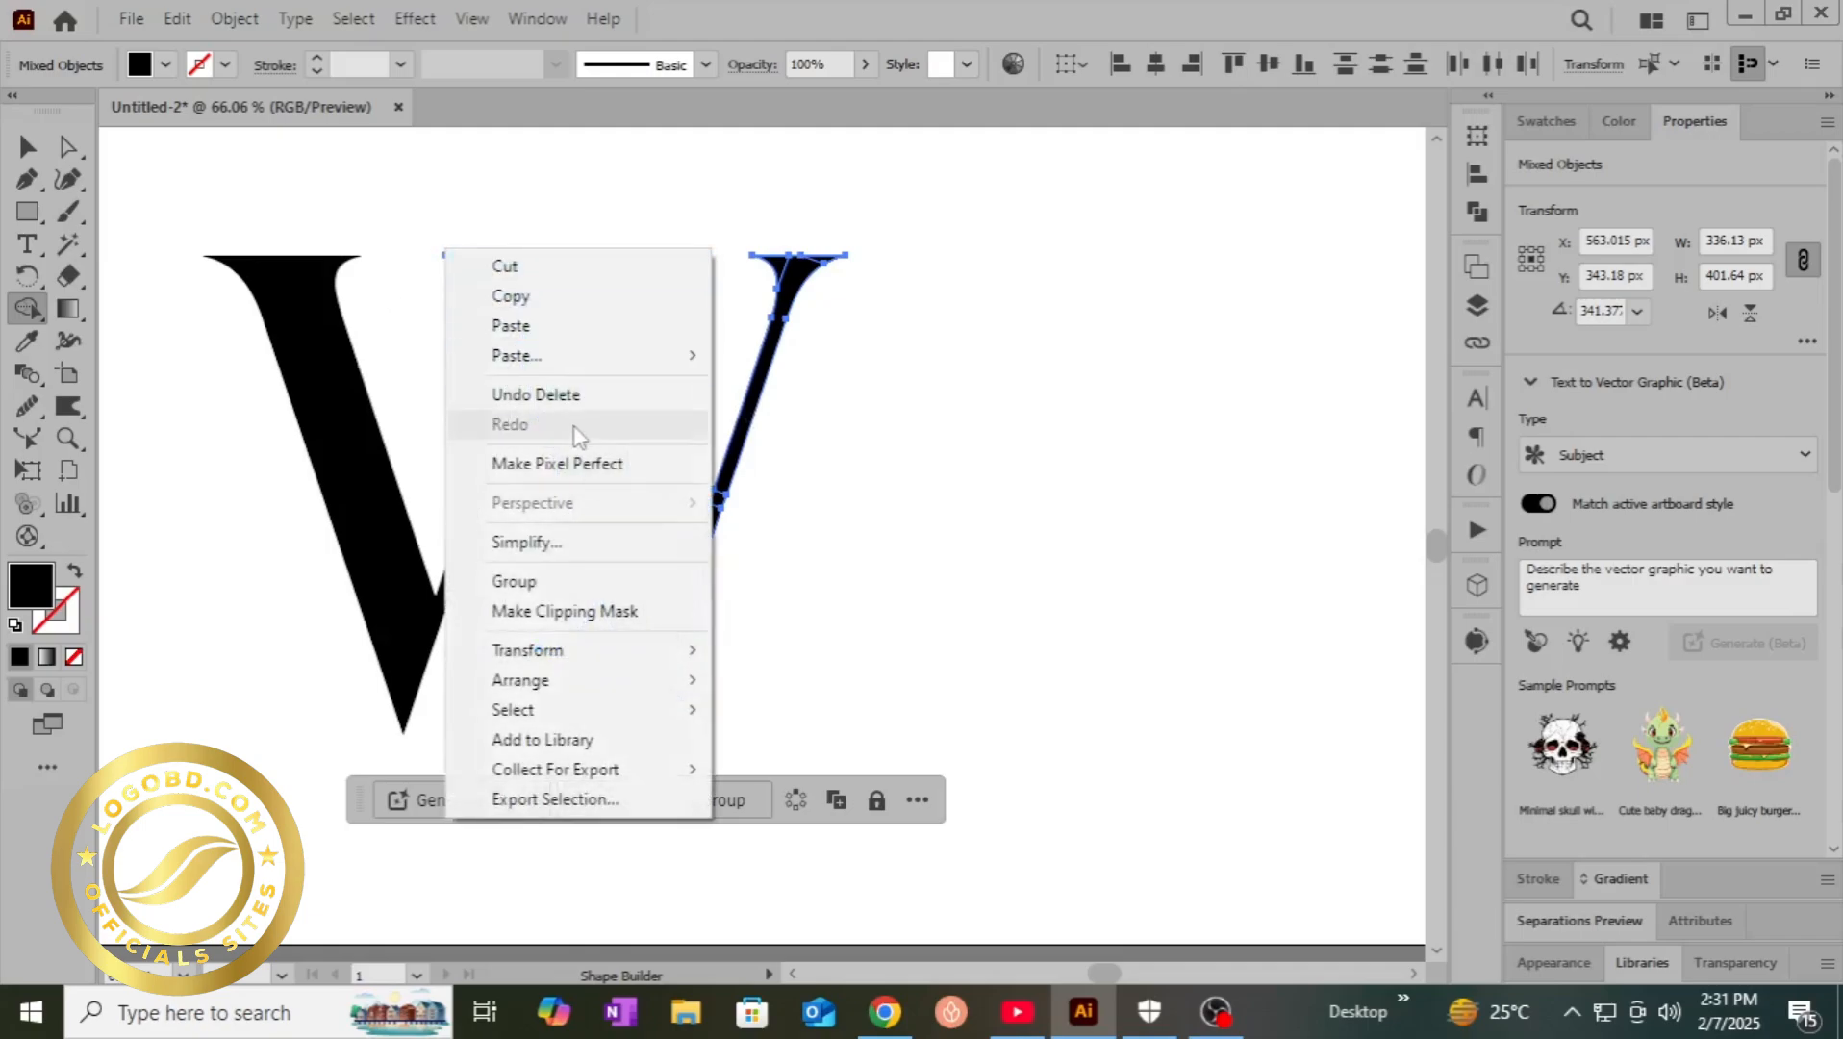
left_click(558, 400)
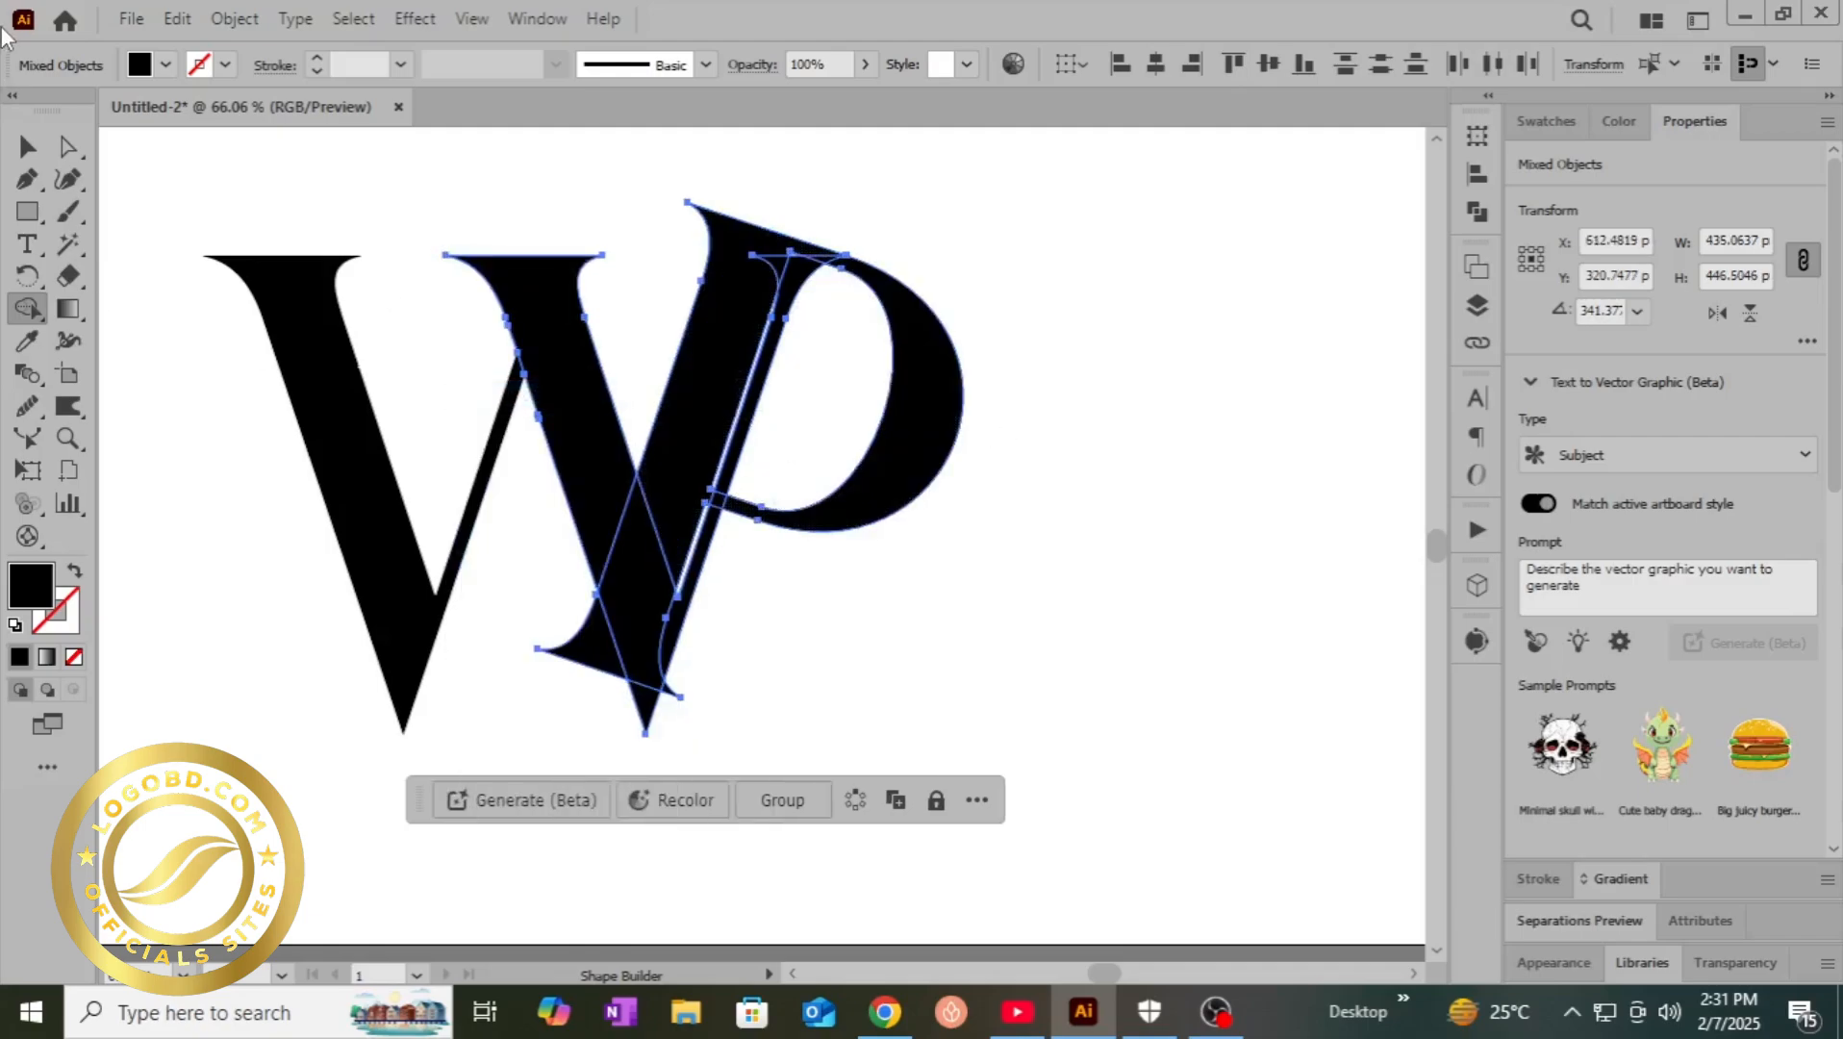
- Reposition the tilted P so its stem's right edge lines up along the W's thin right stroke, and select both shapes
key("v")
left_click(1209, 571)
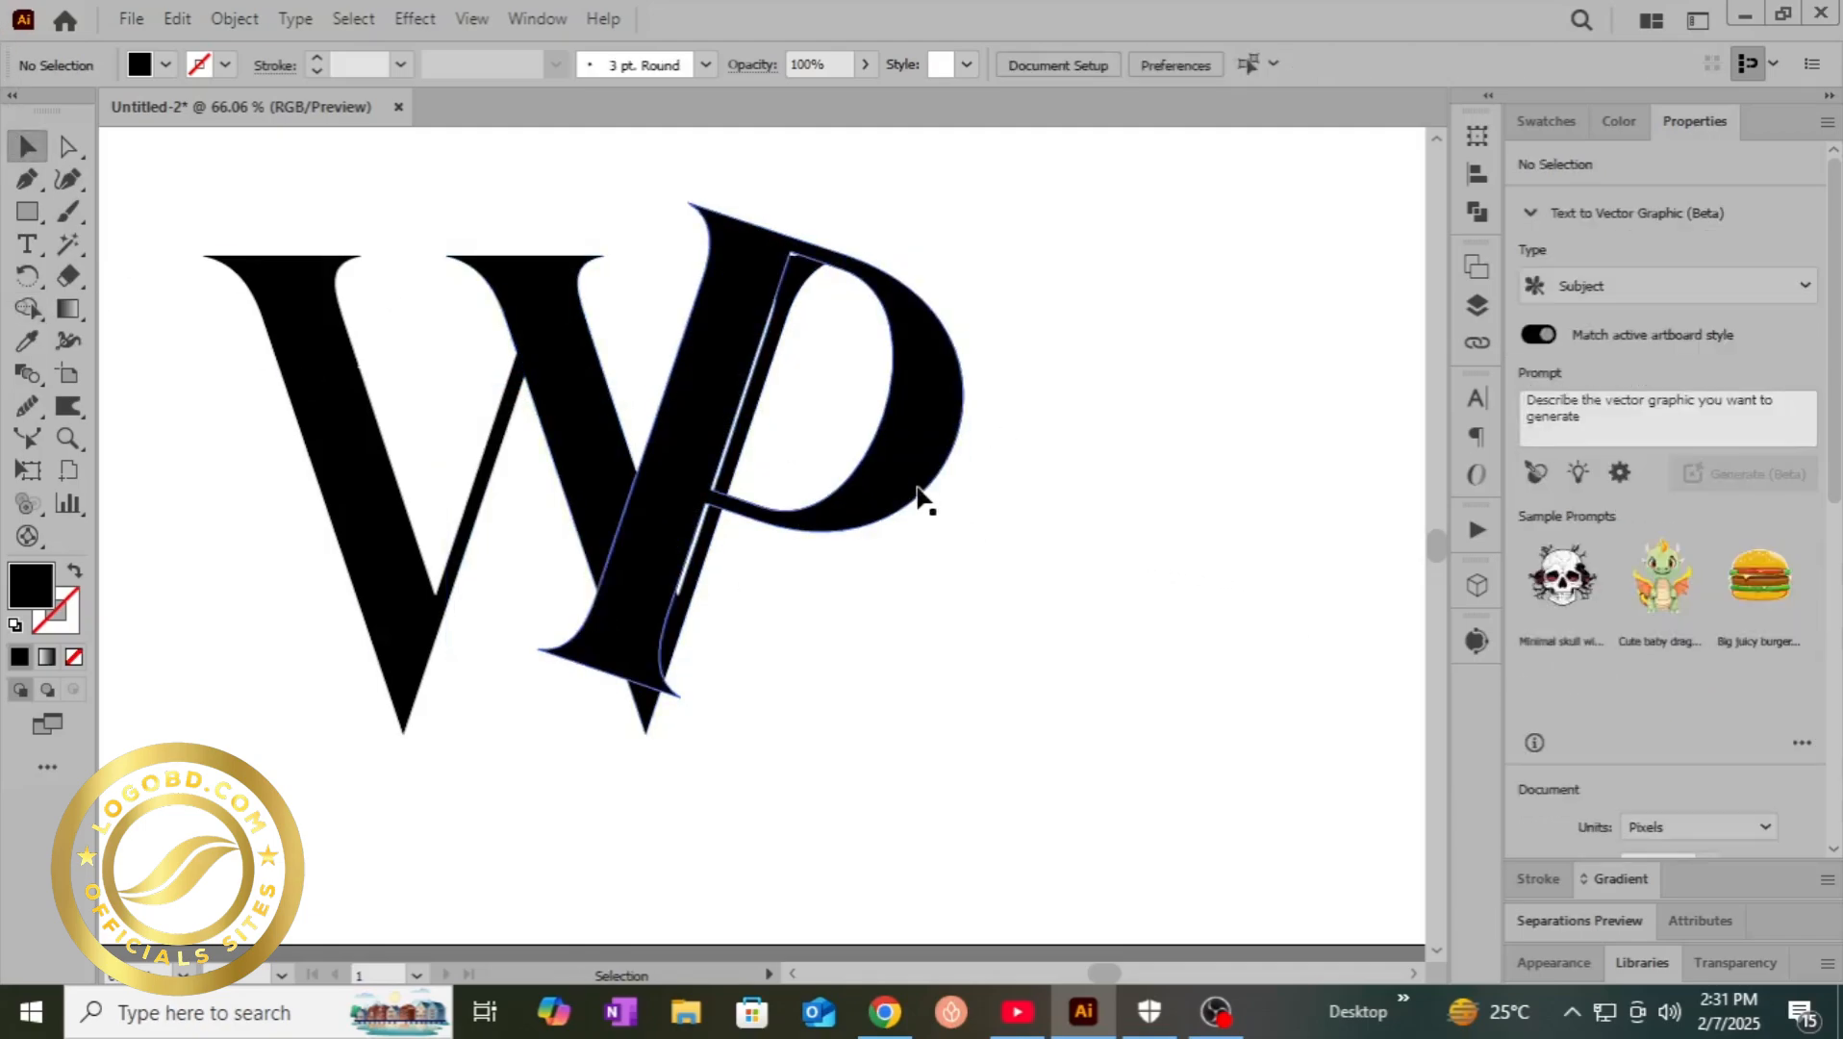
left_click_drag(897, 494, 898, 498)
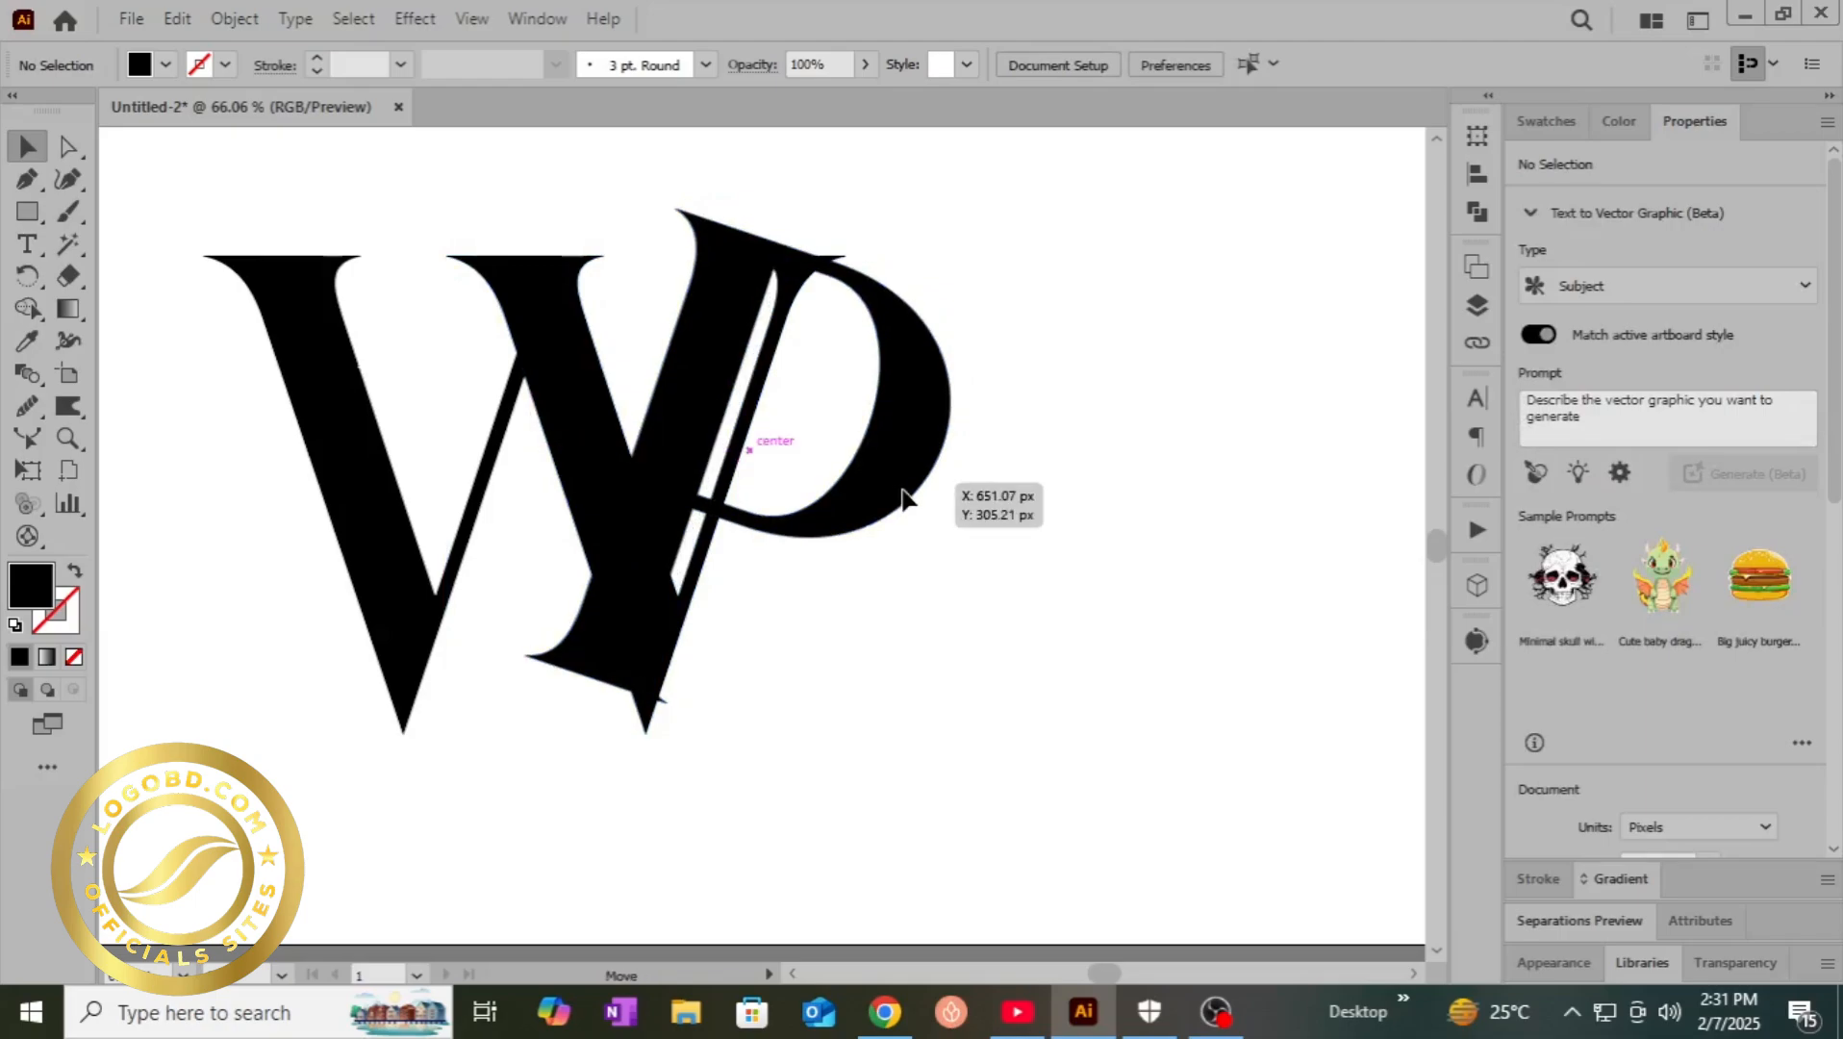
left_click(909, 497)
left_click_drag(1042, 530, 693, 248)
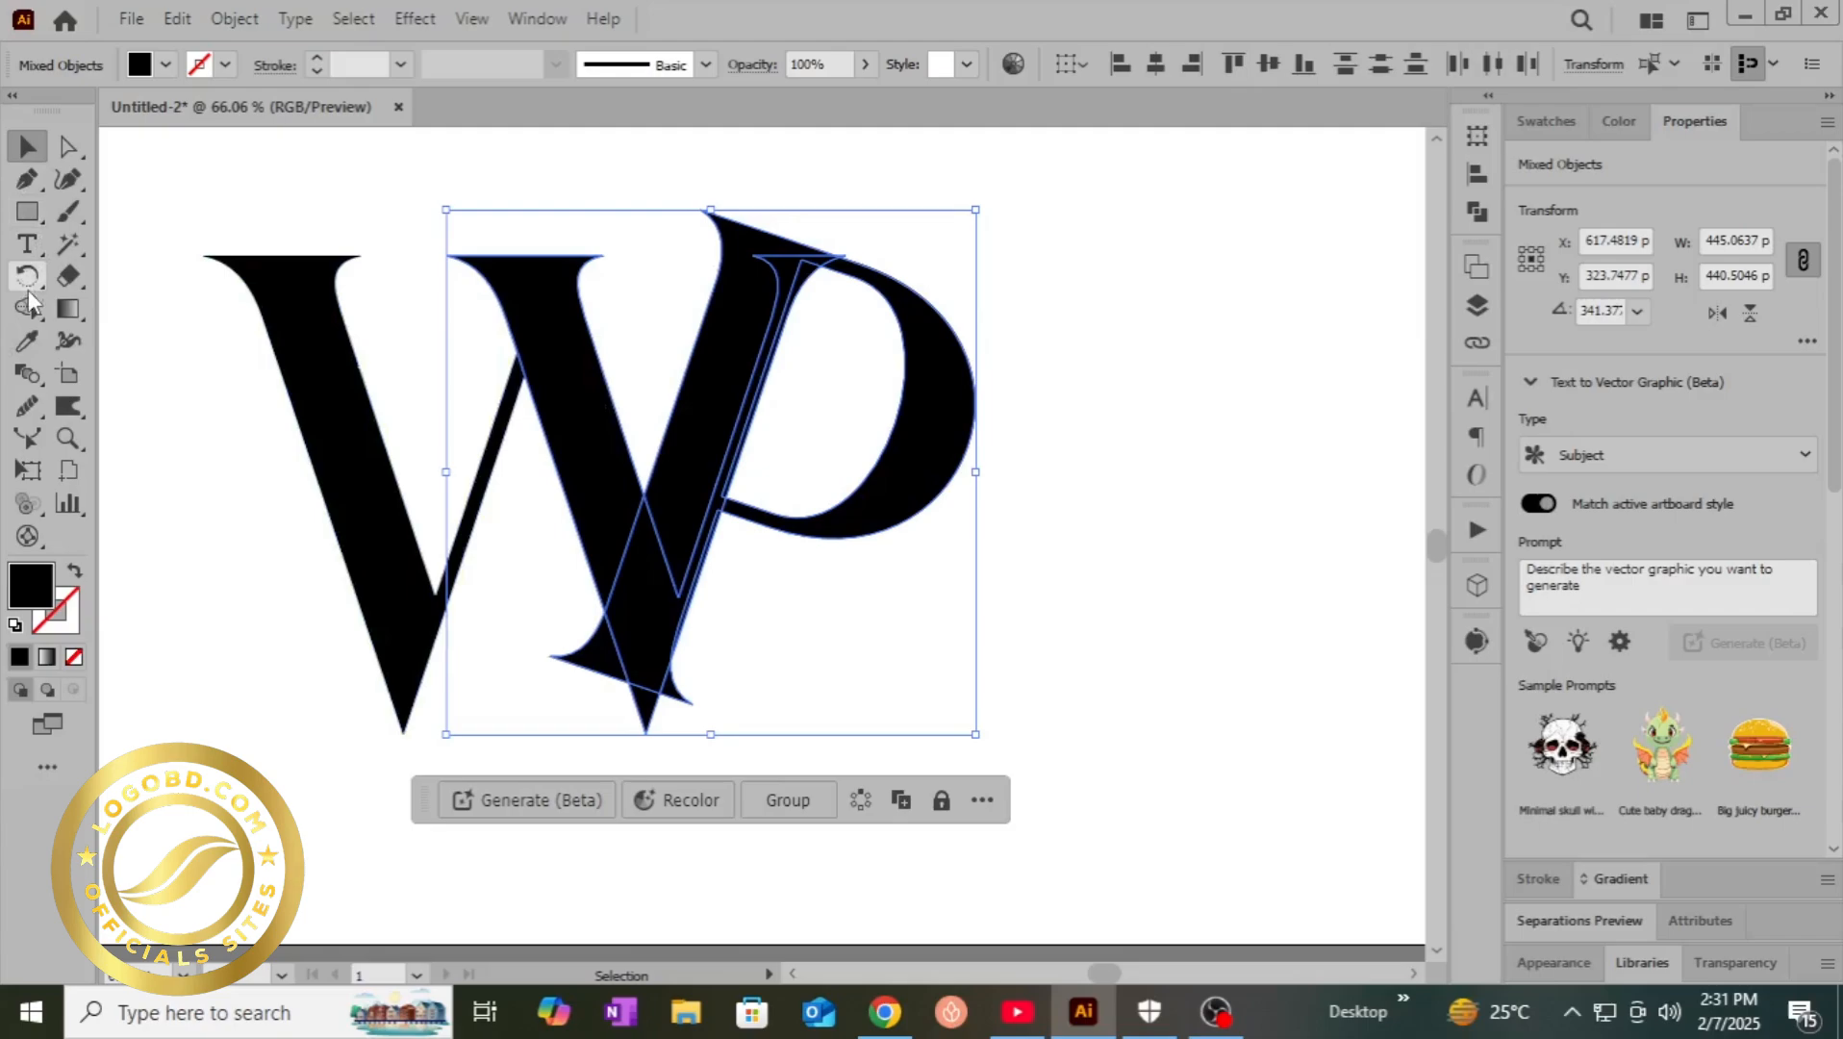
- Remove the P's stem and serif areas that extend beyond the W's right half with Shape Builder
left_click(27, 306)
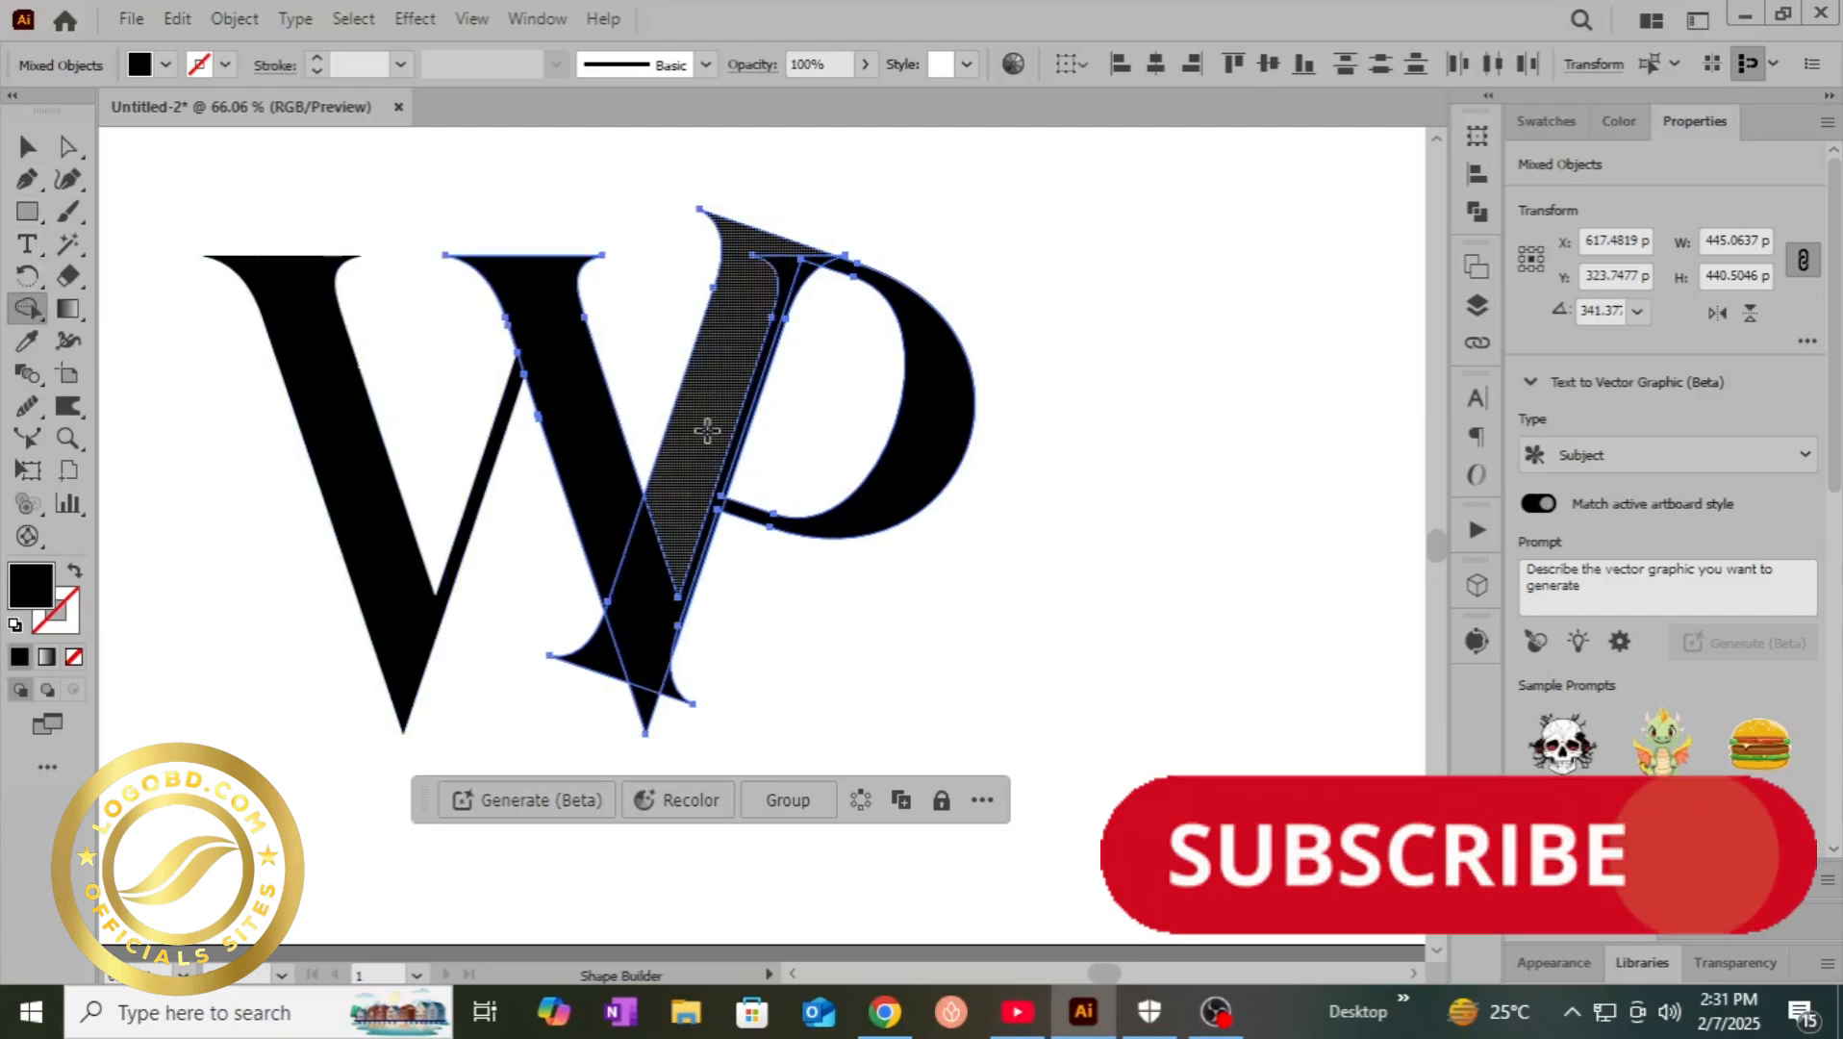
key("alt")
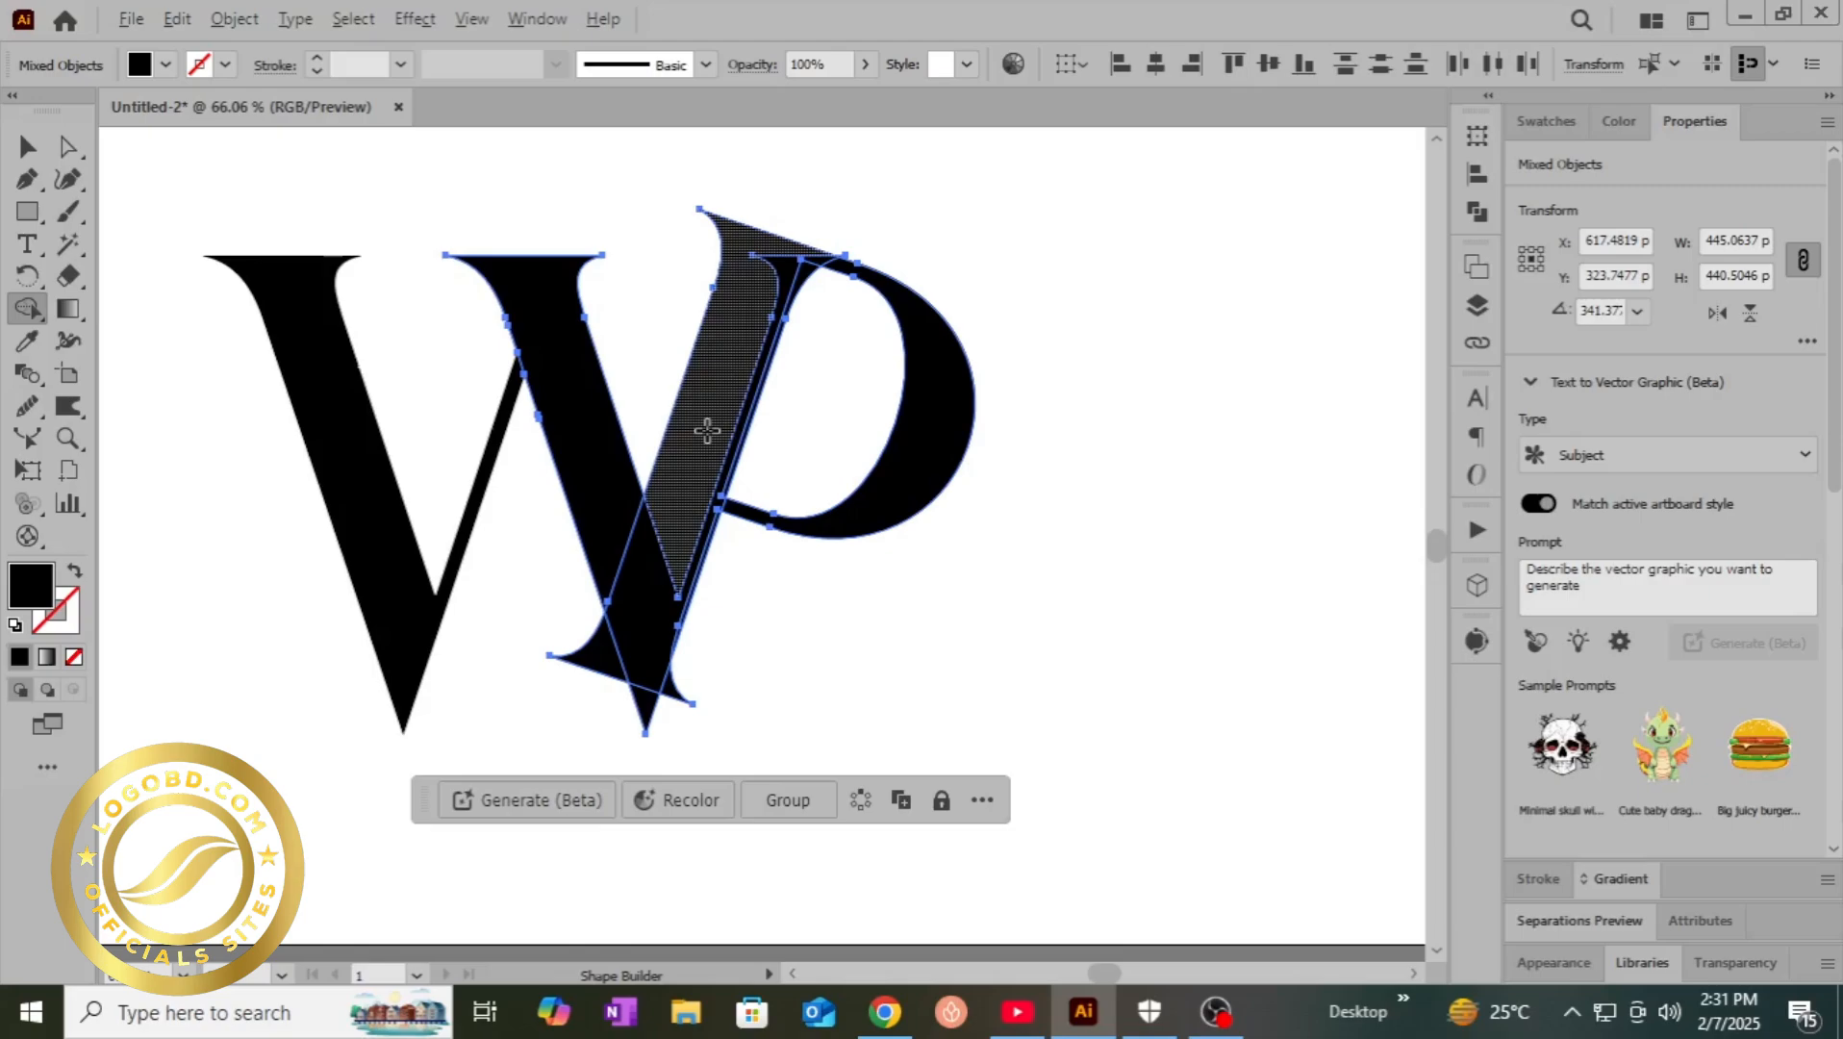
left_click(707, 430, "alt")
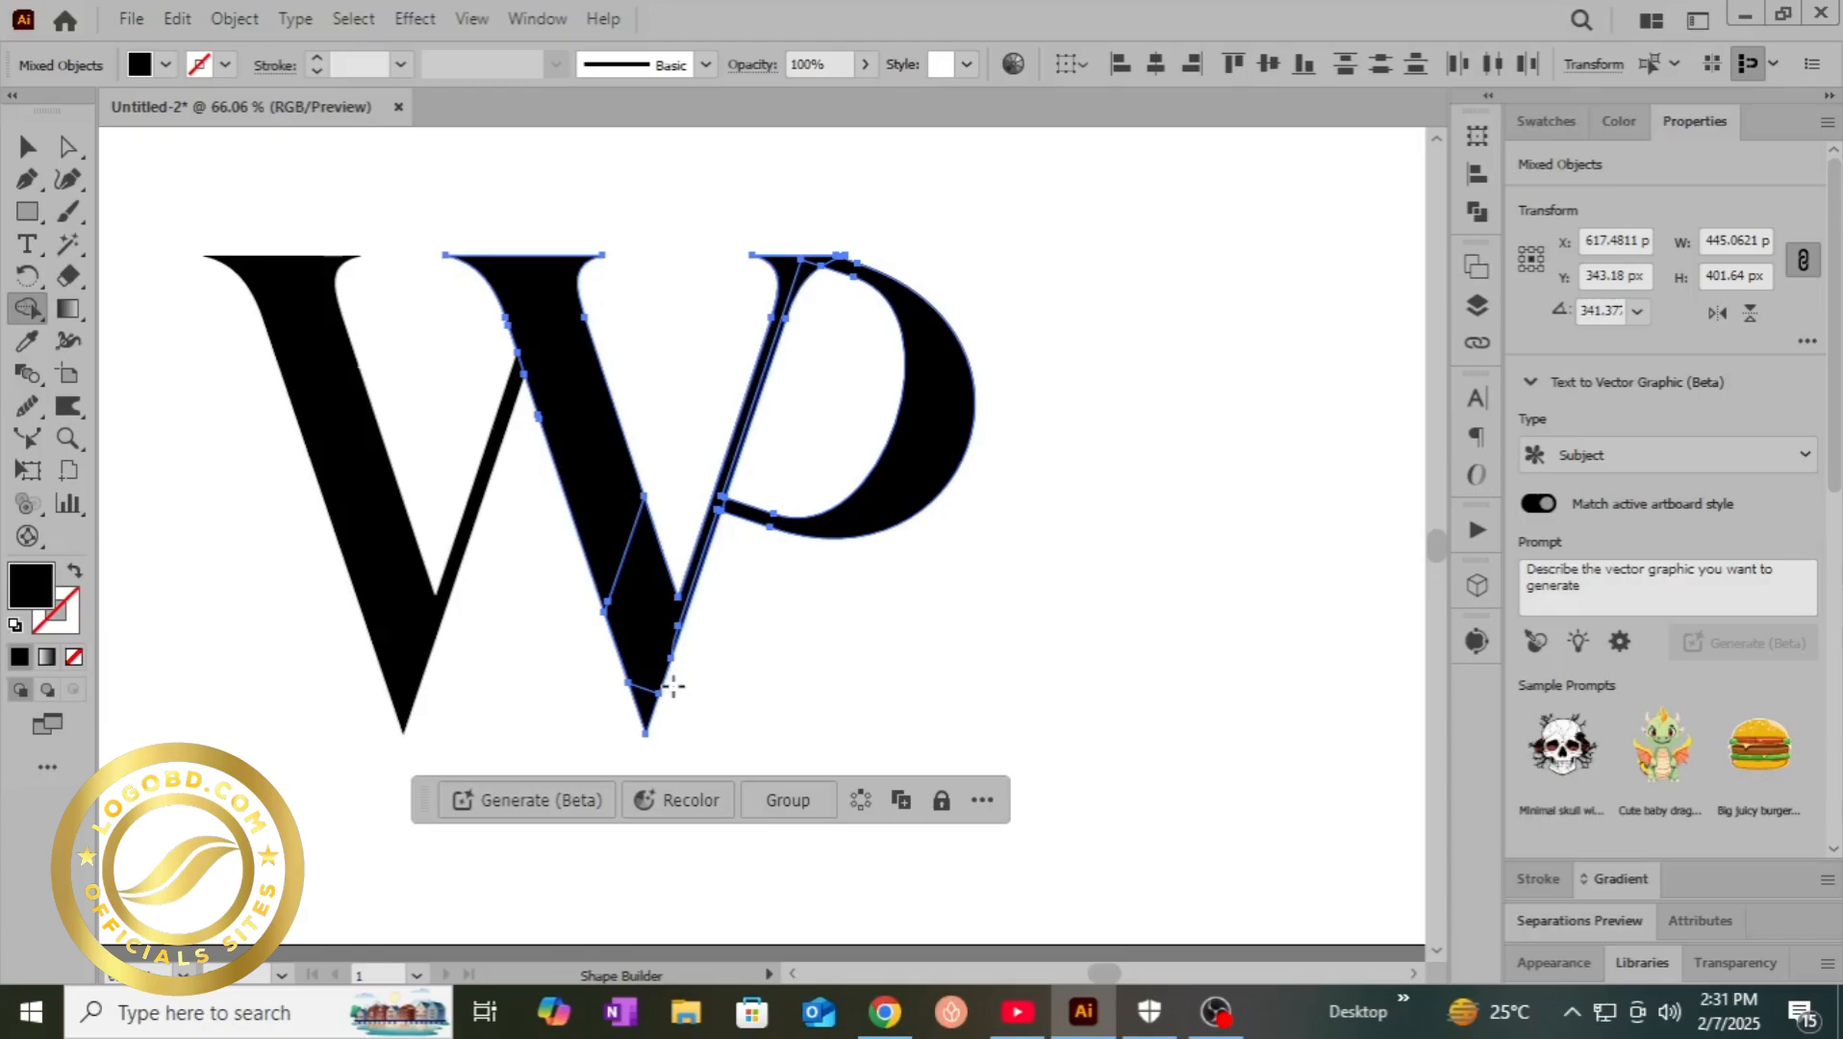
- Try to merge the W's right half with the P's bowl in one Shape Builder pass
mouse_move(580, 526)
left_mouse_down()
mouse_move(609, 534)
mouse_move(647, 693)
mouse_move(731, 490)
left_mouse_up()
right_click(715, 407)
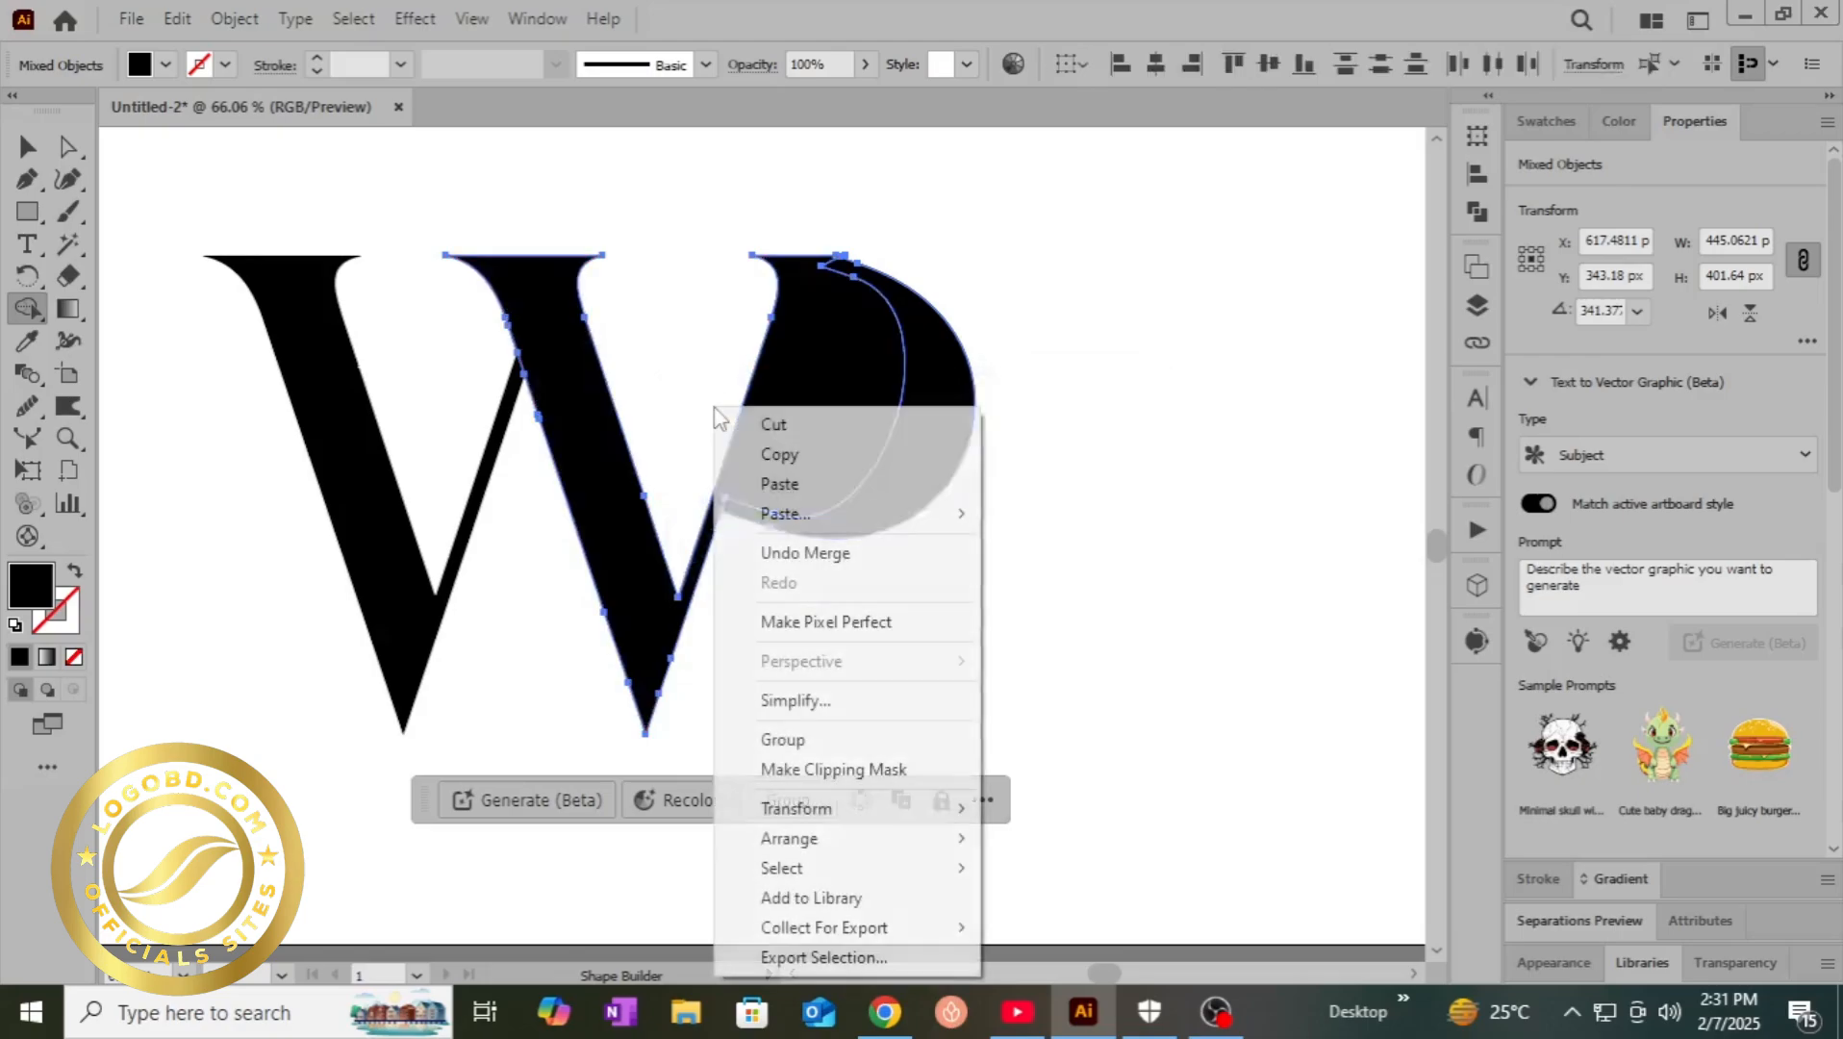
left_click(789, 553)
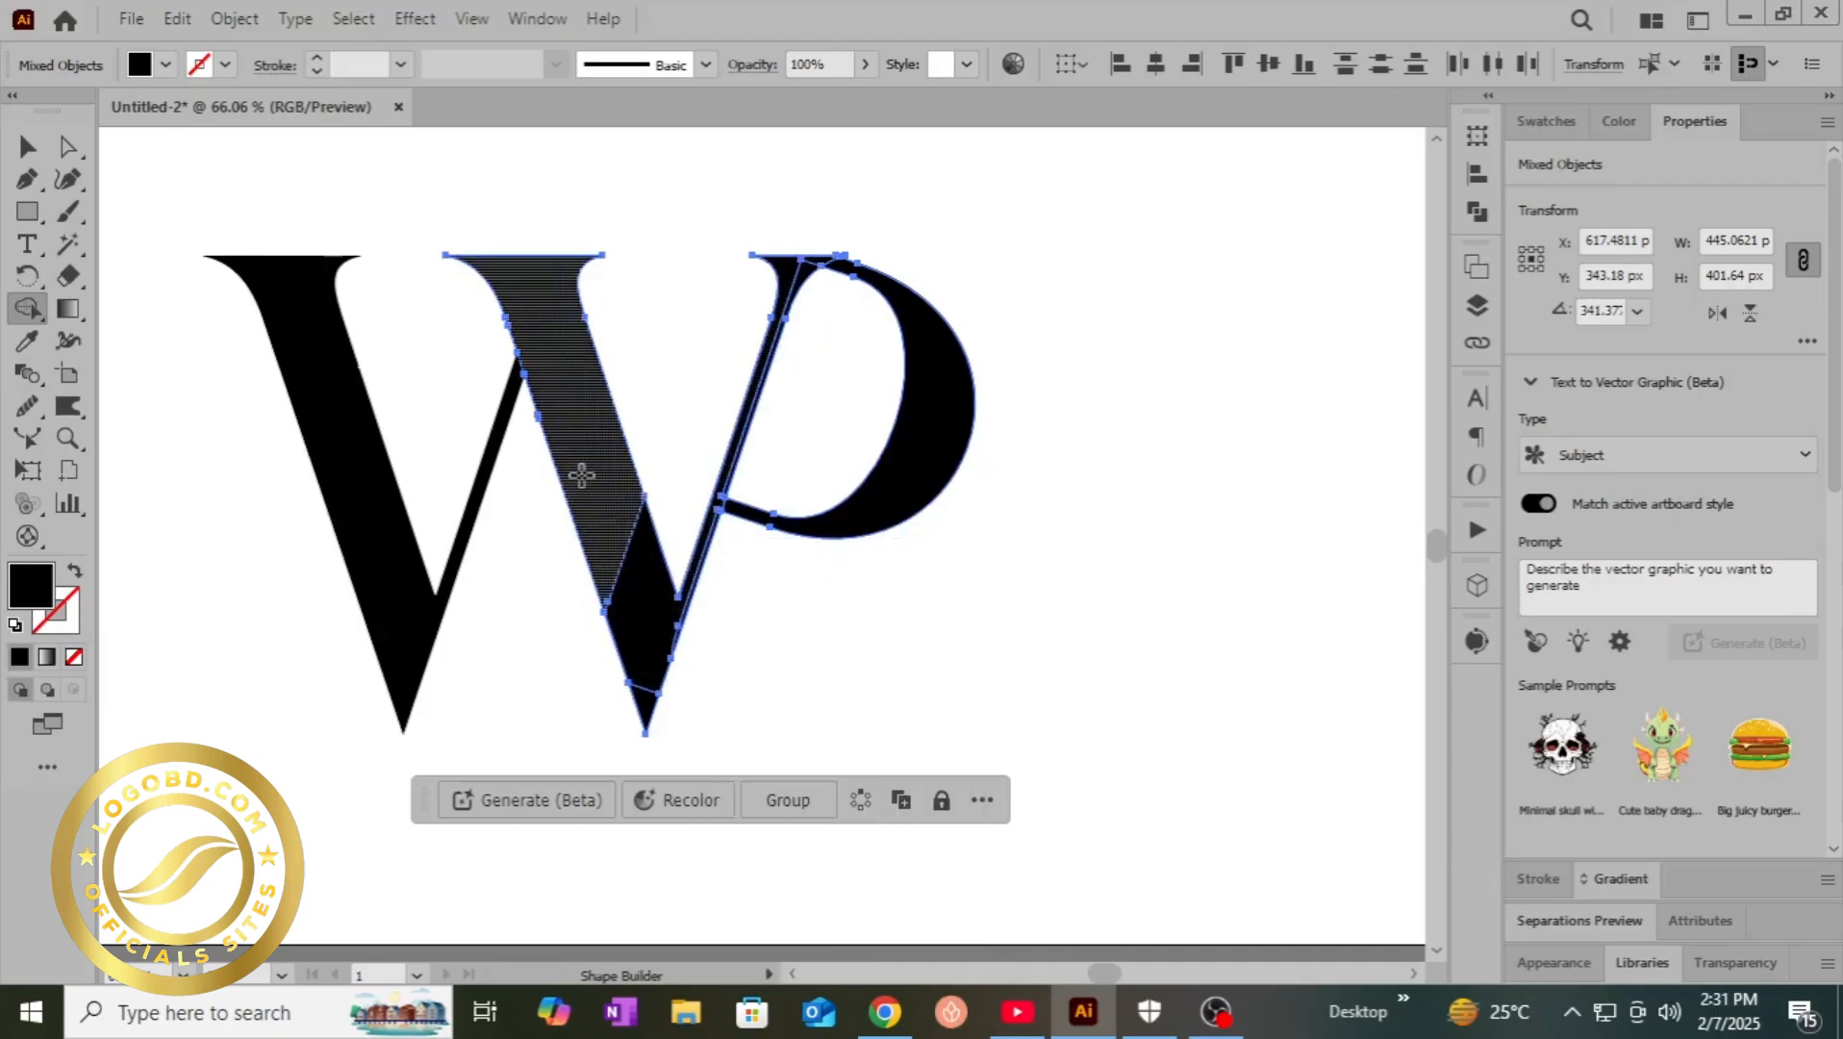
- Merge the remaining segments of the W's right half and the P's bowl with Shape Builder, keeping the counter open
left_click_drag(576, 472, 648, 700)
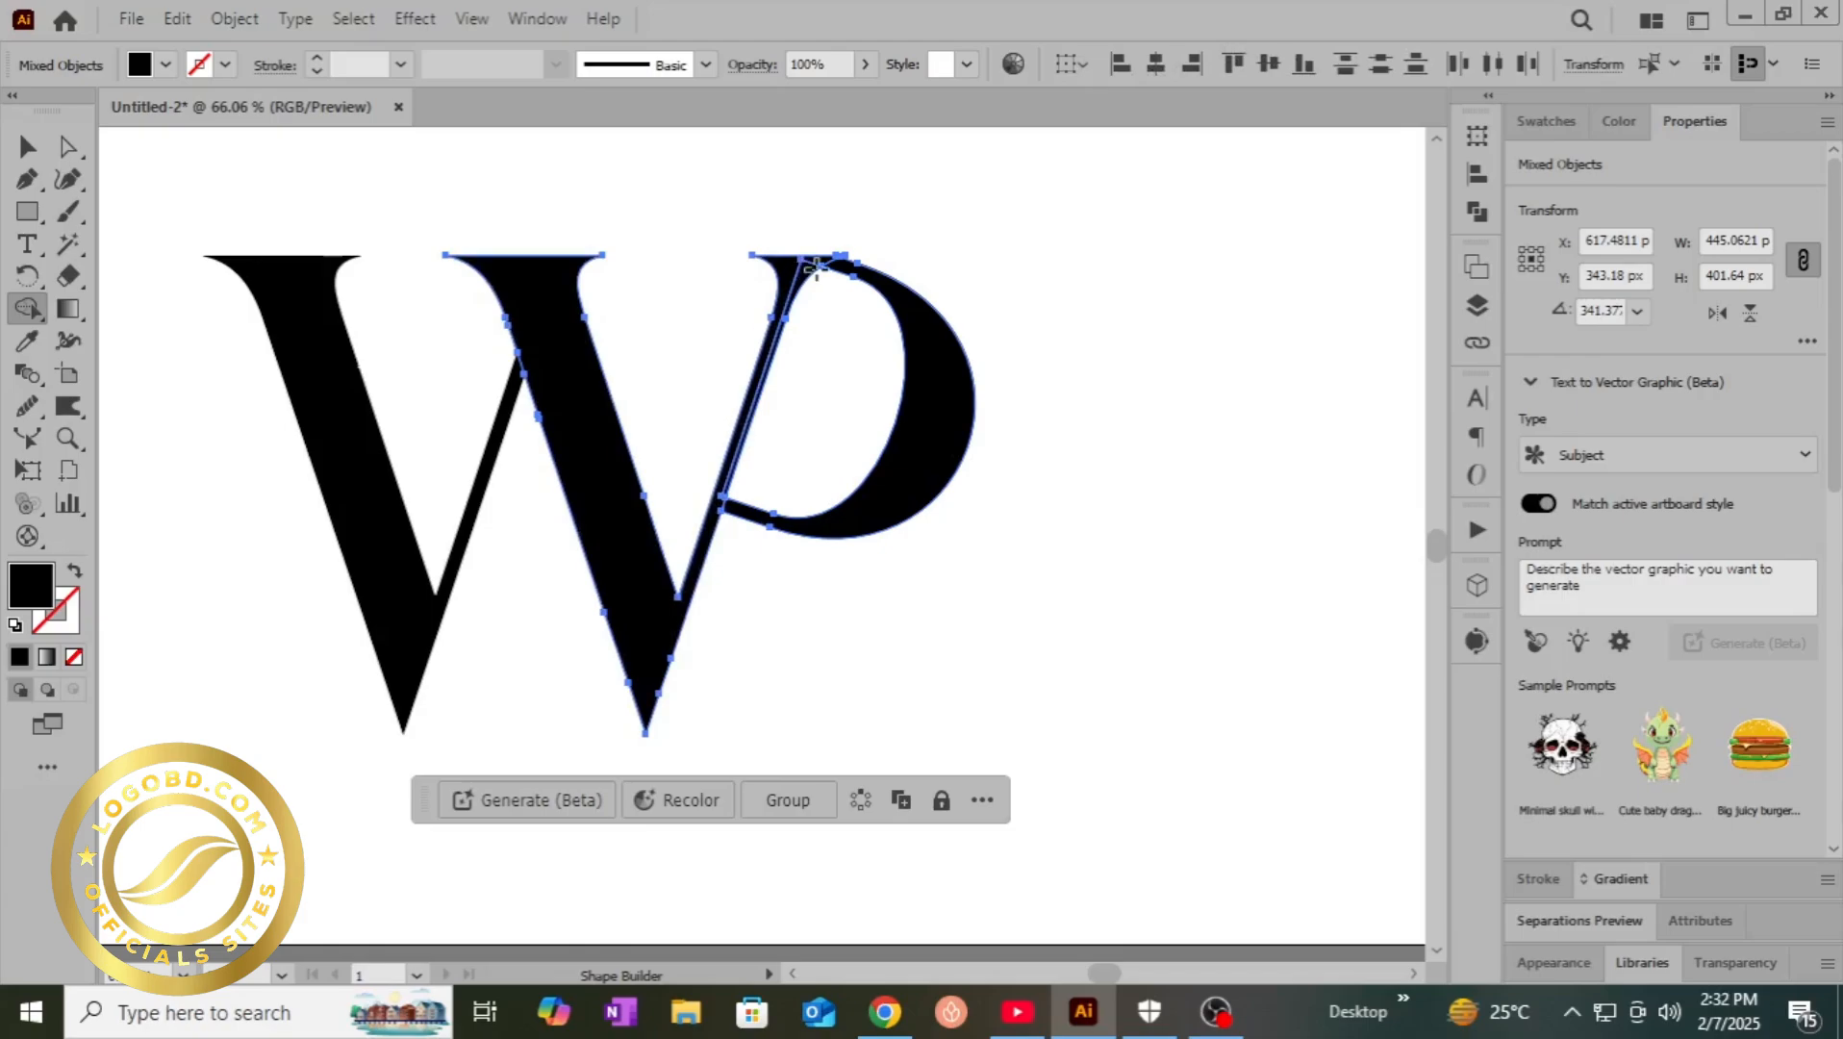
left_click(767, 269)
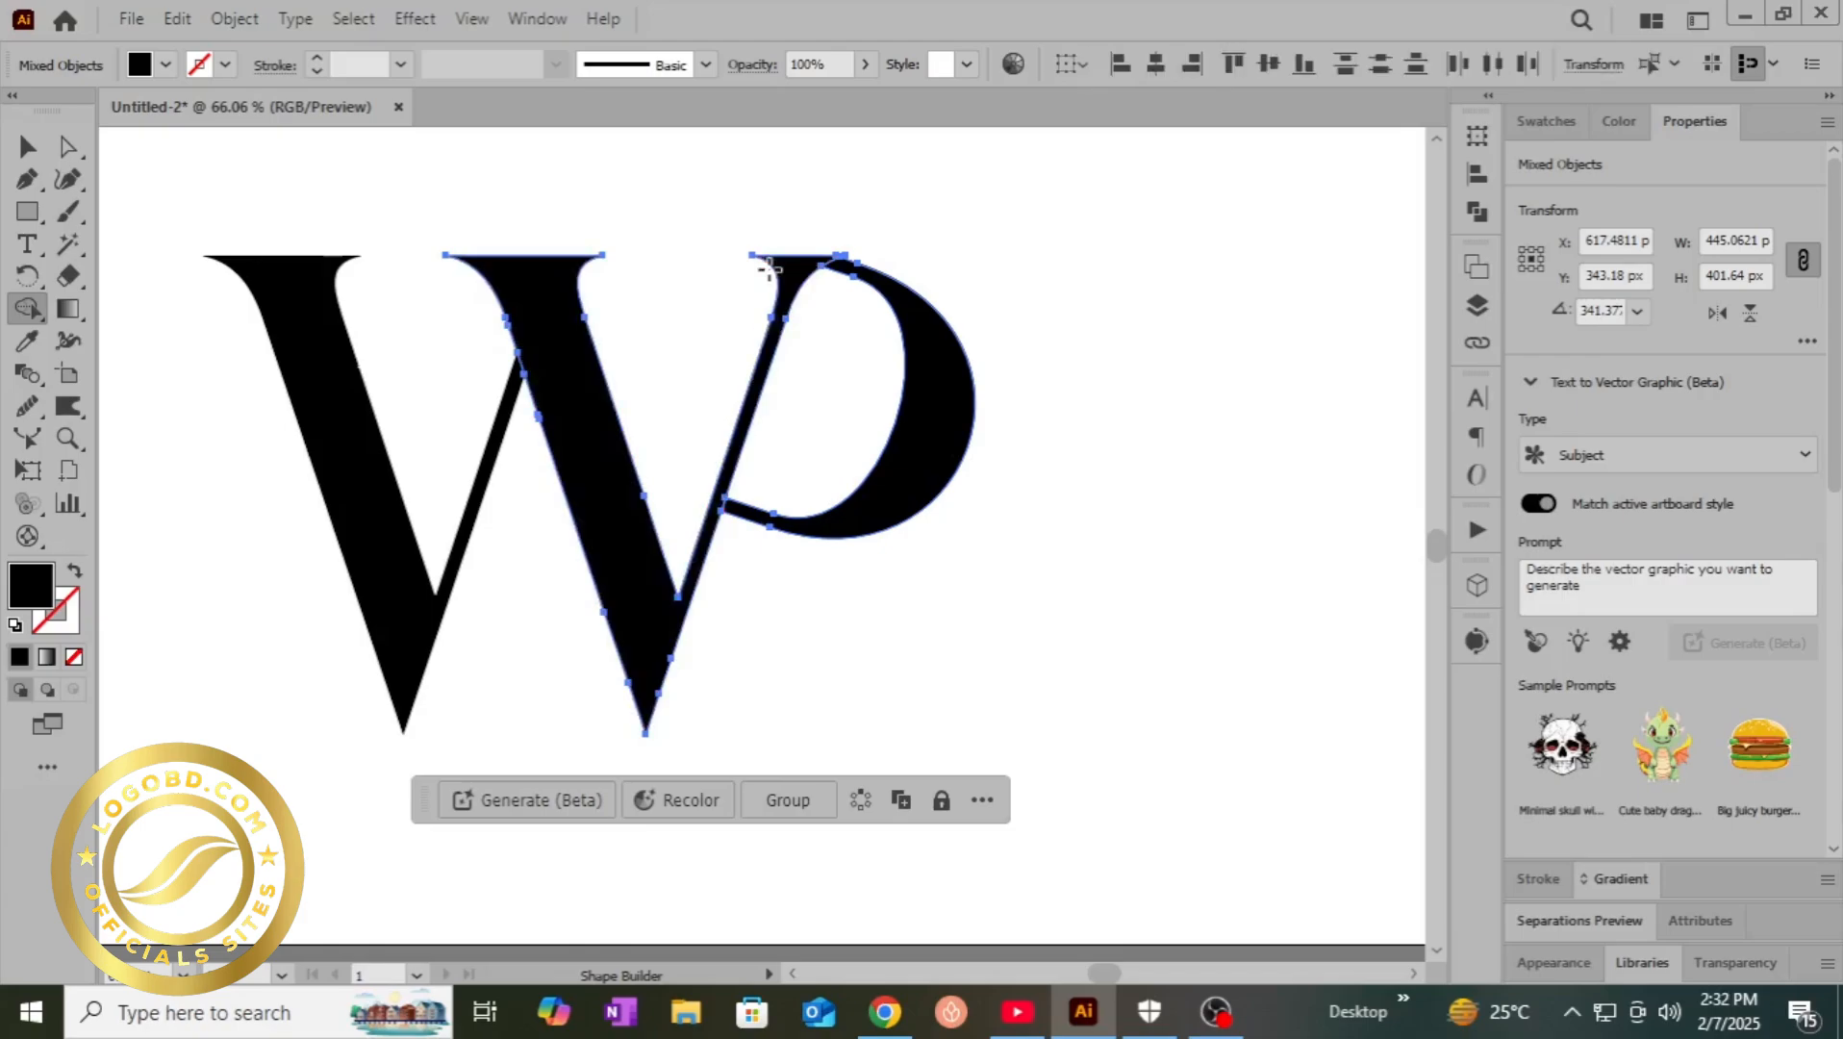
left_click(719, 500)
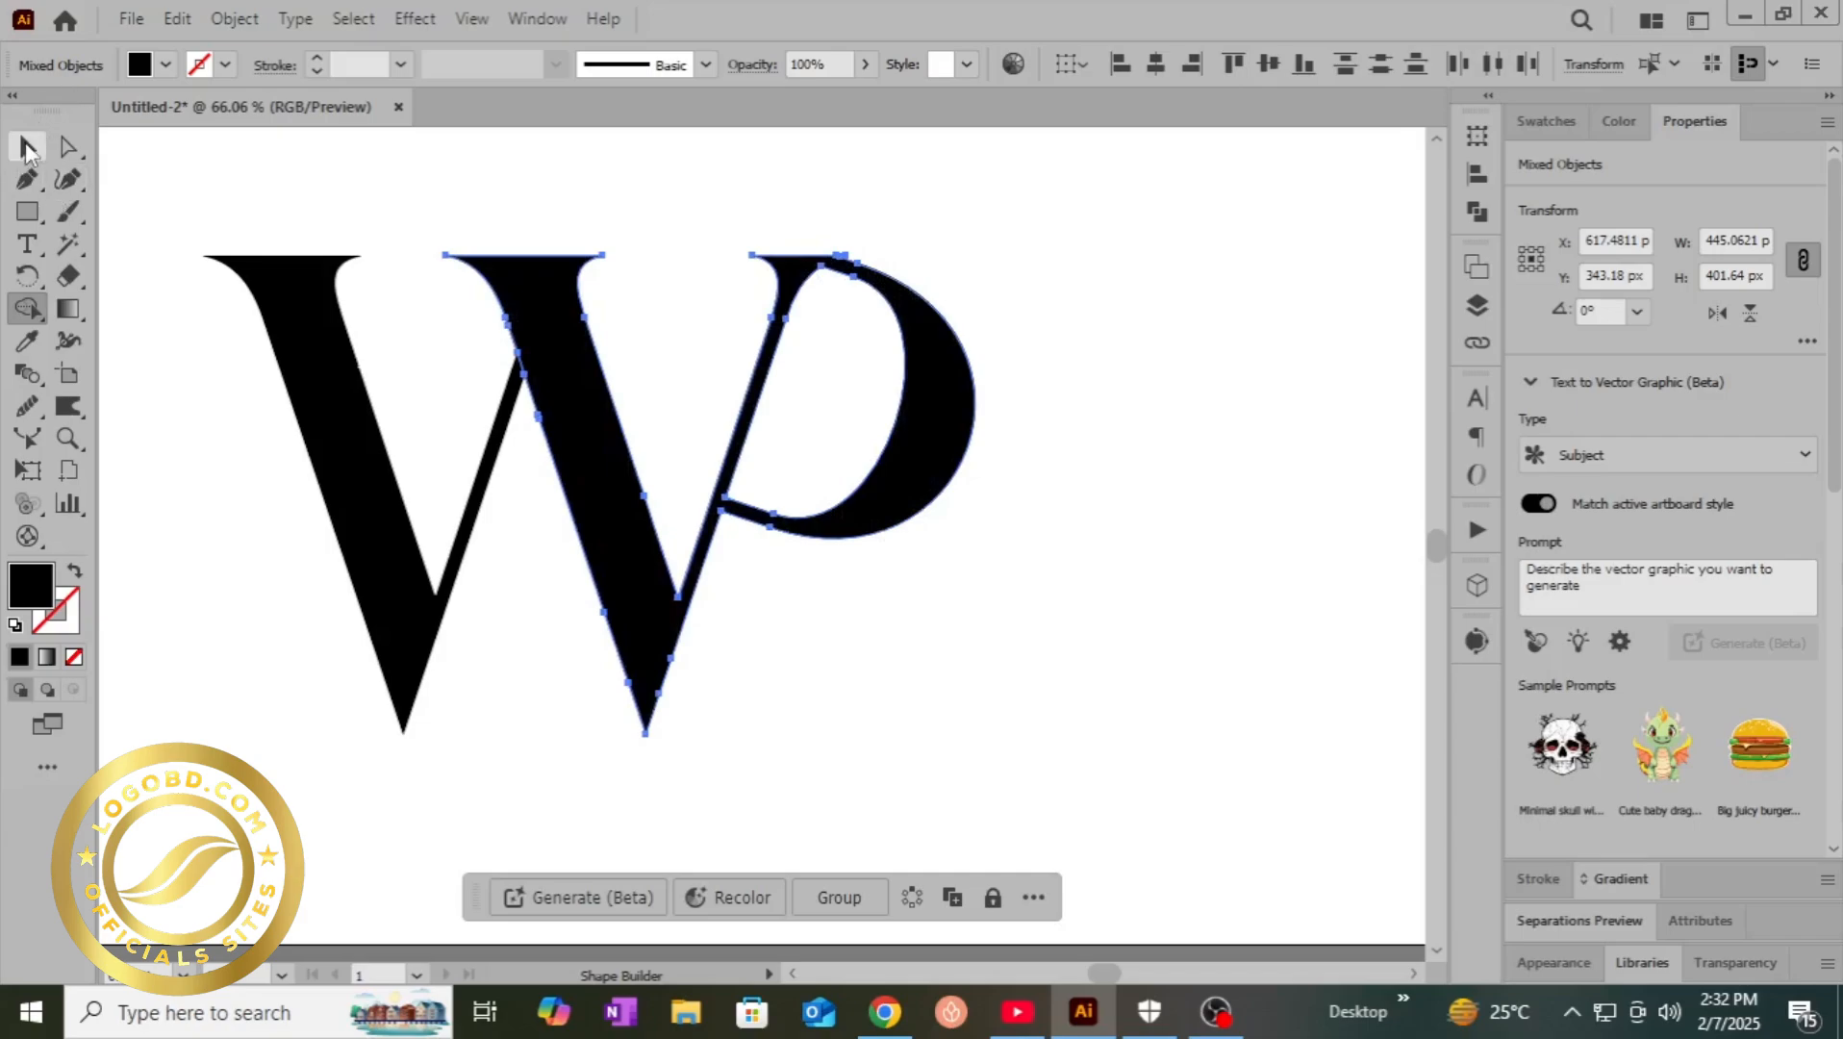
- Move the W's left half right to about X 374 px so its thin stroke overlaps the right half's thick stroke
left_click(27, 149)
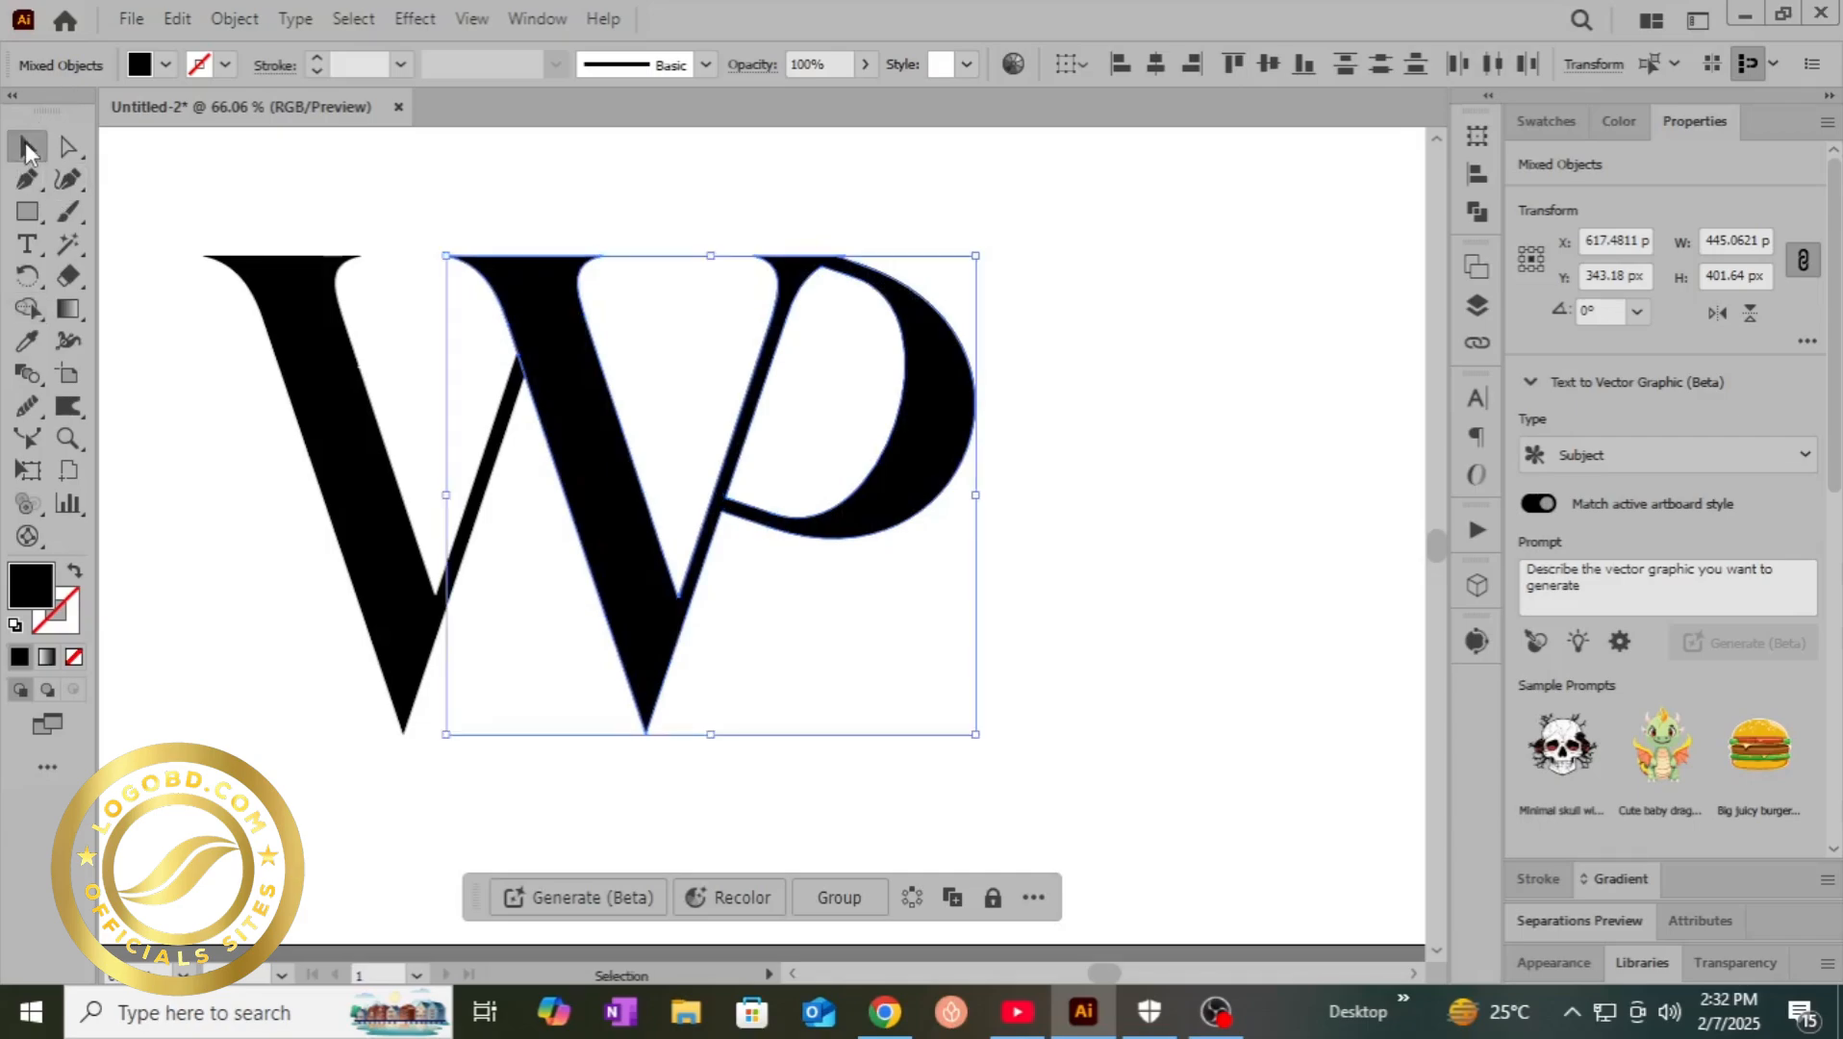
left_click(171, 560)
mouse_move(374, 535)
left_mouse_down()
mouse_move(464, 535)
mouse_move(438, 535)
left_mouse_up()
left_click(227, 377)
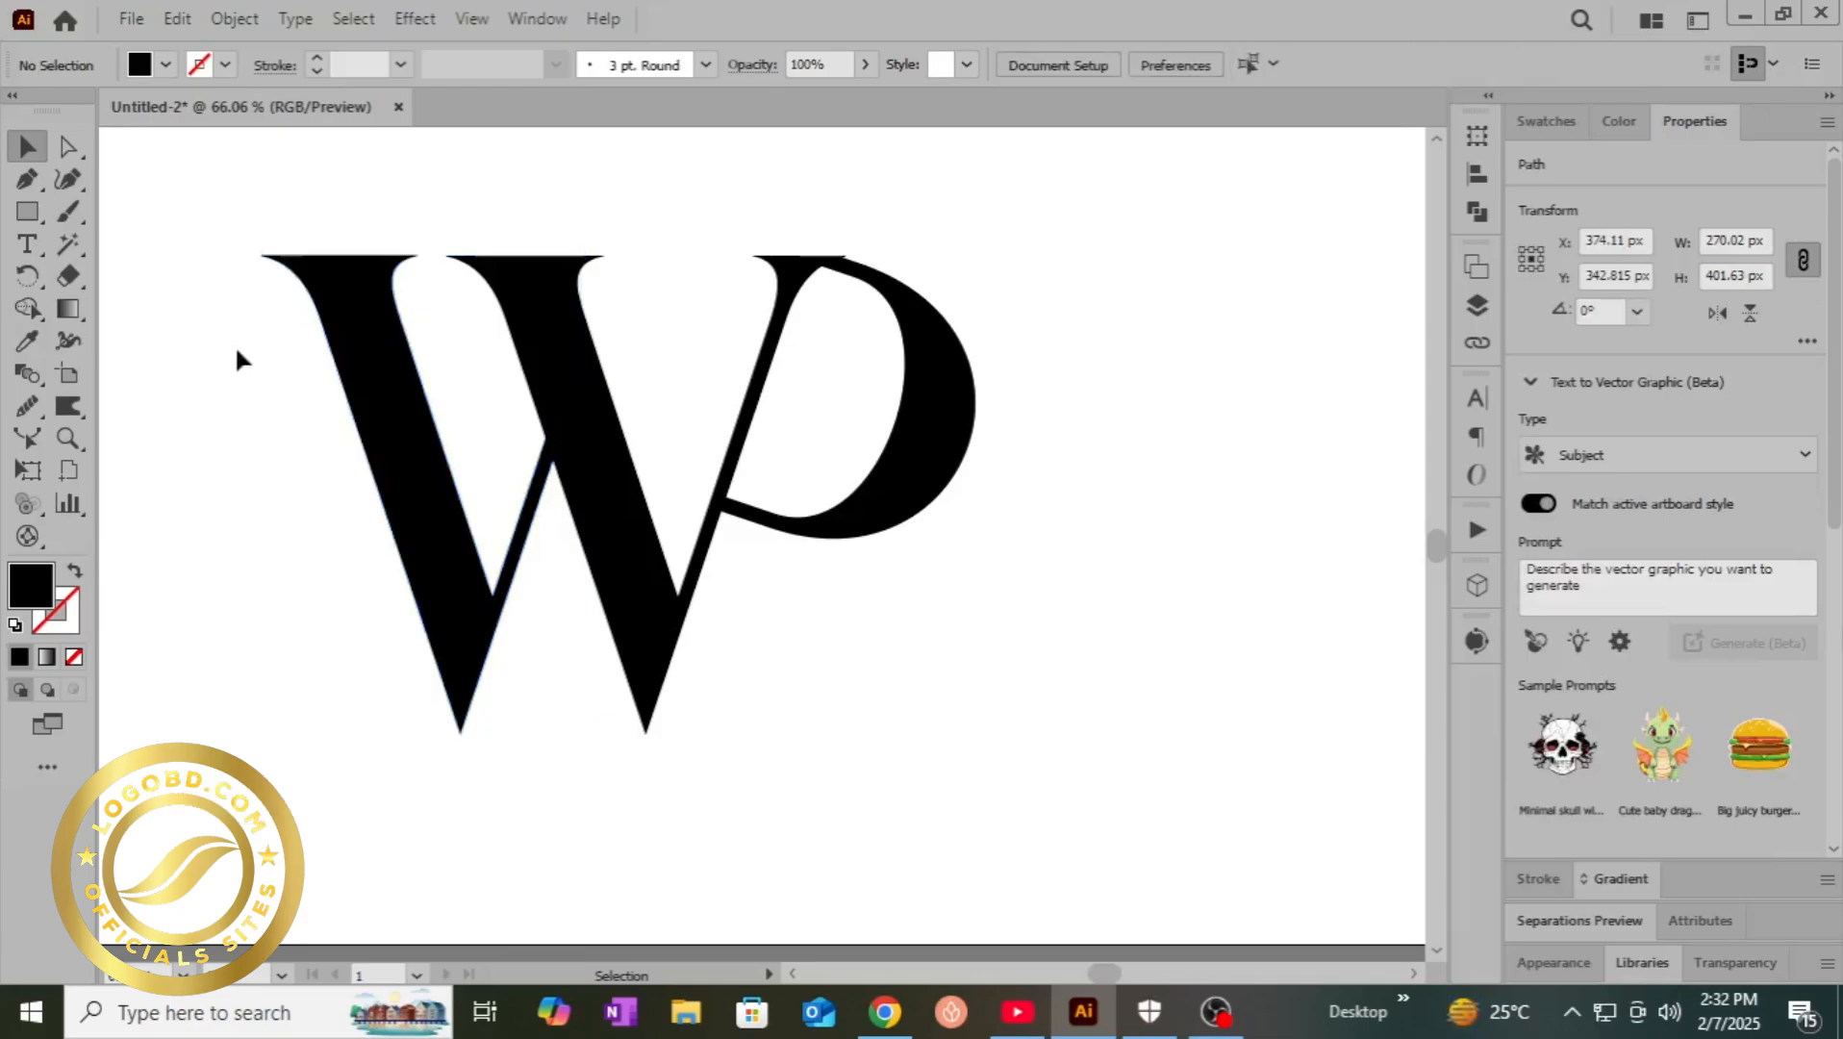
- Select all the letter shapes and merge the two W halves at their overlap with Shape Builder
left_click_drag(481, 358, 606, 529)
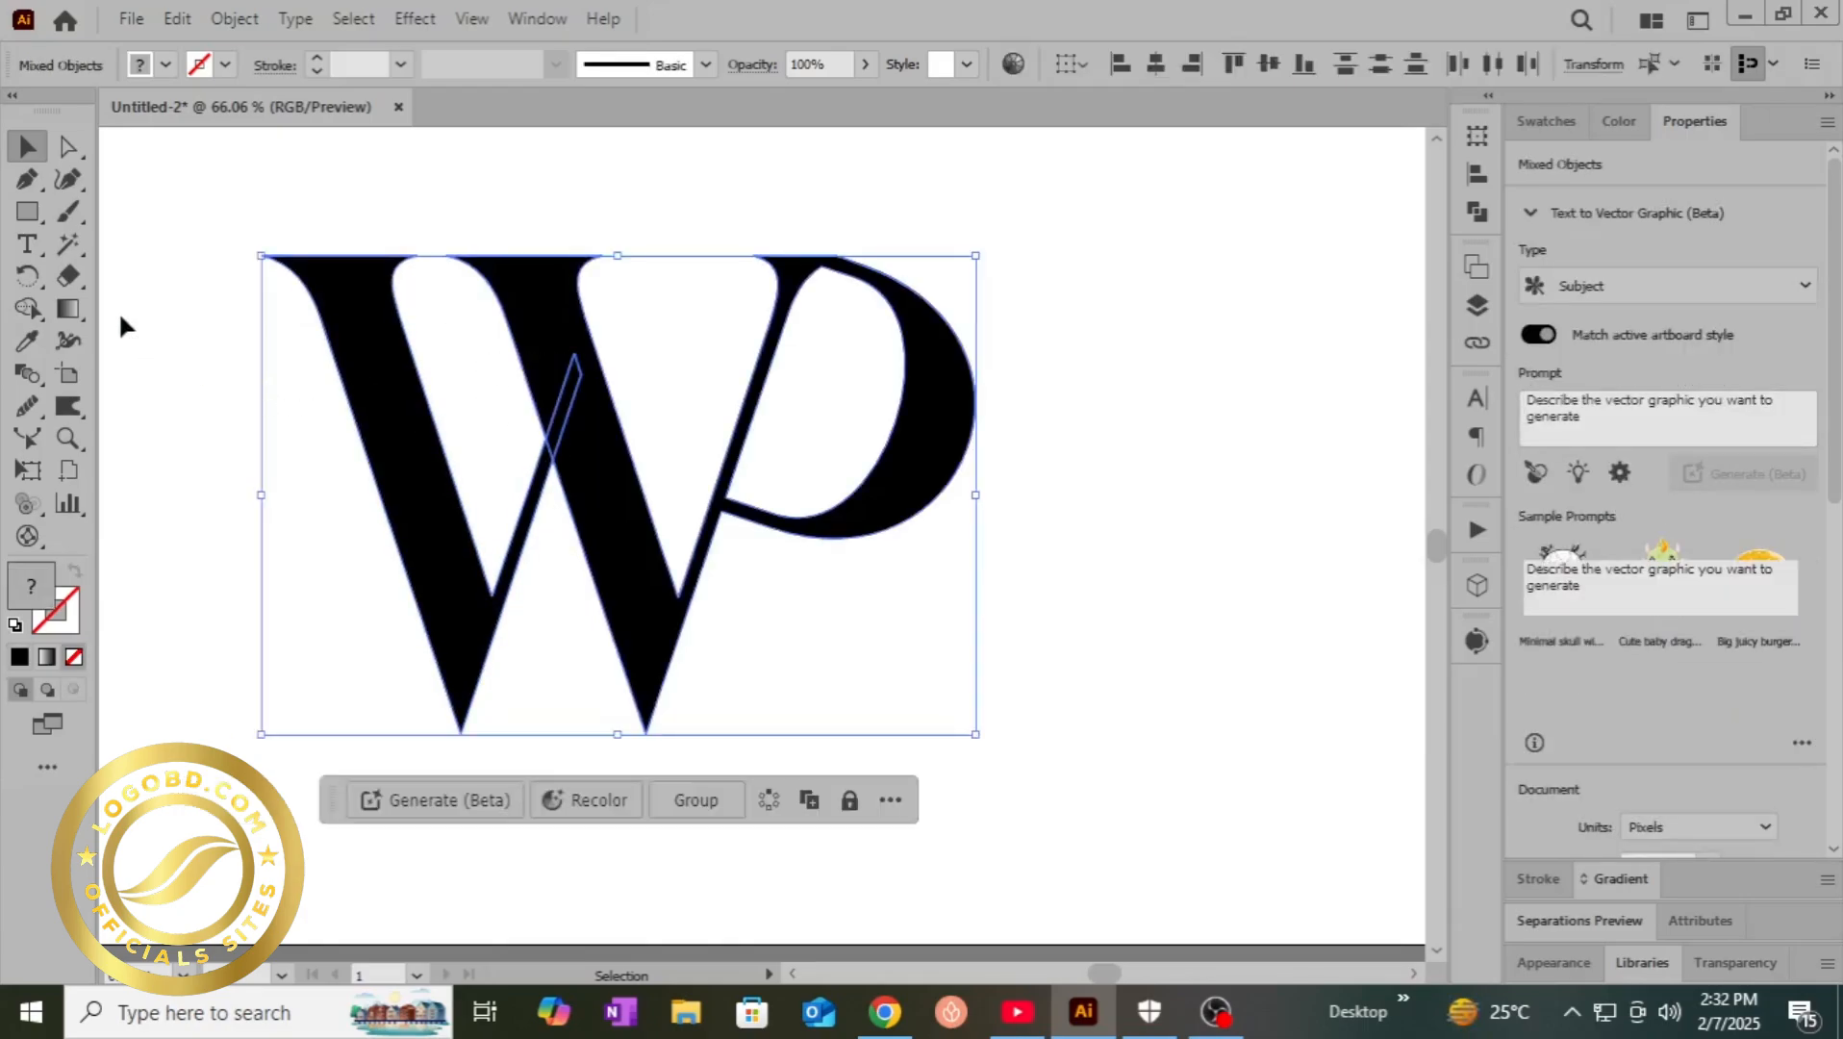
left_click(26, 310)
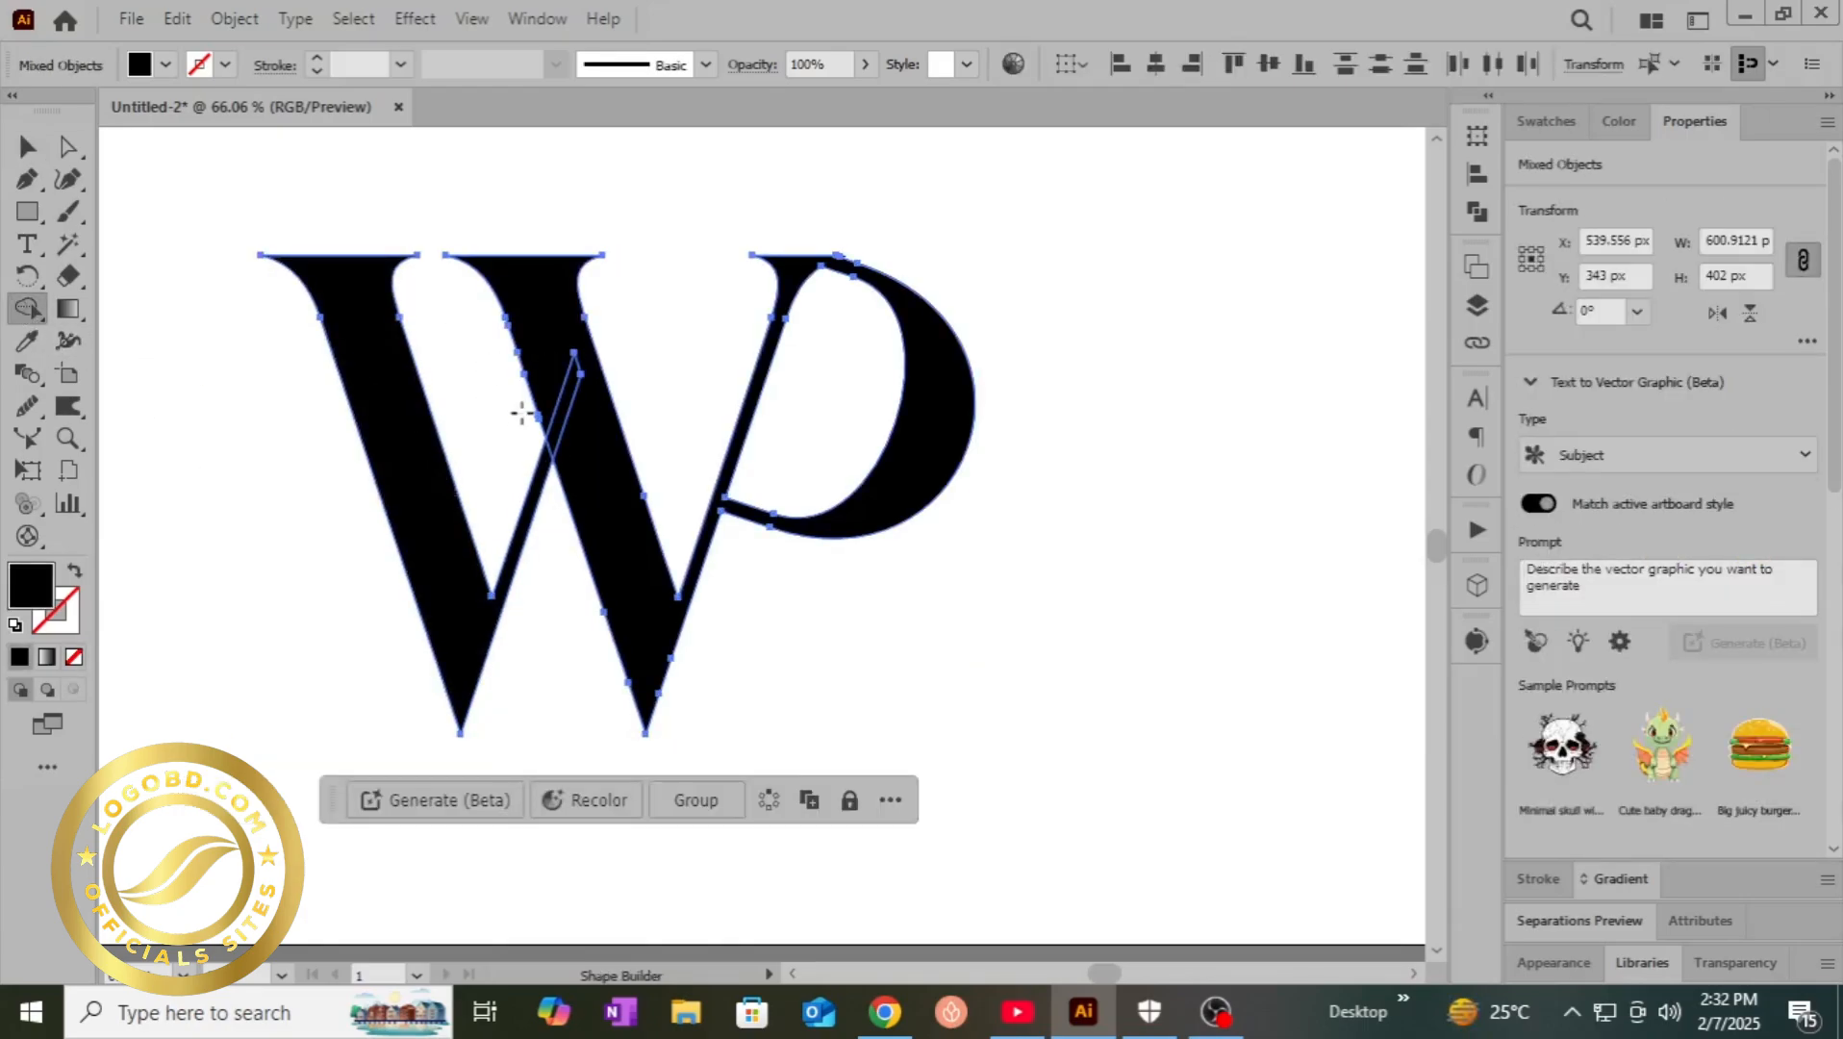
mouse_move(564, 362)
left_mouse_down()
mouse_move(571, 476)
mouse_move(553, 445)
mouse_move(529, 495)
left_mouse_up()
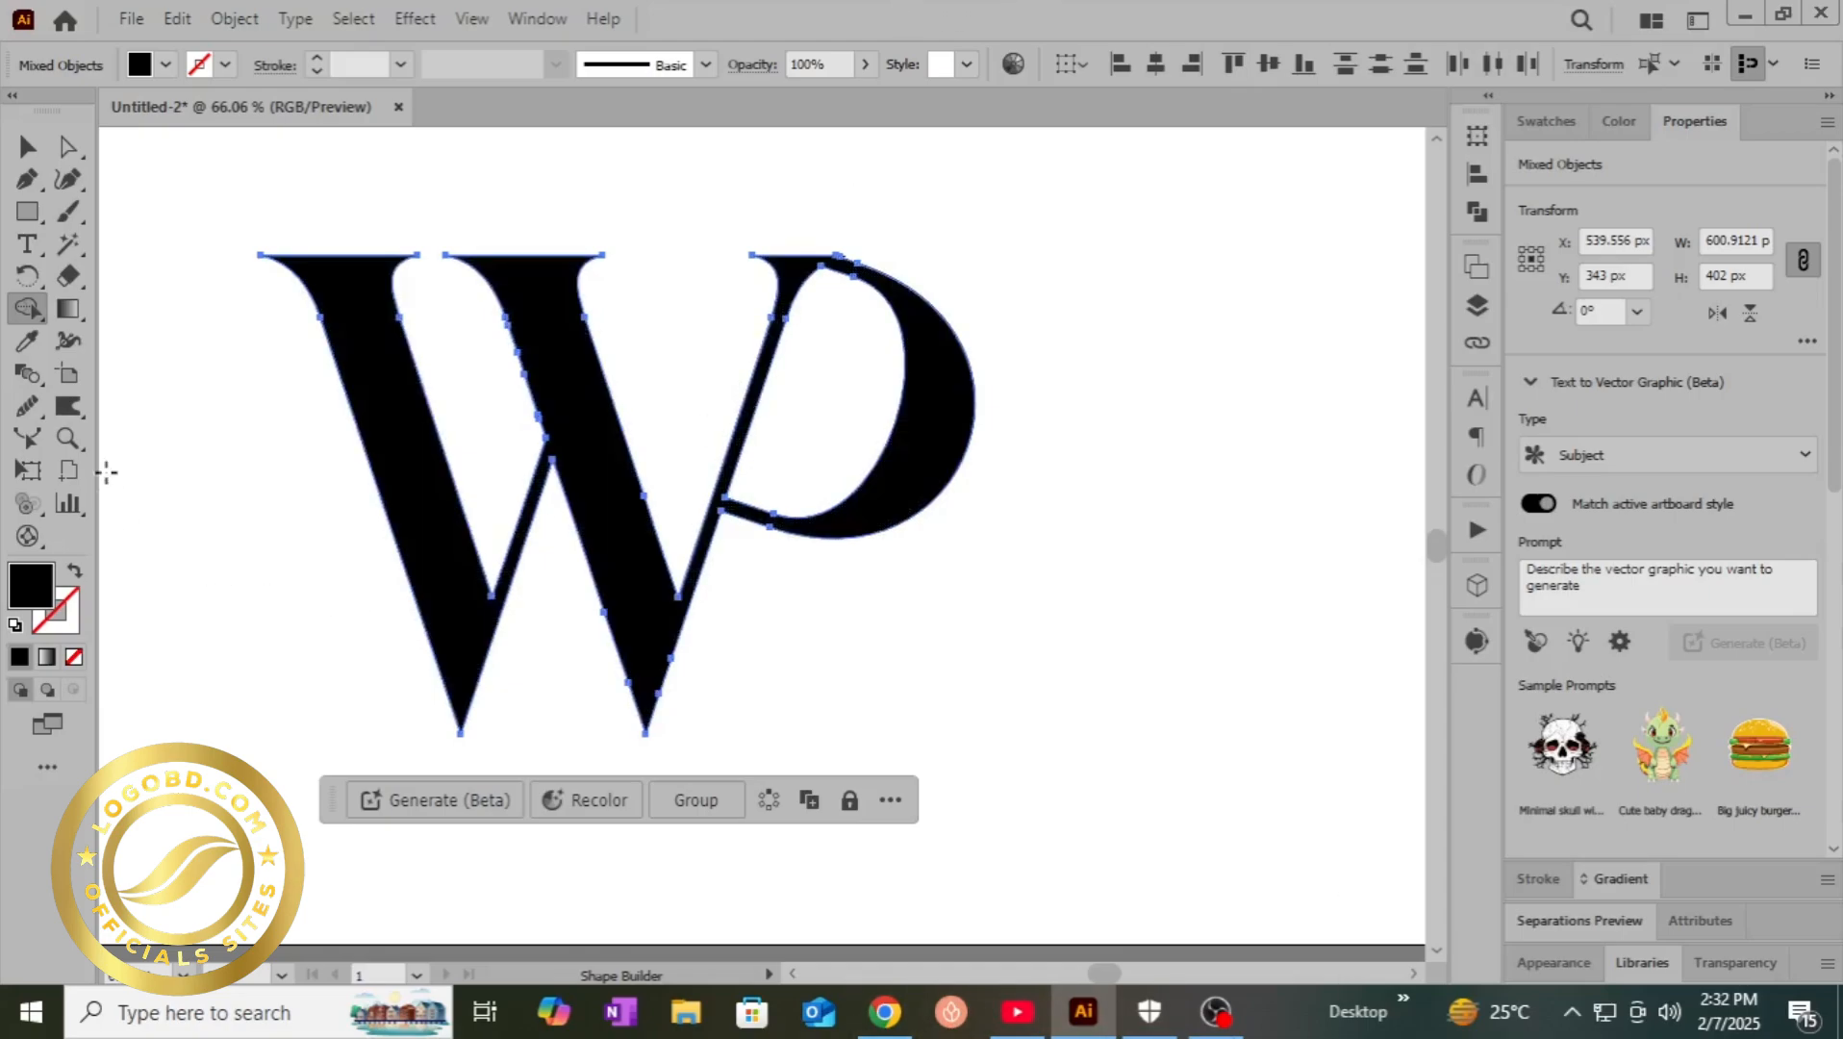
- Round the inner bottom corners of both W counters to about 15 px
left_click(67, 146)
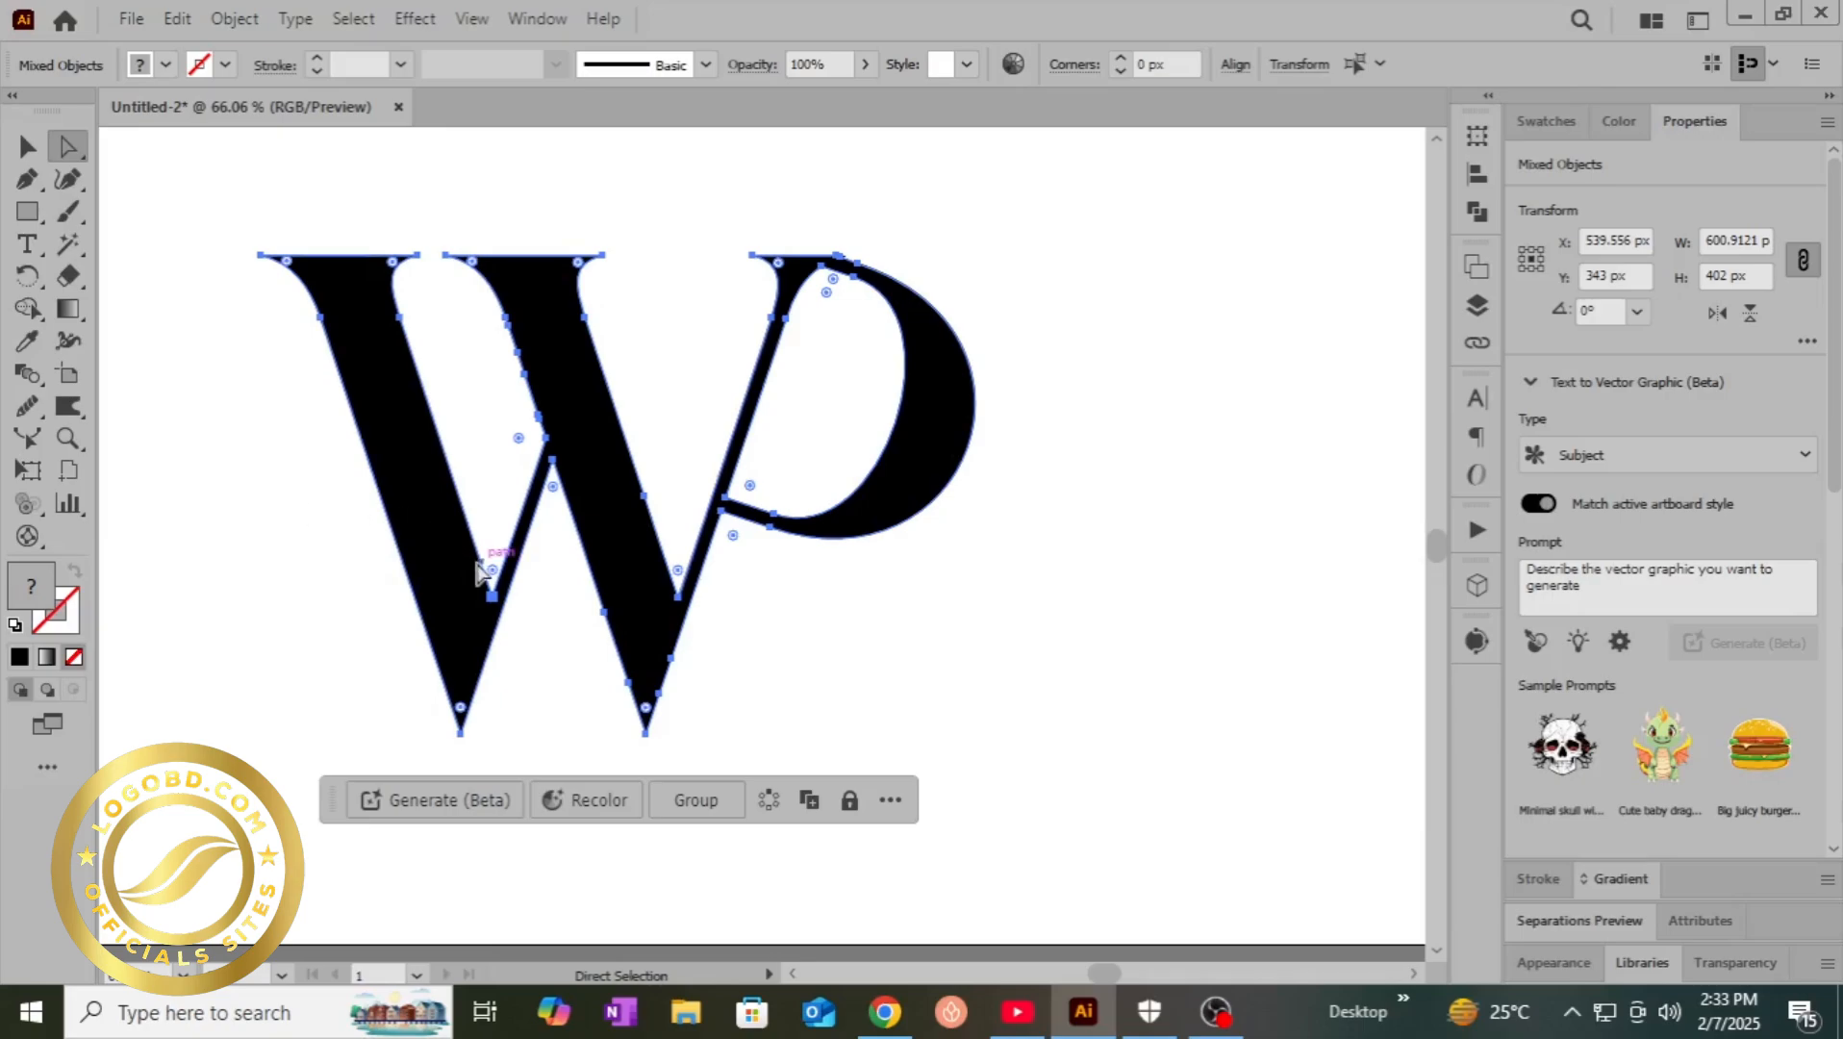
mouse_move(490, 567)
left_mouse_down()
mouse_move(494, 527)
mouse_move(490, 574)
mouse_move(490, 545)
left_mouse_up()
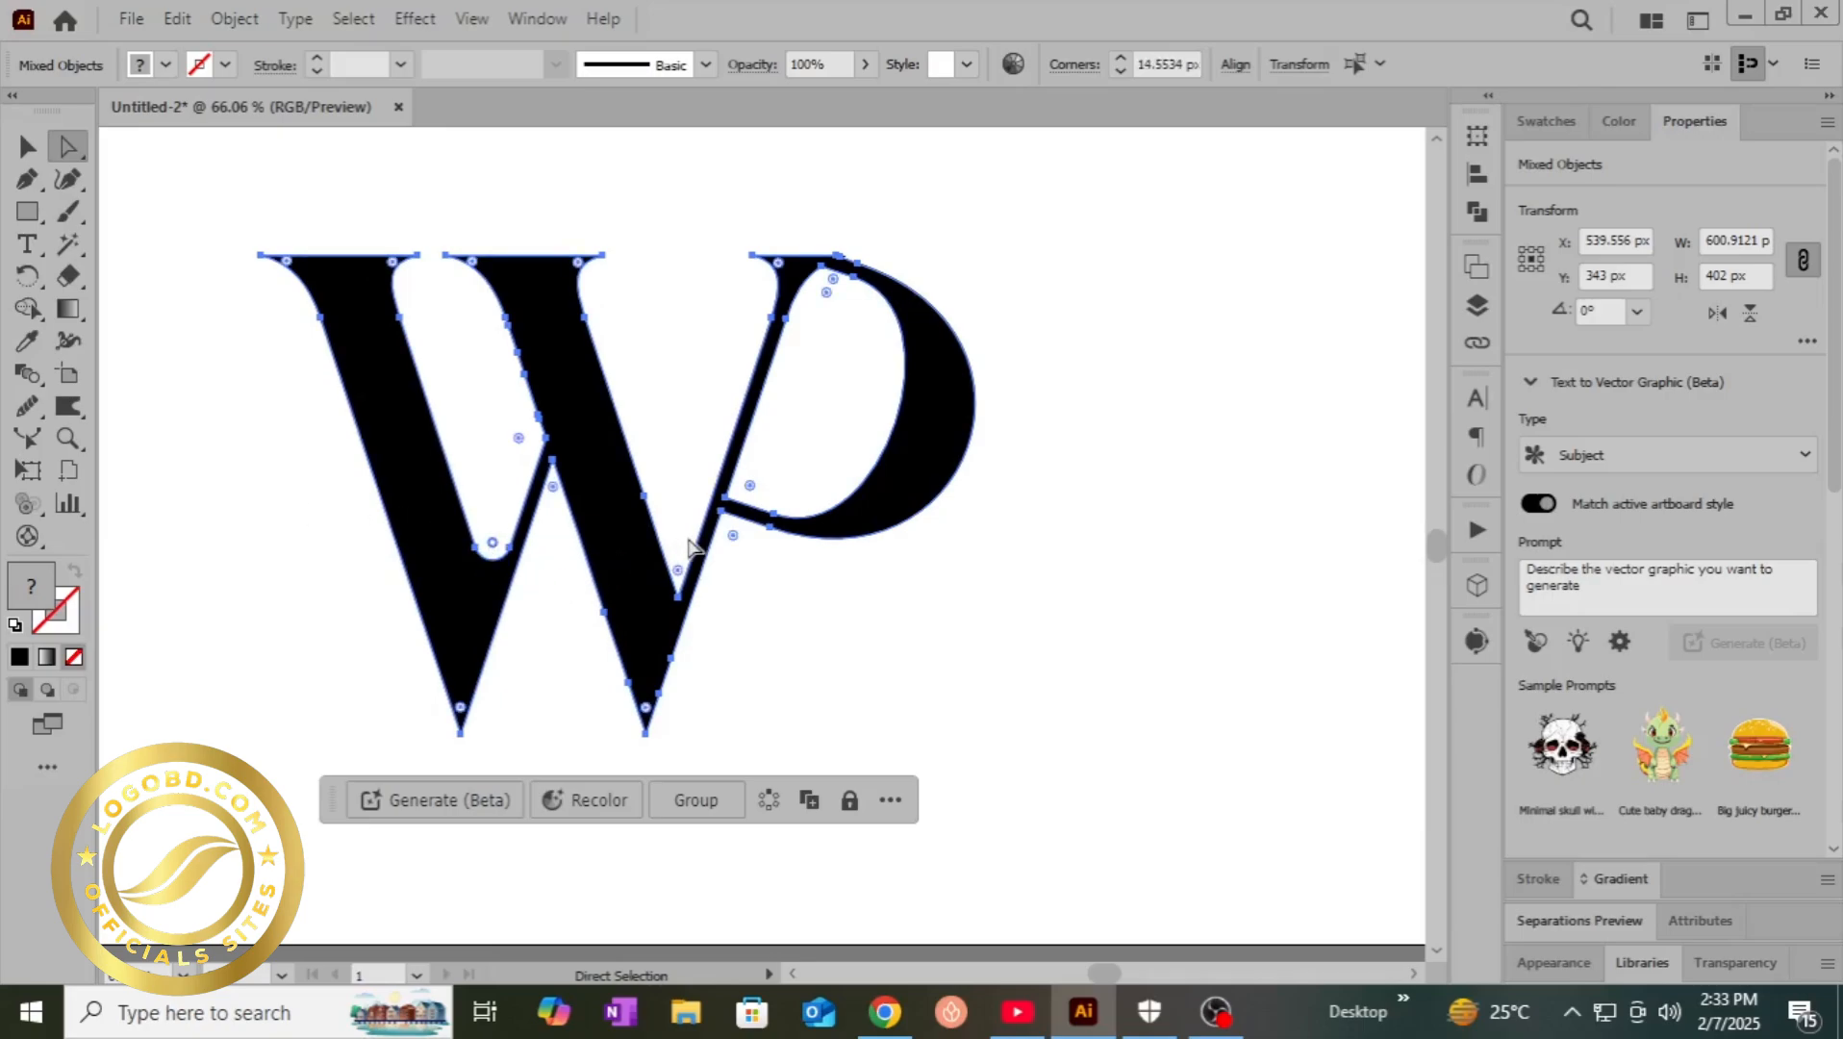
left_click_drag(684, 571, 684, 548)
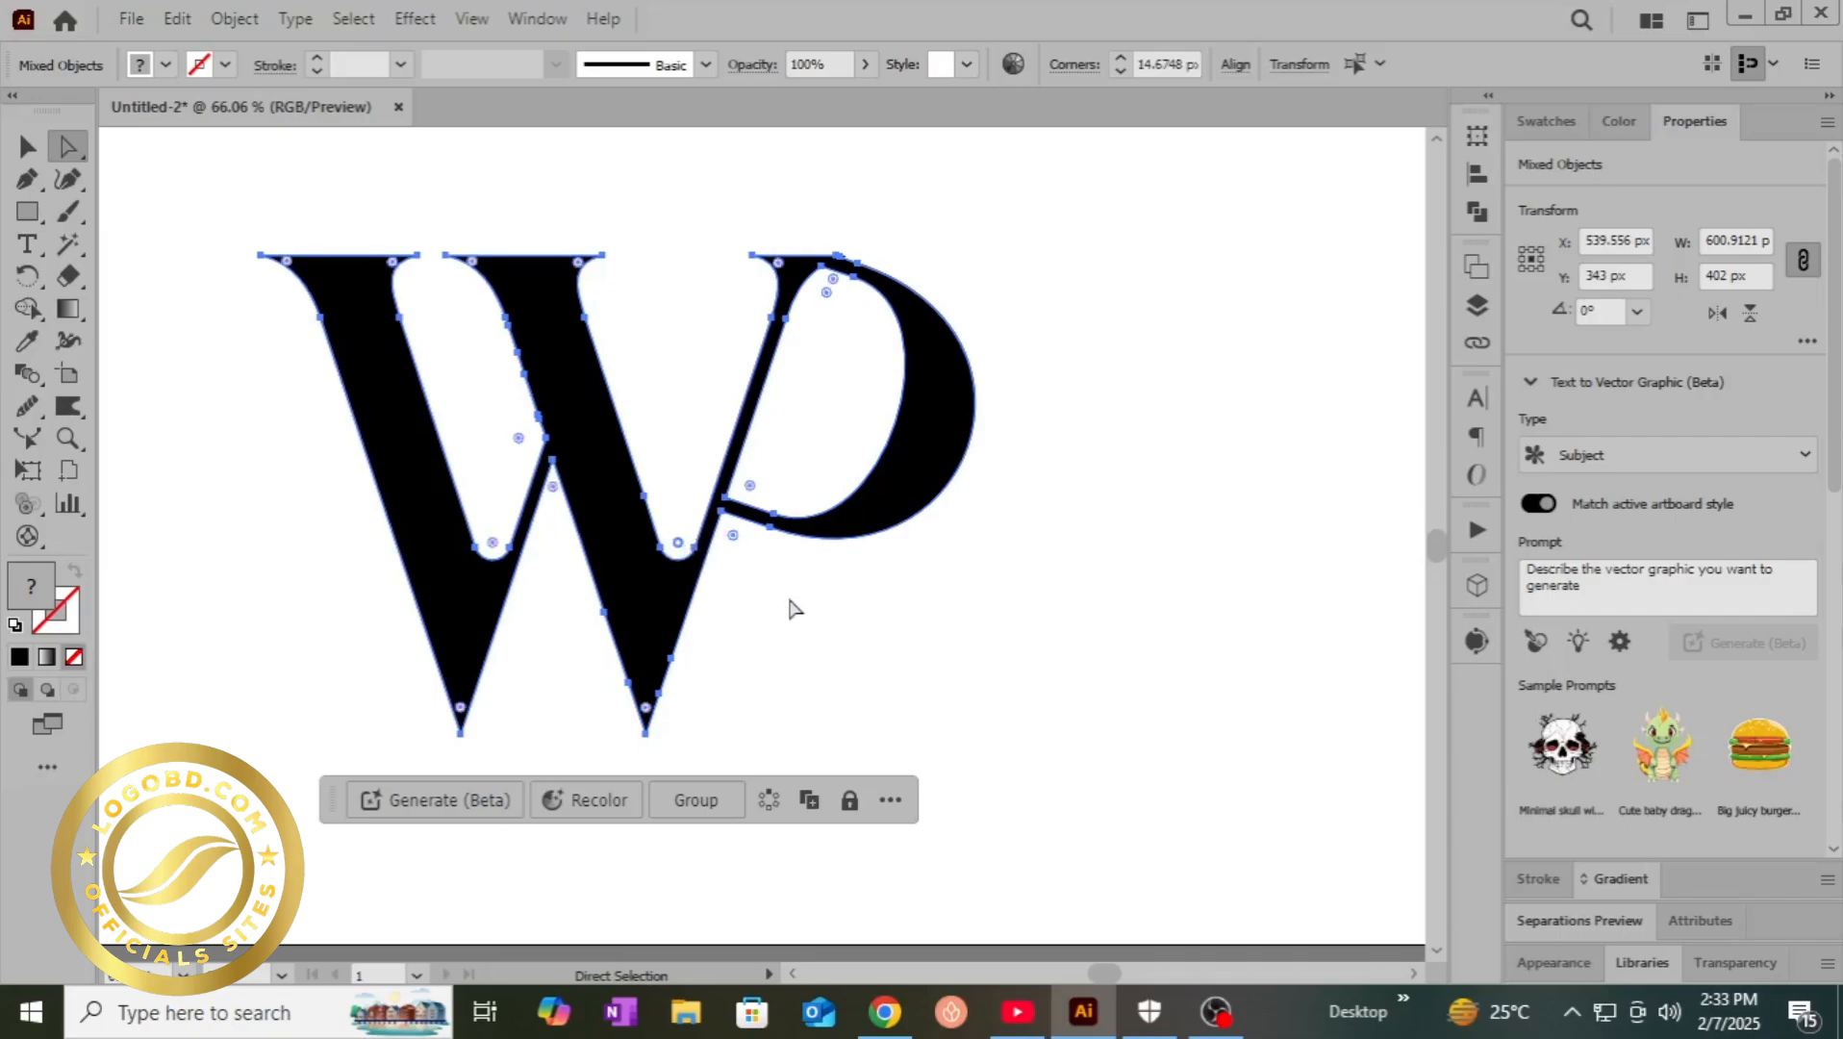
- Round the P counter's lower and upper corners, the upper to about 43 px, and the W's middle serif to about 53 px
left_click(727, 497)
left_click_drag(761, 489, 784, 462)
left_click_drag(824, 293, 826, 339)
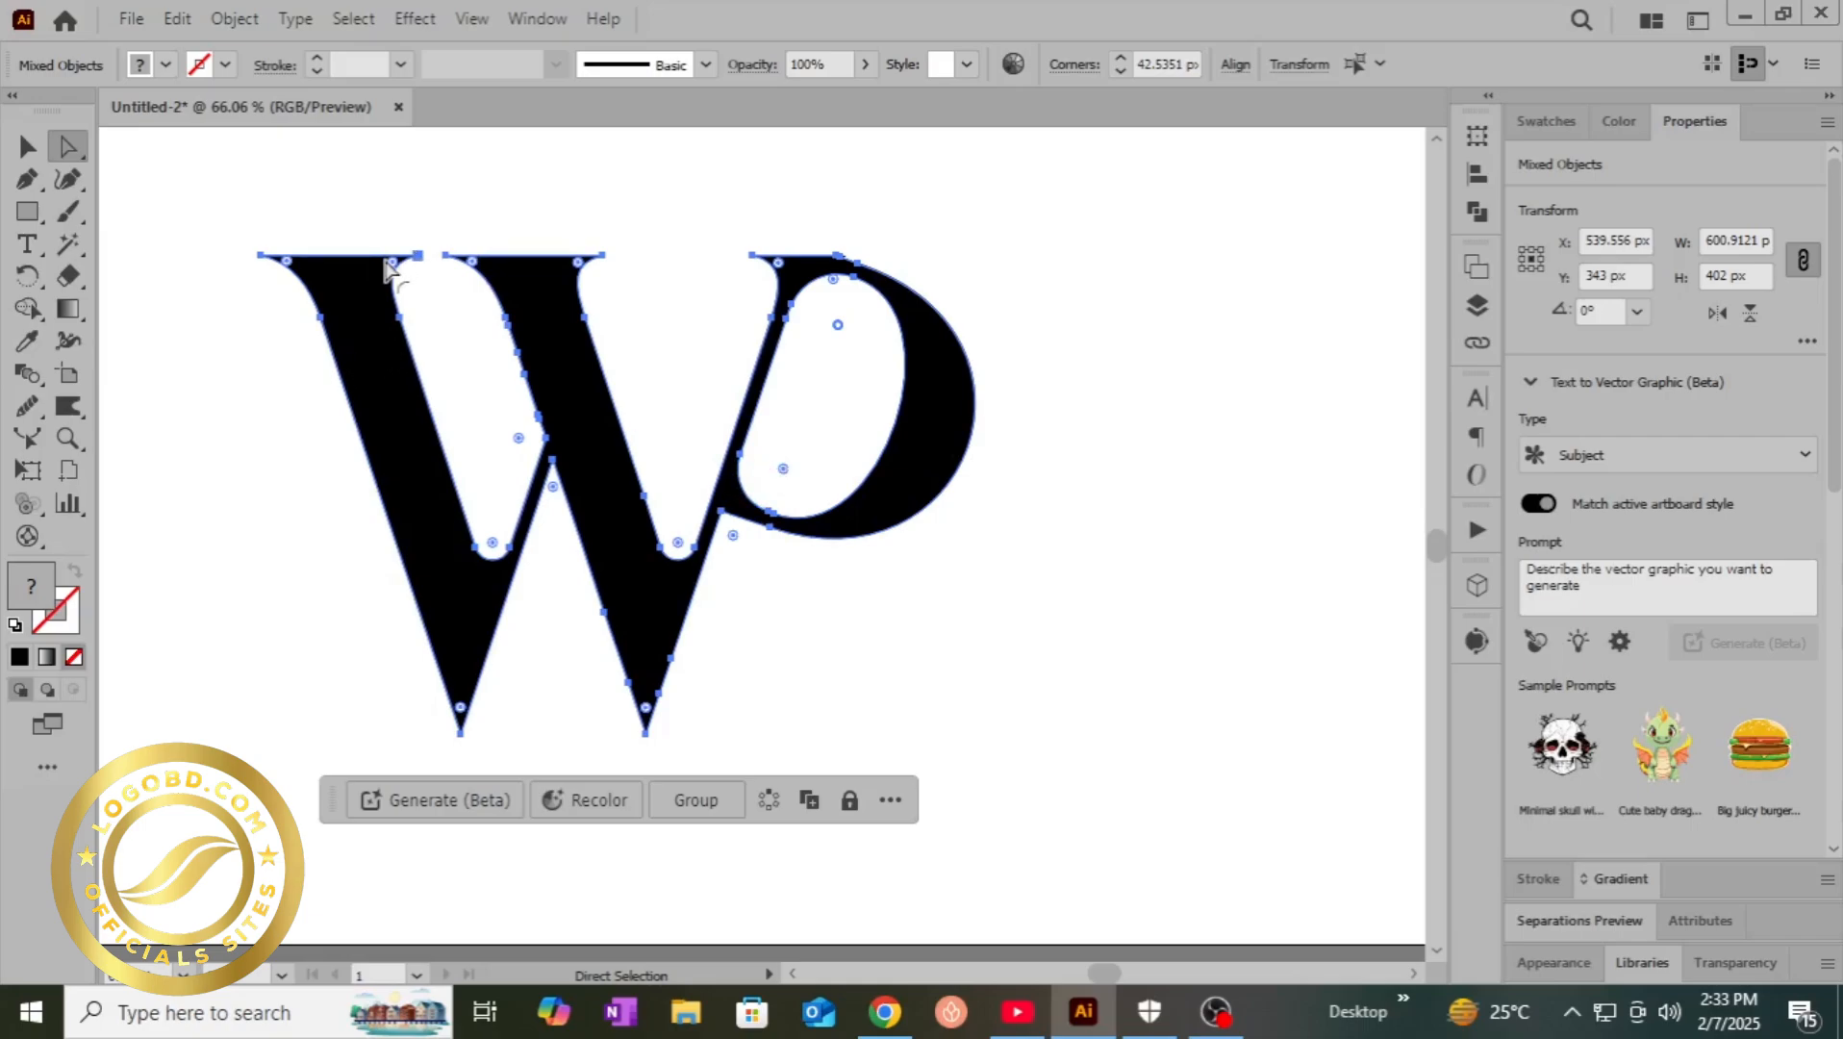
left_click_drag(392, 266, 423, 271)
left_click_drag(578, 265, 493, 306)
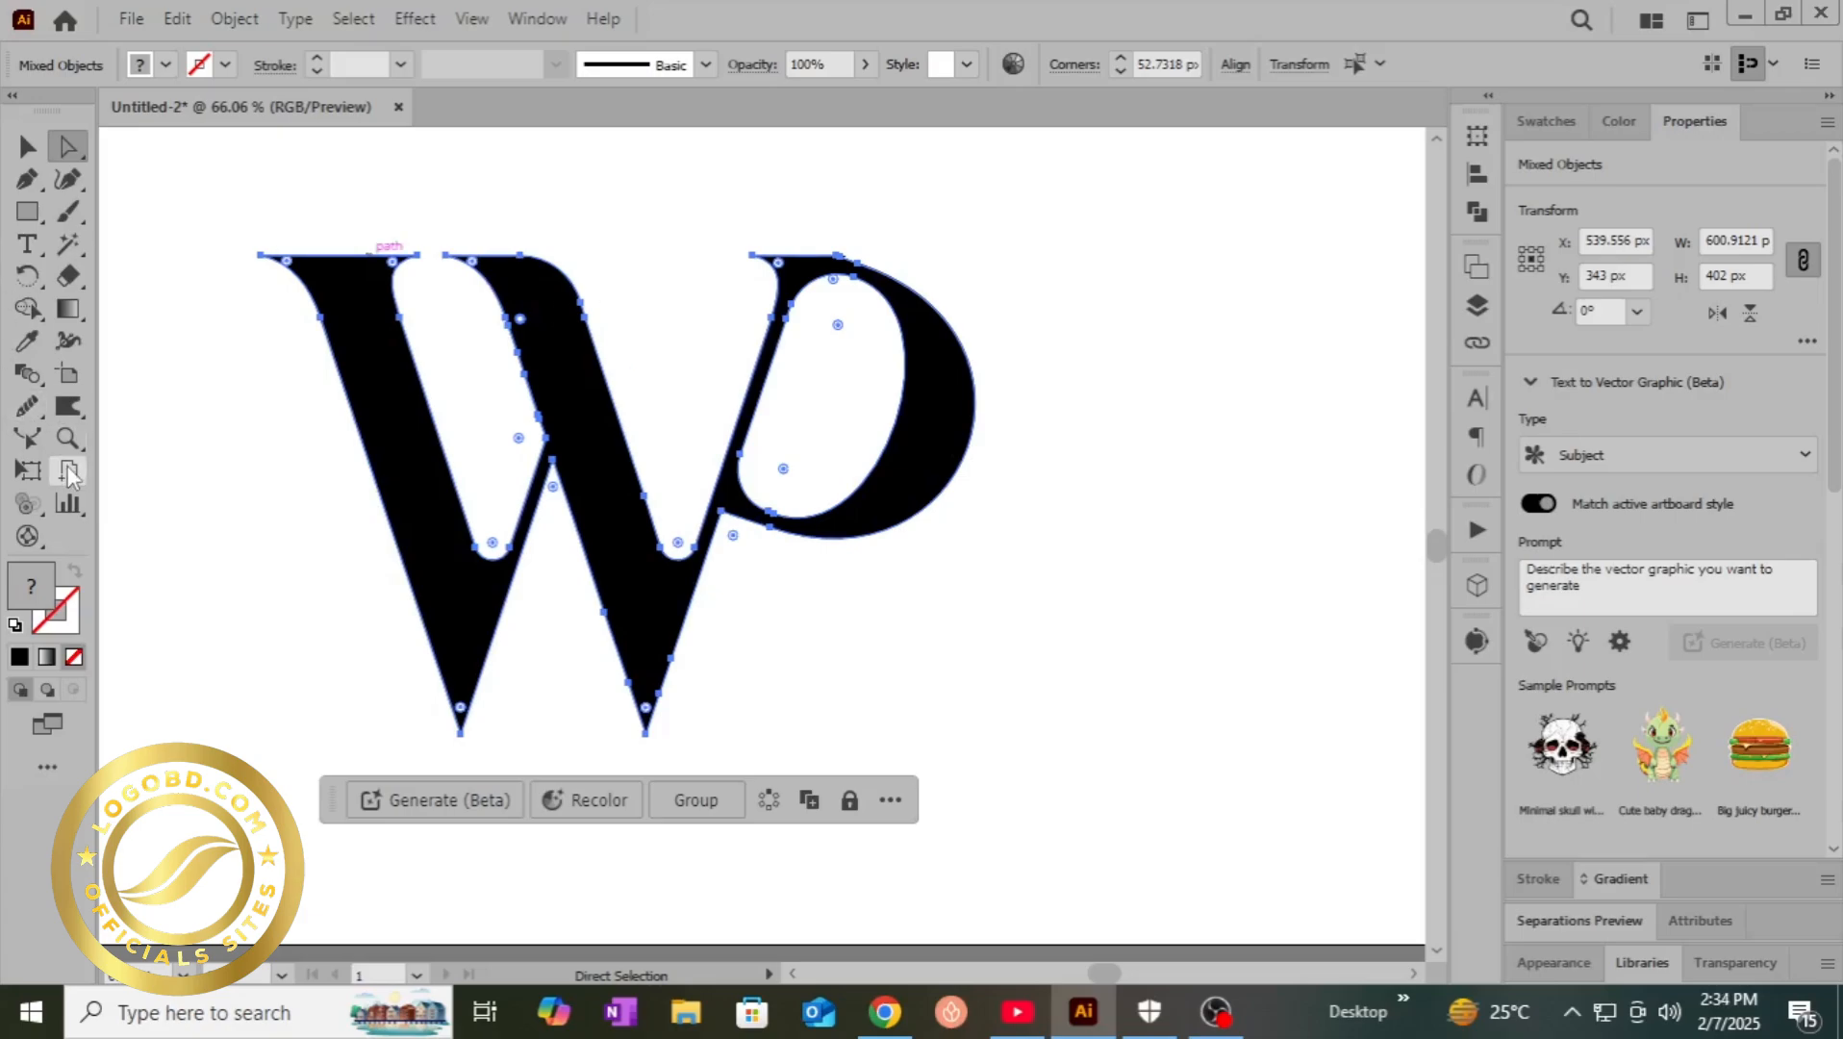
- Try to remove the leftover sliver at the top of the P with Shape Builder
left_click(67, 440)
left_click_drag(802, 279, 815, 271)
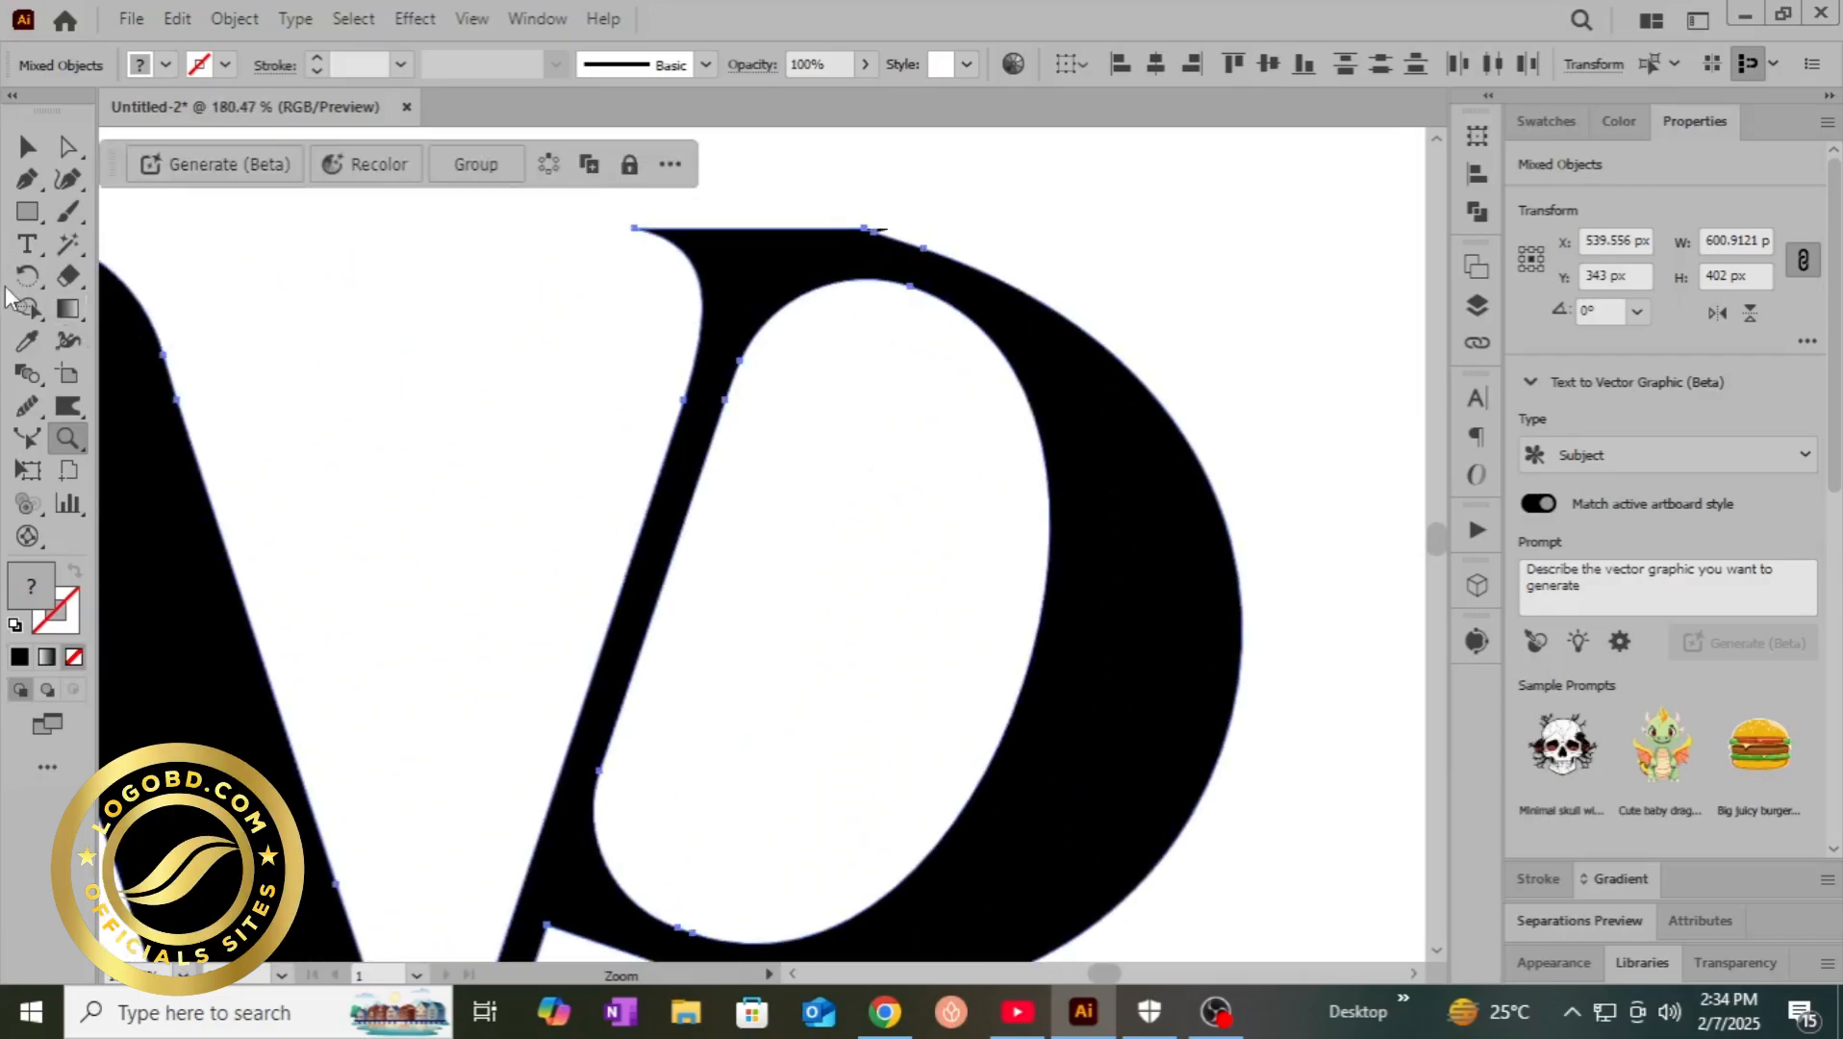
left_click(31, 307)
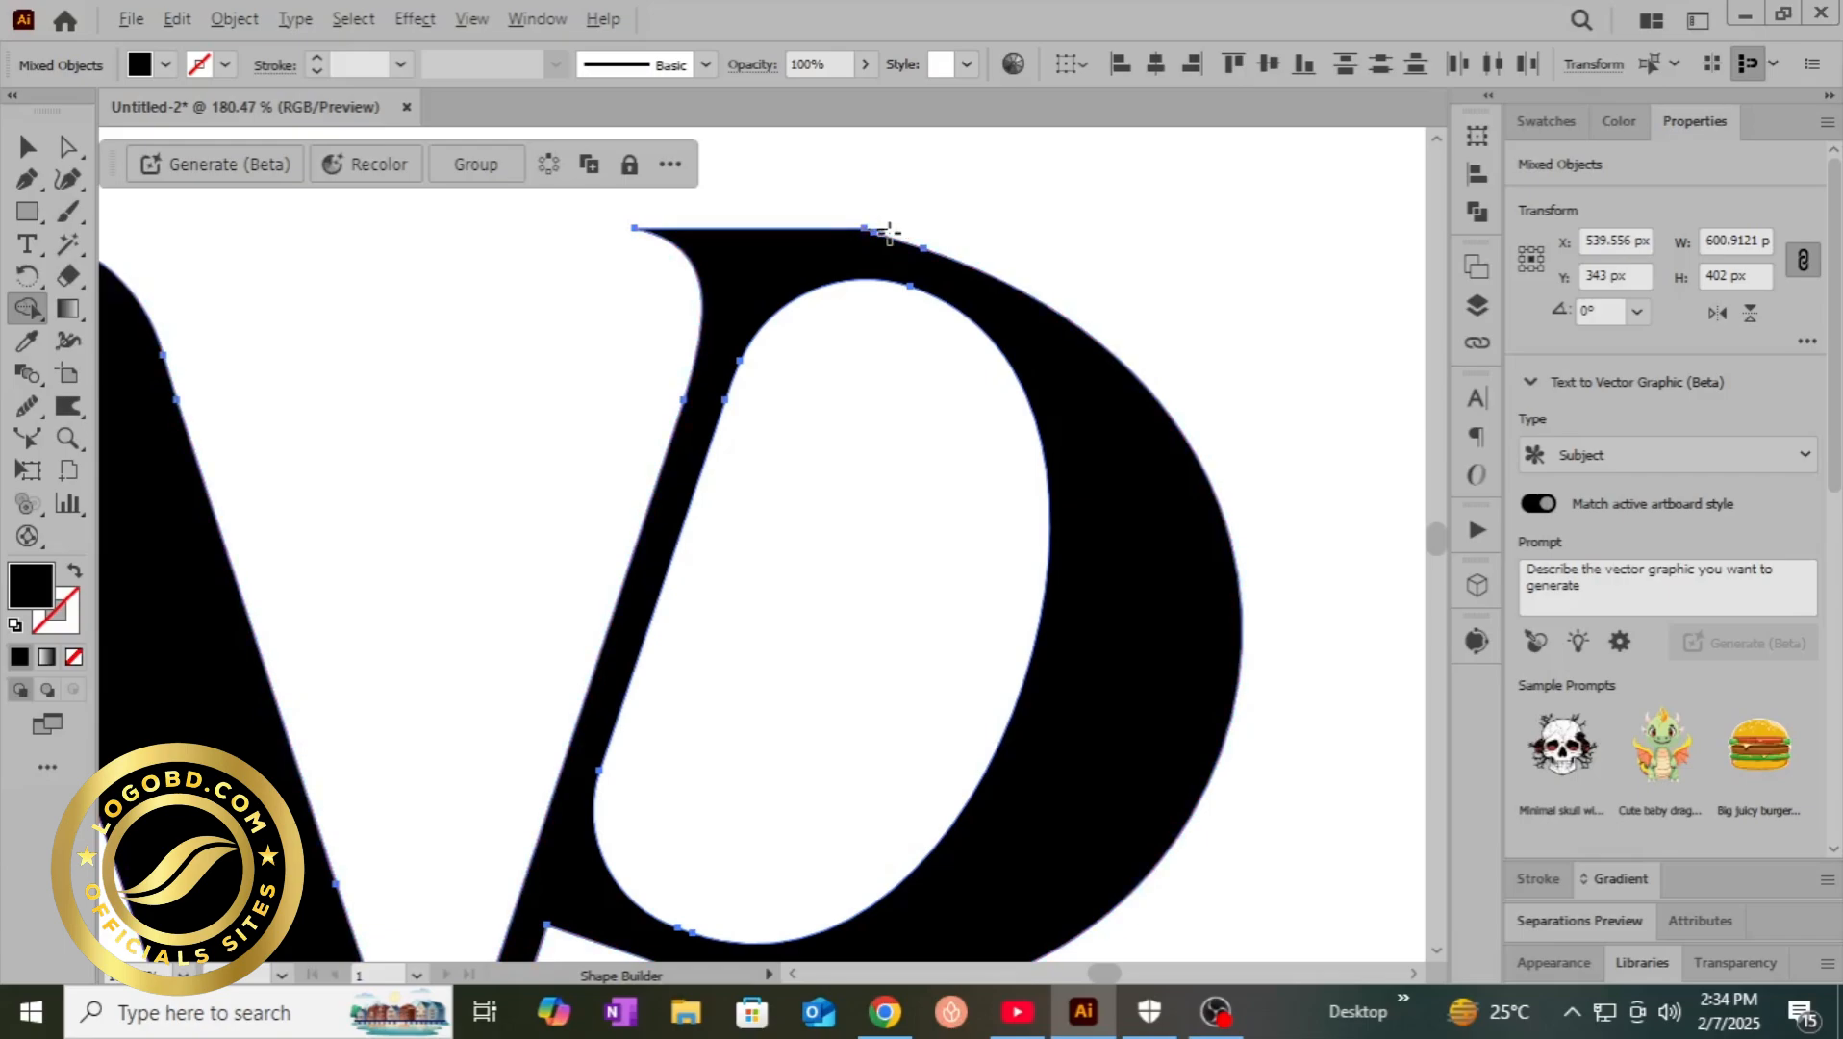
right_click(876, 231)
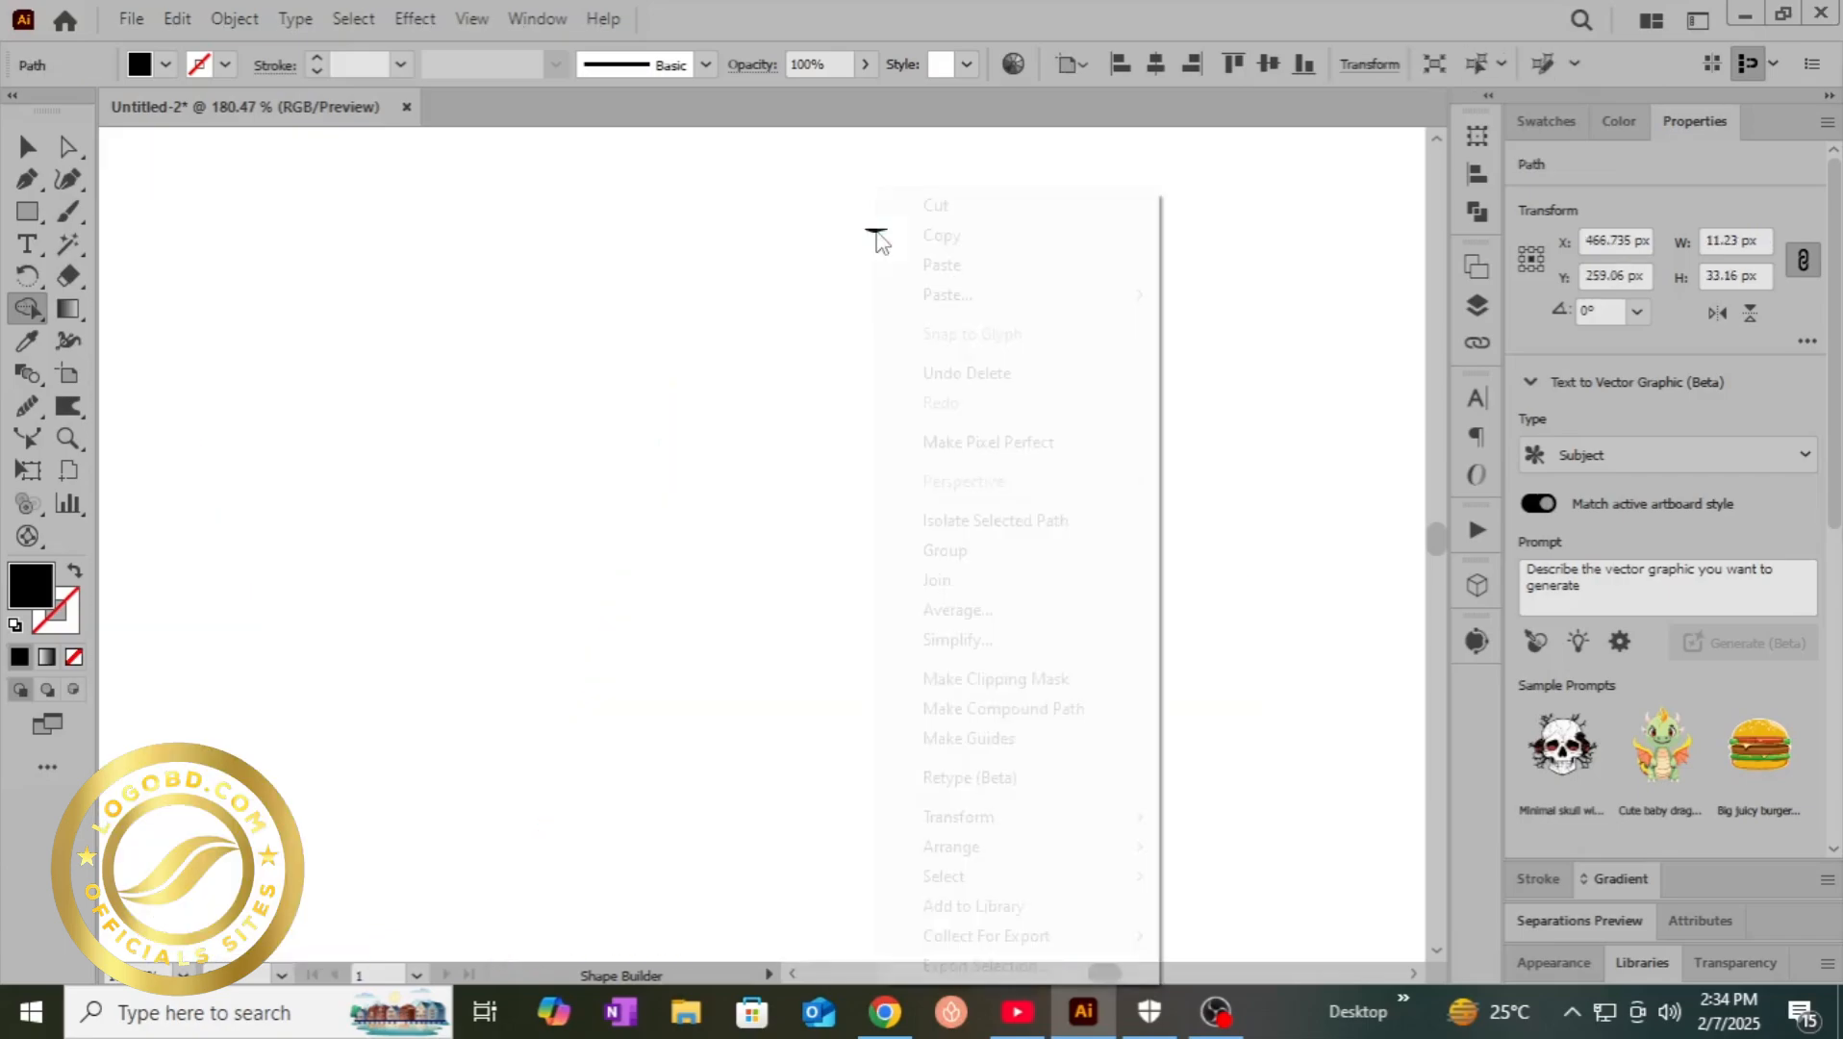
left_click(972, 373)
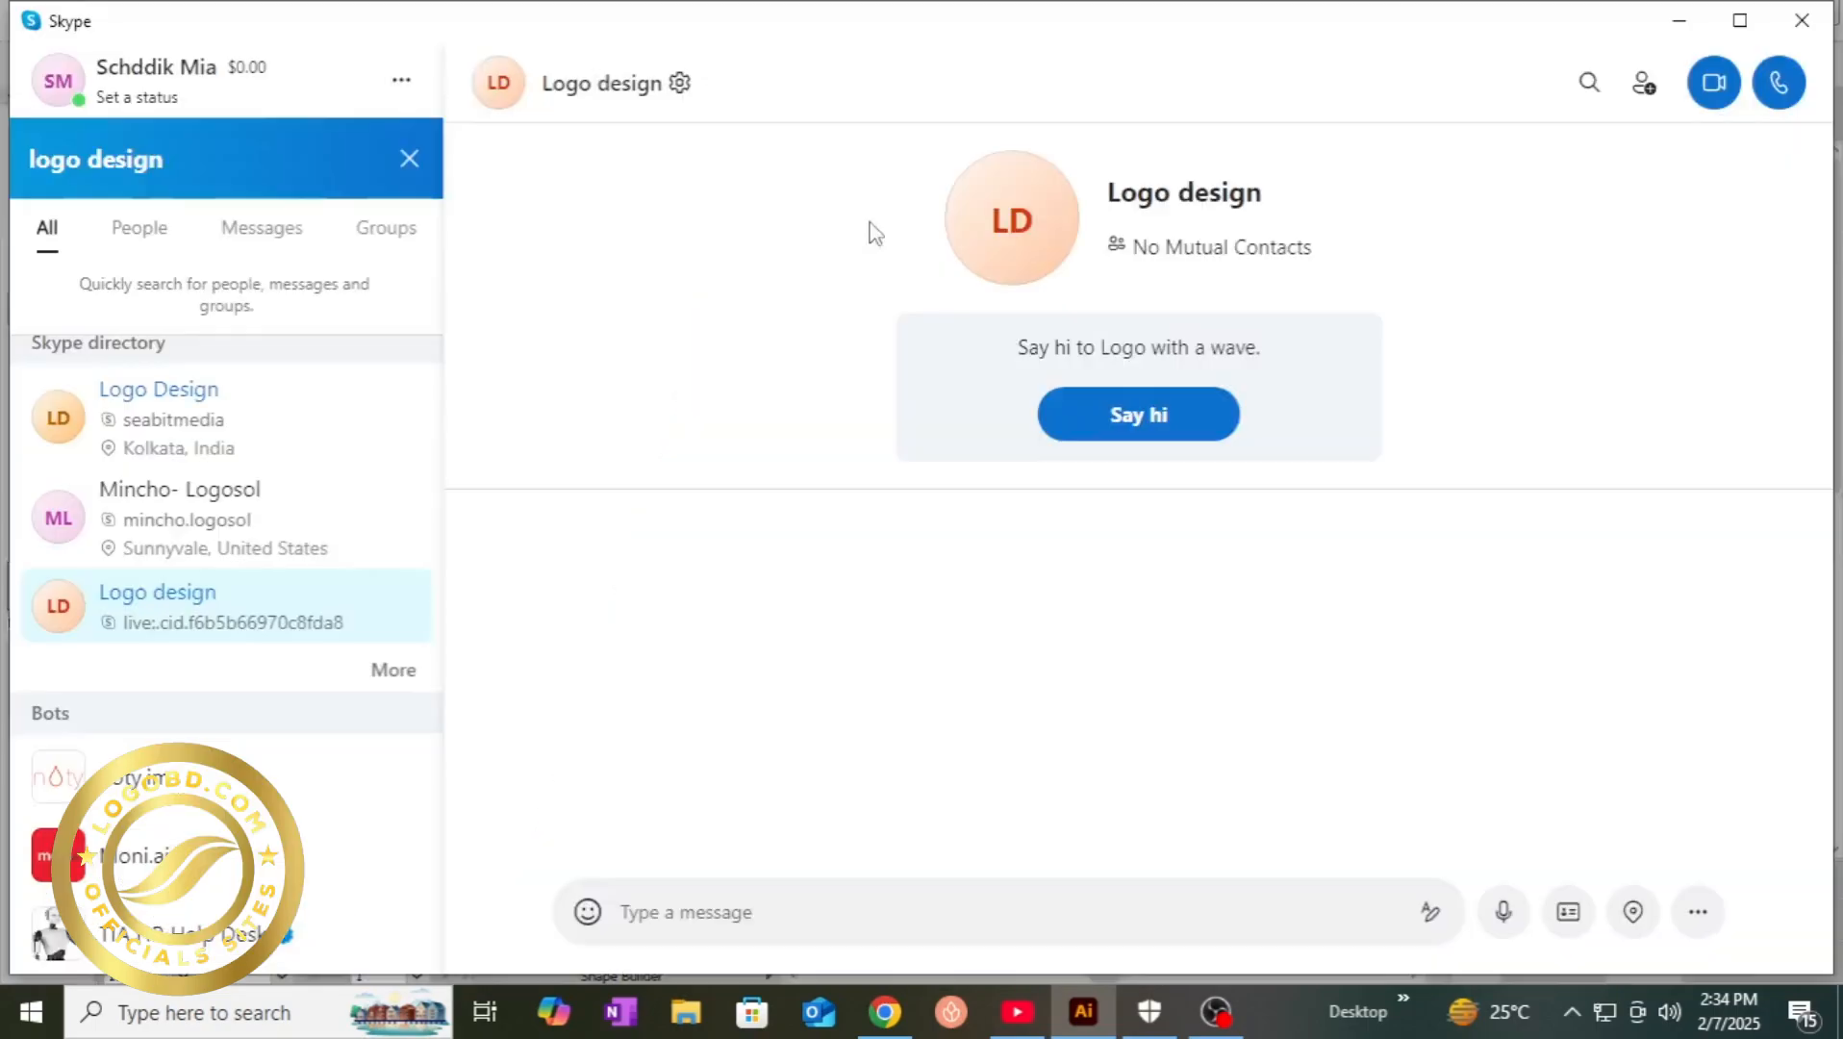
left_click(1802, 20)
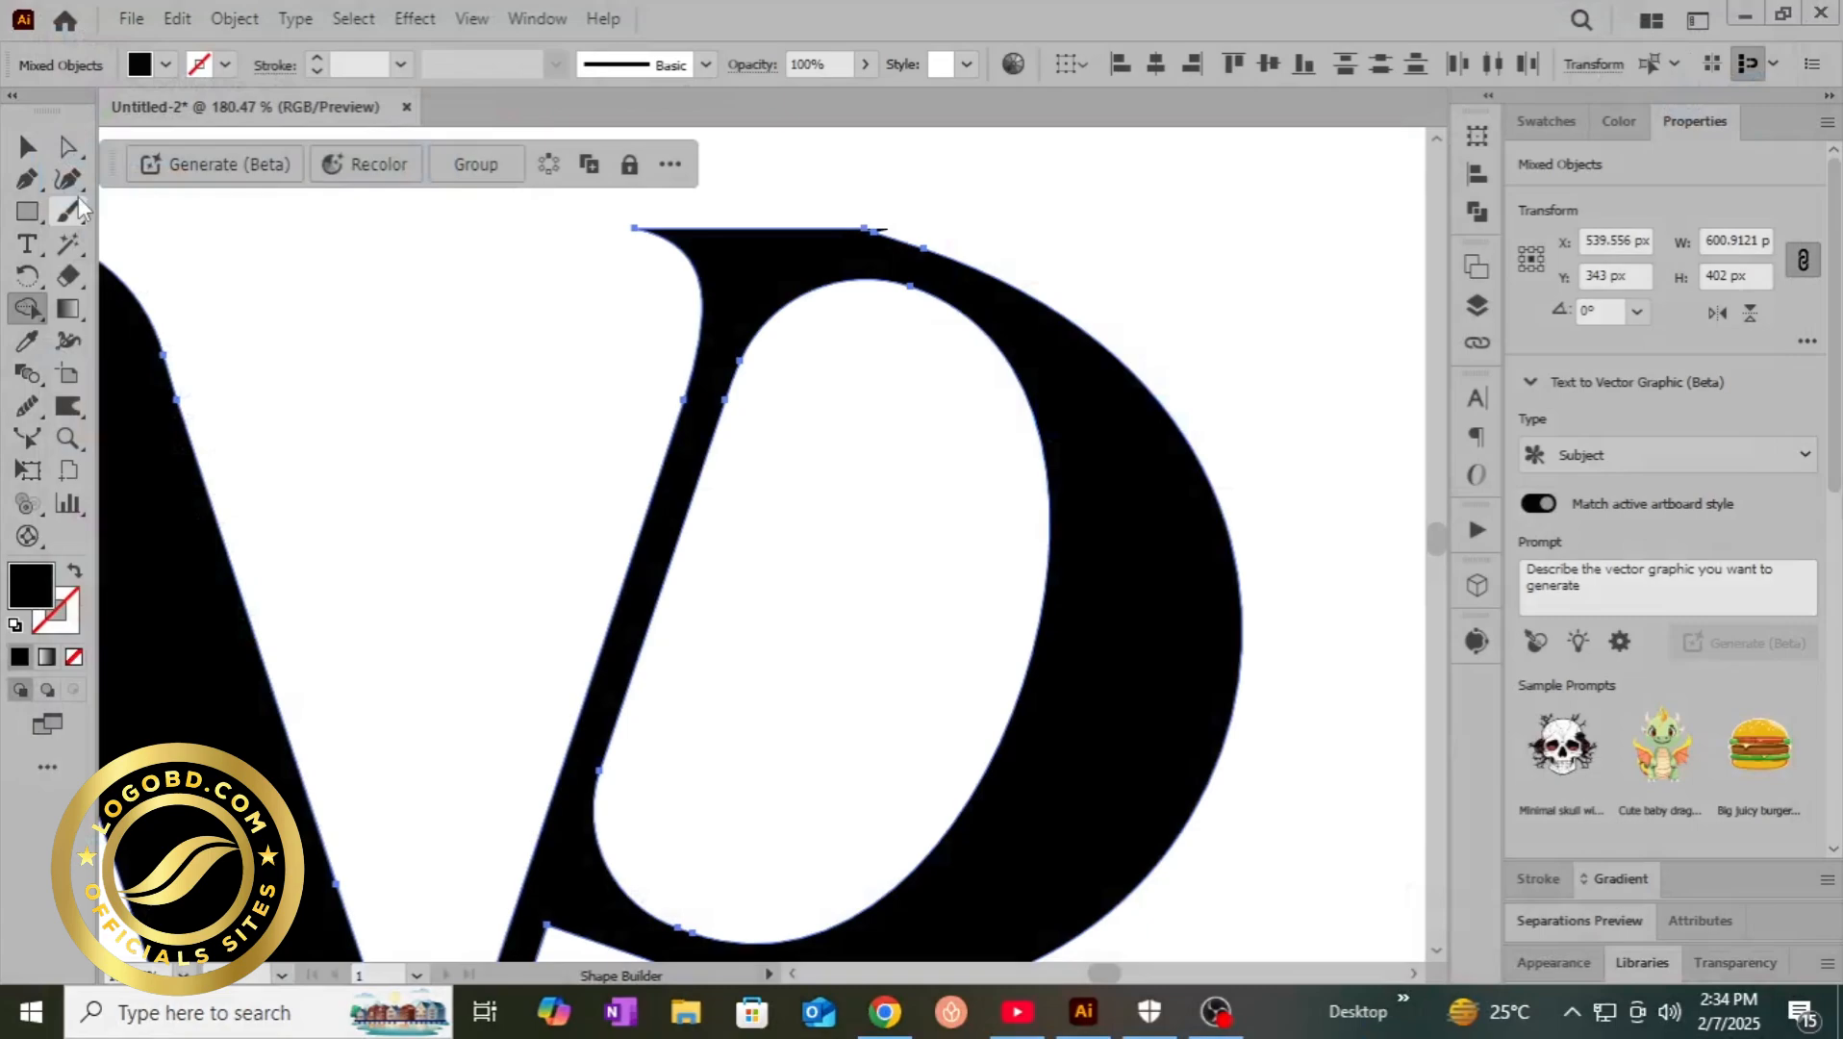
- Move the merged monogram down clear of the leftover sliver above the P and delete the sliver
left_click(27, 146)
left_click(616, 409)
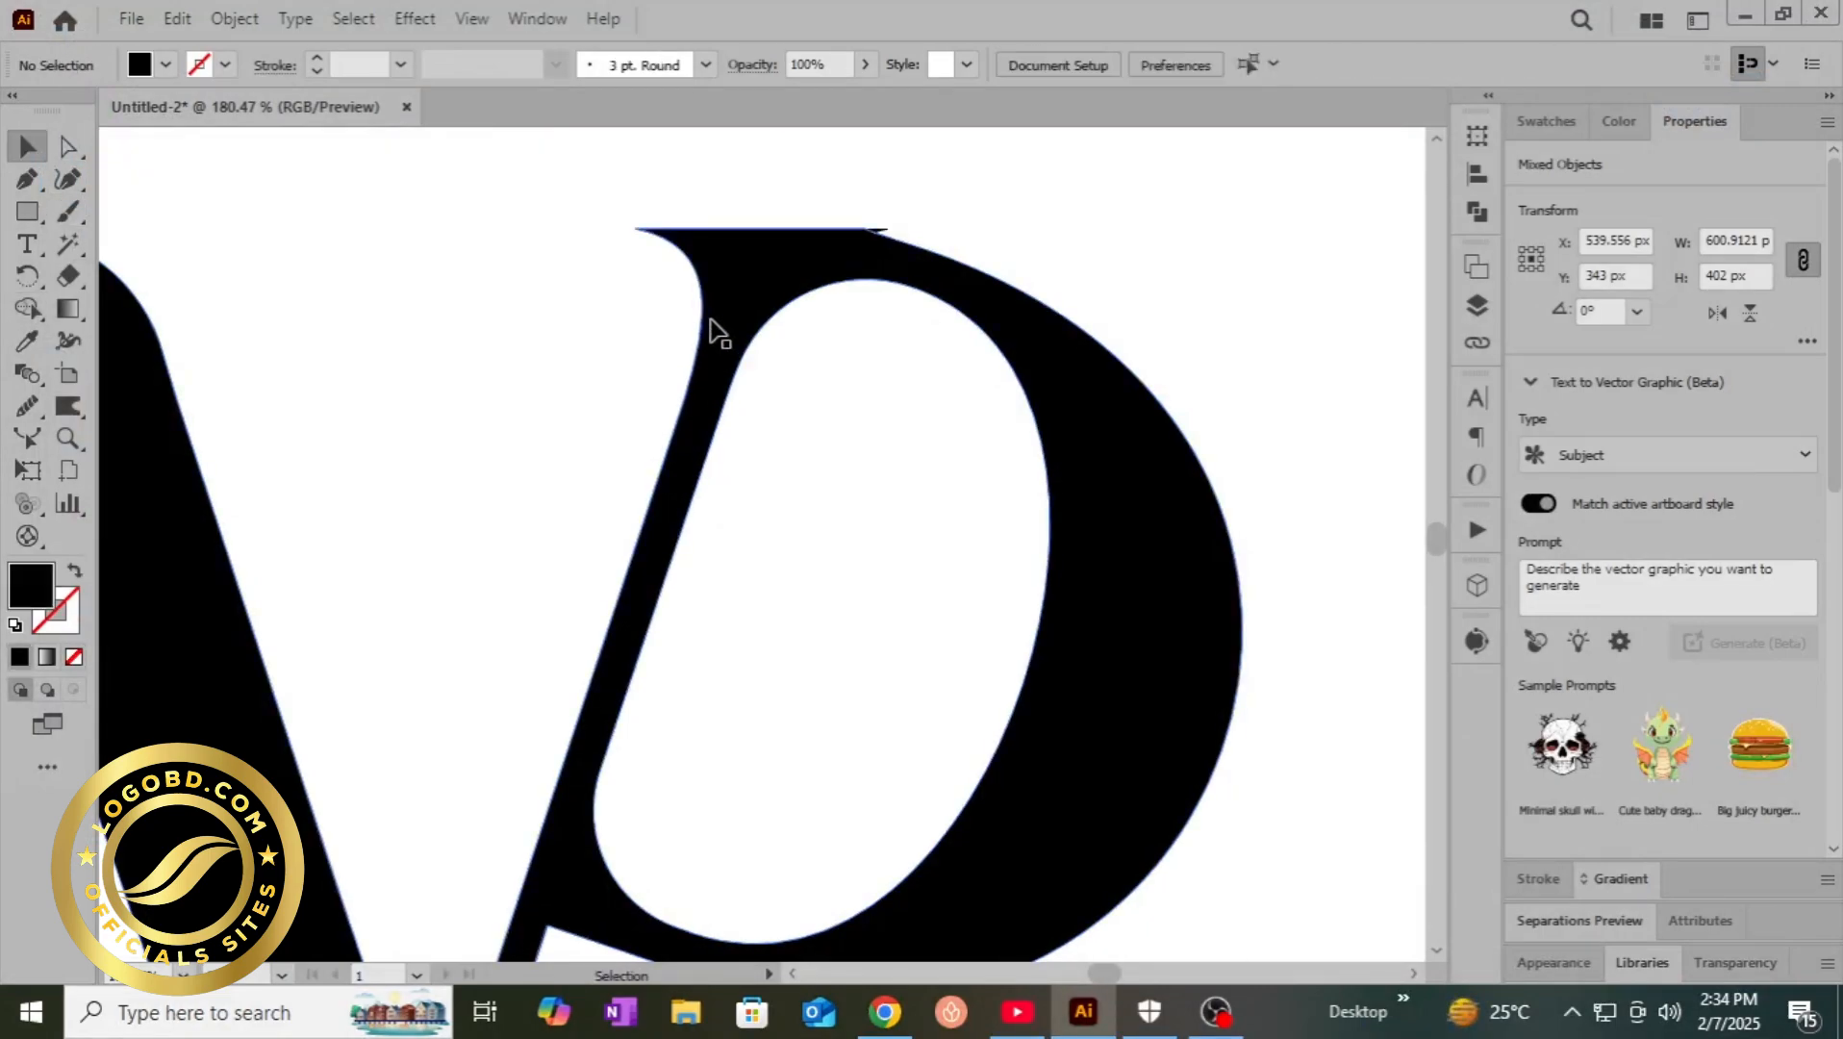
left_click_drag(710, 320, 709, 364)
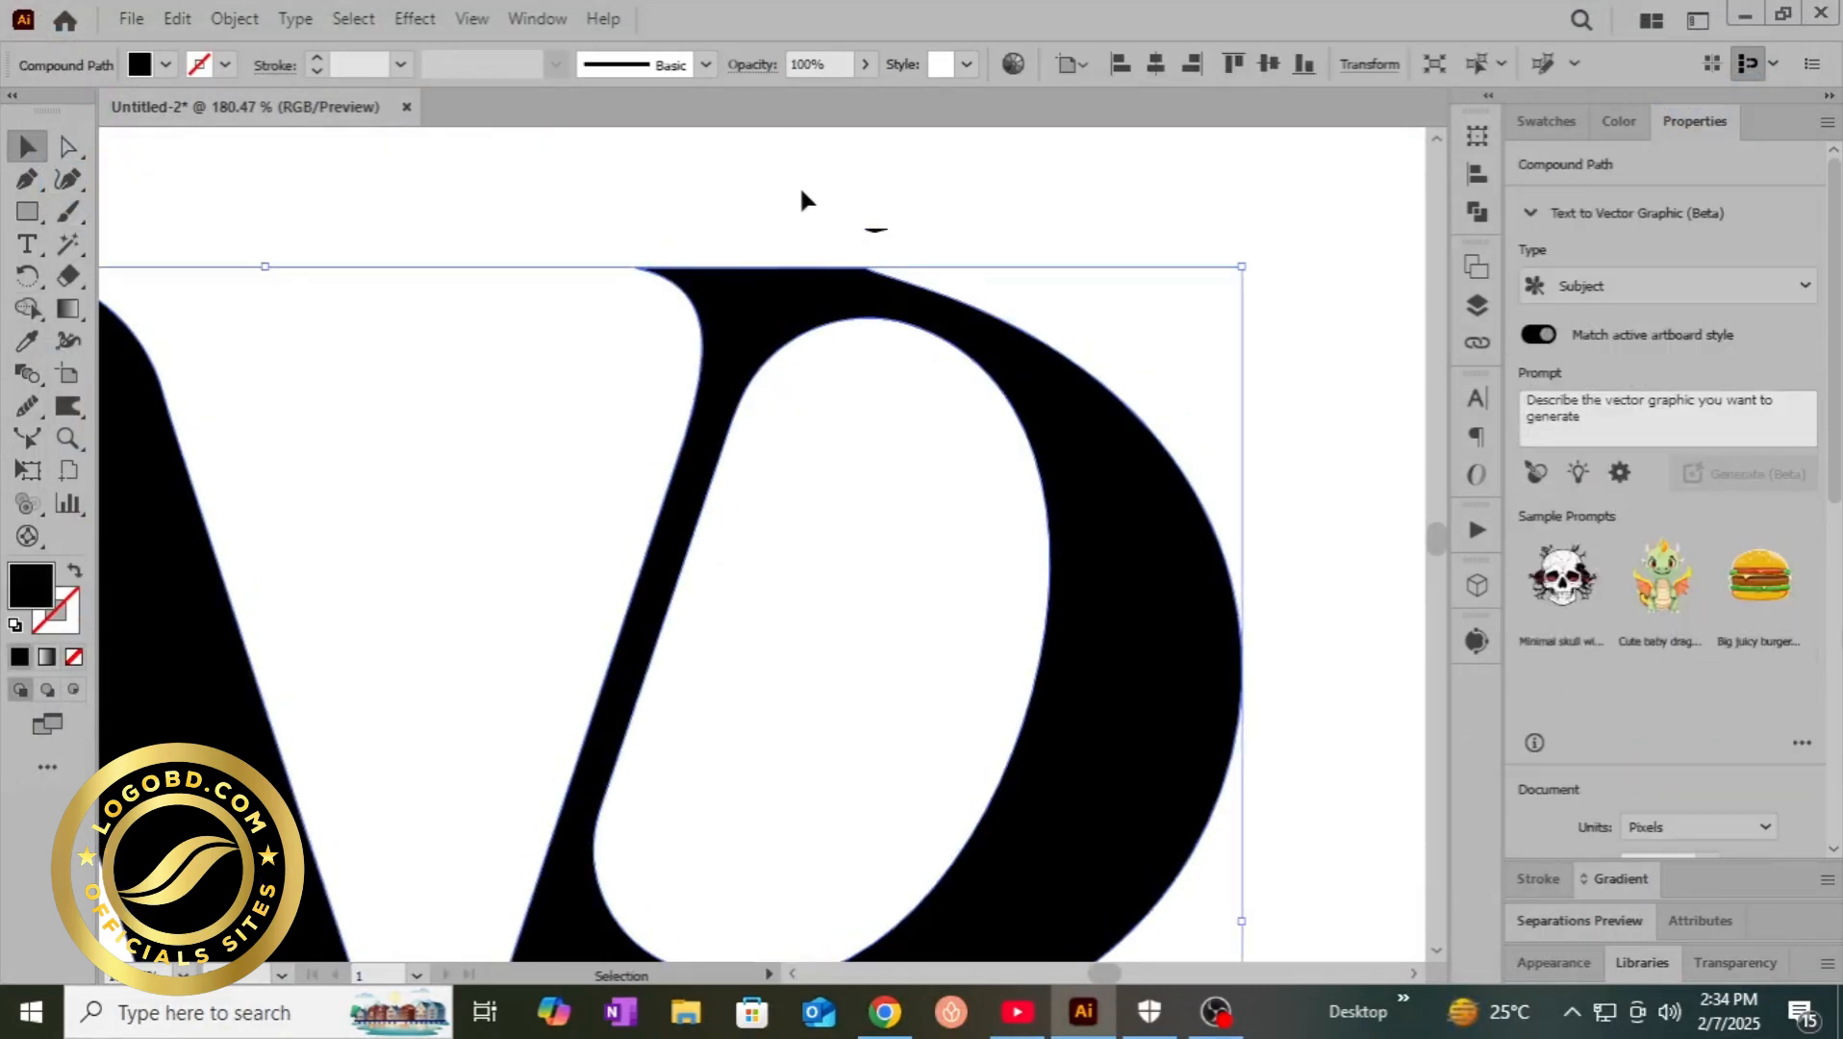
left_click(912, 247)
key("Delete")
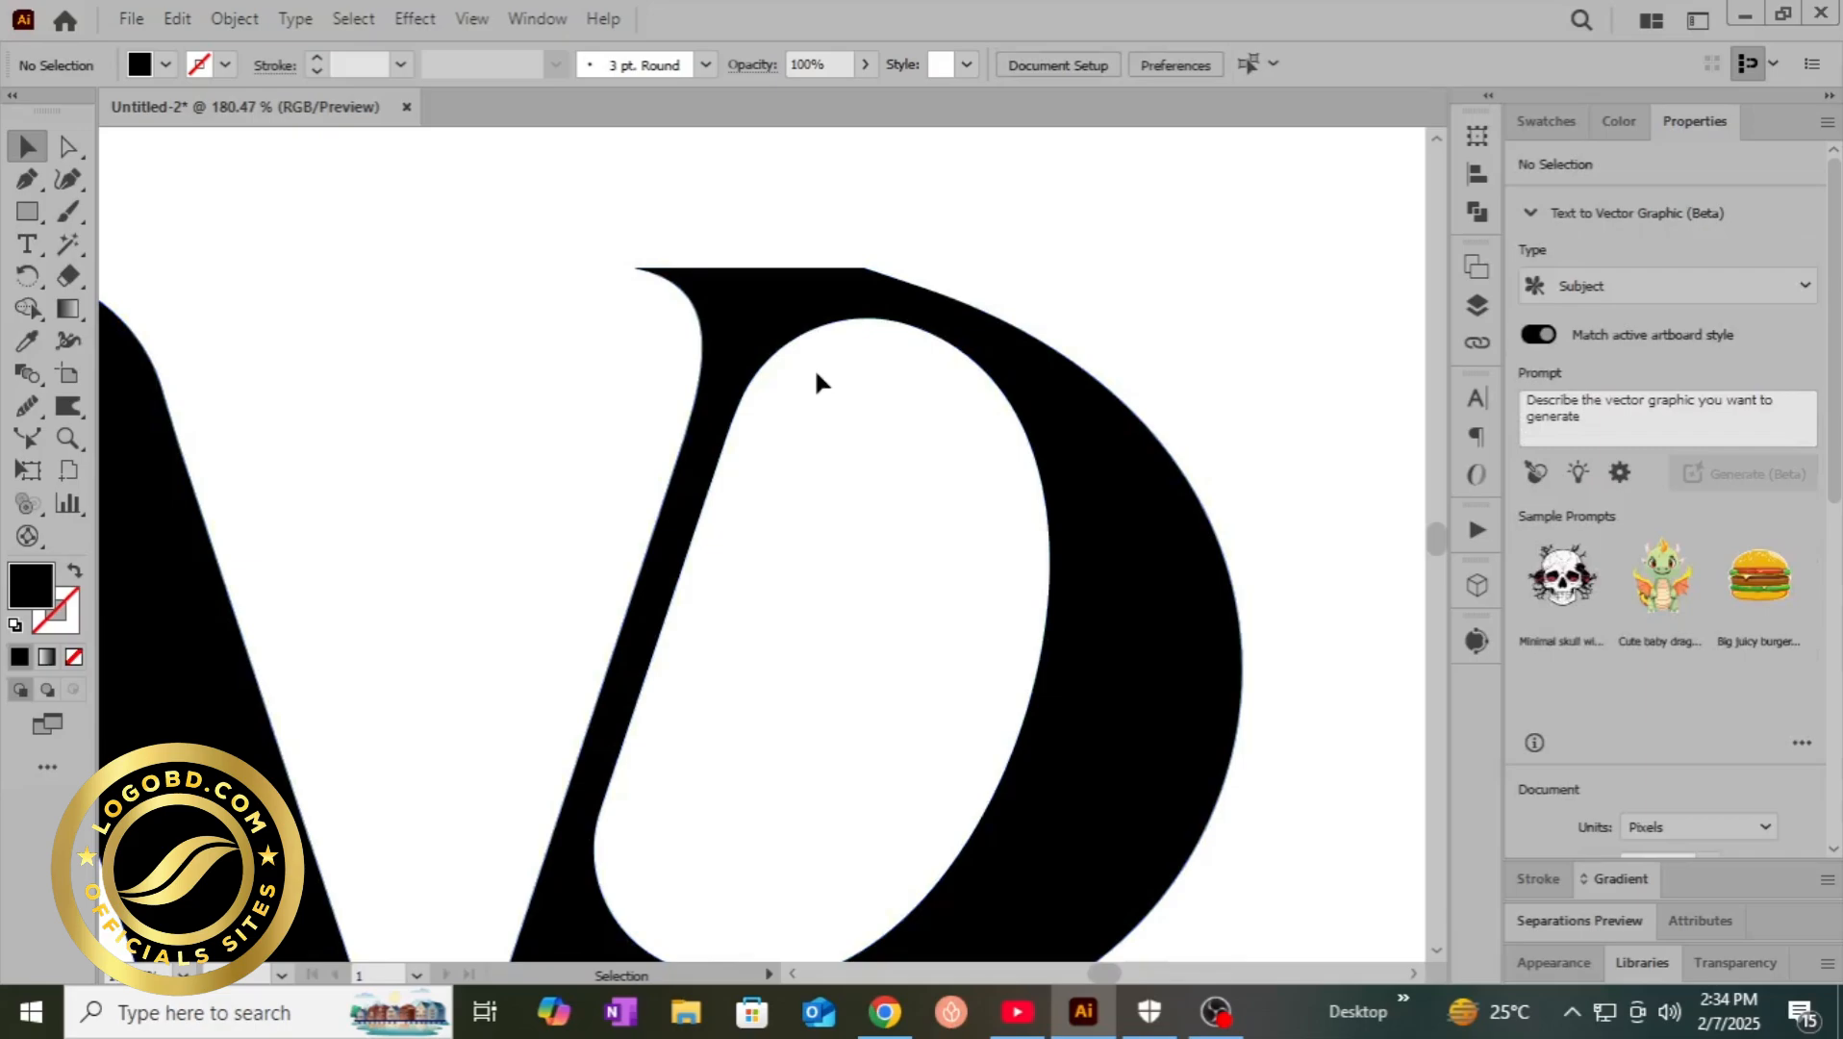
- Move the whole WP monogram up and slightly to the left on the artboard
left_click(68, 438)
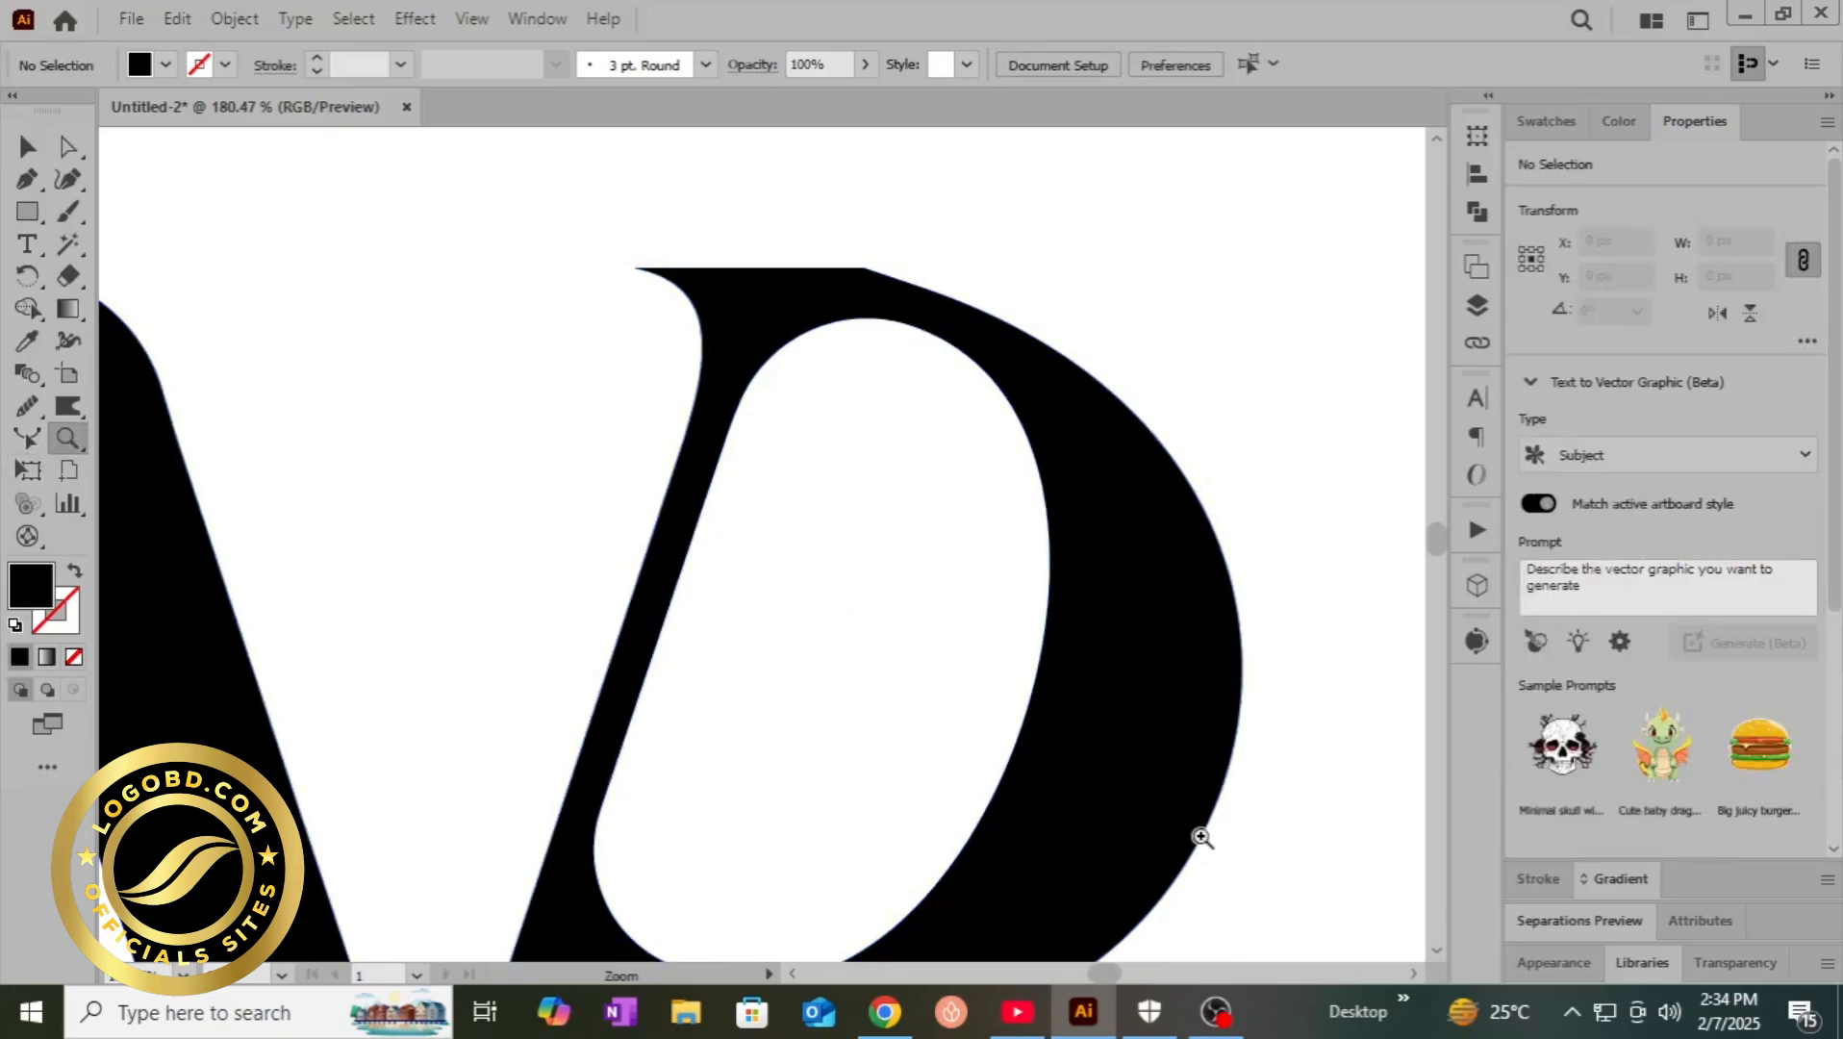
left_click_drag(1202, 837, 979, 481)
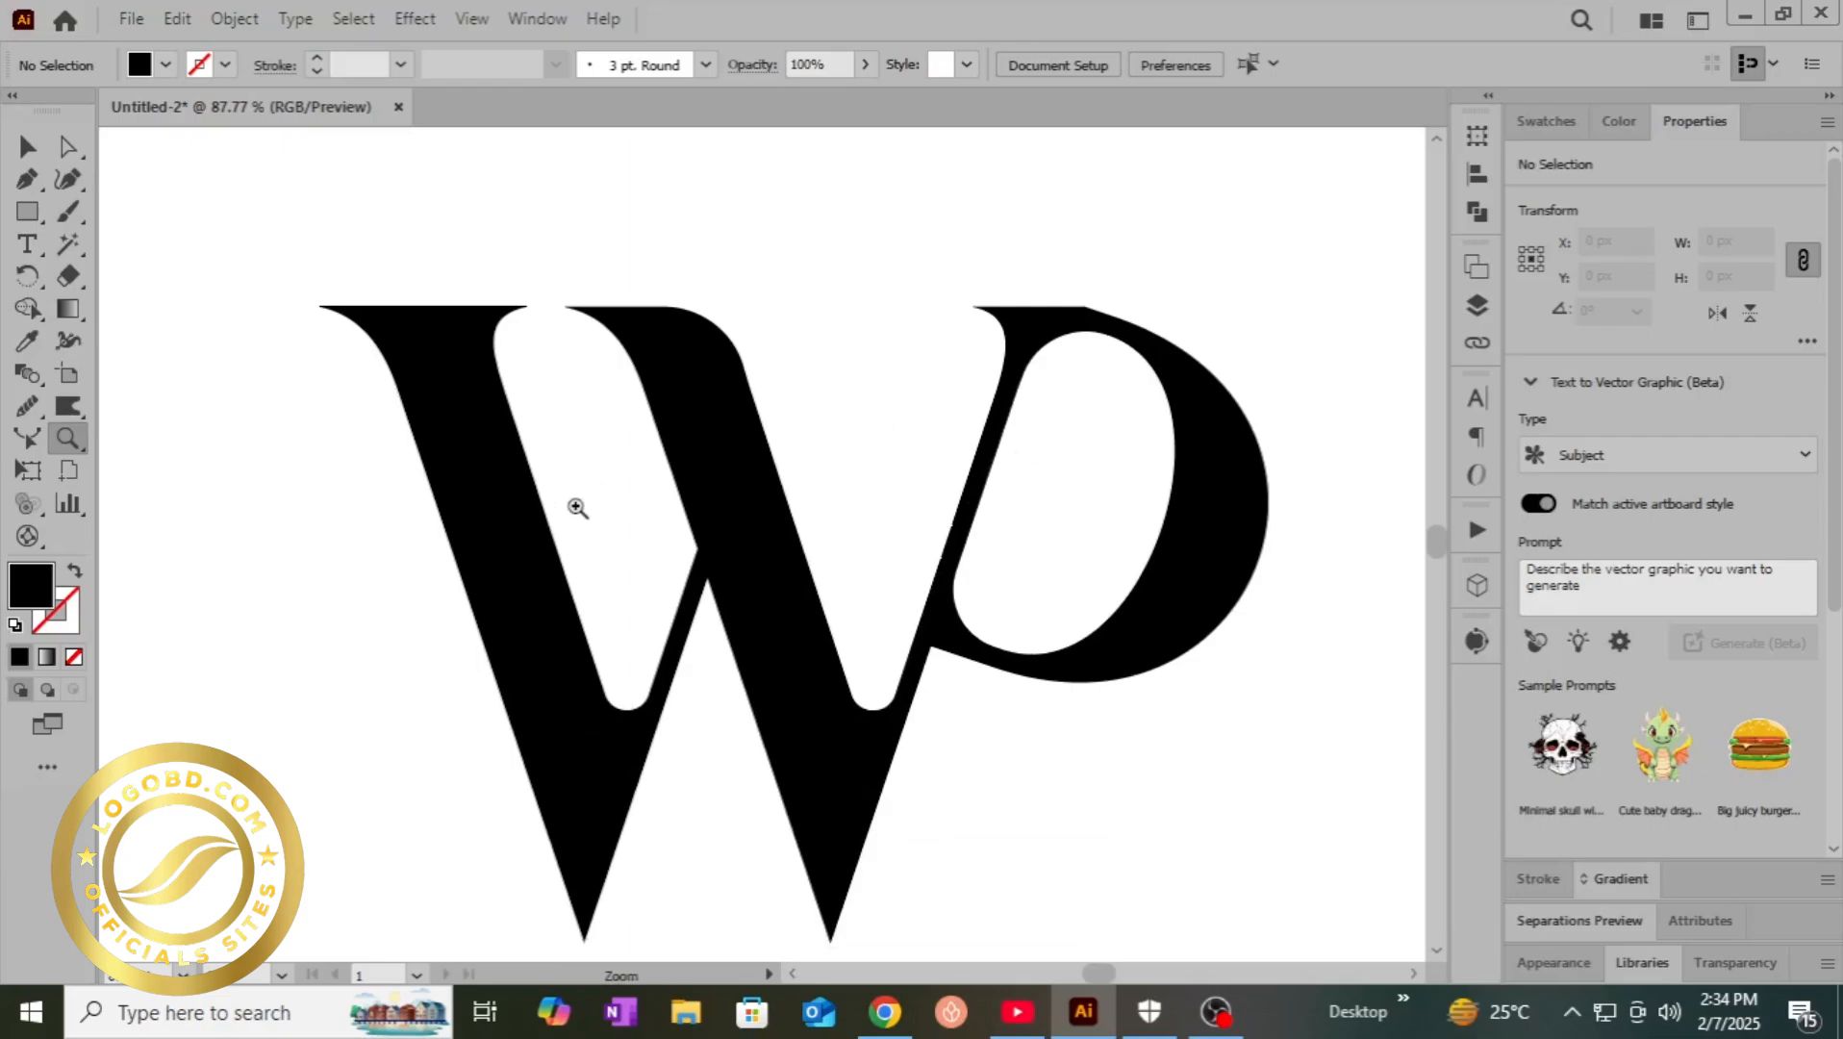
left_click(27, 146)
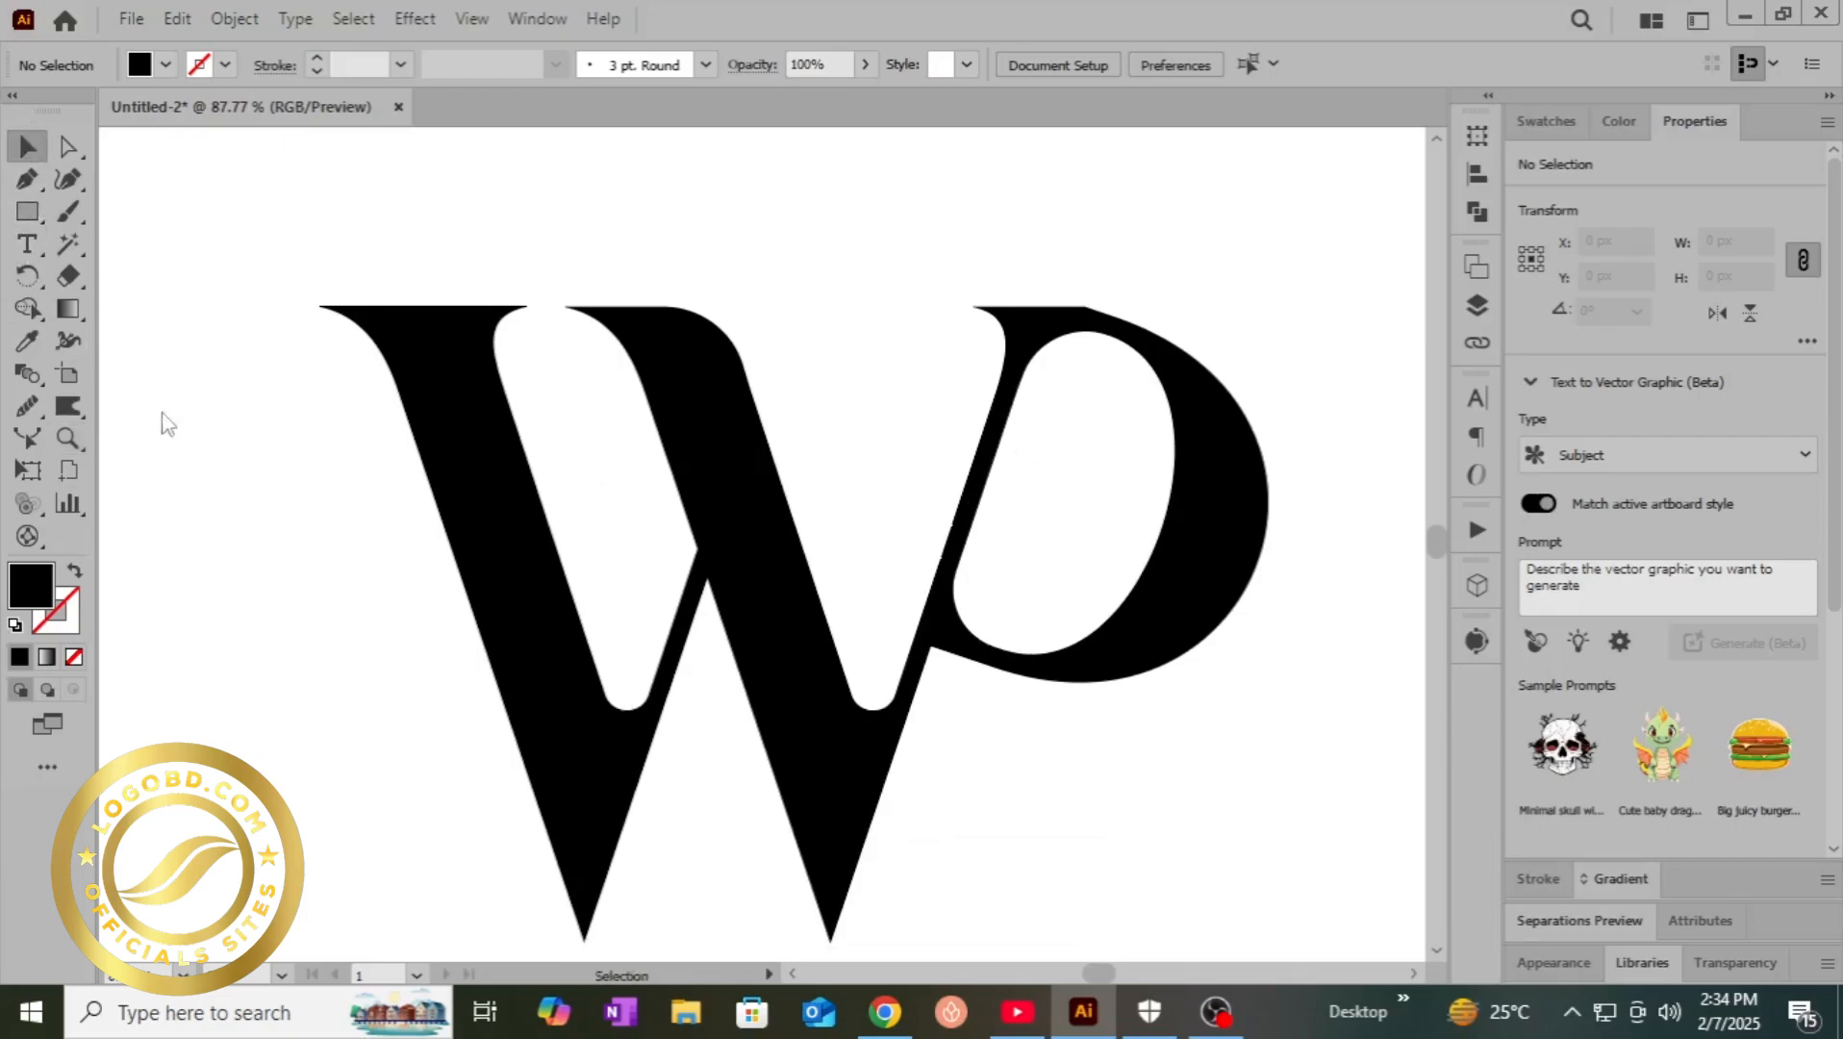
mouse_move(484, 594)
left_mouse_down()
mouse_move(430, 534)
mouse_move(461, 520)
left_mouse_up()
left_click(153, 408)
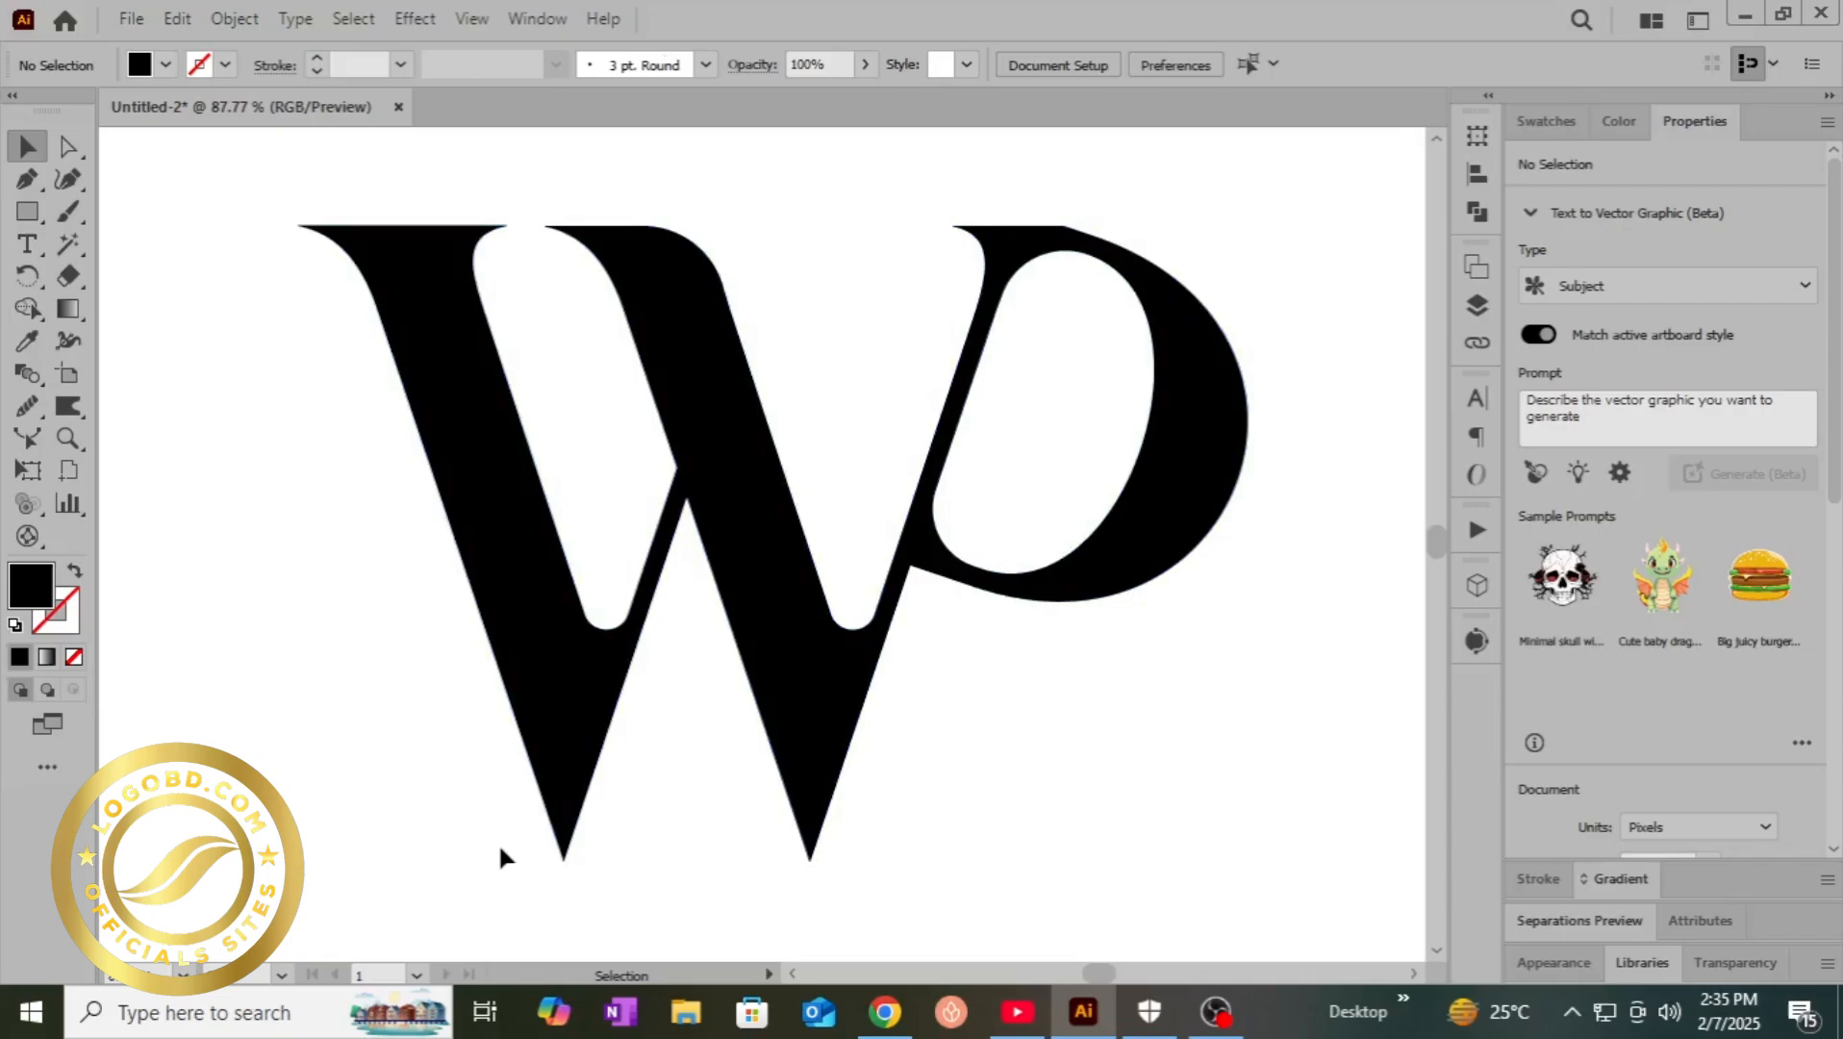
- Round both pointed bottom tips of the W
left_click(68, 146)
left_click_drag(486, 843, 979, 957)
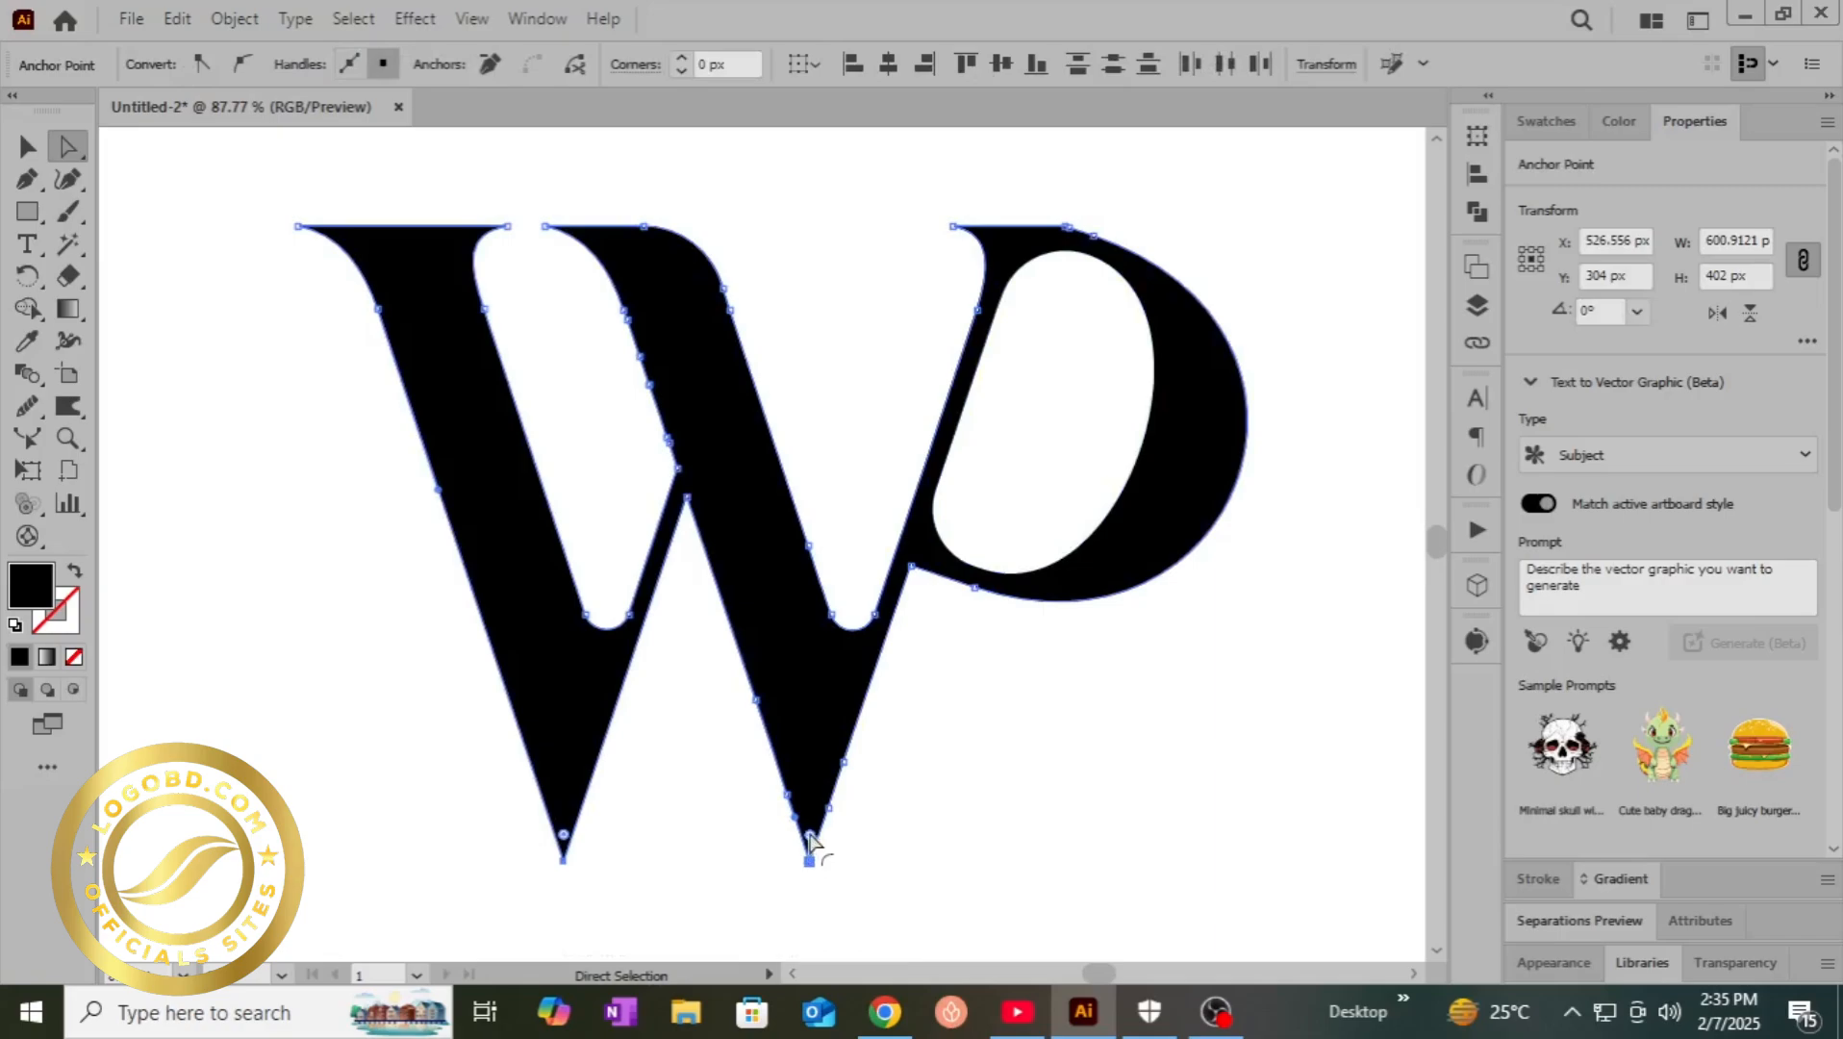
left_click_drag(811, 842, 811, 741)
left_click(717, 778)
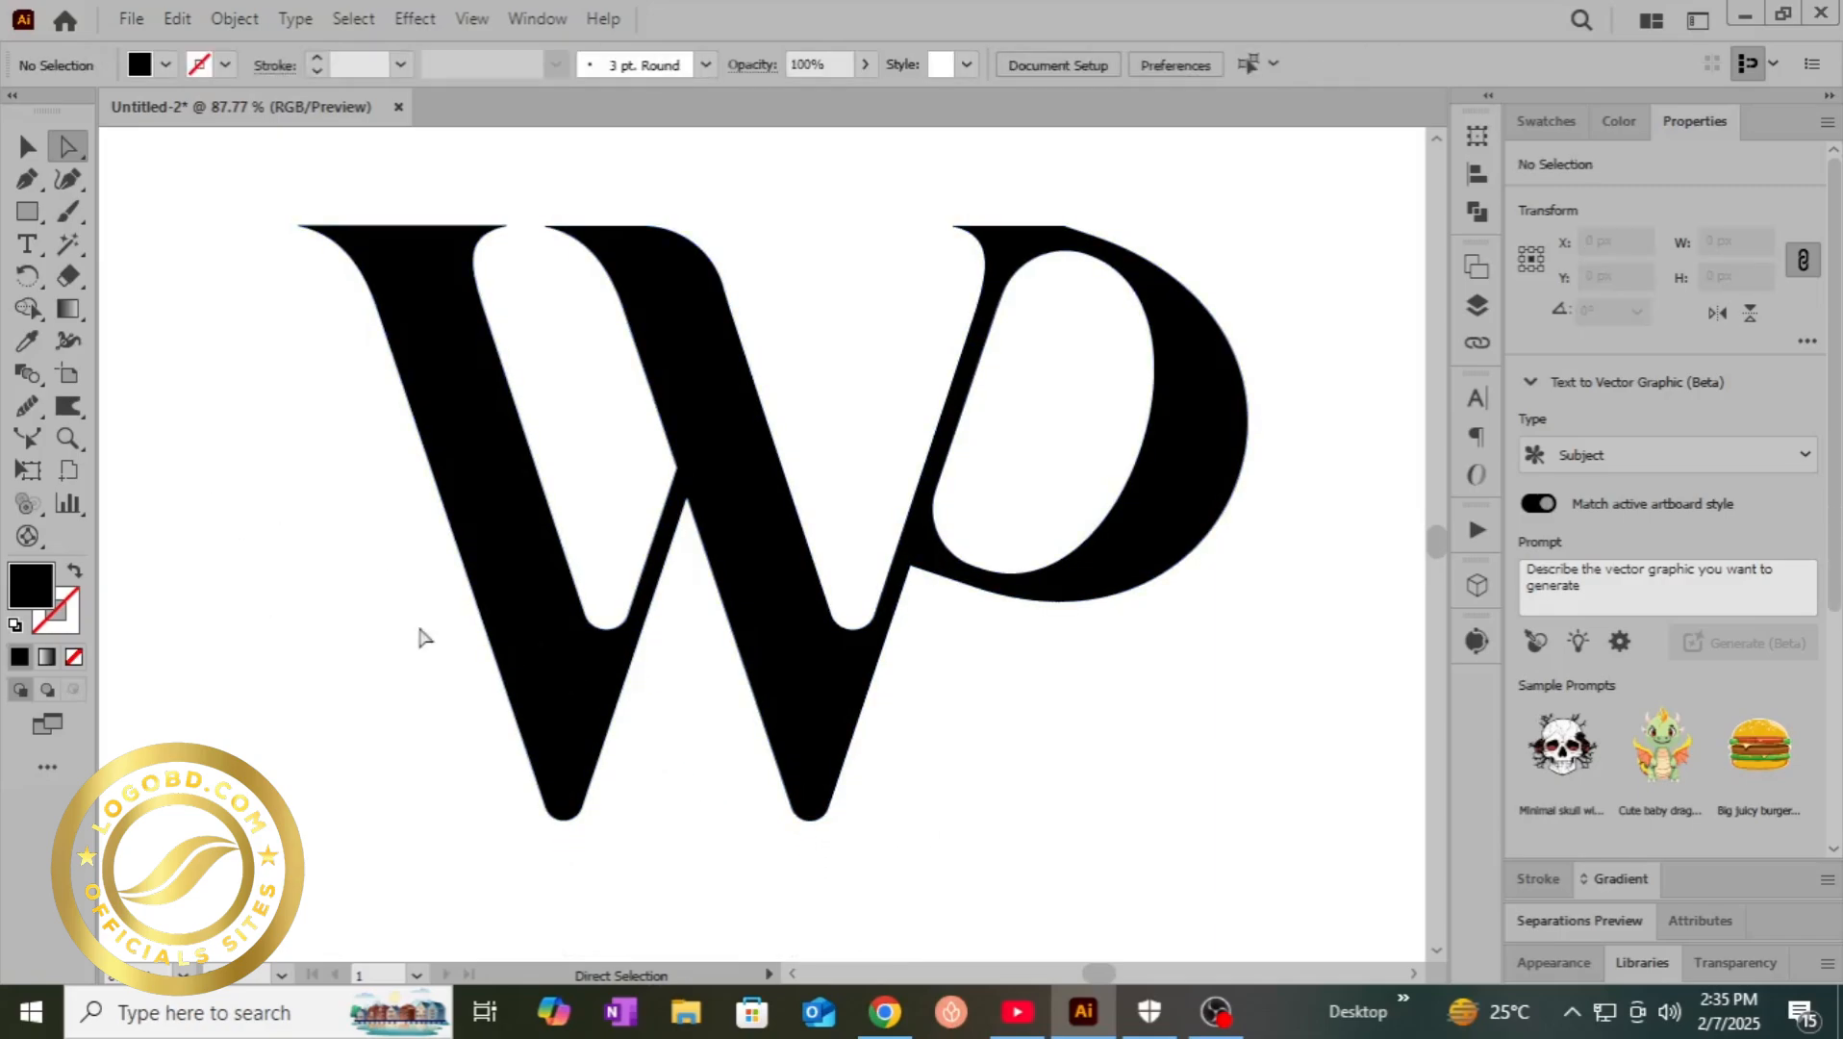
- Round the right corner of the serif on the W's first stroke to match the middle serif's curve
left_click_drag(509, 196, 386, 324)
left_click(27, 146)
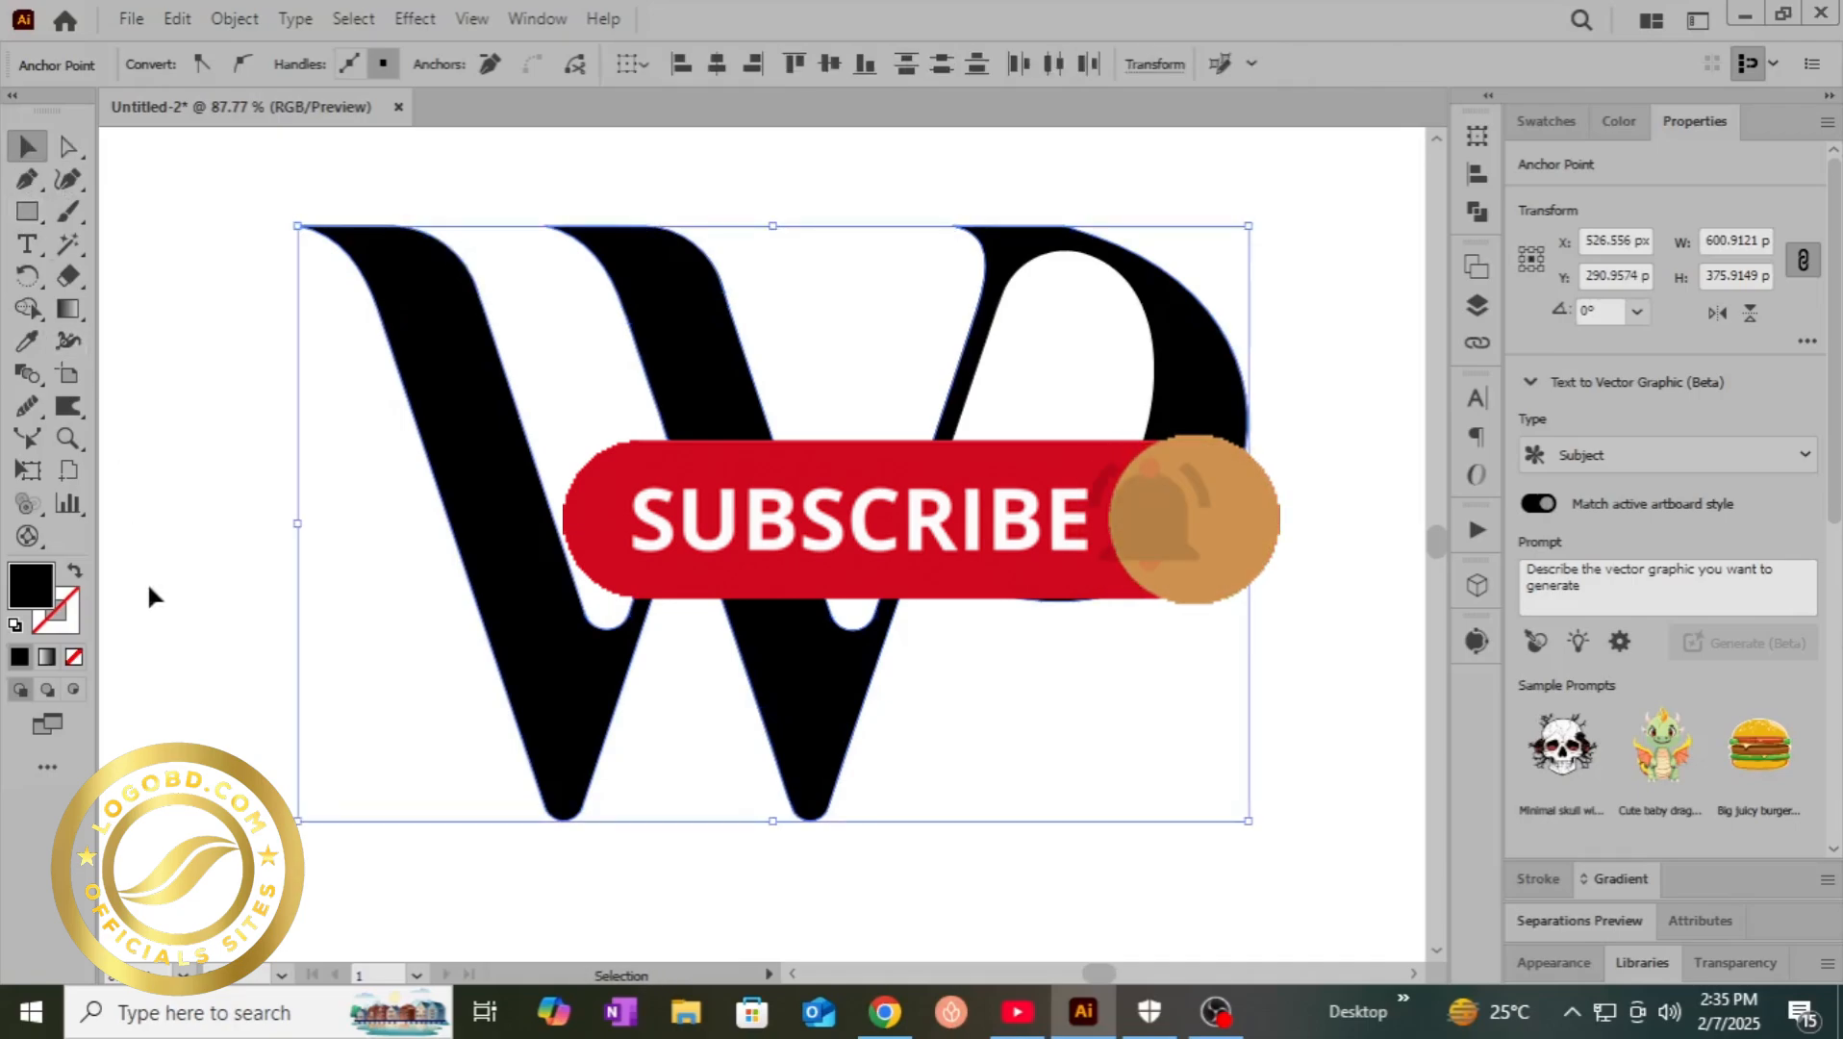
left_click(206, 498)
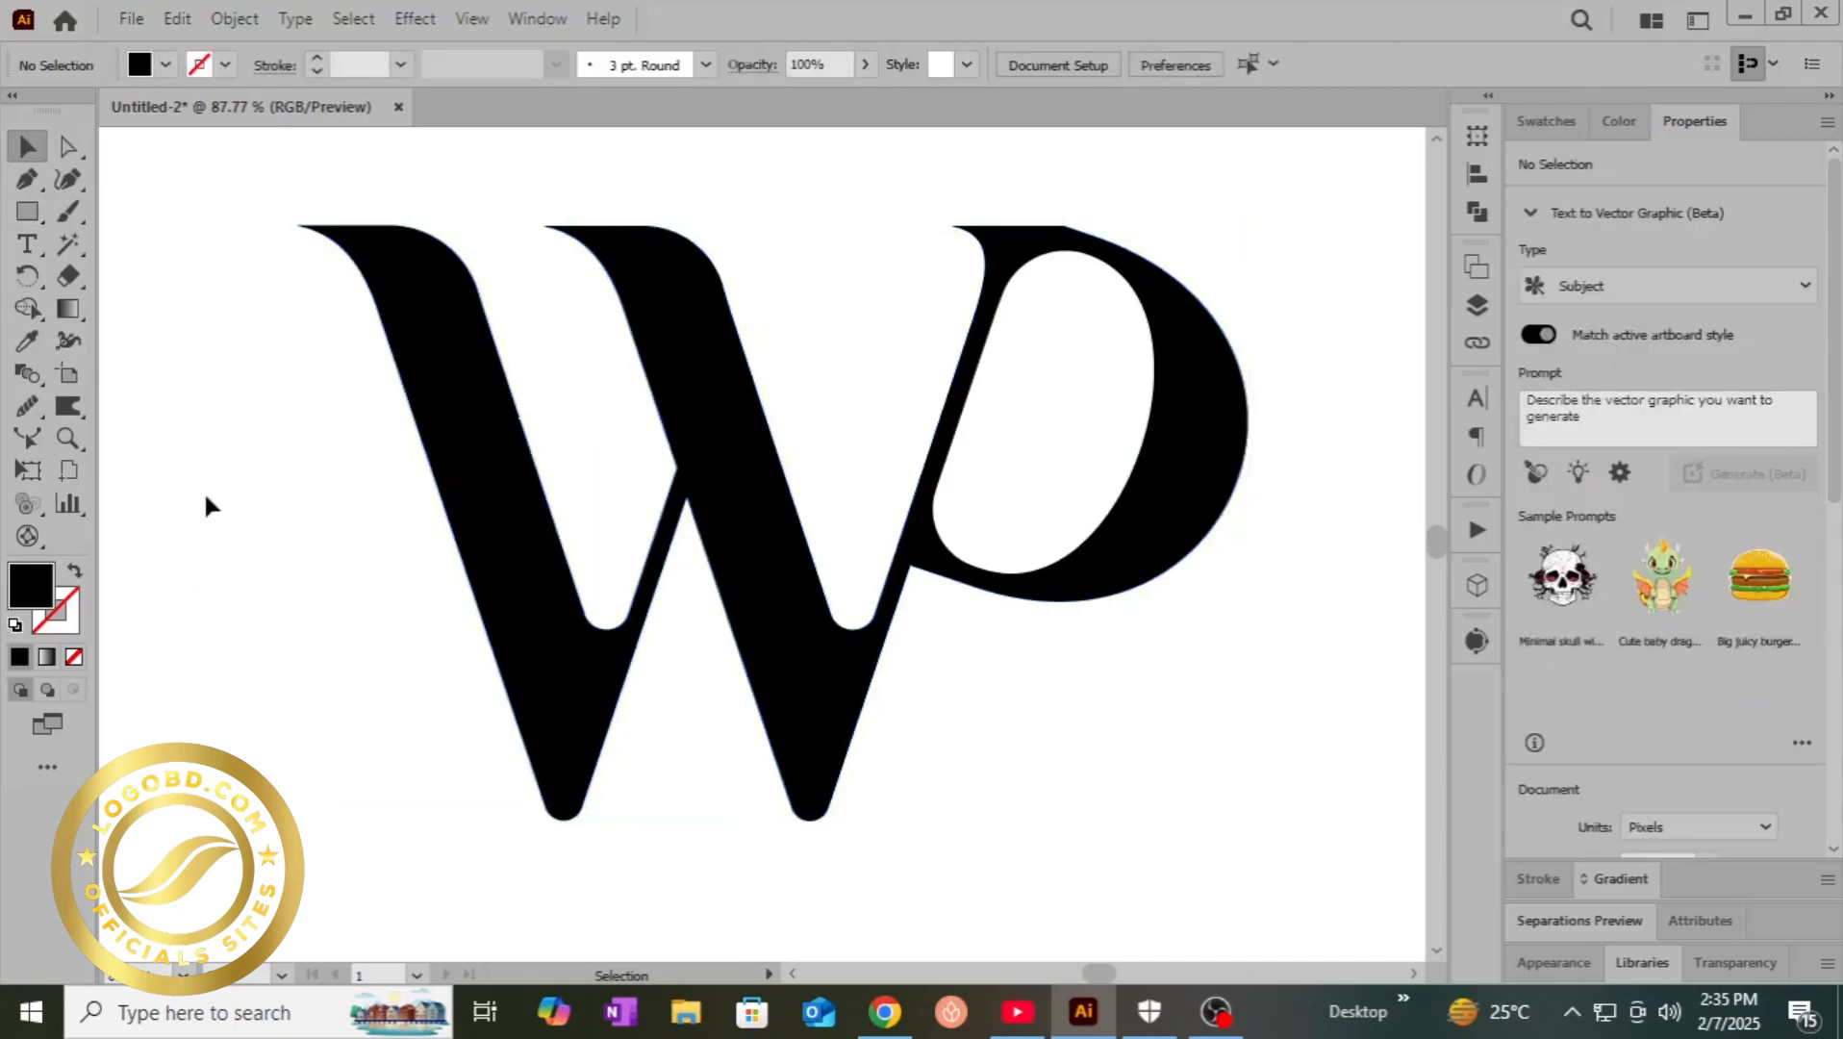
- Round the corner where the P's flat top meets its bowl to about 19 px
left_click(1062, 228)
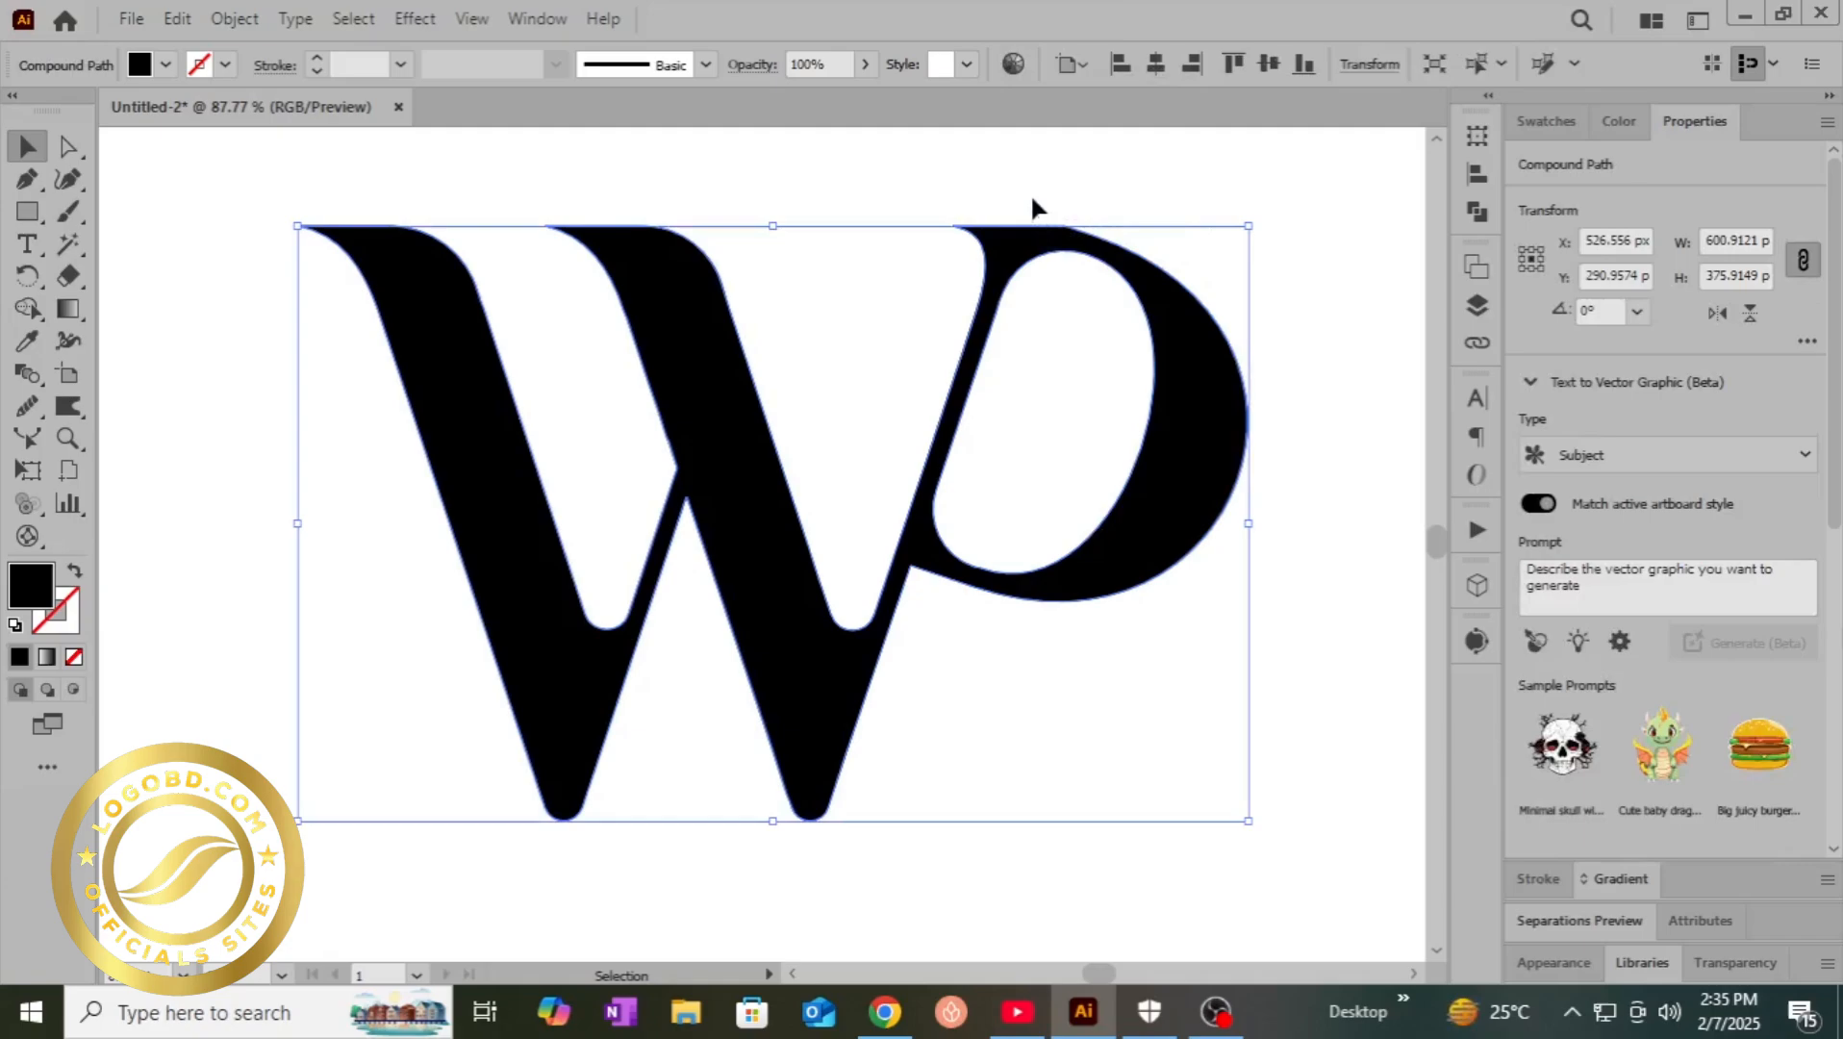
left_click(1102, 211)
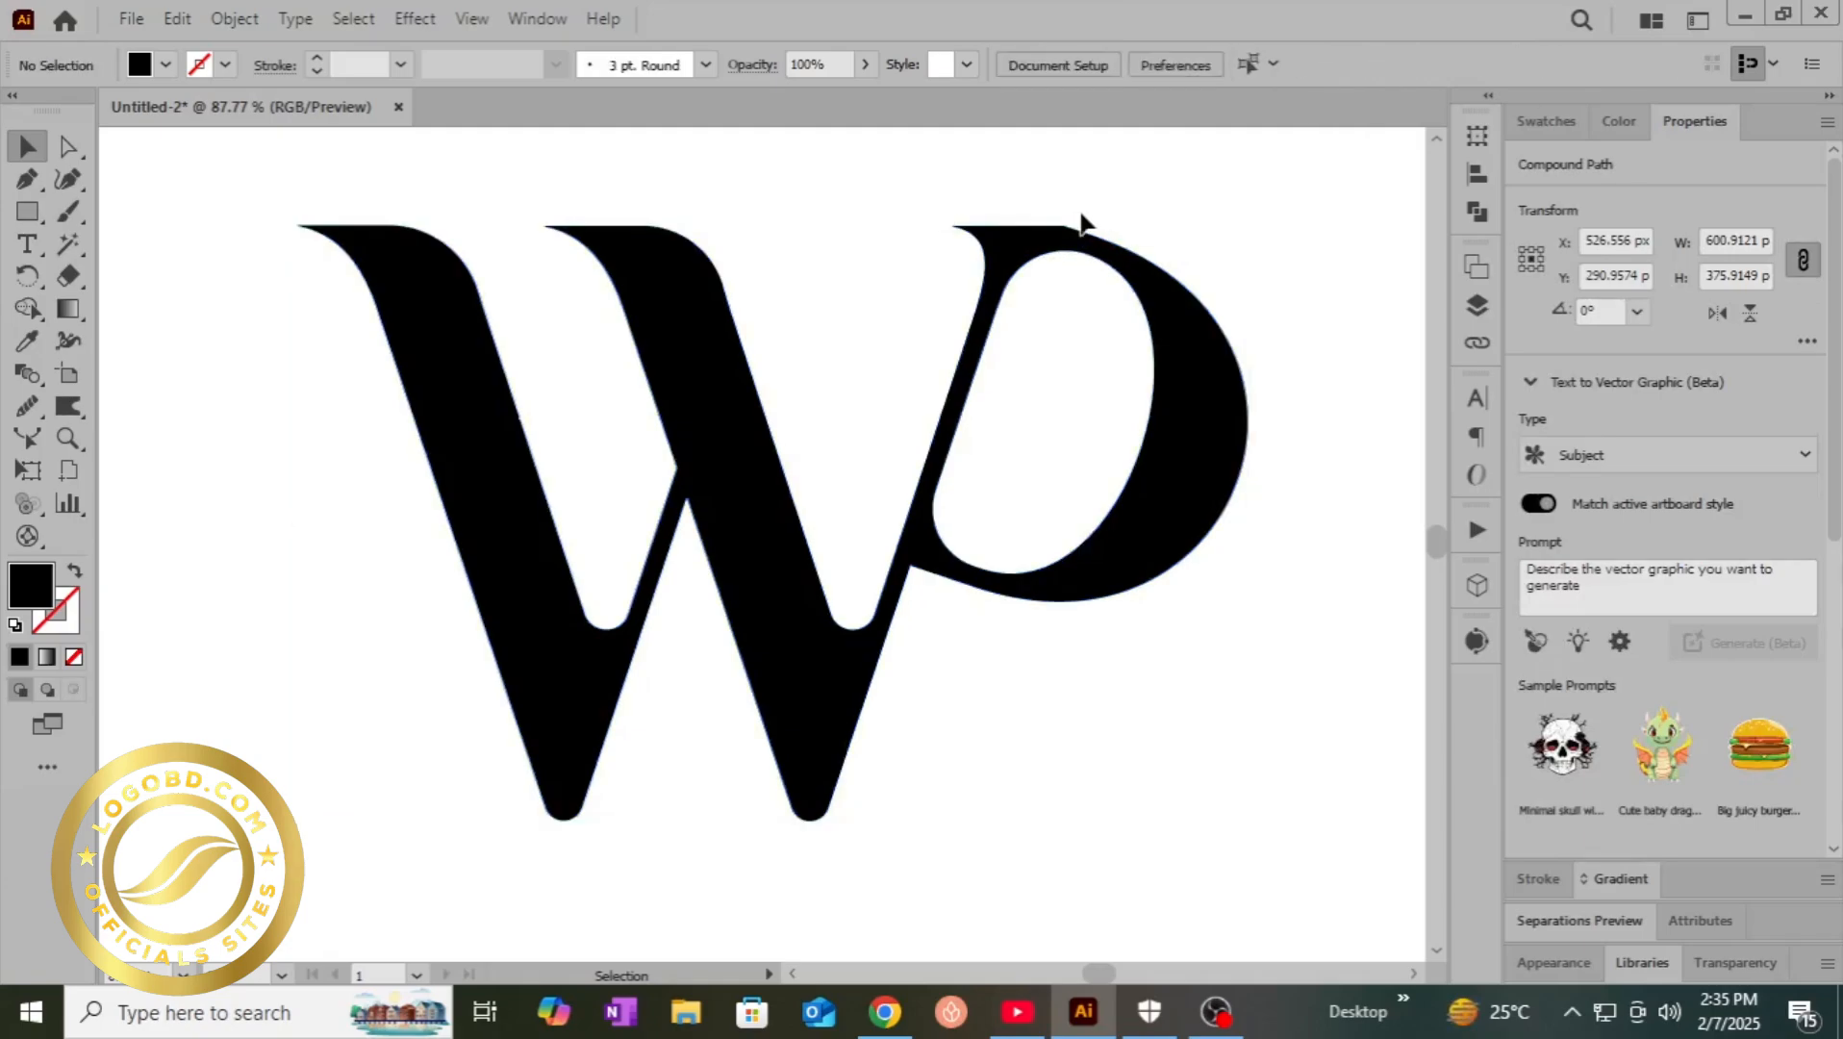
left_click(1149, 295)
left_click(894, 136)
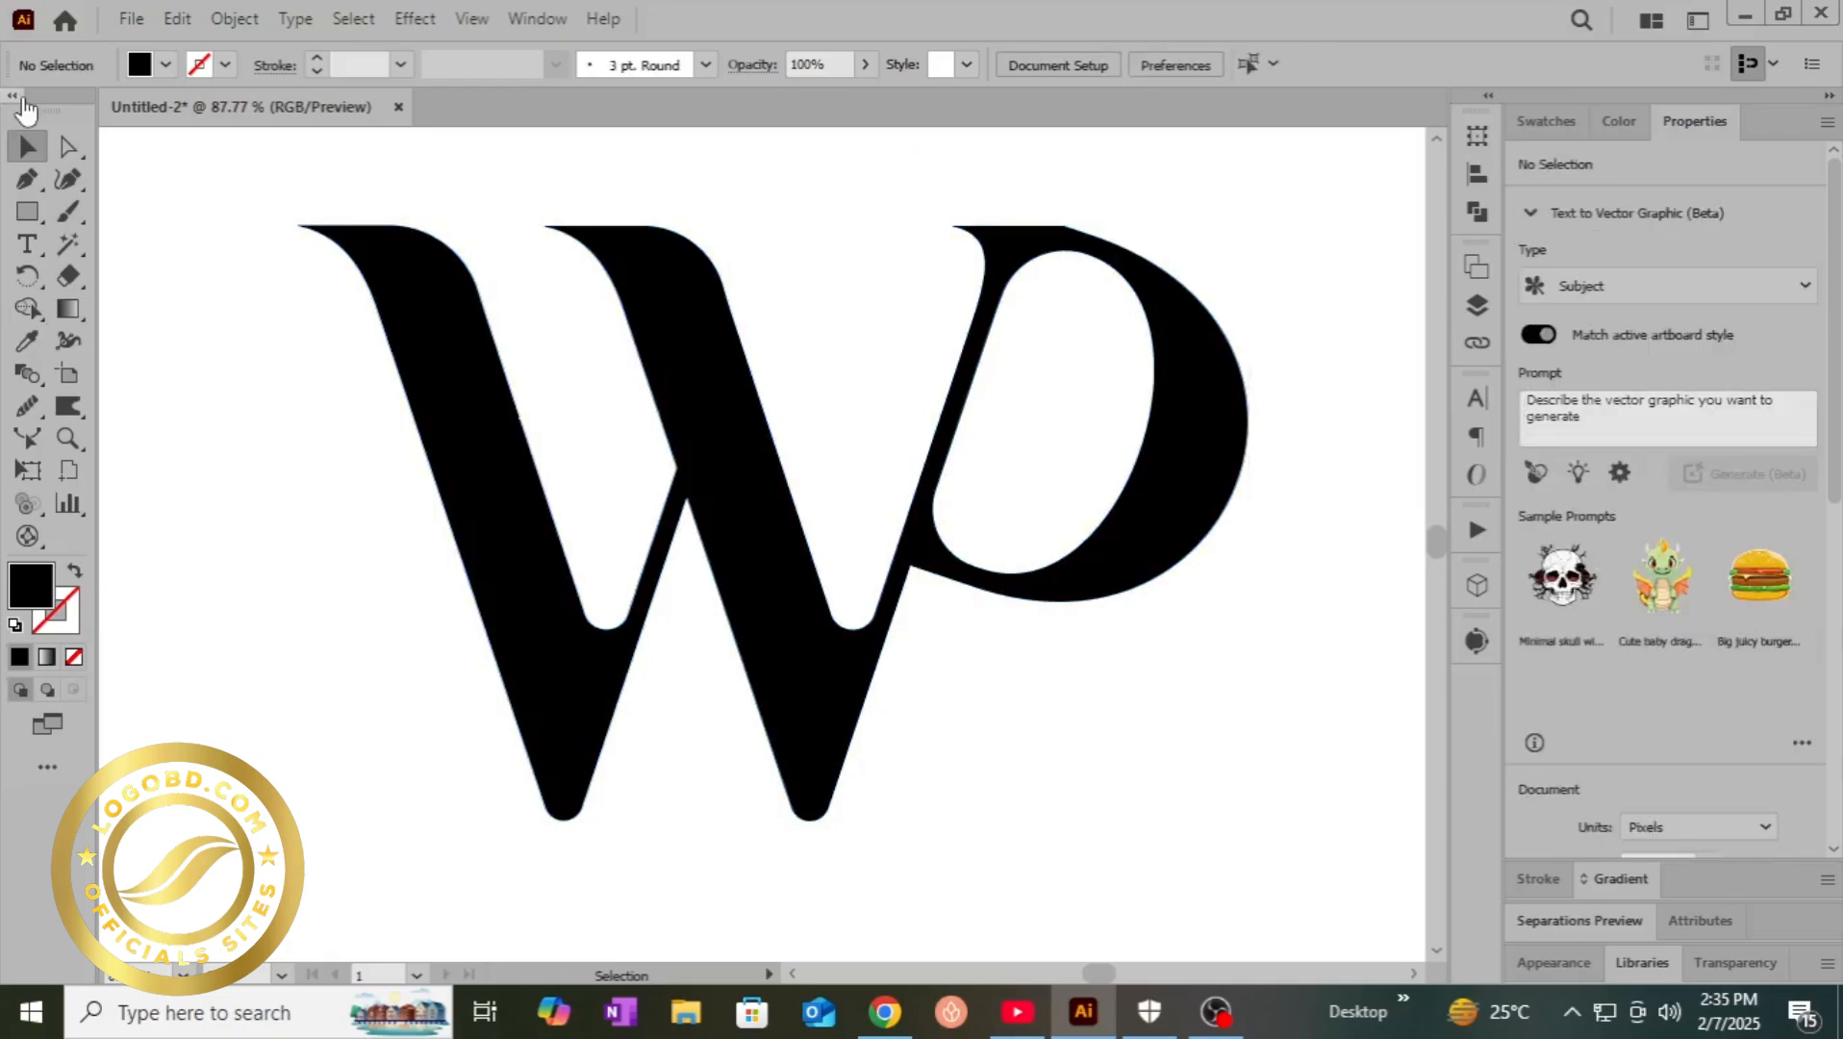
left_click(67, 150)
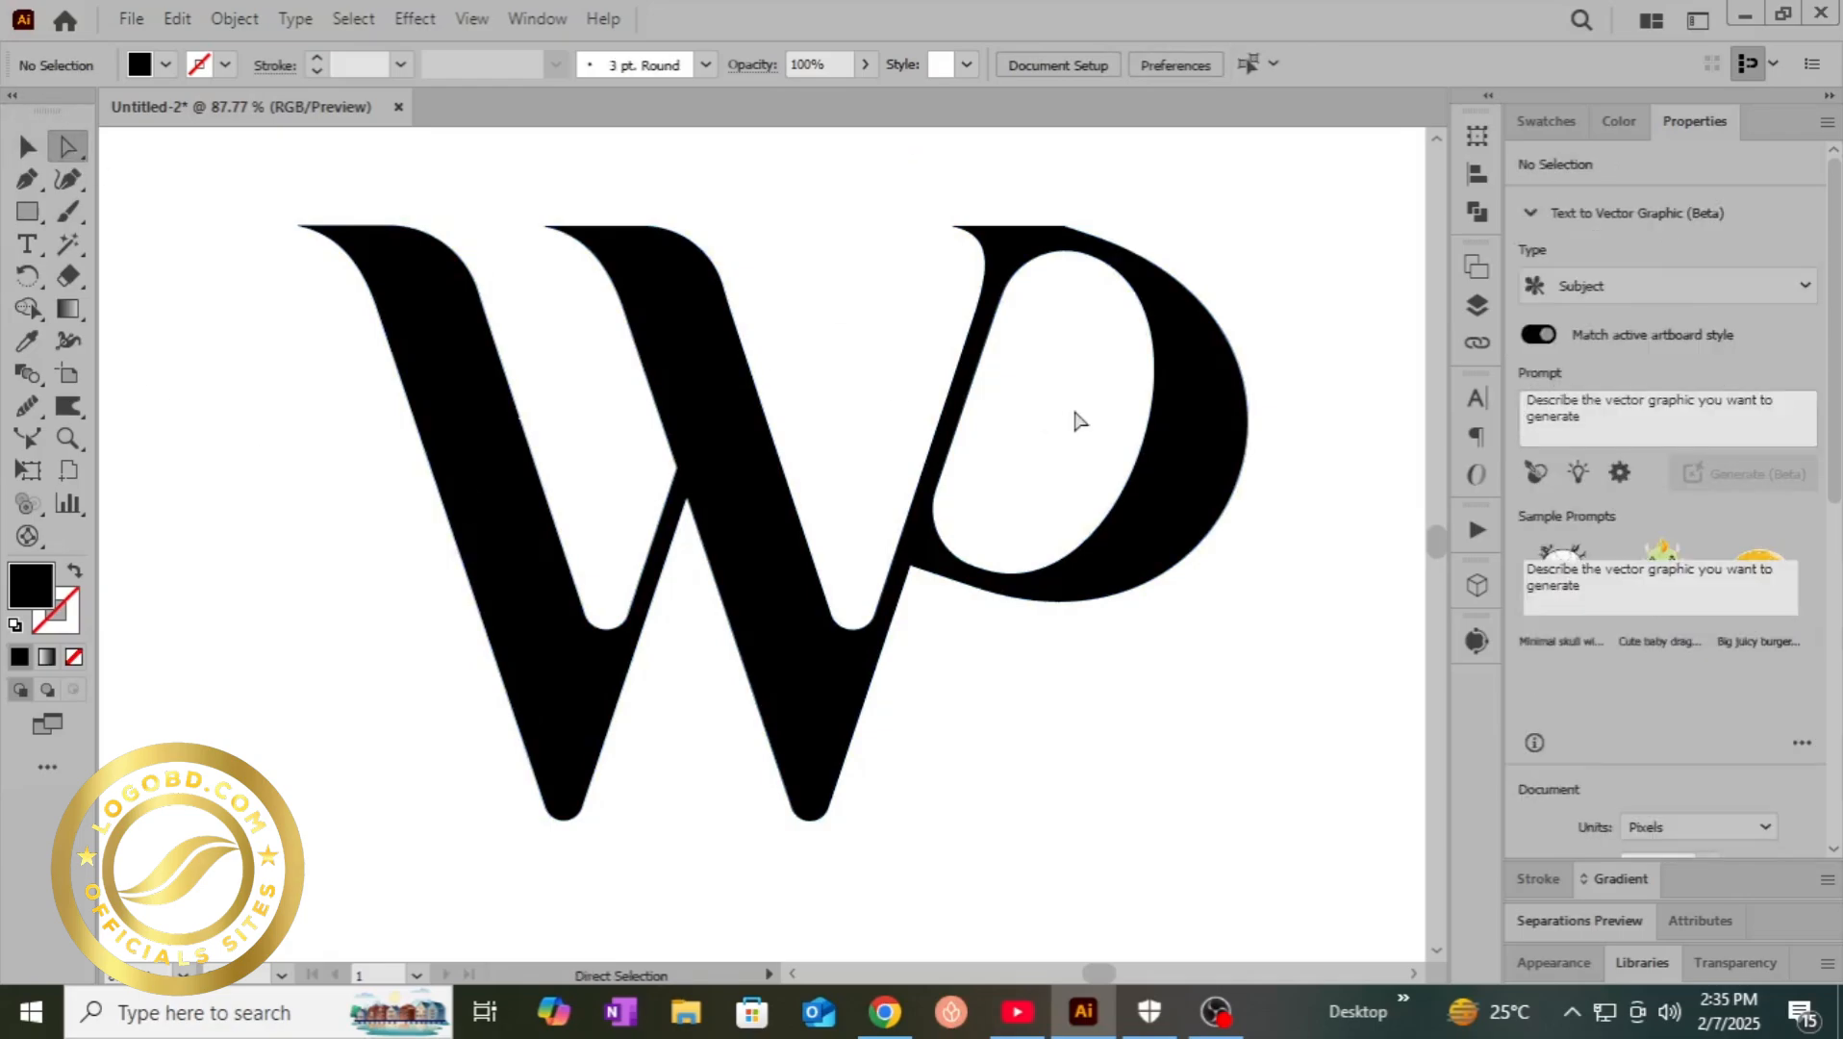
left_click(1097, 254)
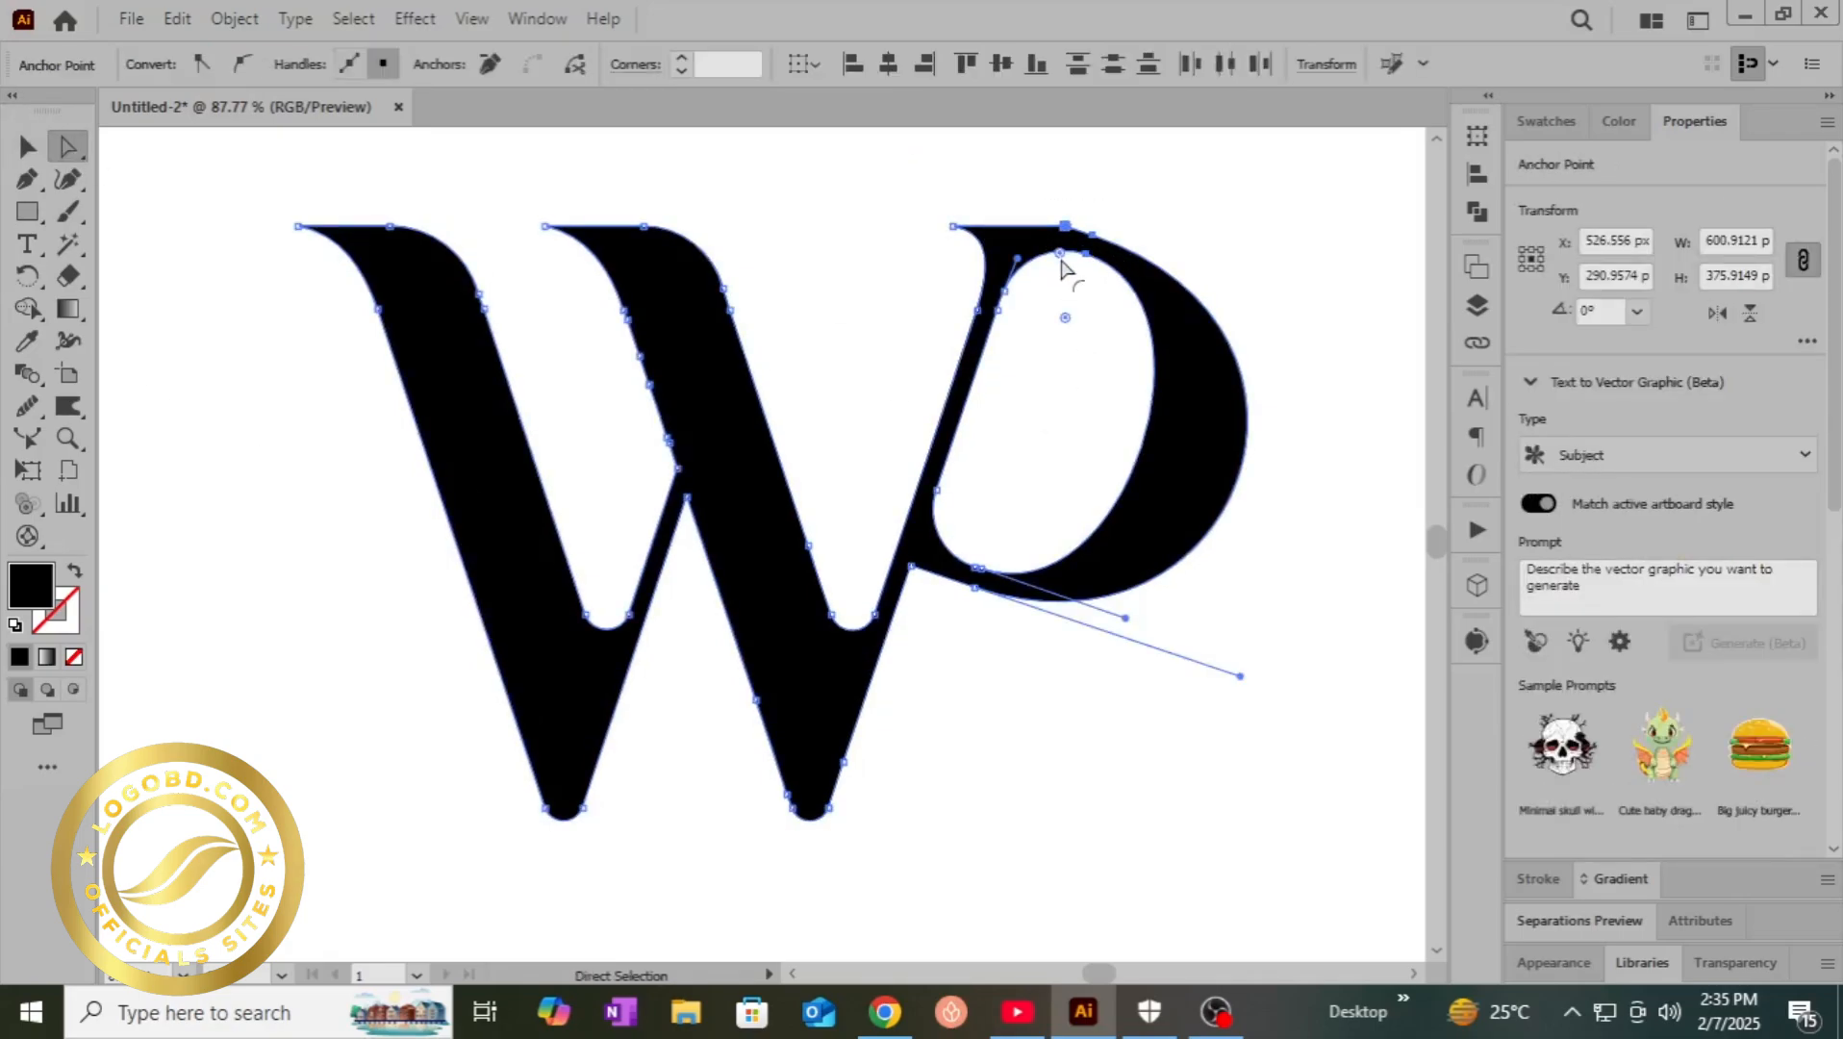
left_click_drag(1062, 269, 1057, 289)
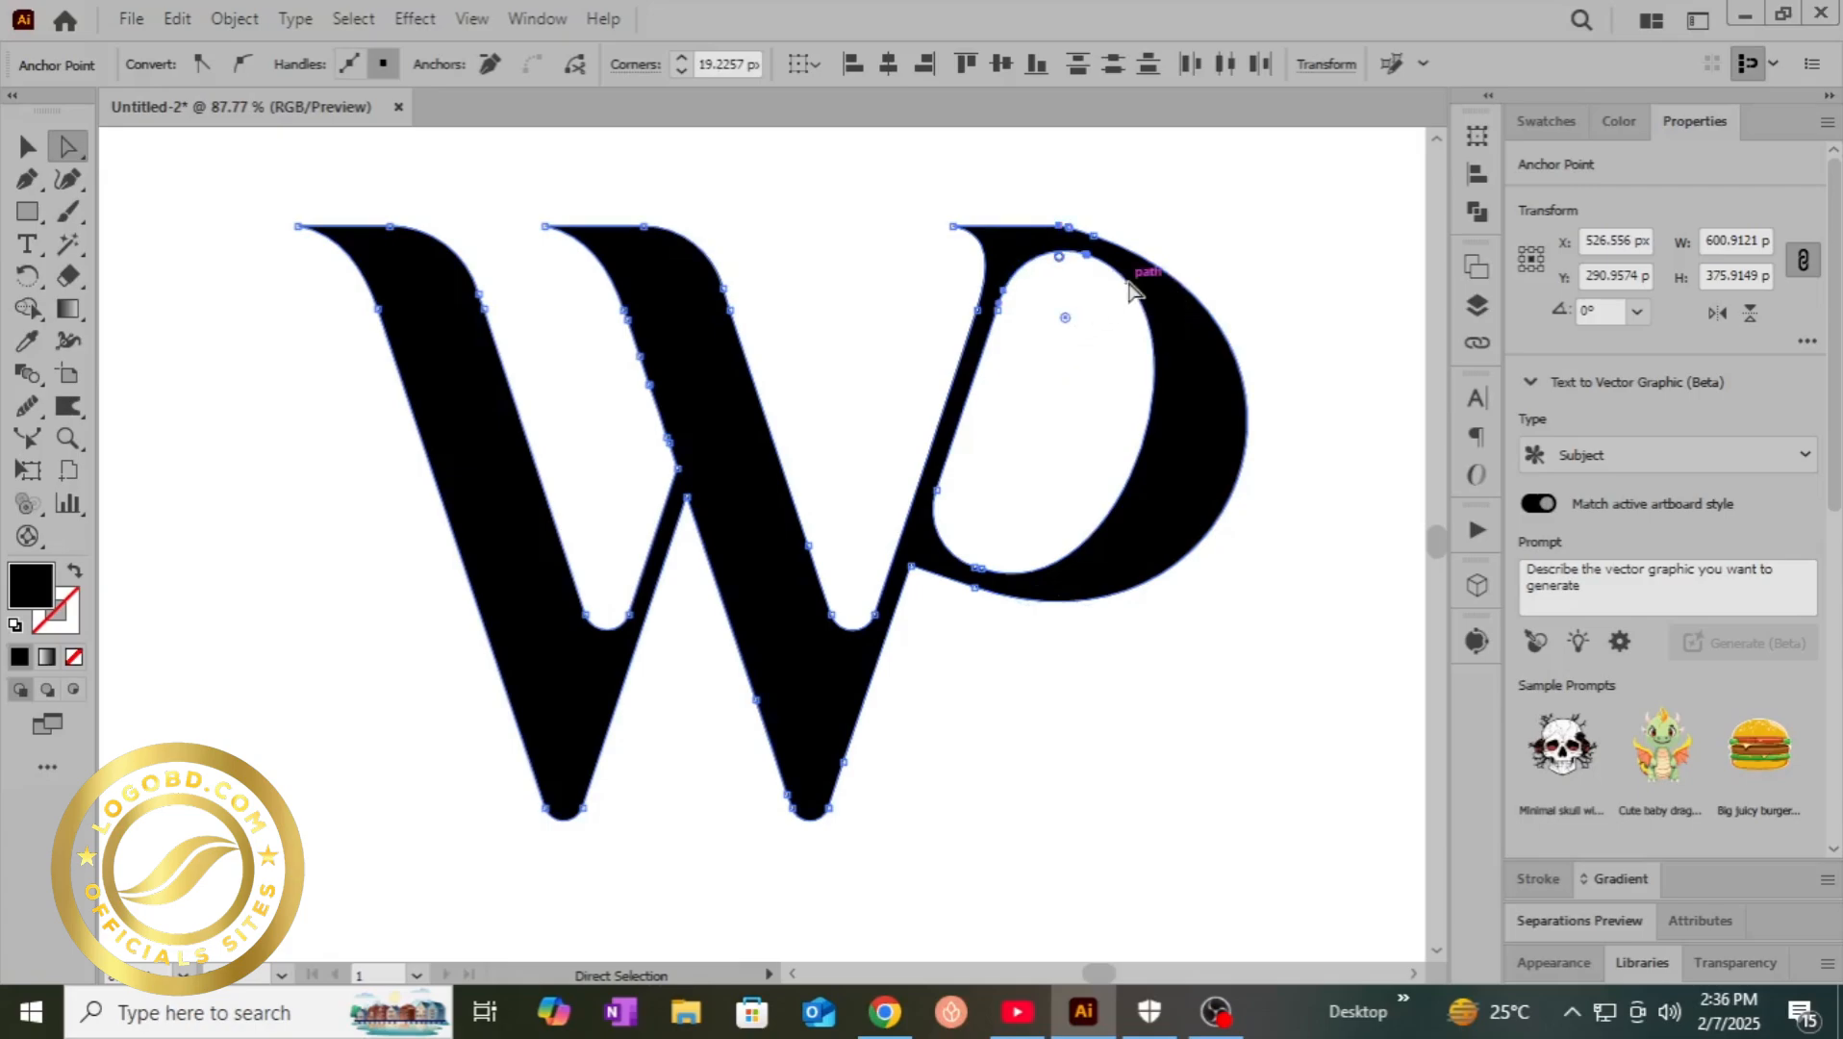
left_click(27, 146)
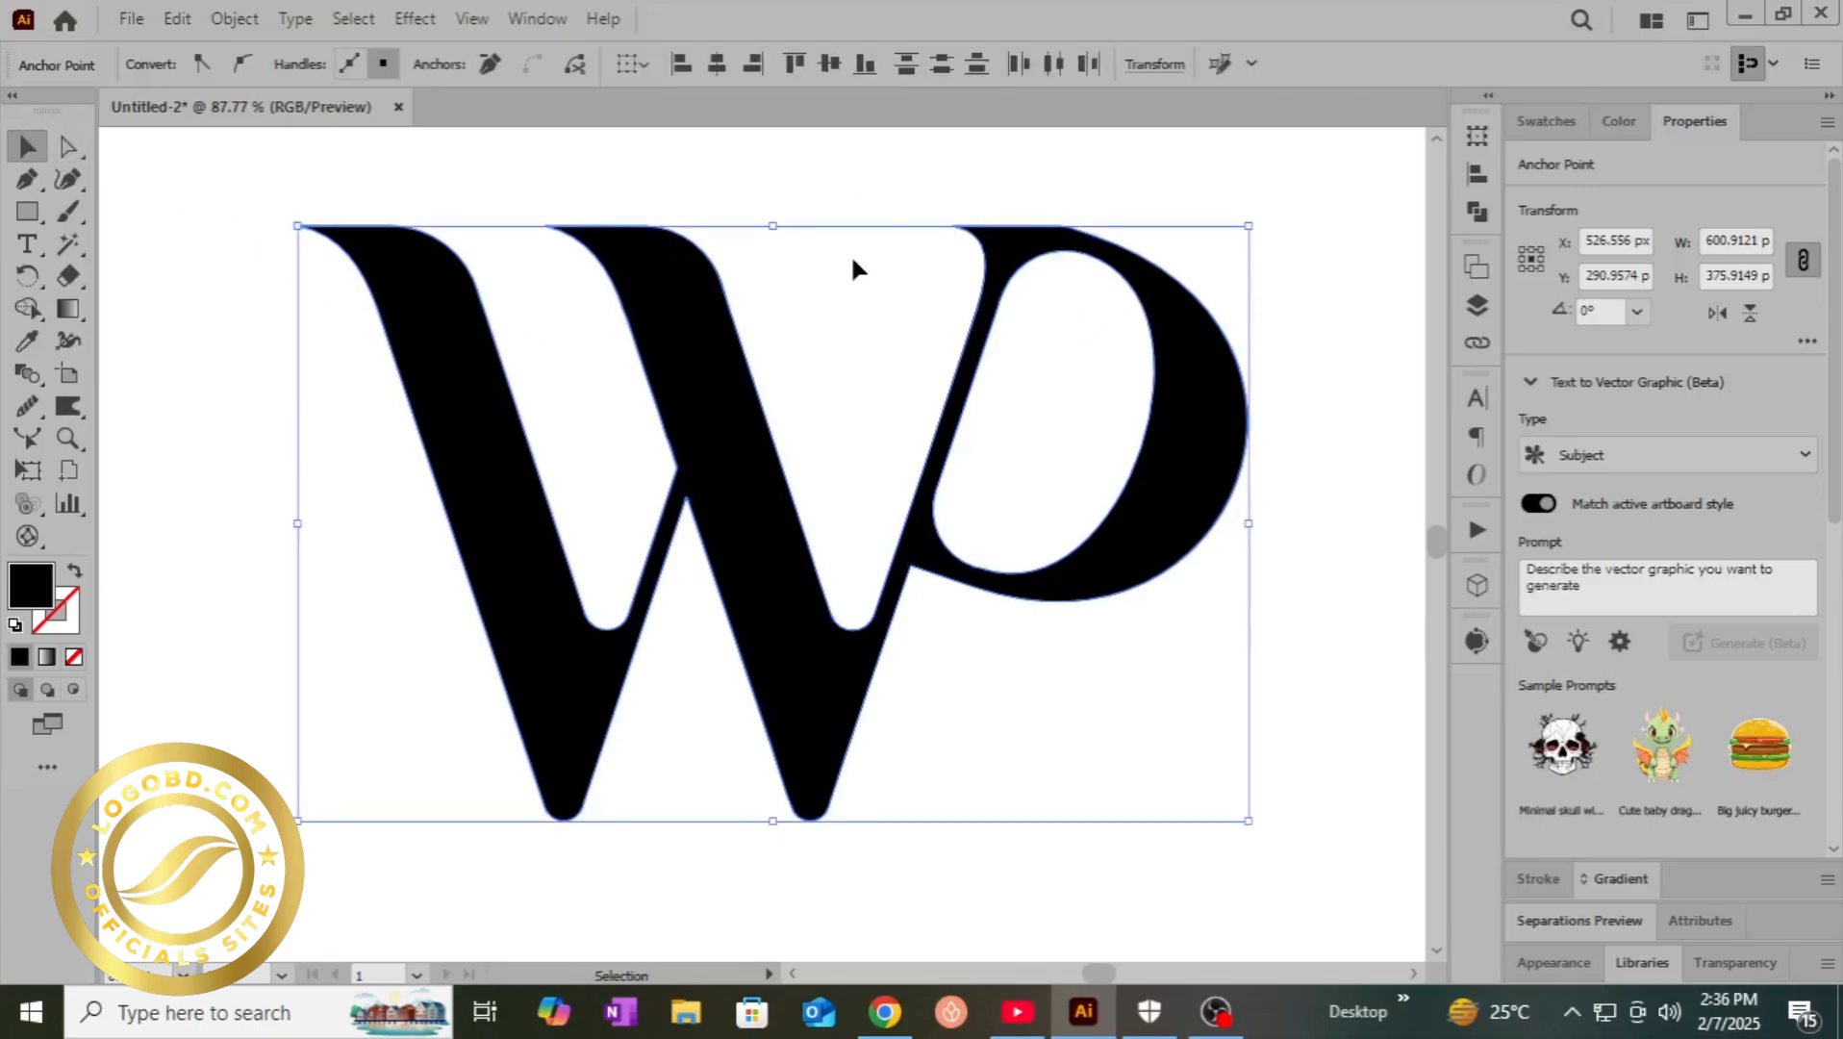
left_click(882, 165)
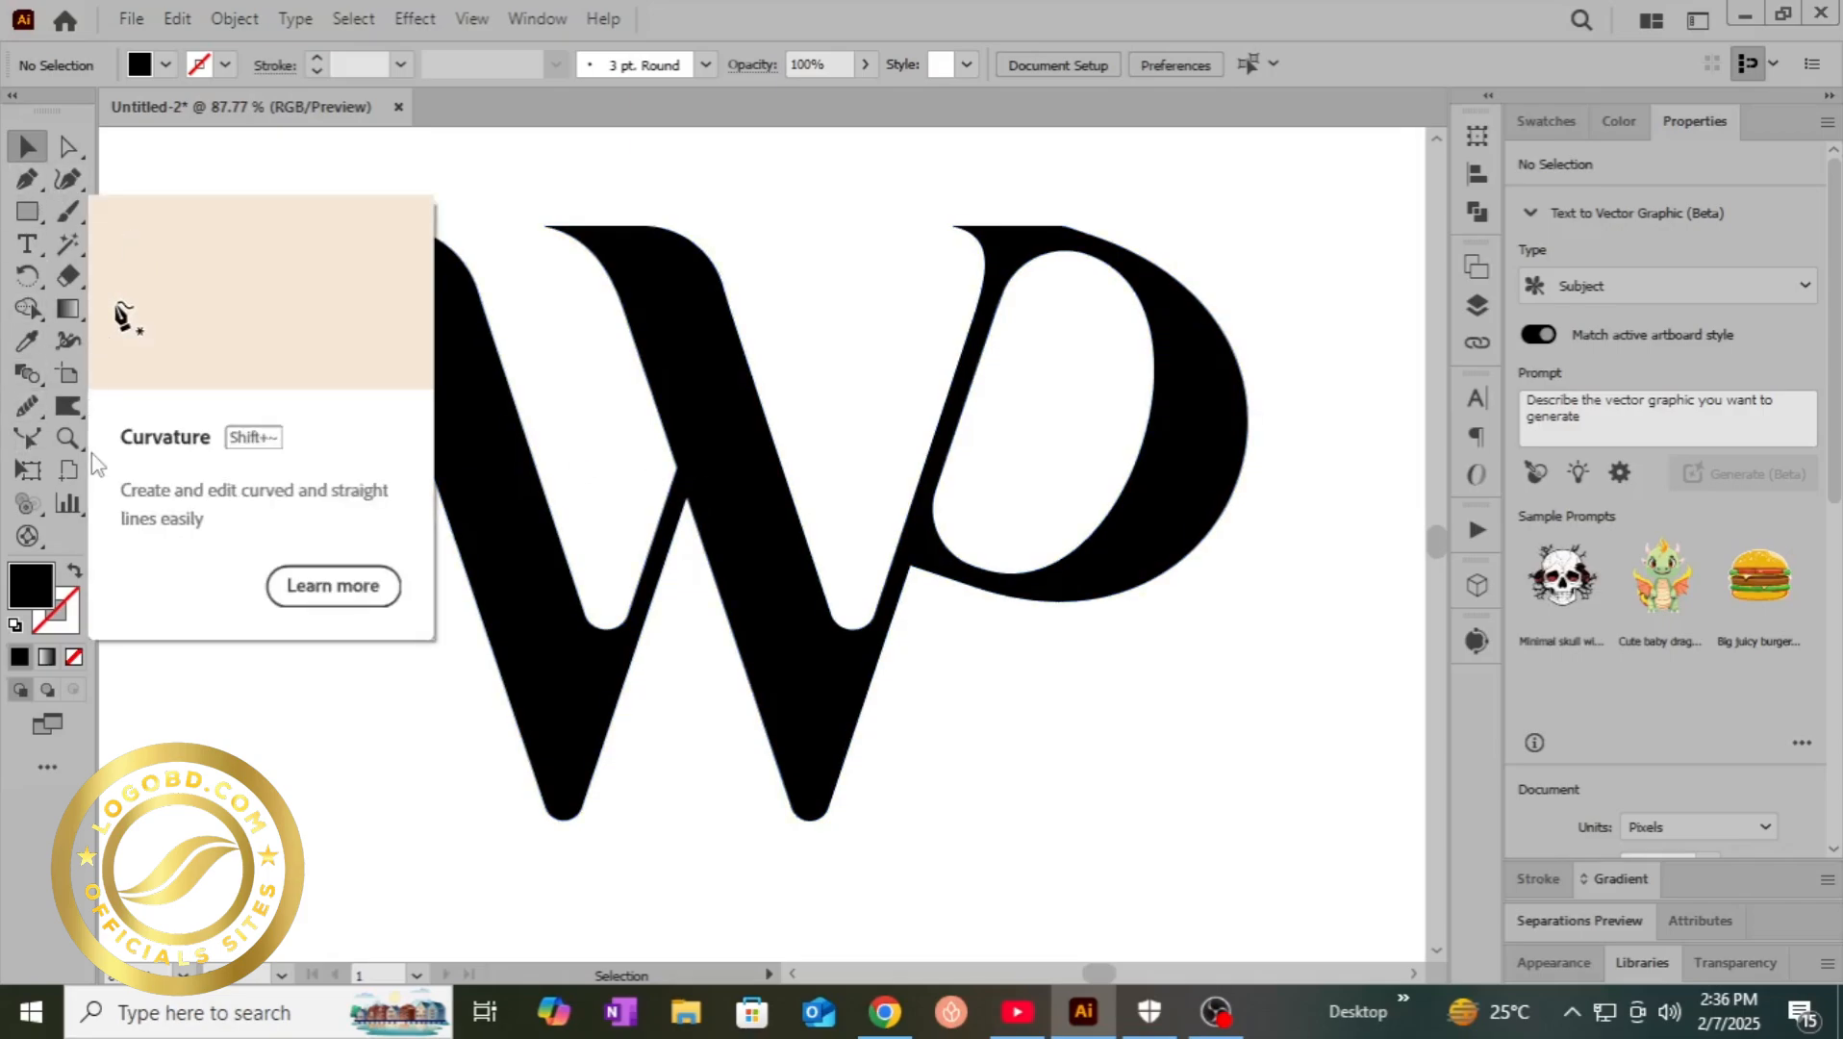
- Draw a straight Pen line along the edge of the W's second thick stroke, across its joint with the thin stroke
left_click(67, 437)
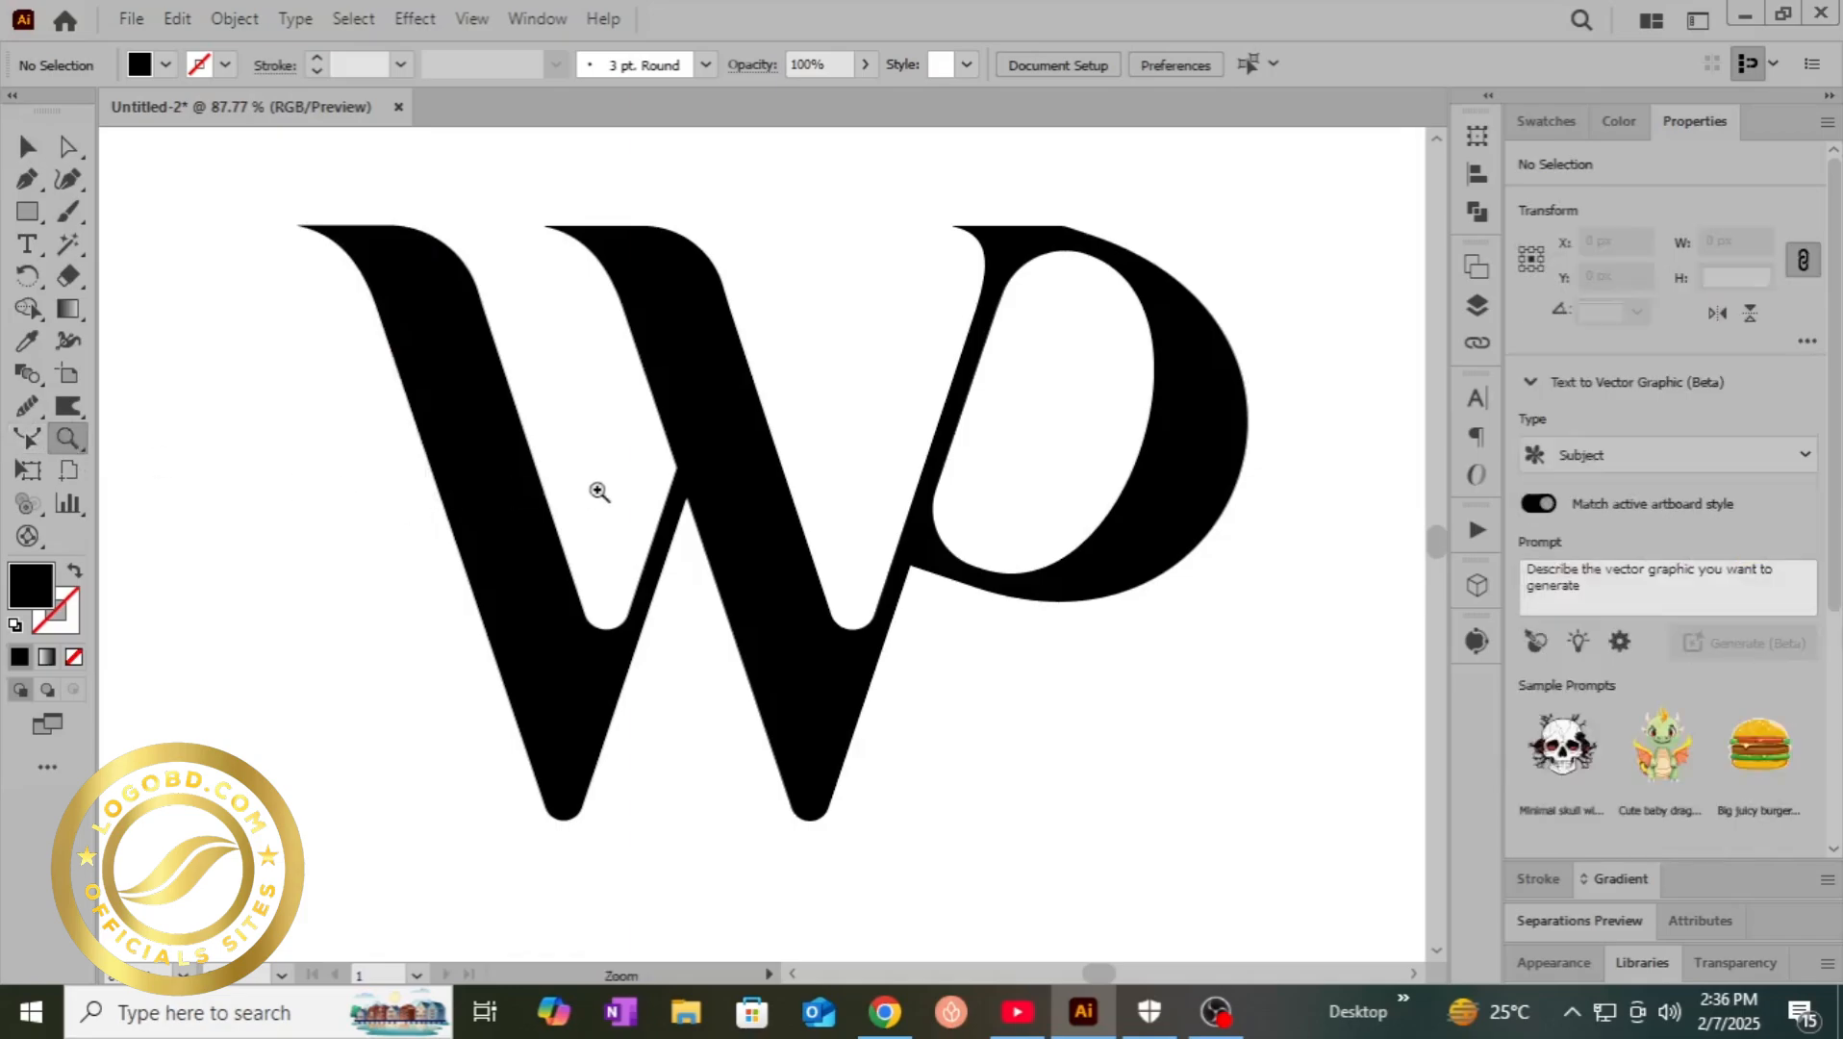
left_click(680, 481)
left_click(680, 481)
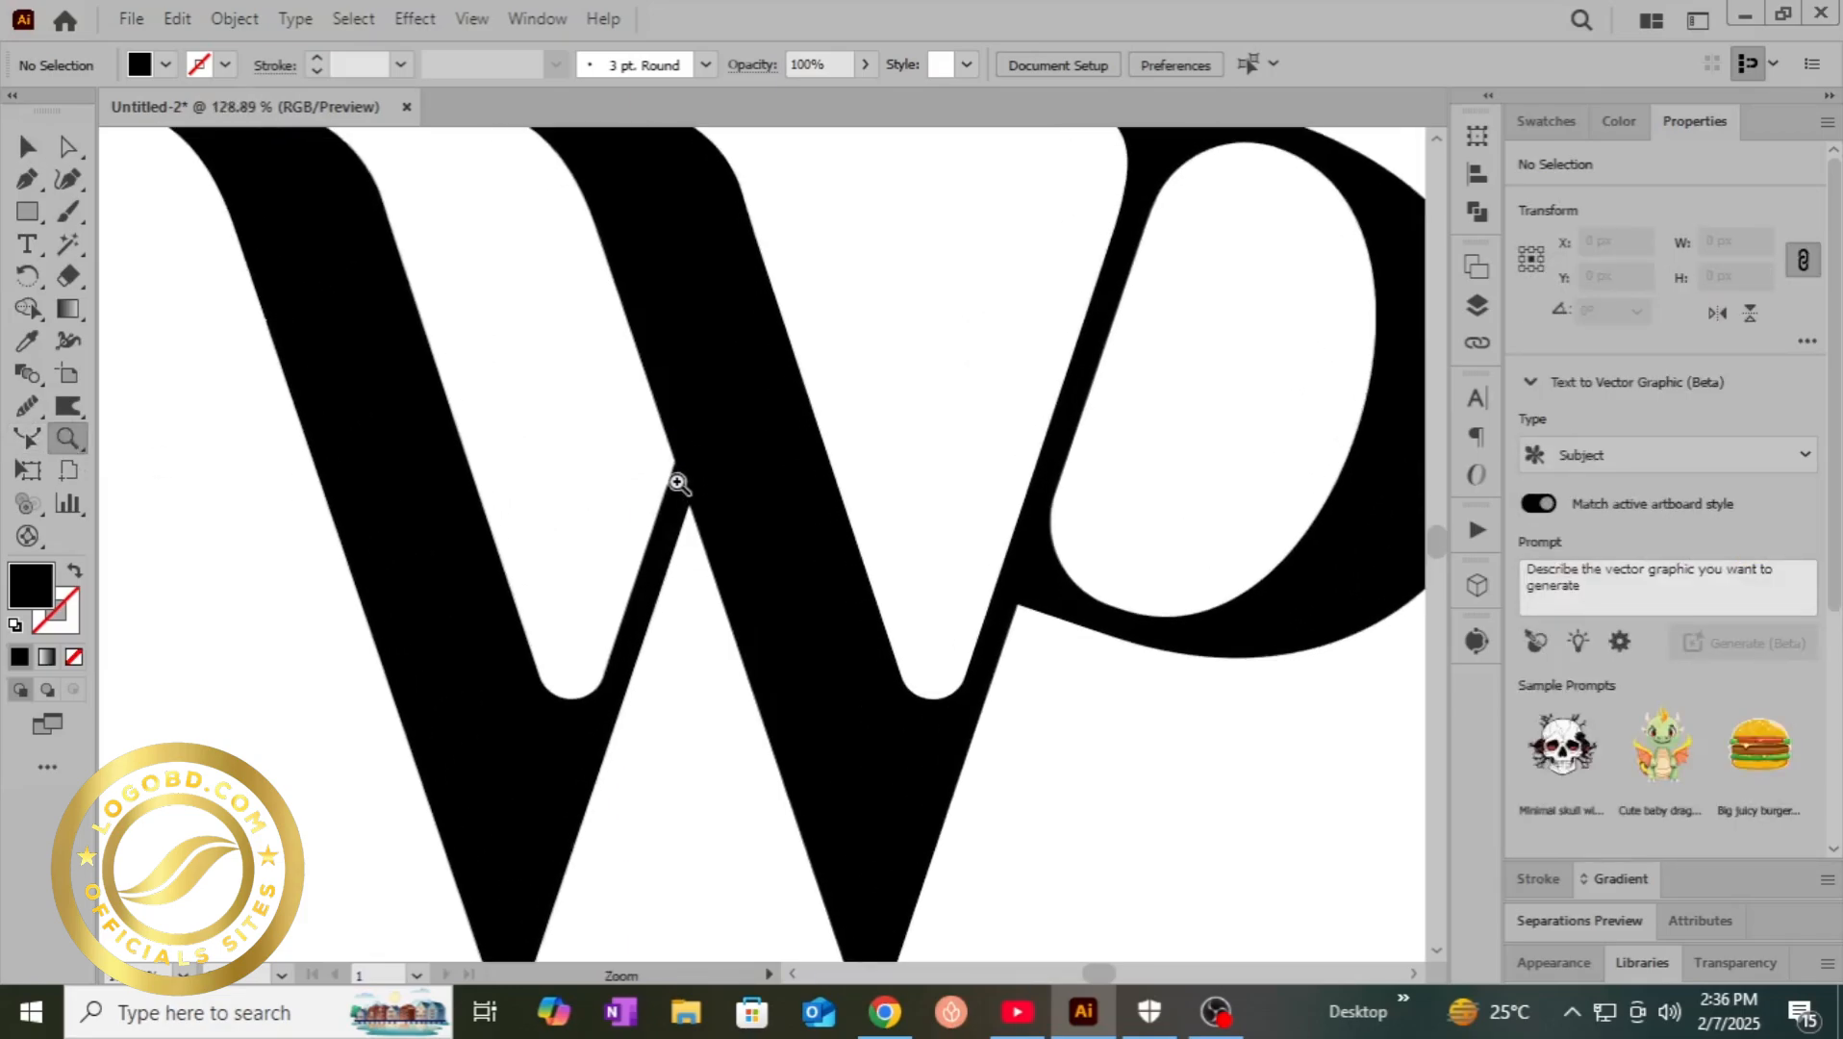
left_click(27, 146)
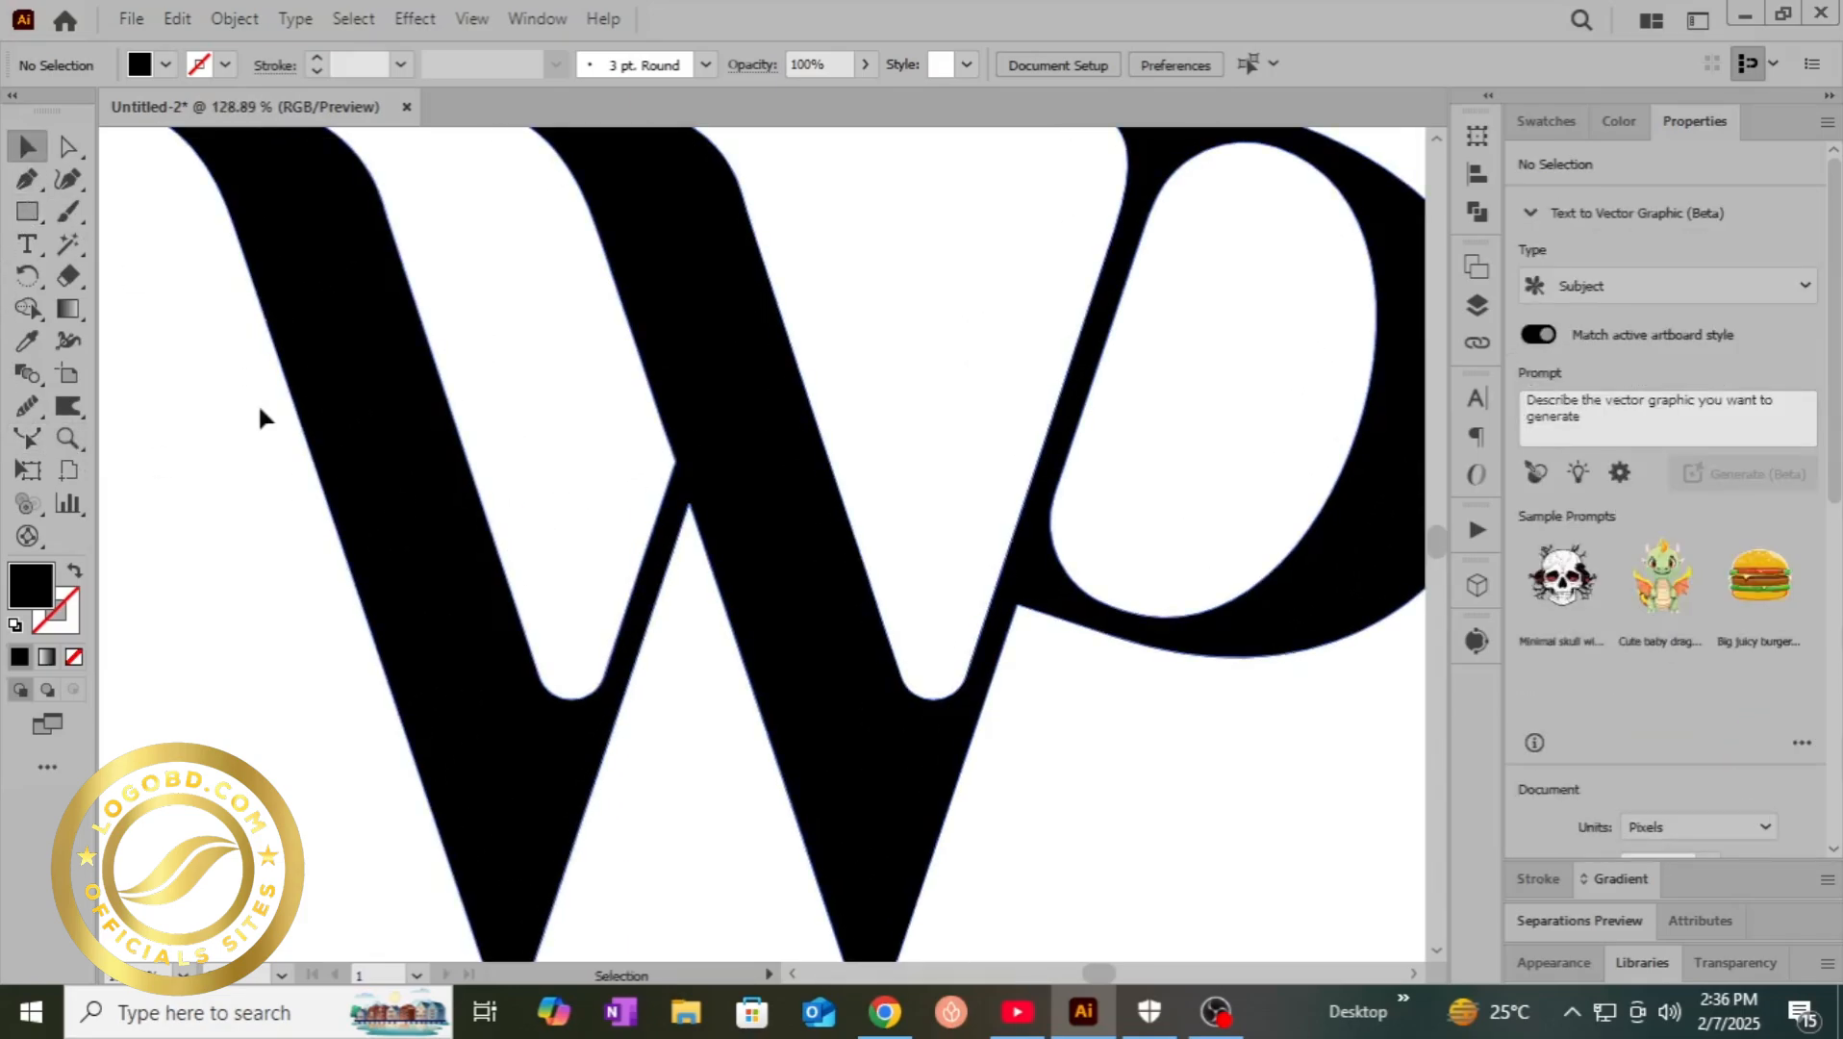
left_click(27, 179)
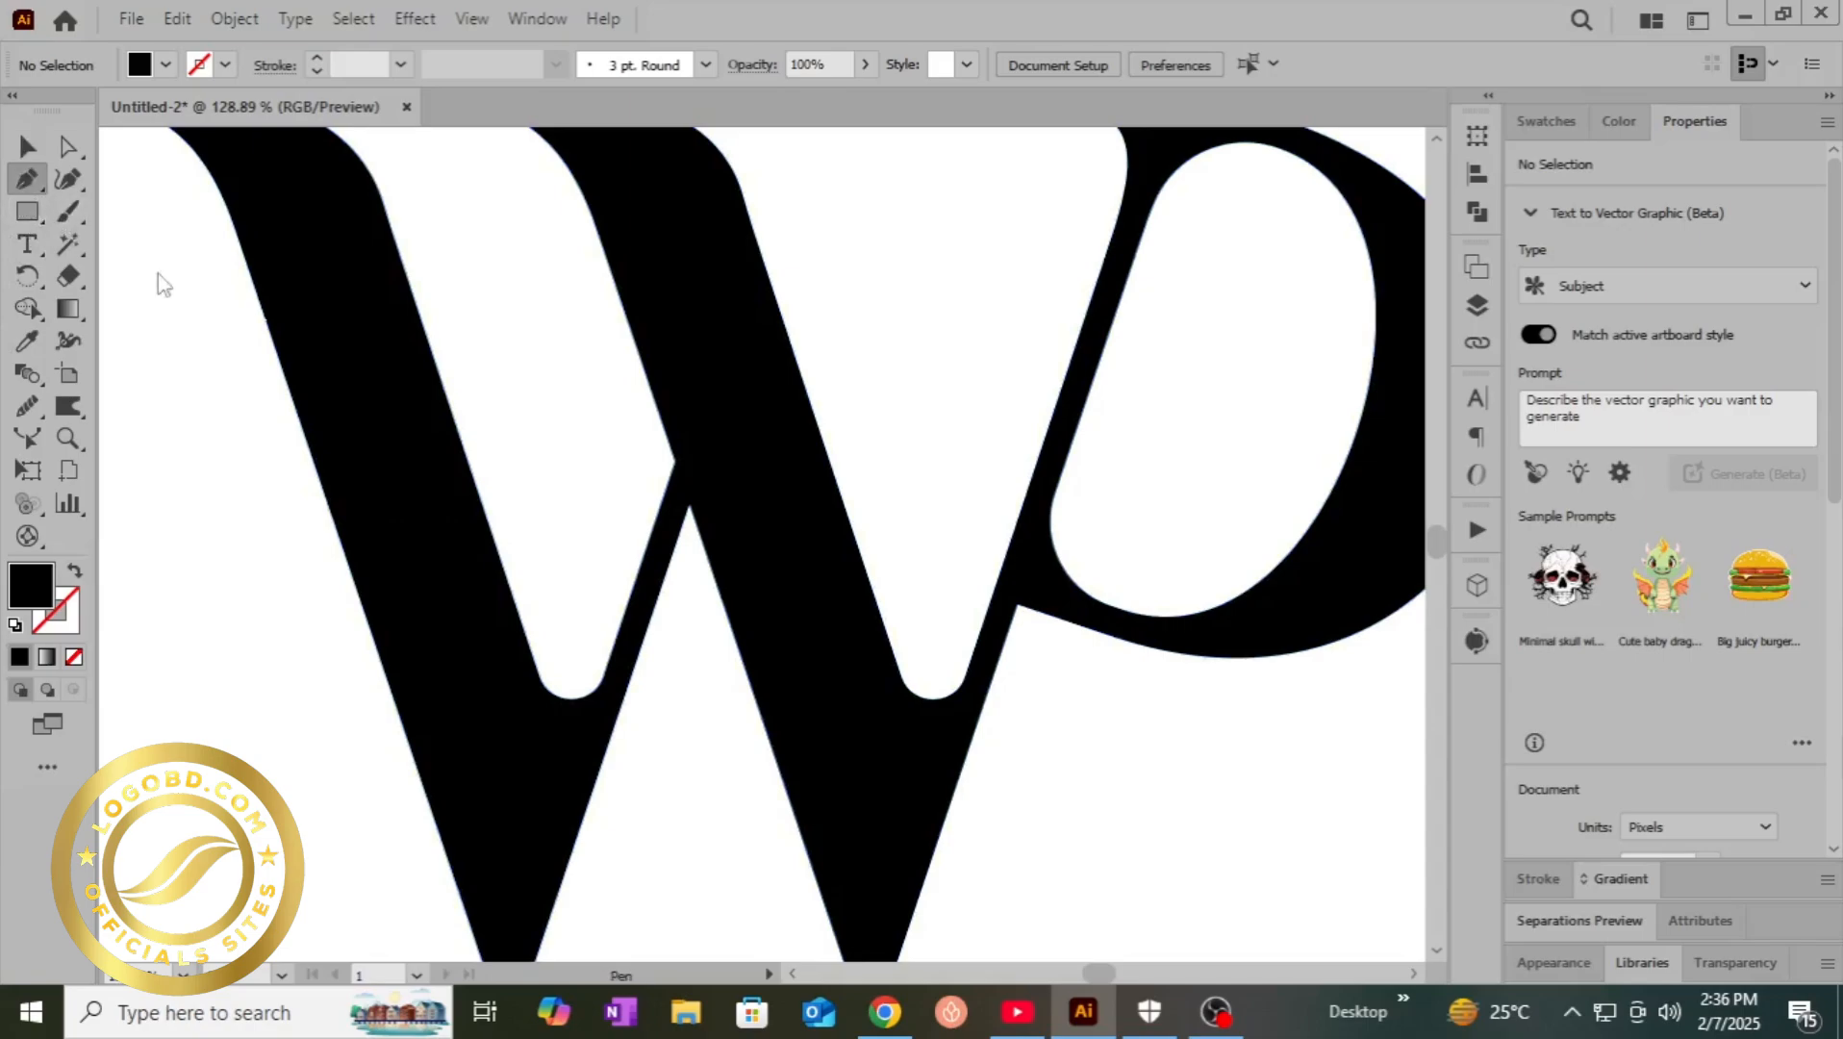
left_click(660, 424)
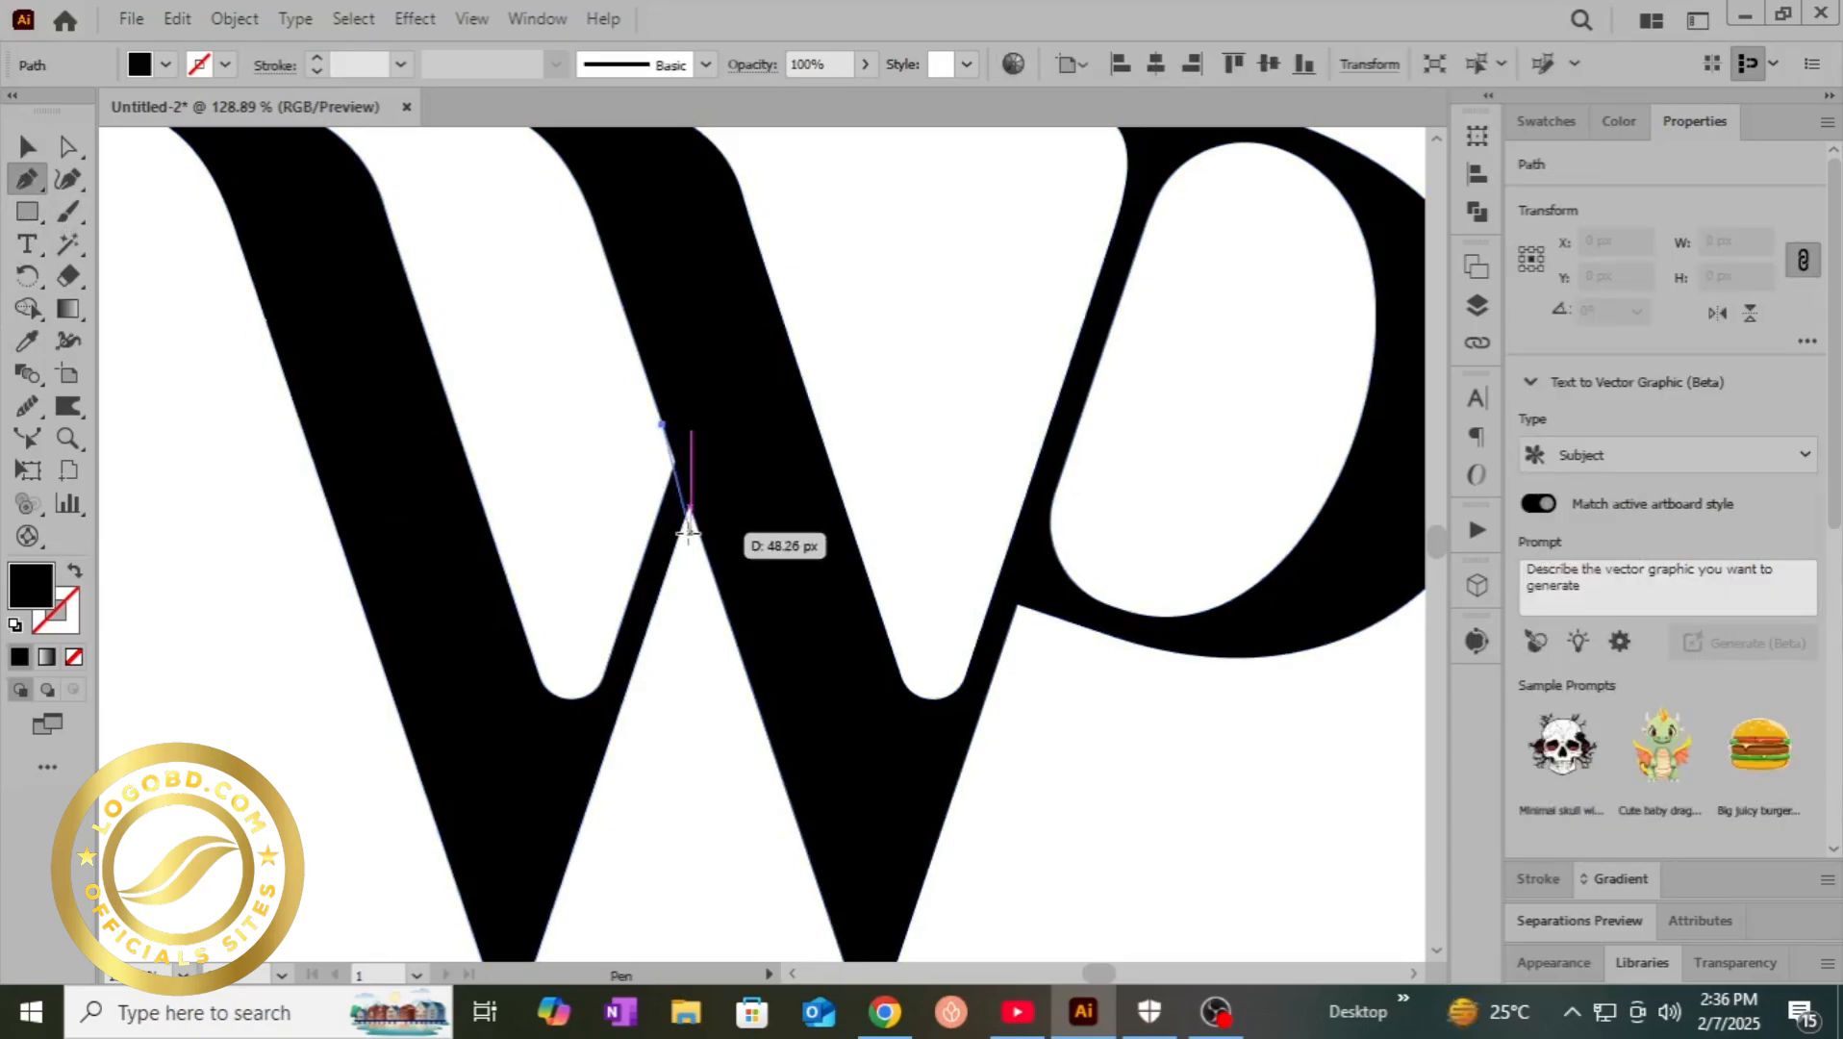
left_click(702, 543)
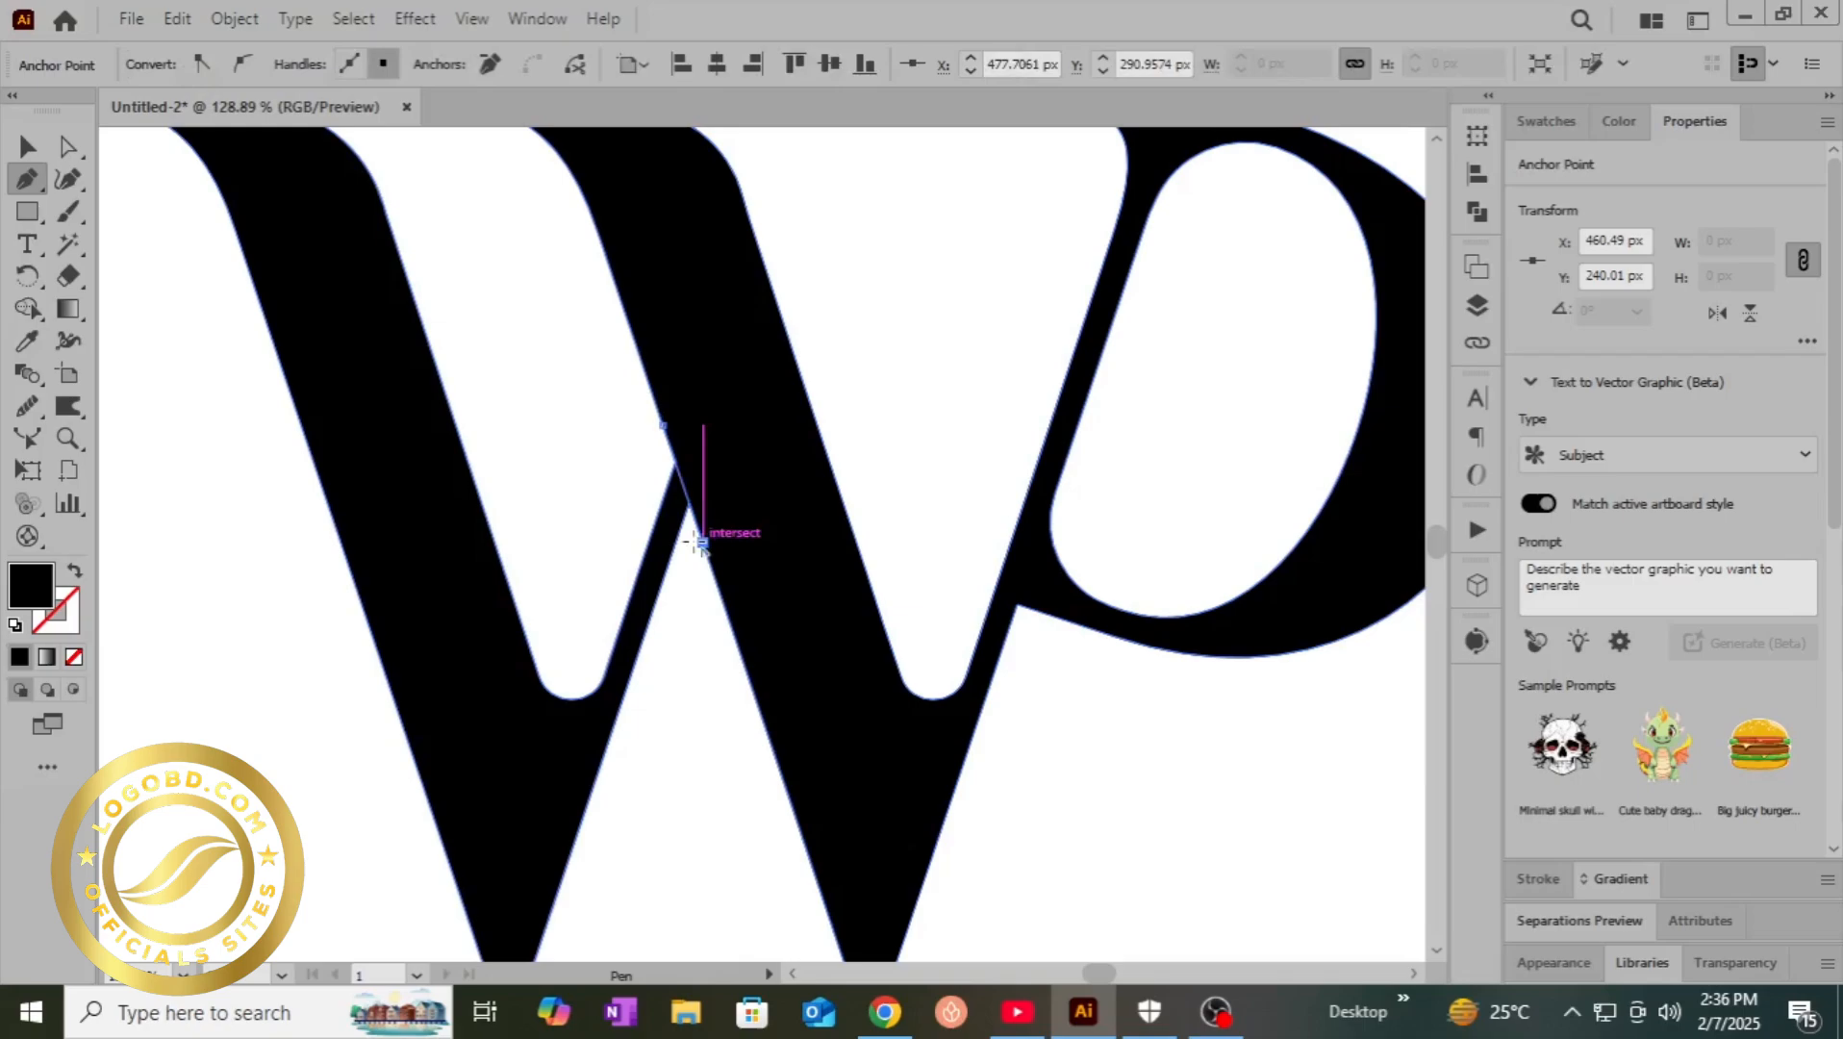
left_click(27, 147)
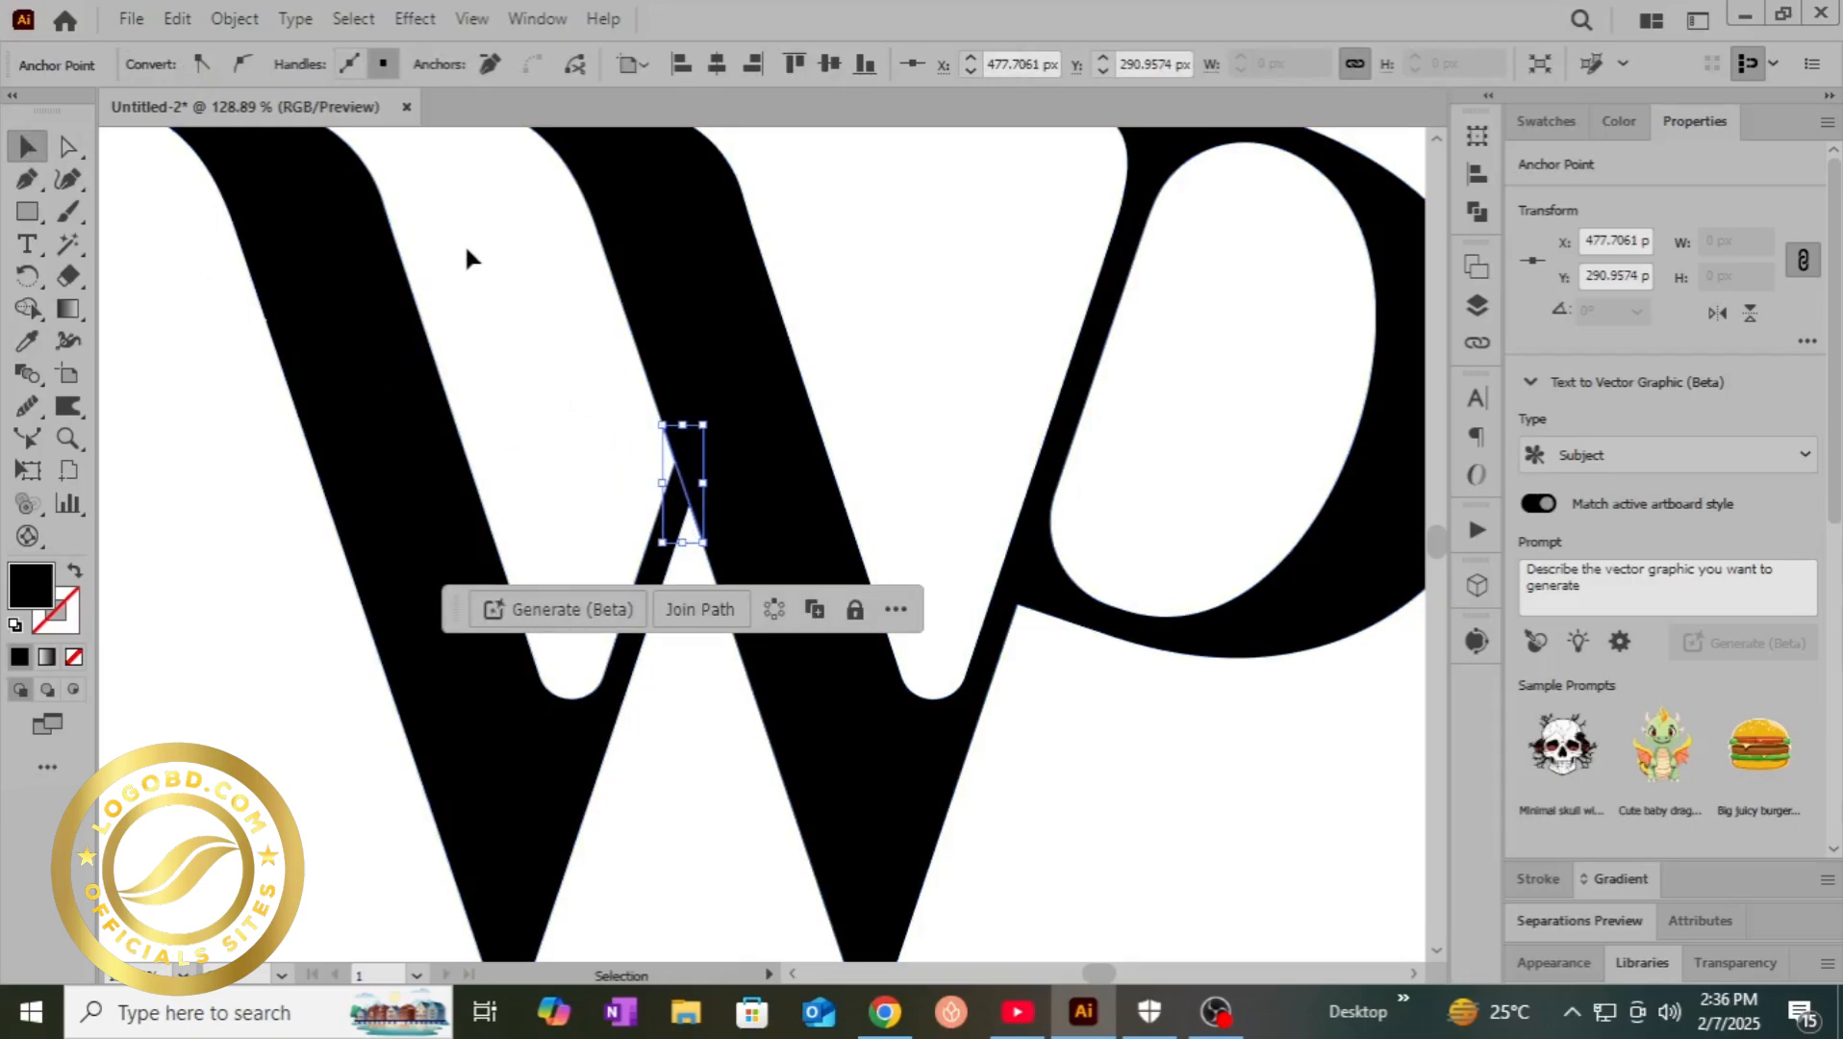
- Split the monogram along the drawn line with Shape Builder, separating the W's first V from the rest of the monogram
mouse_move(245, 389)
left_mouse_down()
mouse_move(679, 568)
mouse_move(683, 606)
left_mouse_up()
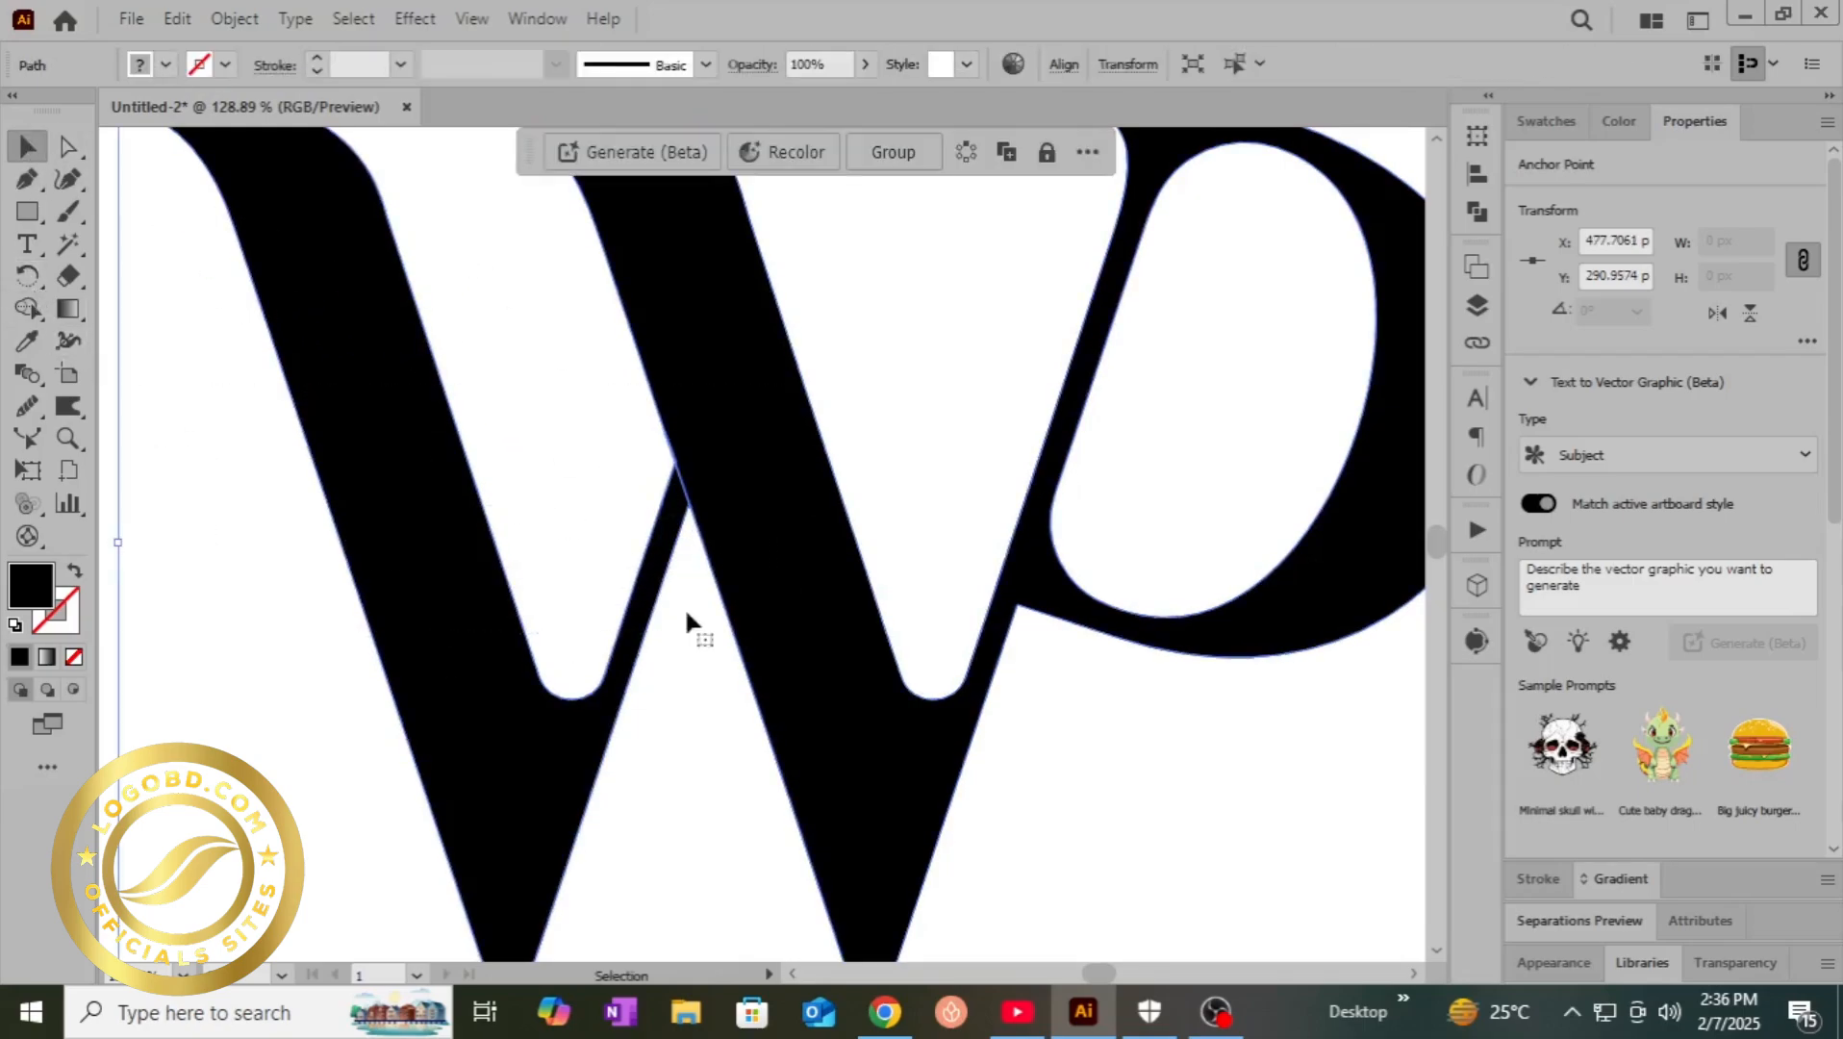
left_click(27, 308)
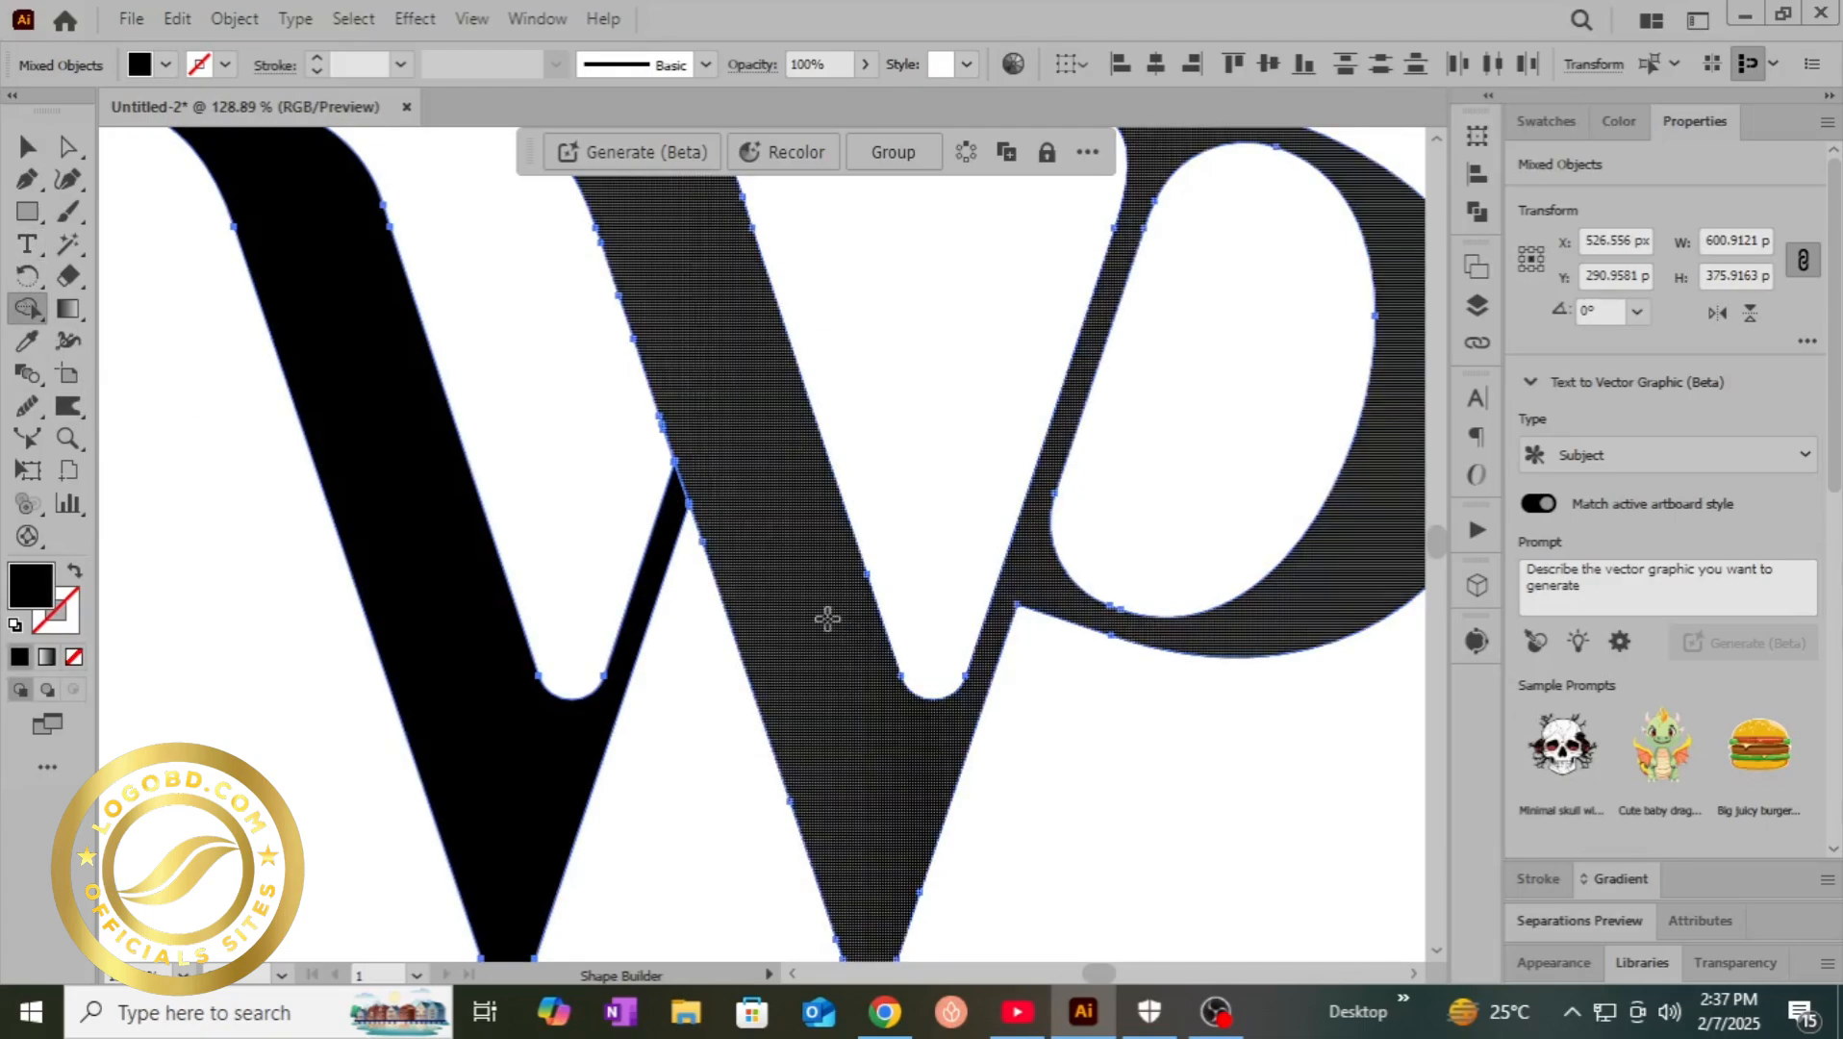
left_click(822, 616)
left_click(26, 146)
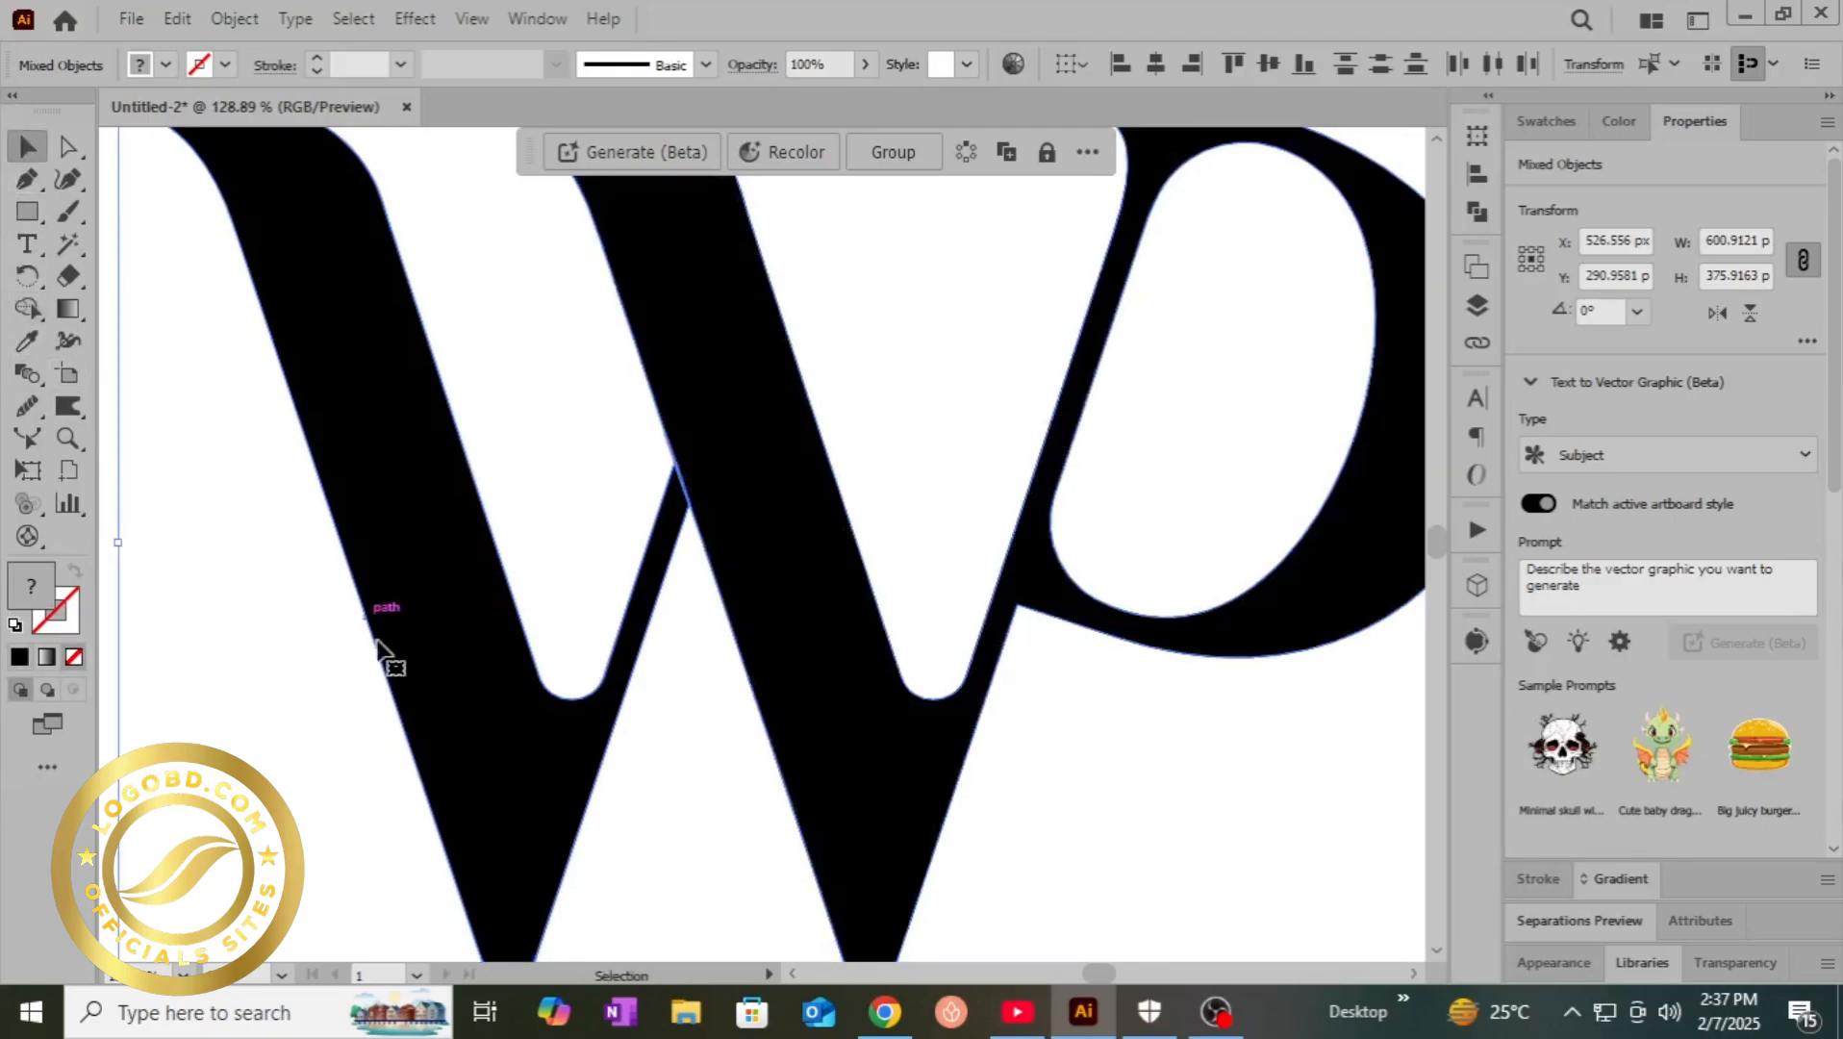
left_click(580, 469)
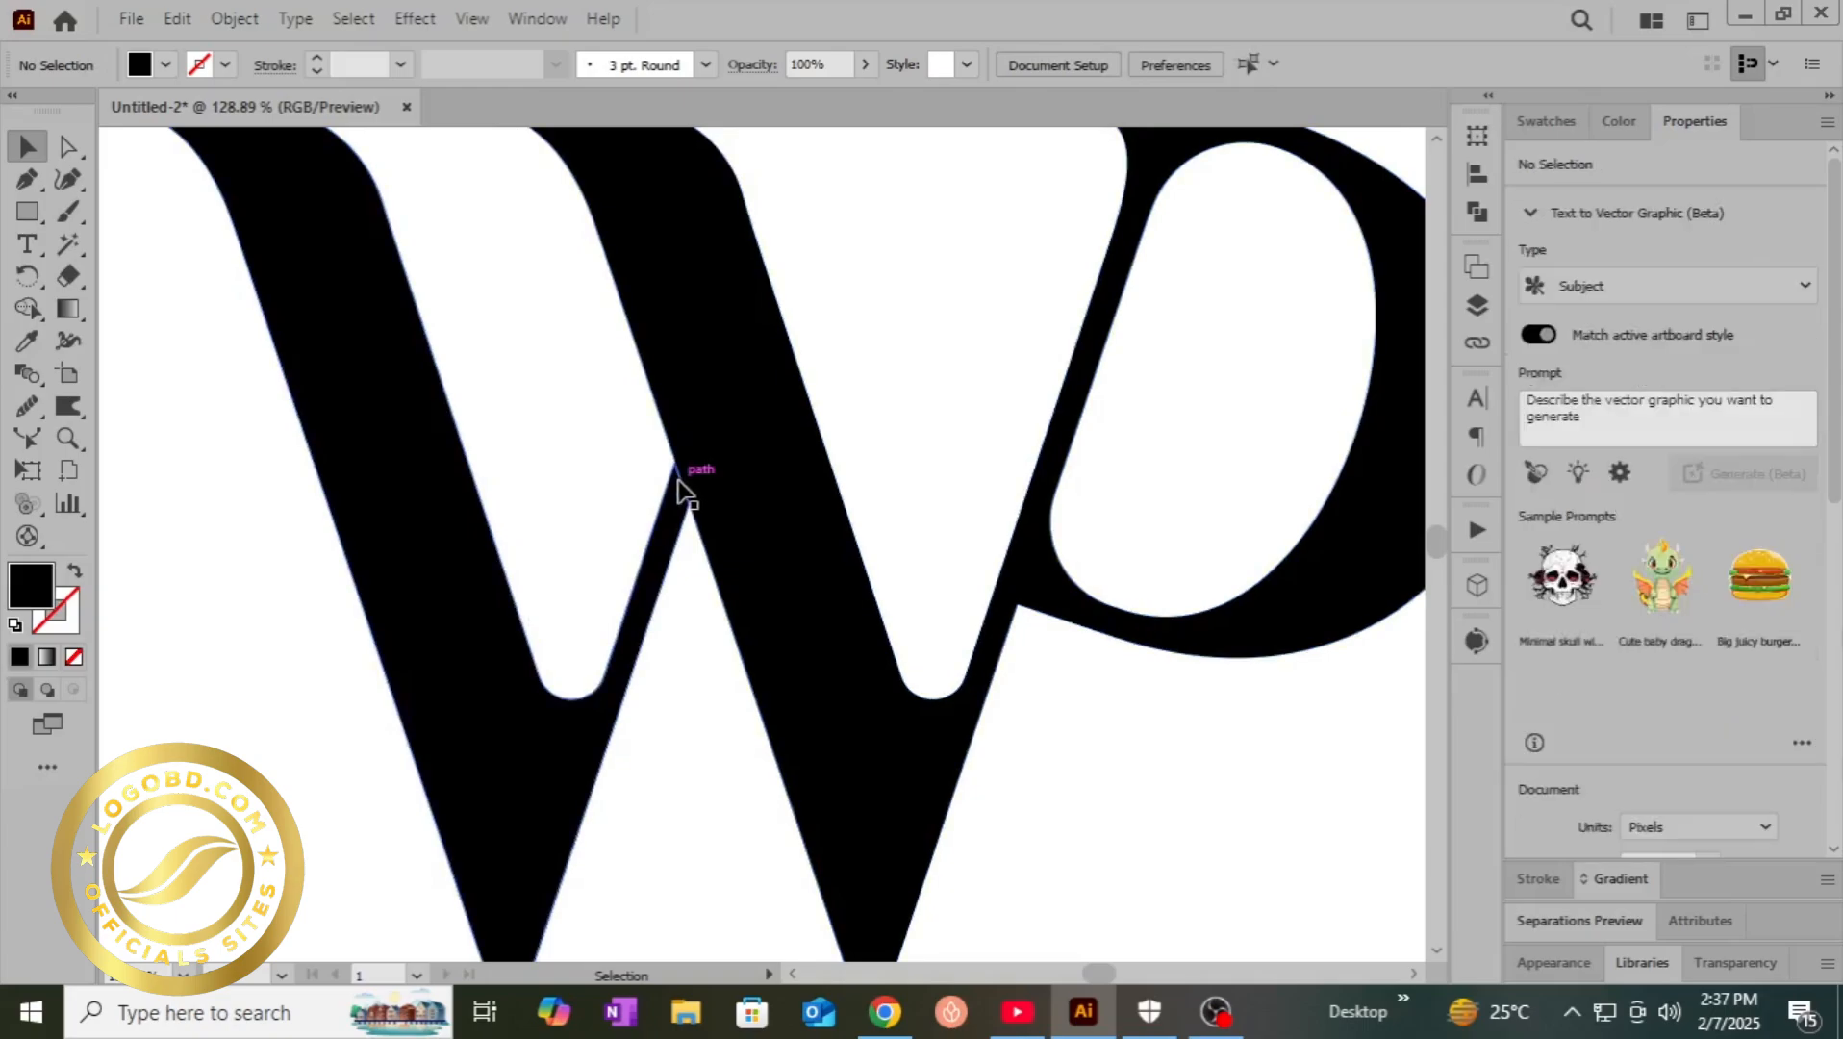
- Apply a 10 px Offset Path with miter joins to the piece containing the W's second V and the P
left_click(729, 574)
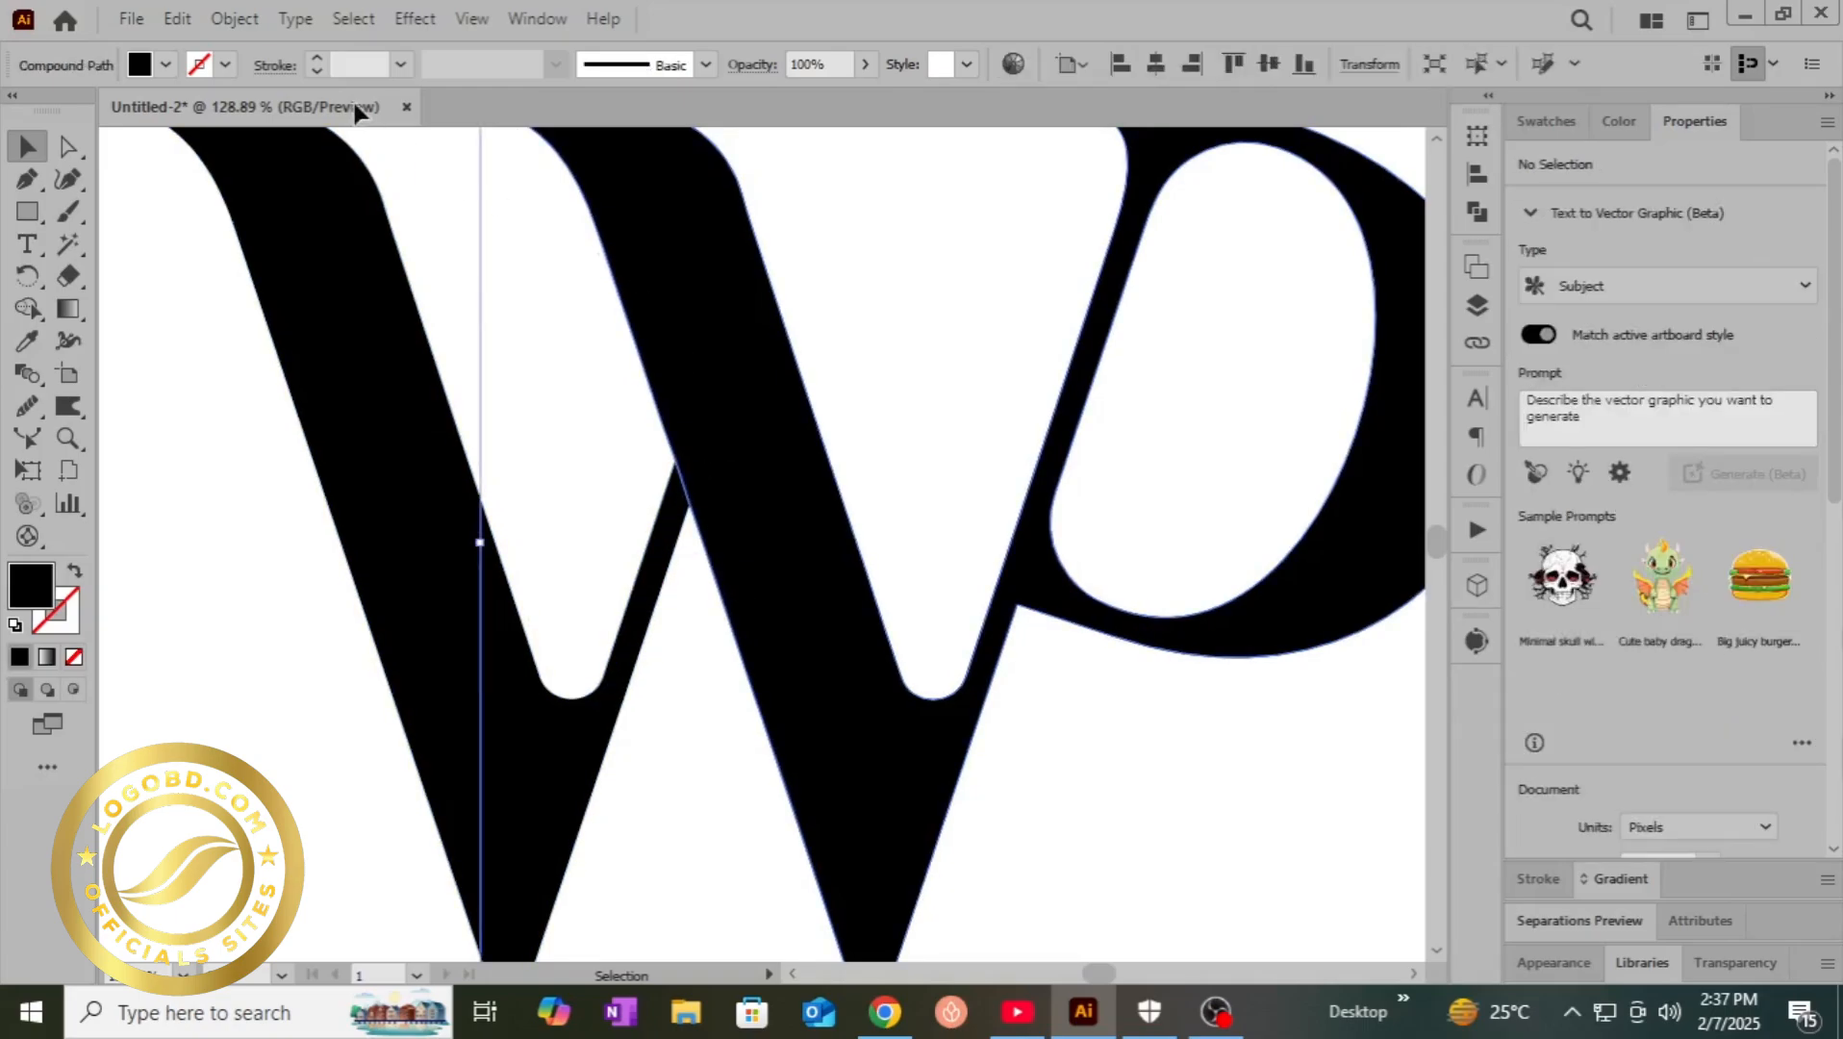
left_click(236, 19)
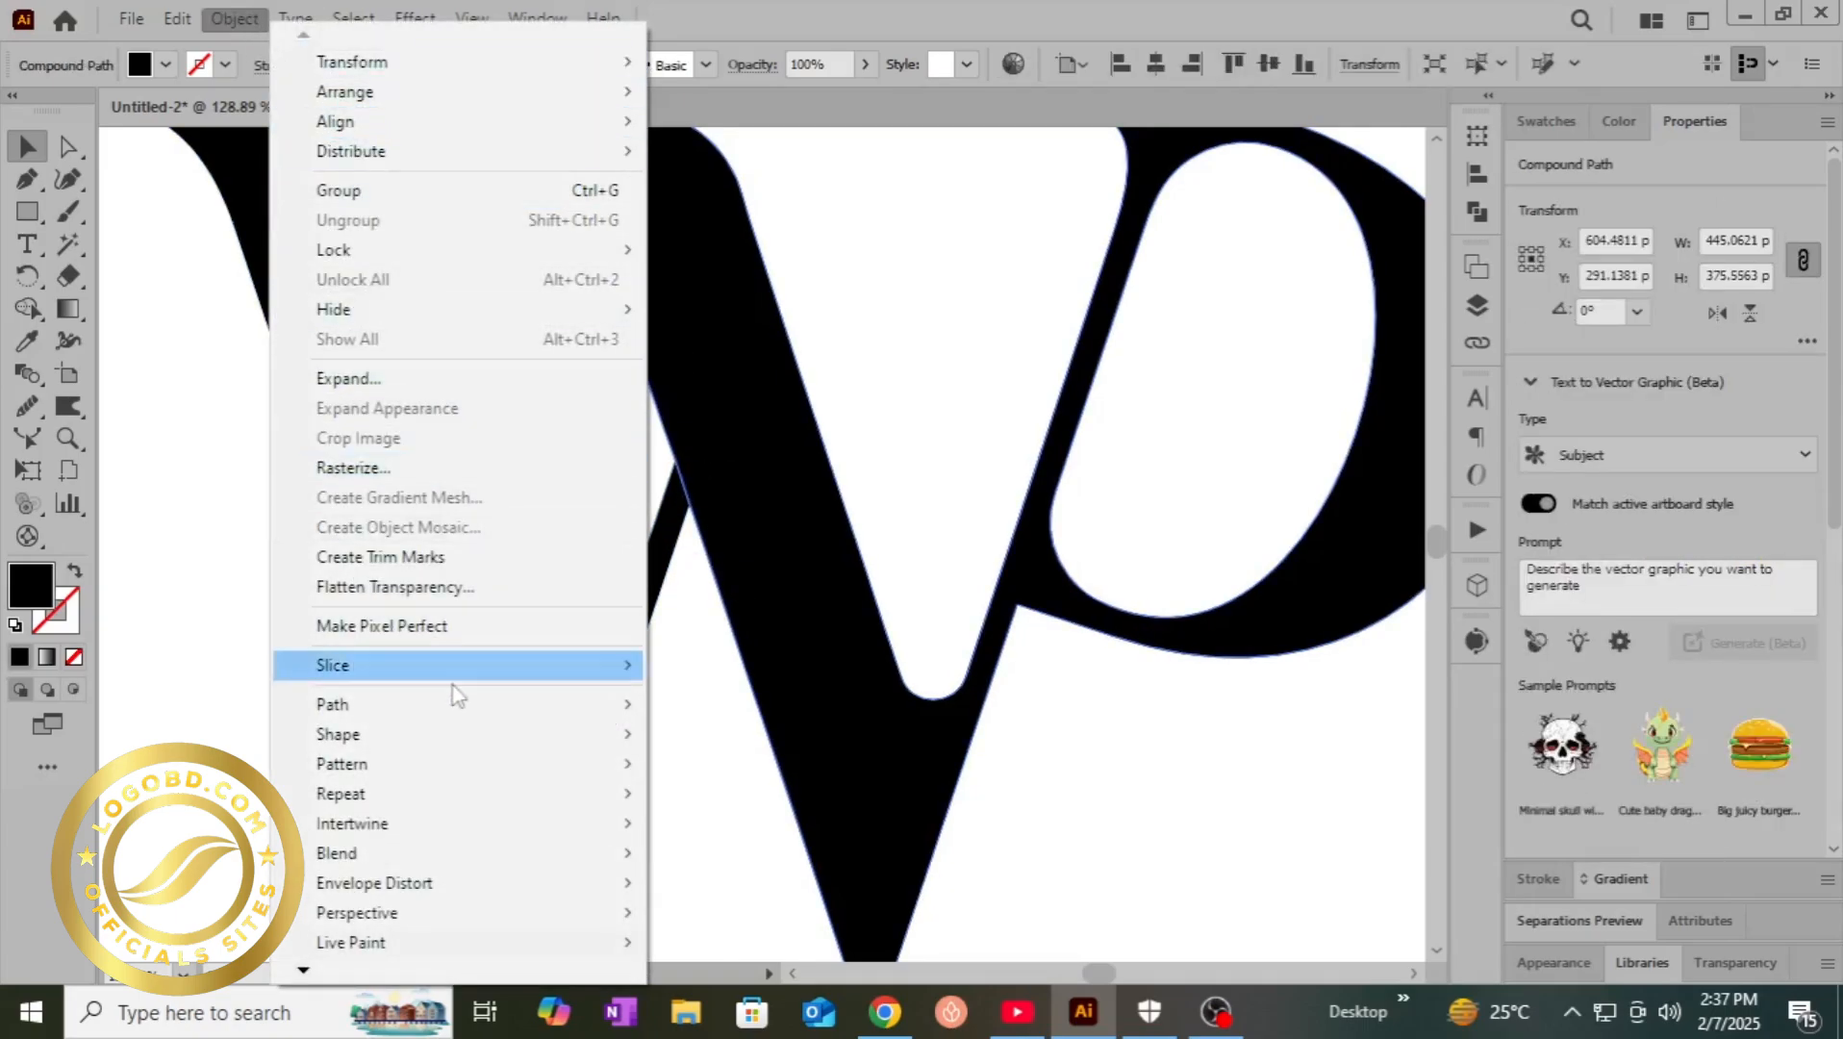
mouse_move(462, 704)
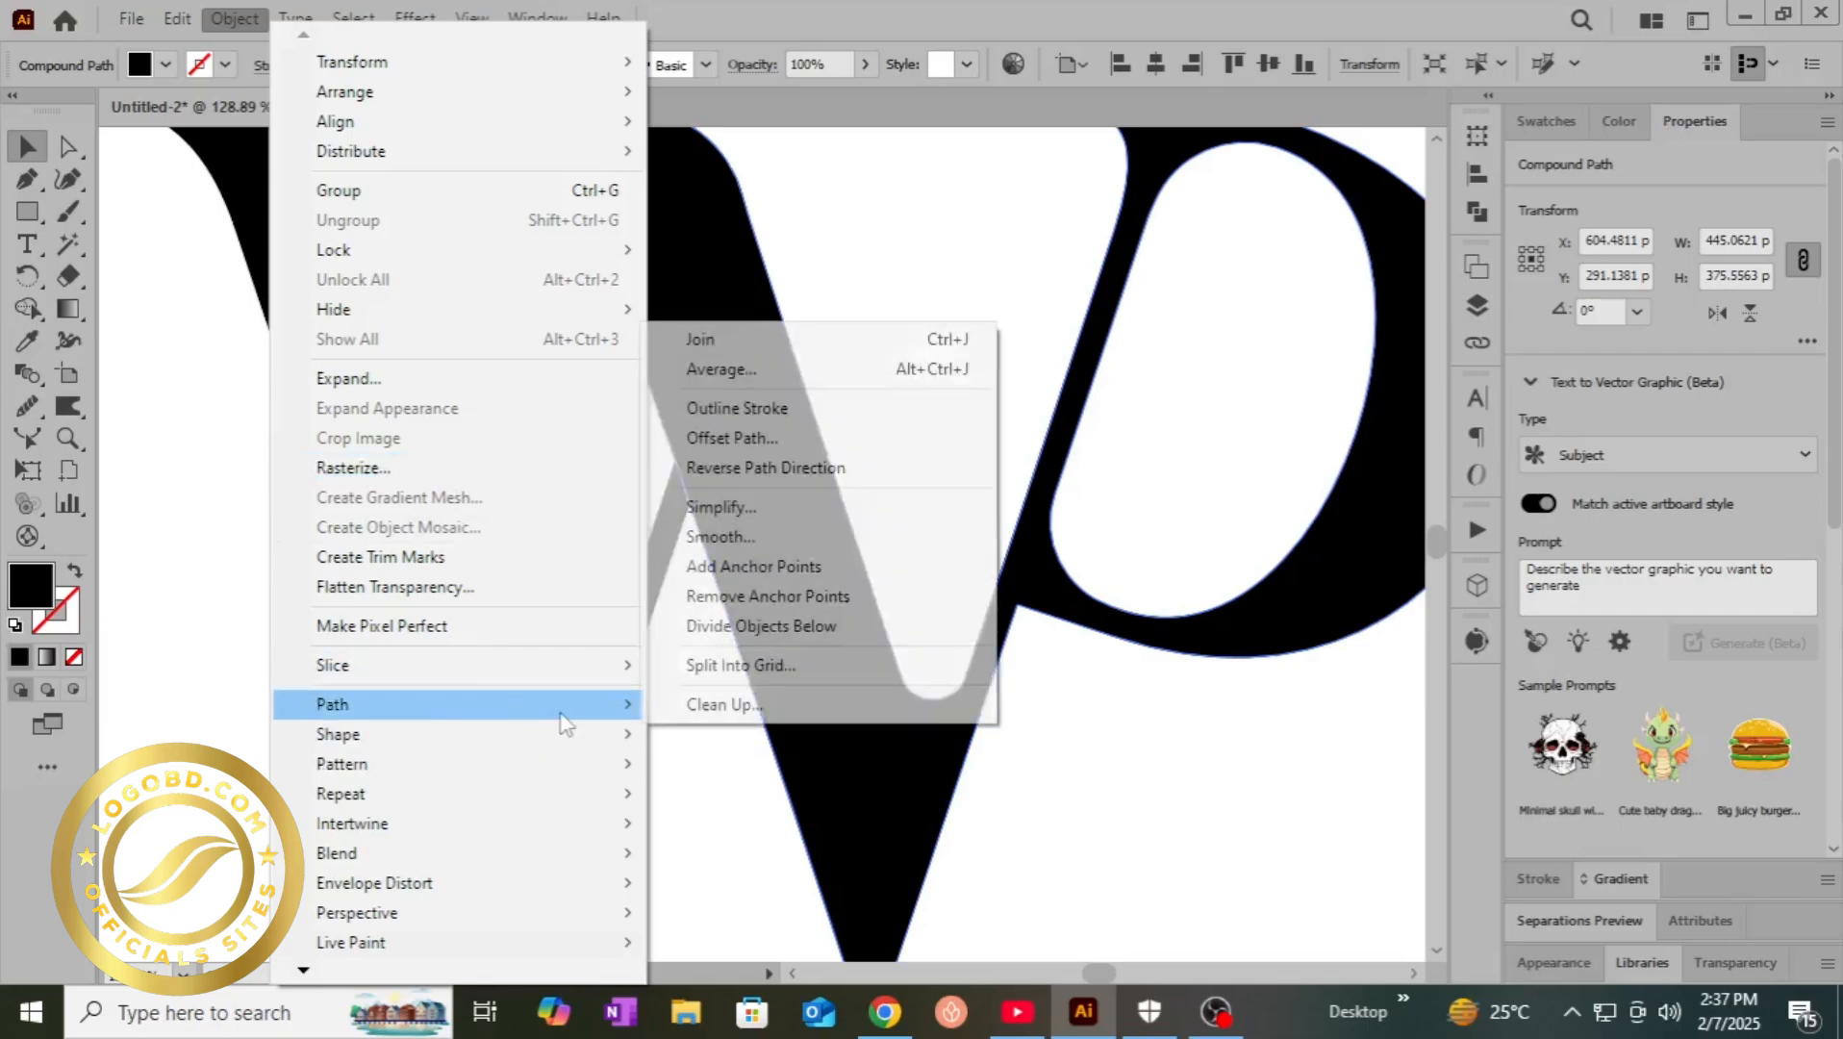
left_click(767, 440)
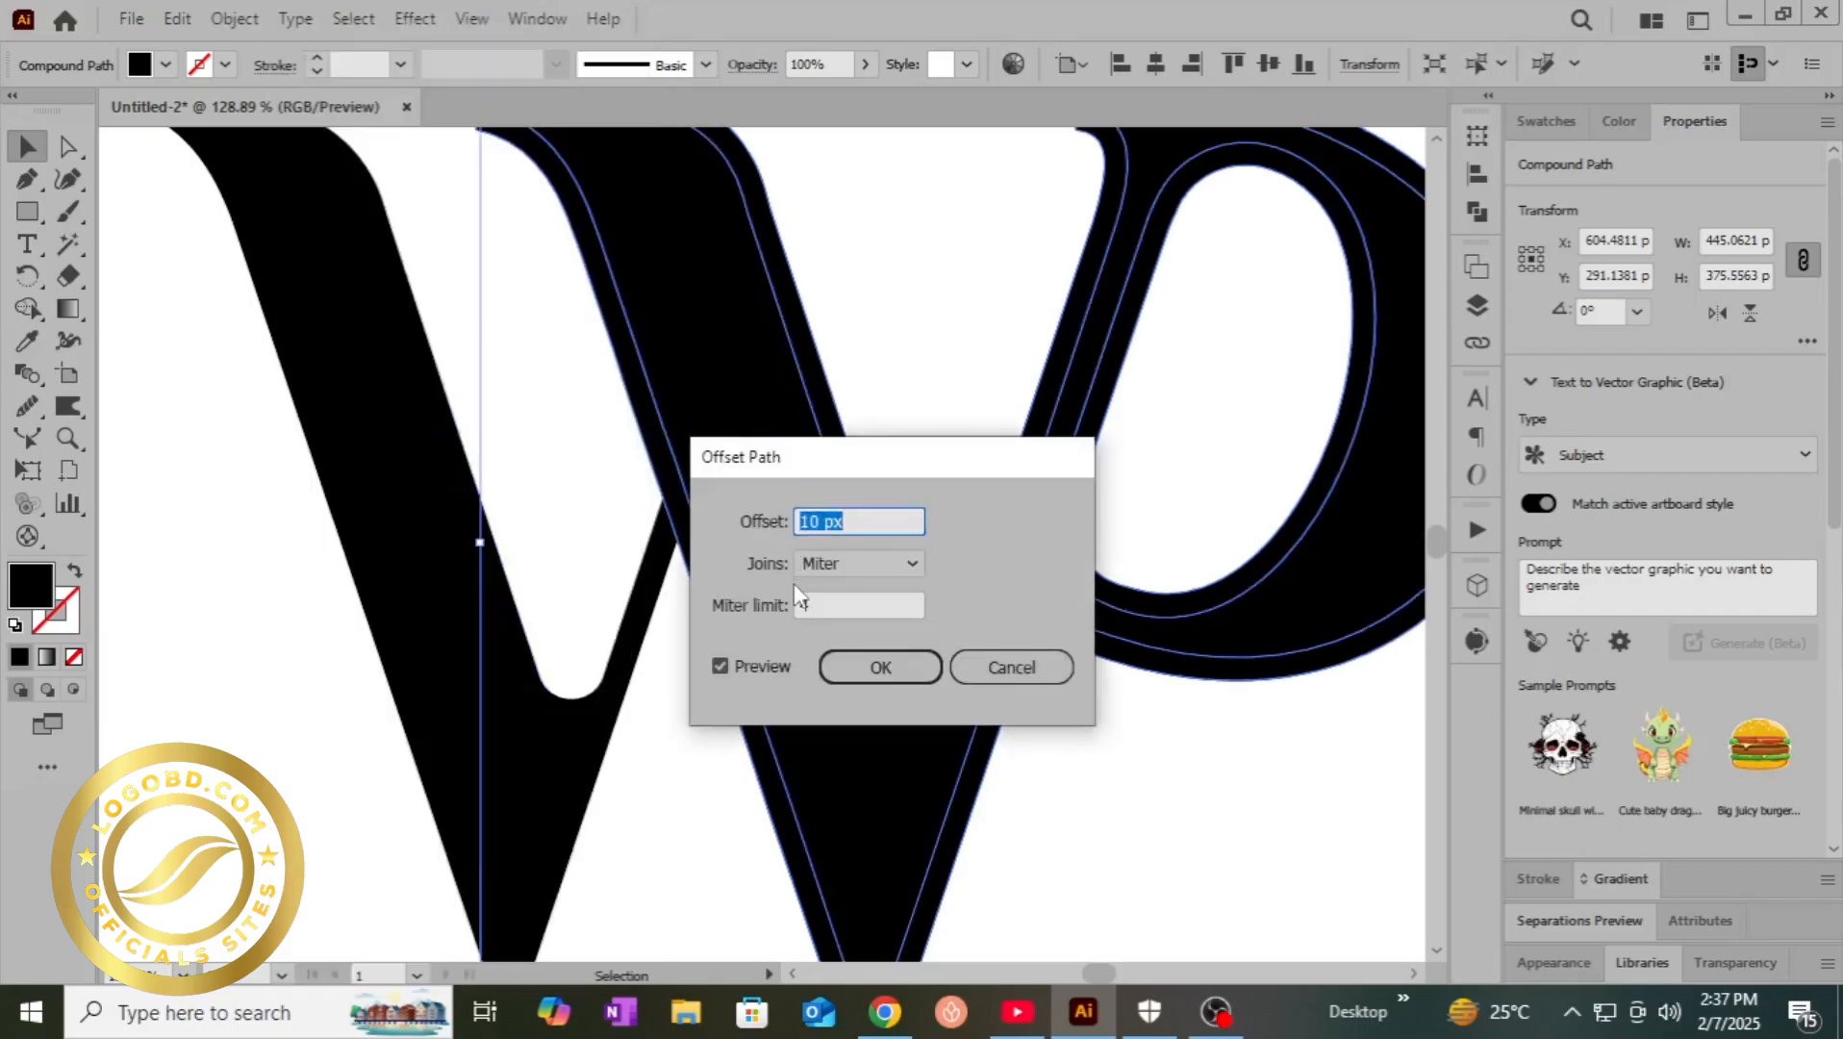
left_click(858, 662)
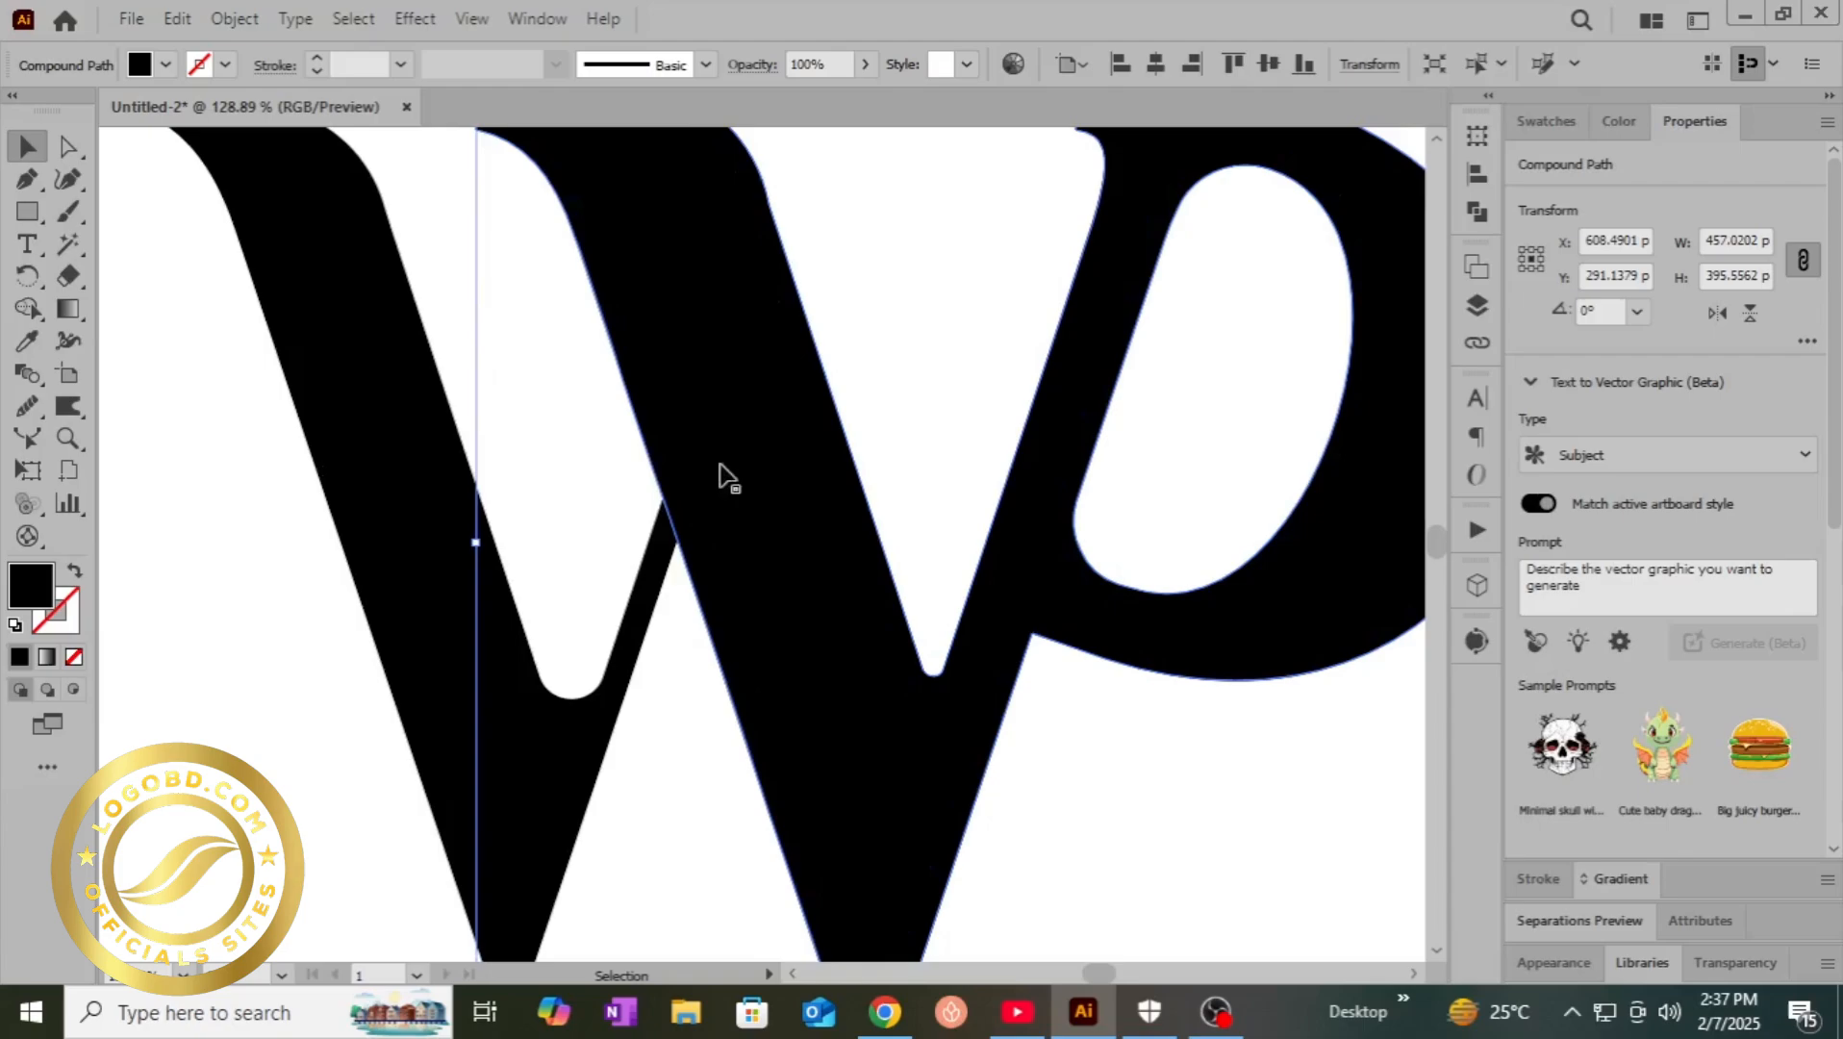
- Delete the offset border around the W's second V and the P with Shape Builder, including the ring inside the bowl, and deselect the monogram
left_click_drag(847, 362, 608, 664)
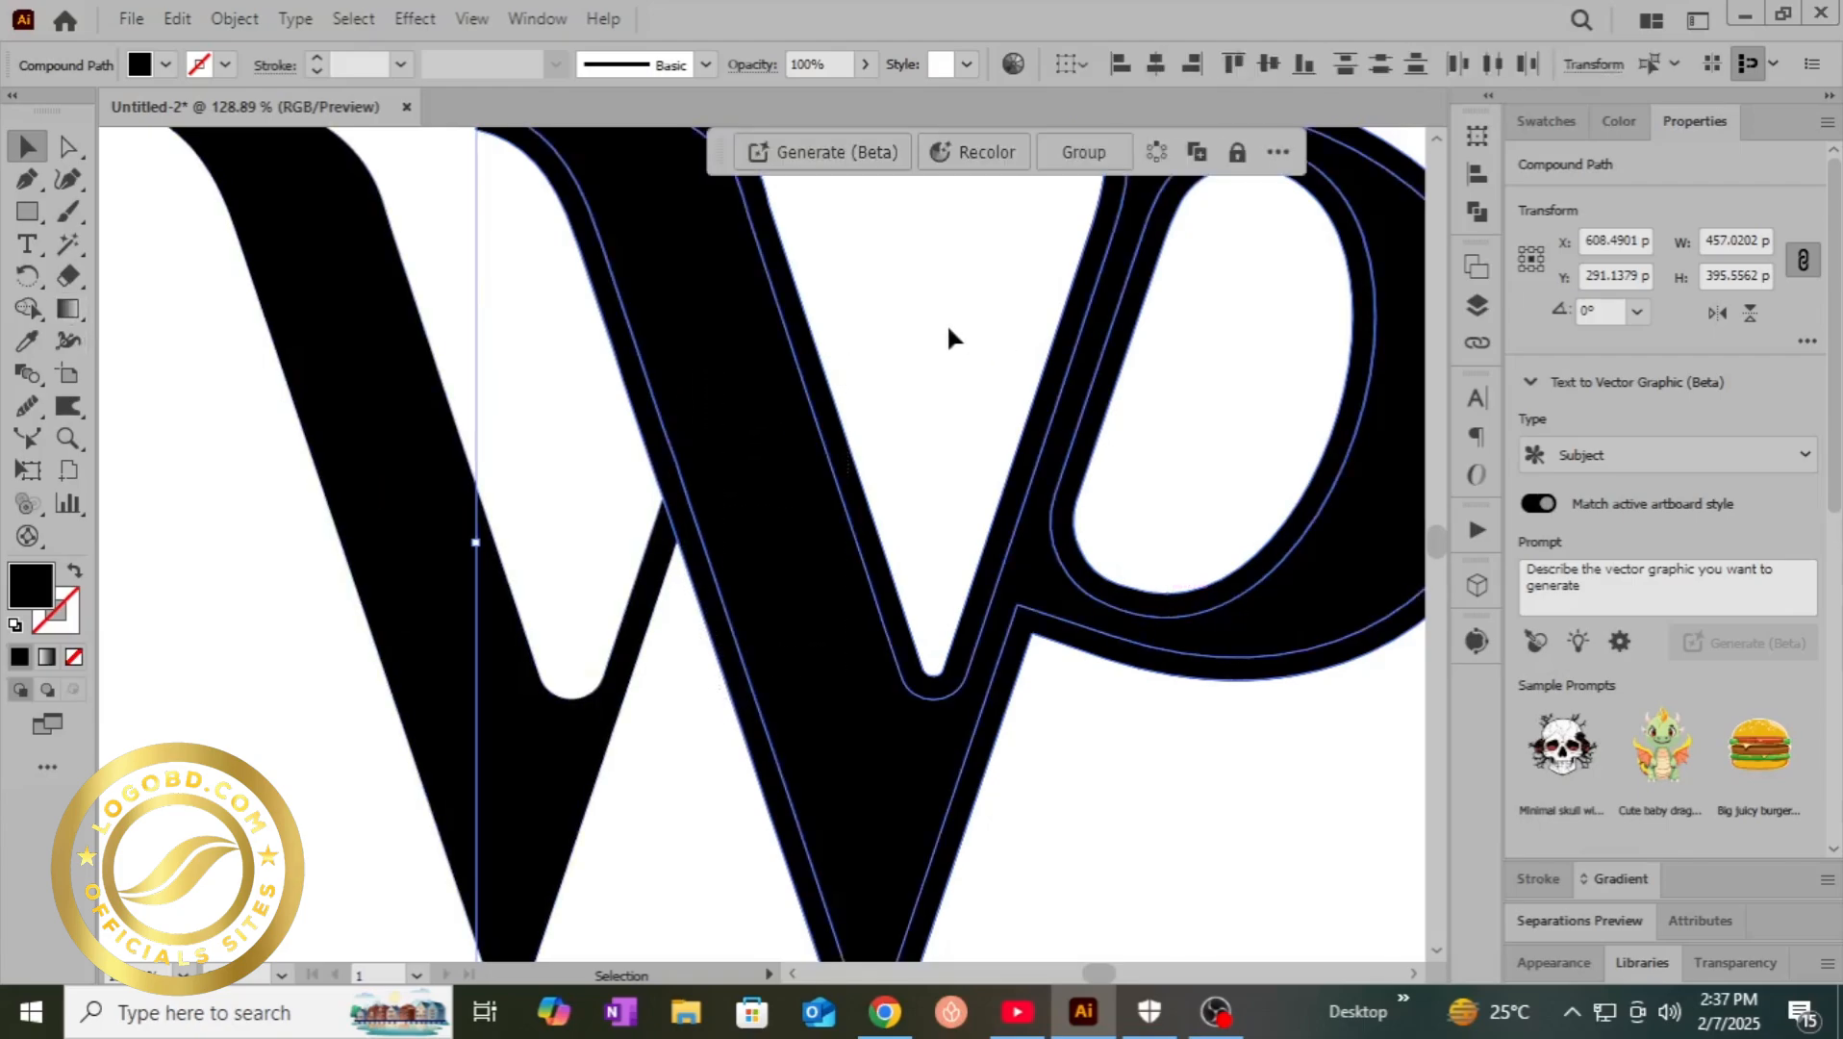
left_click_drag(859, 283, 538, 669)
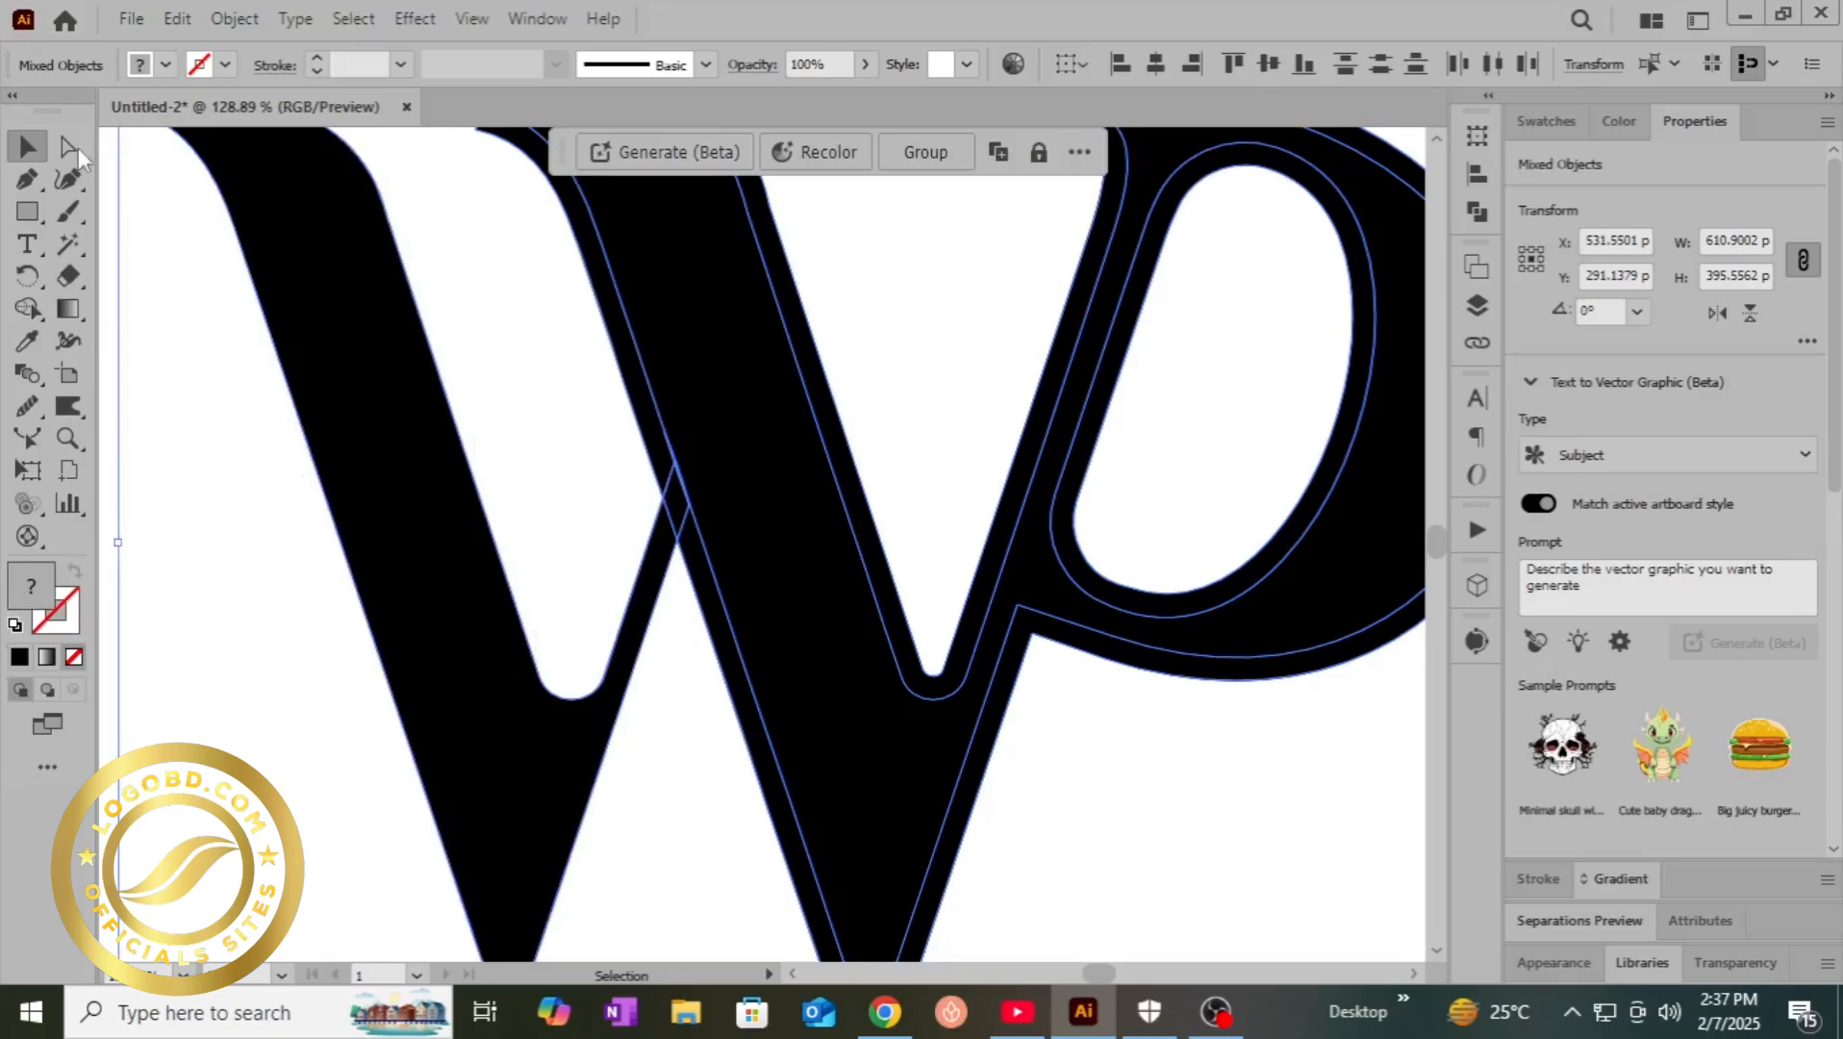
left_click(208, 23)
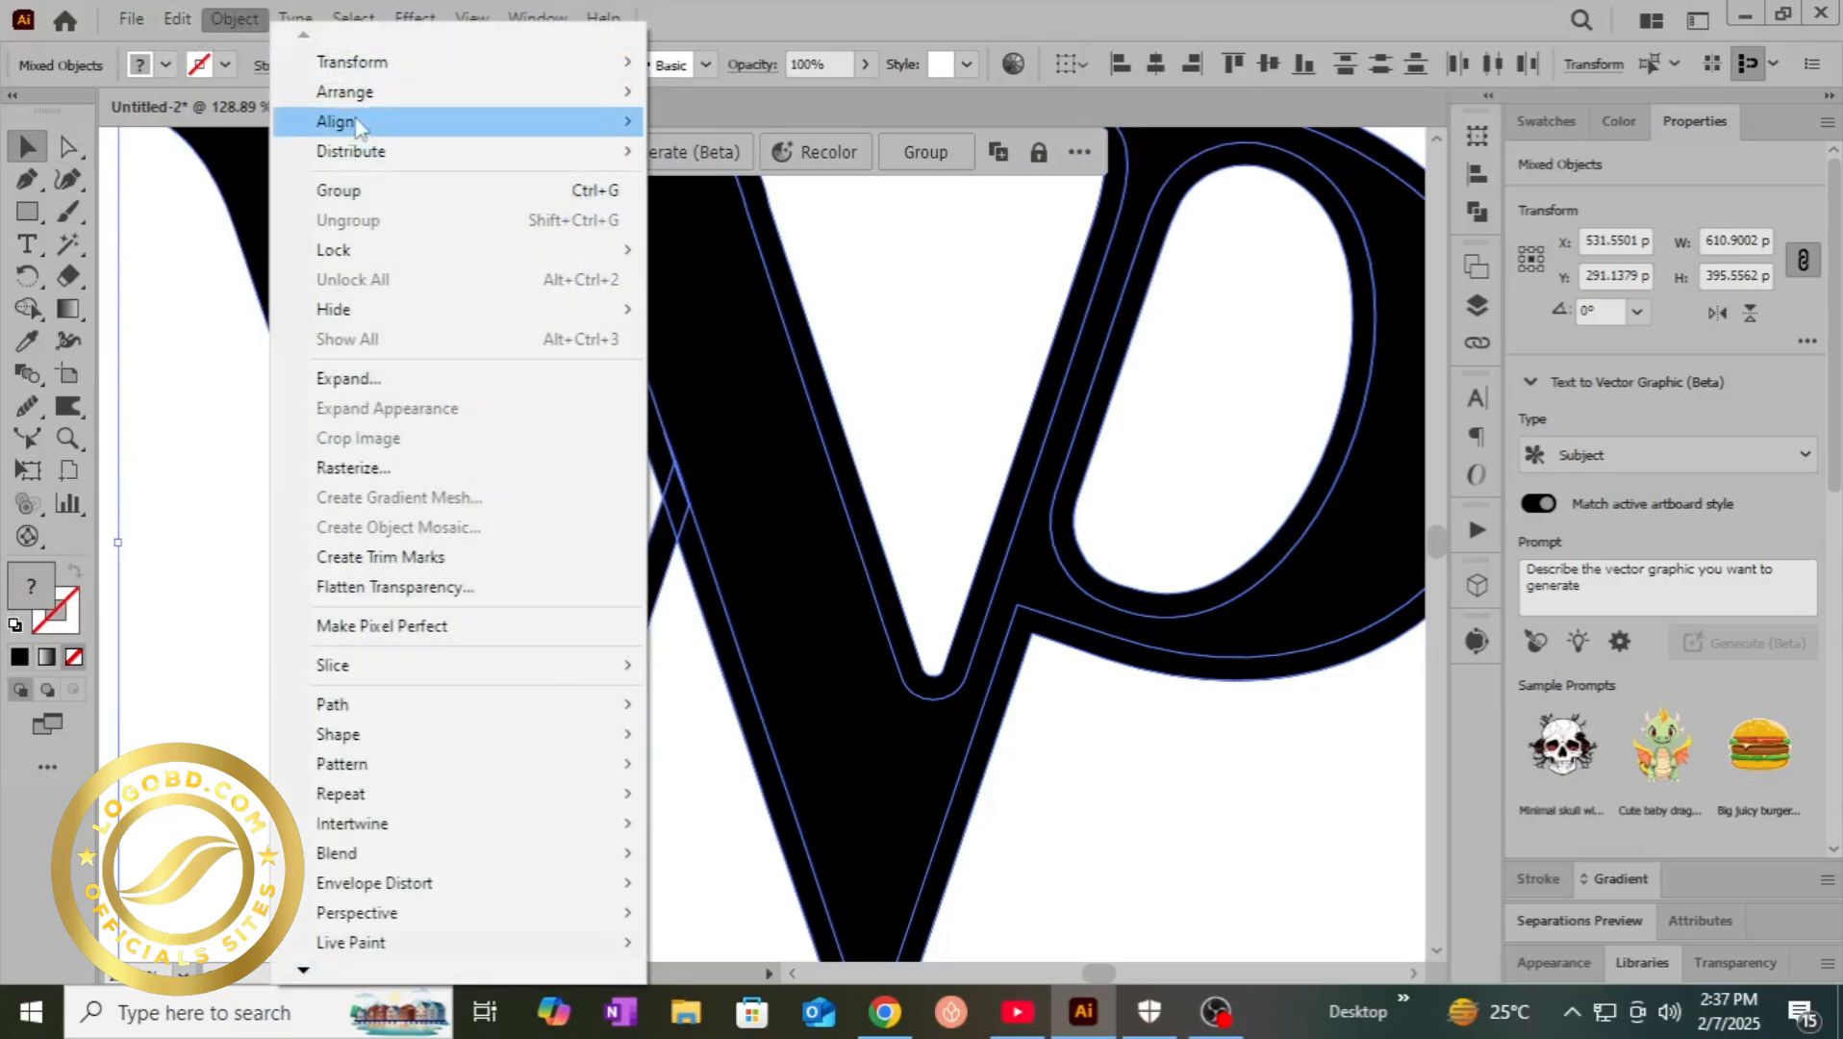
left_click(26, 319)
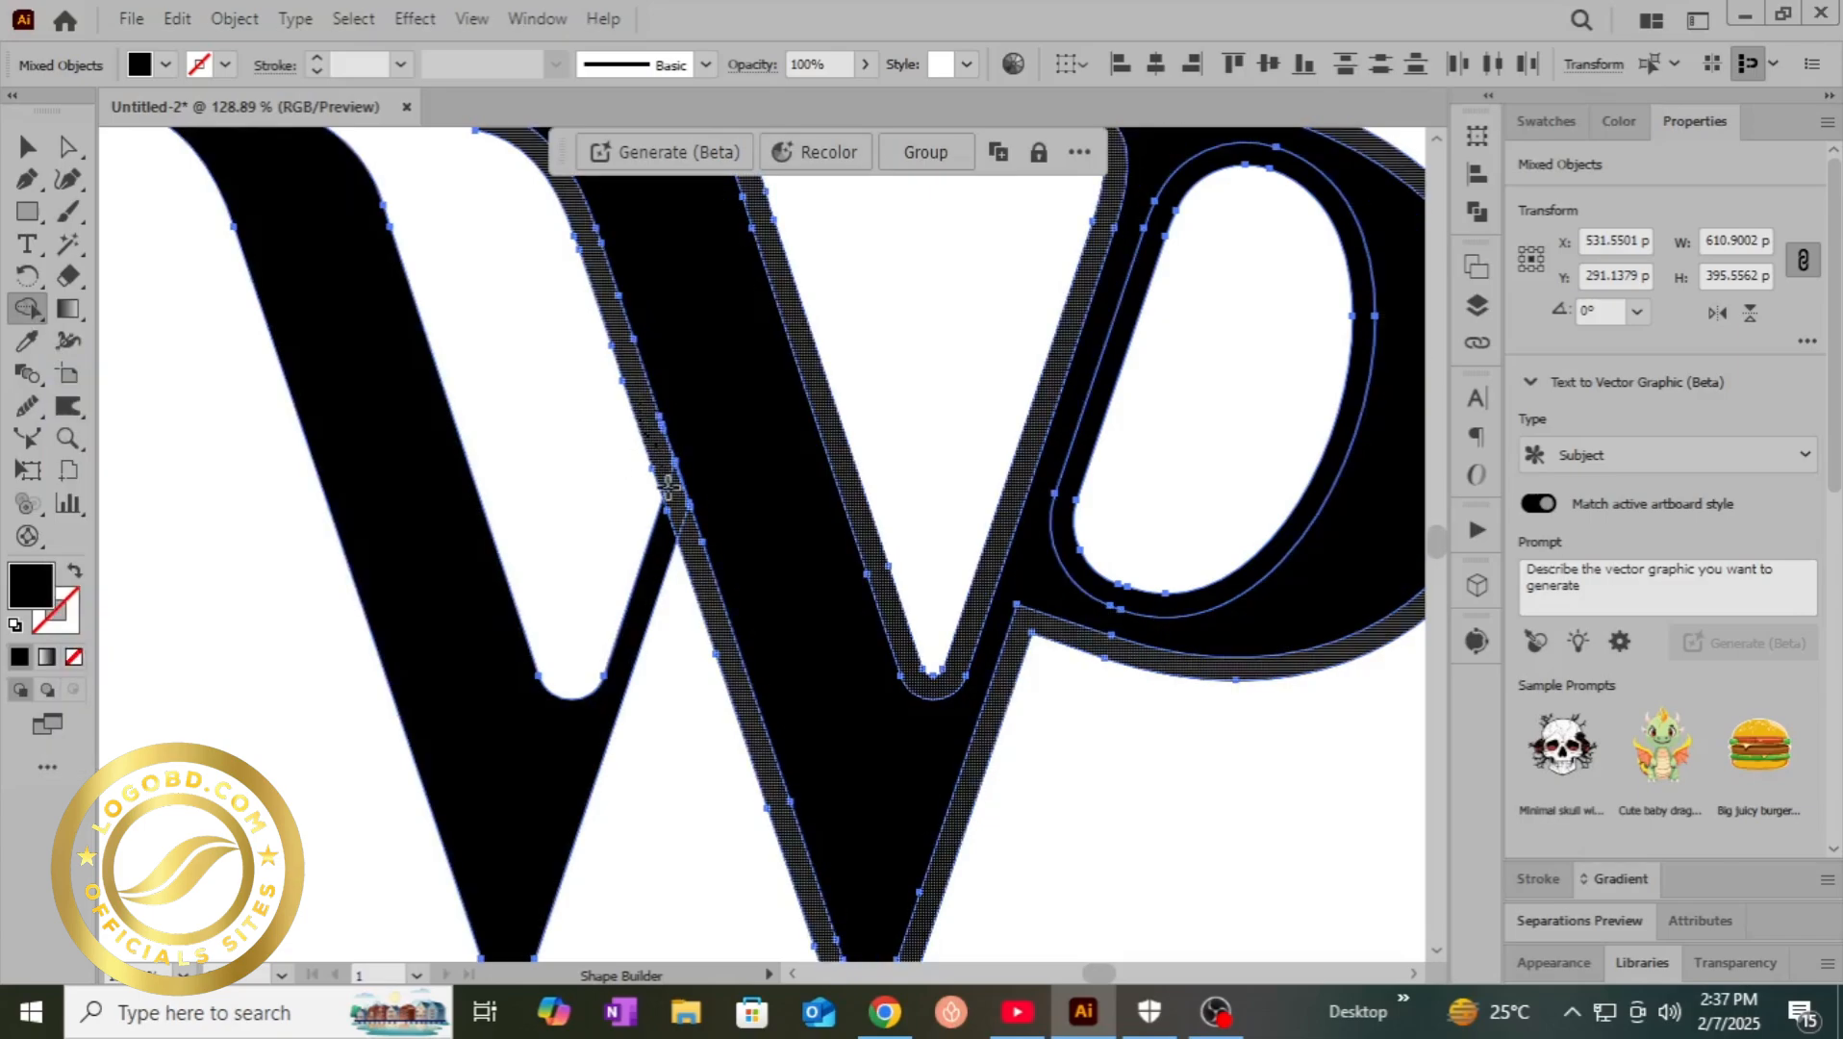
left_click(690, 544, "alt")
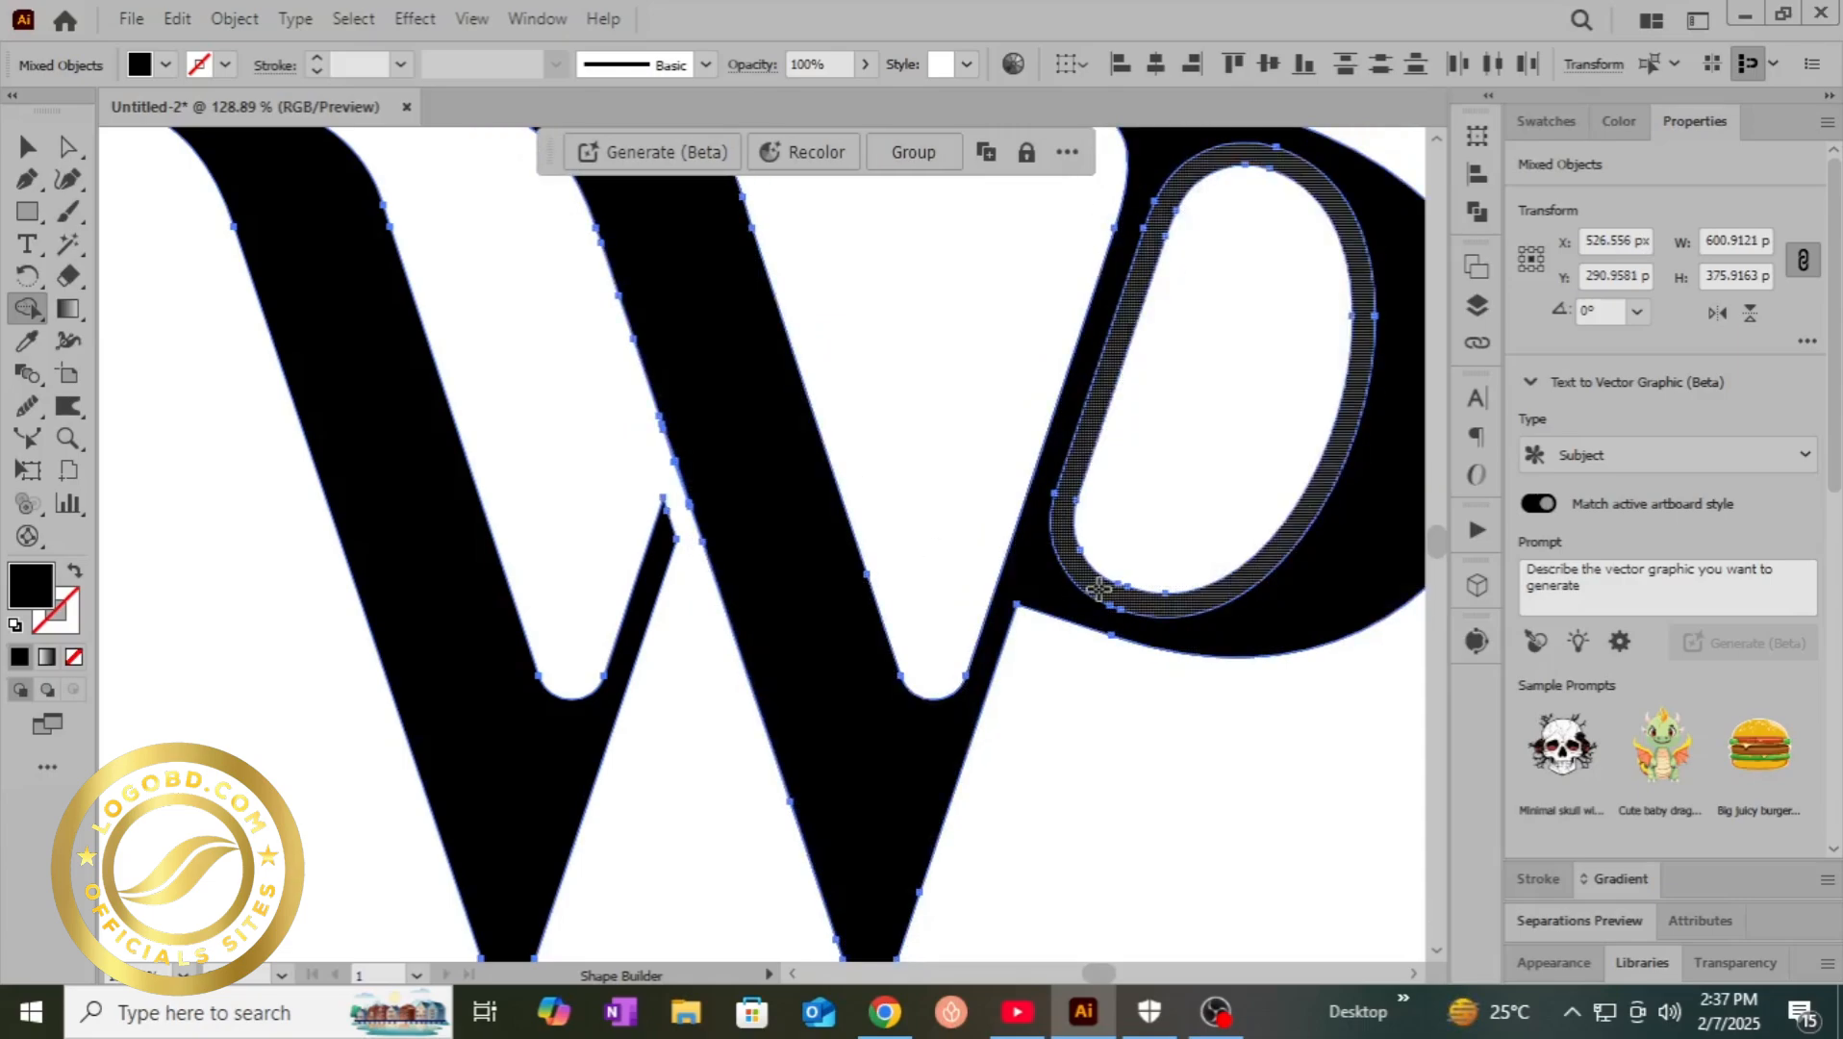
left_click(1099, 589, "alt")
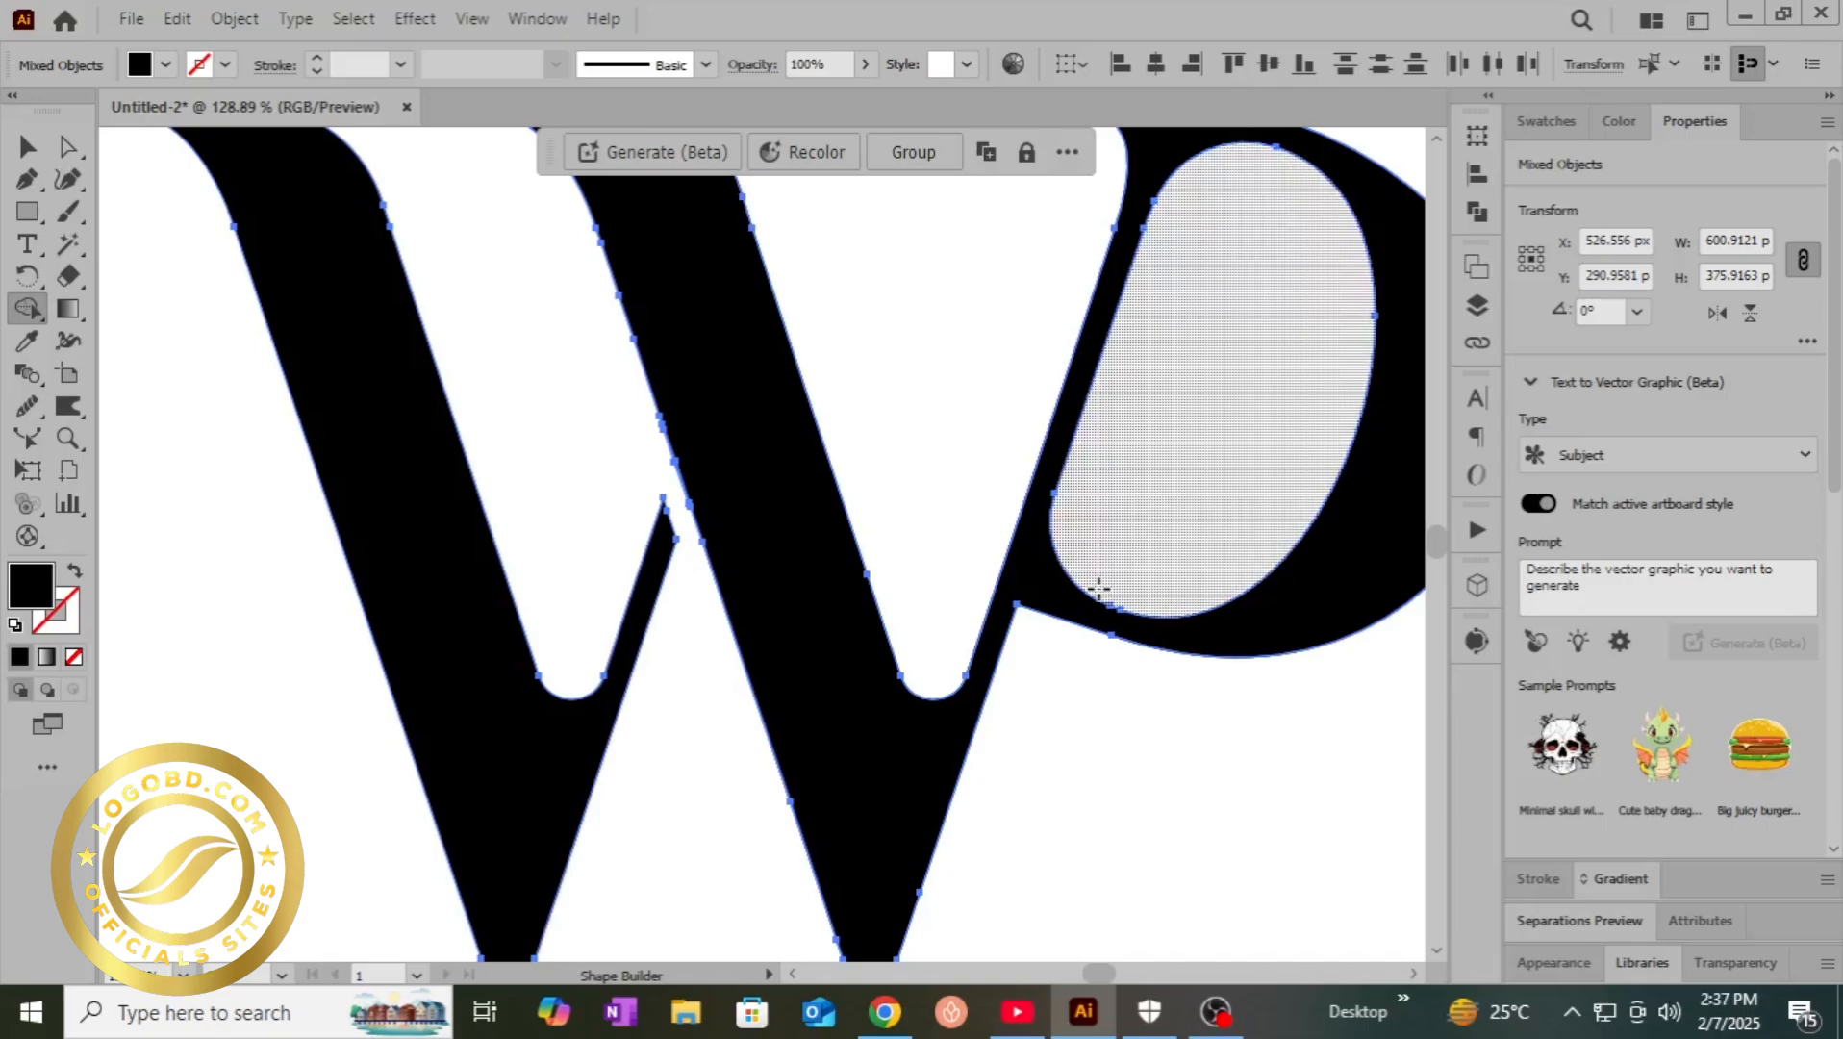
left_click(27, 146)
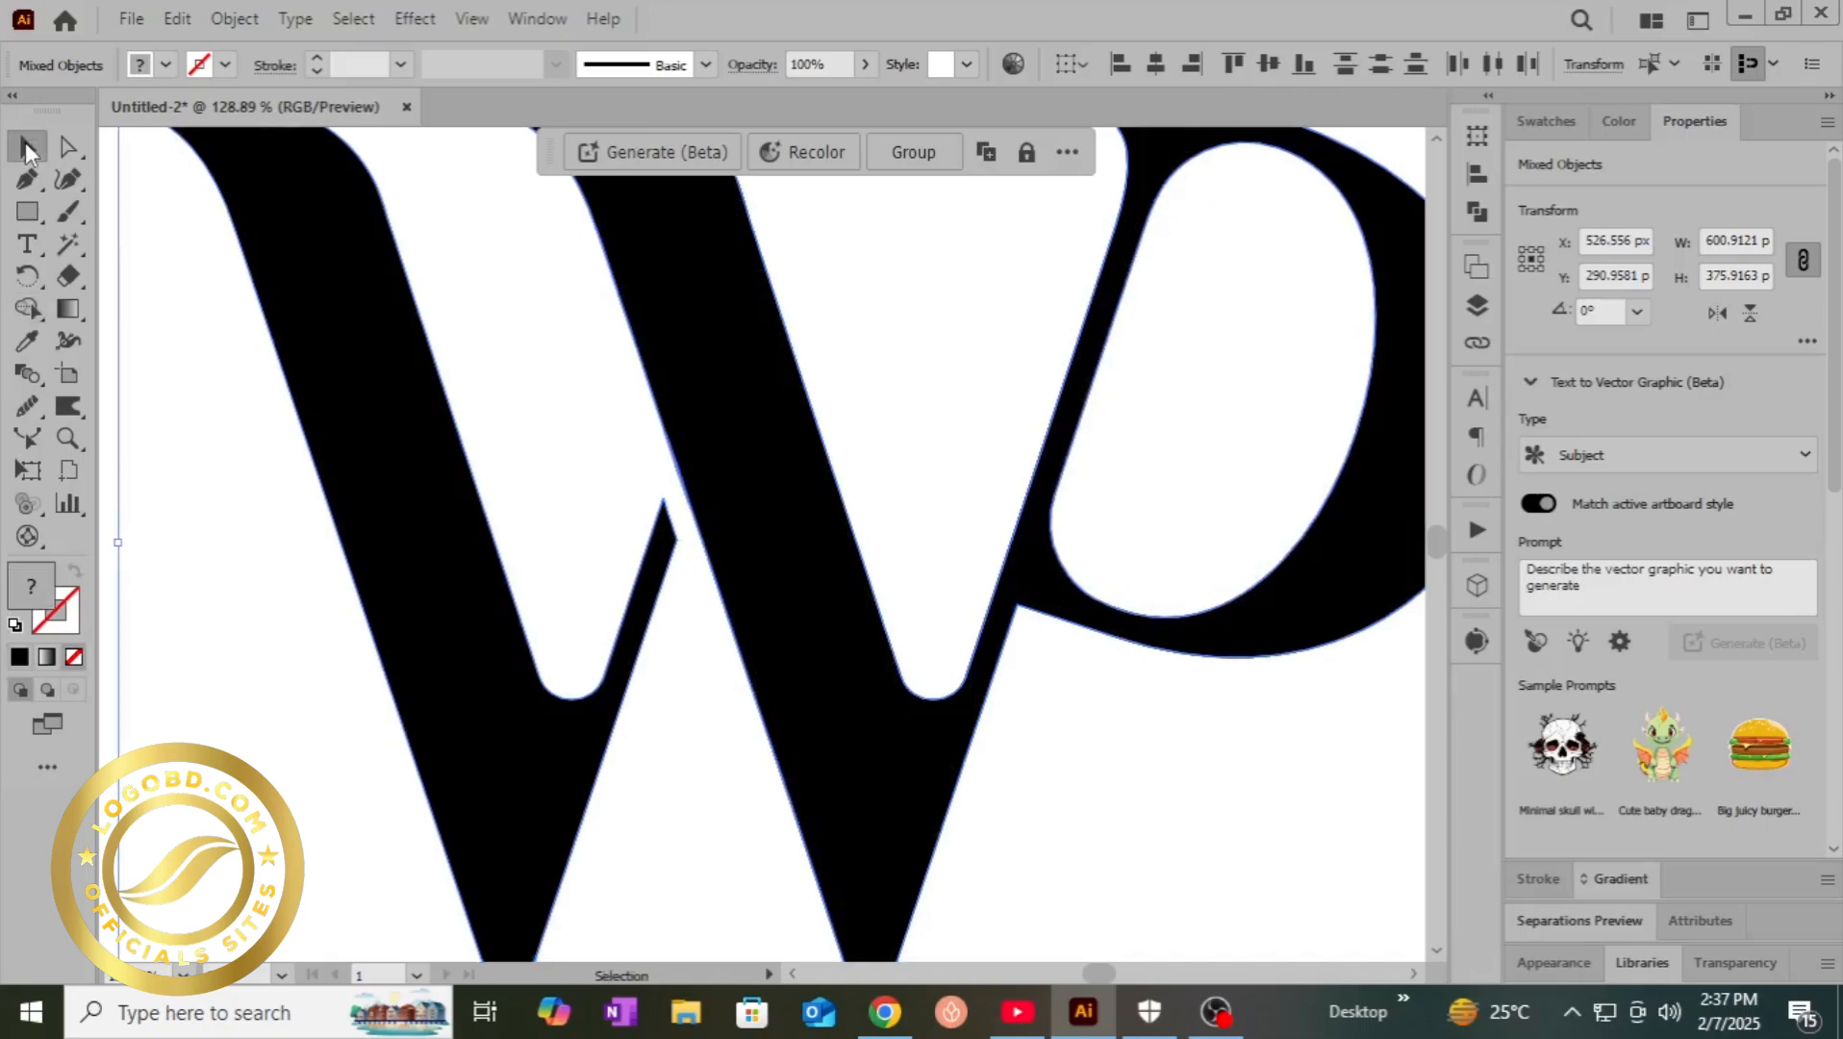
left_click(72, 442)
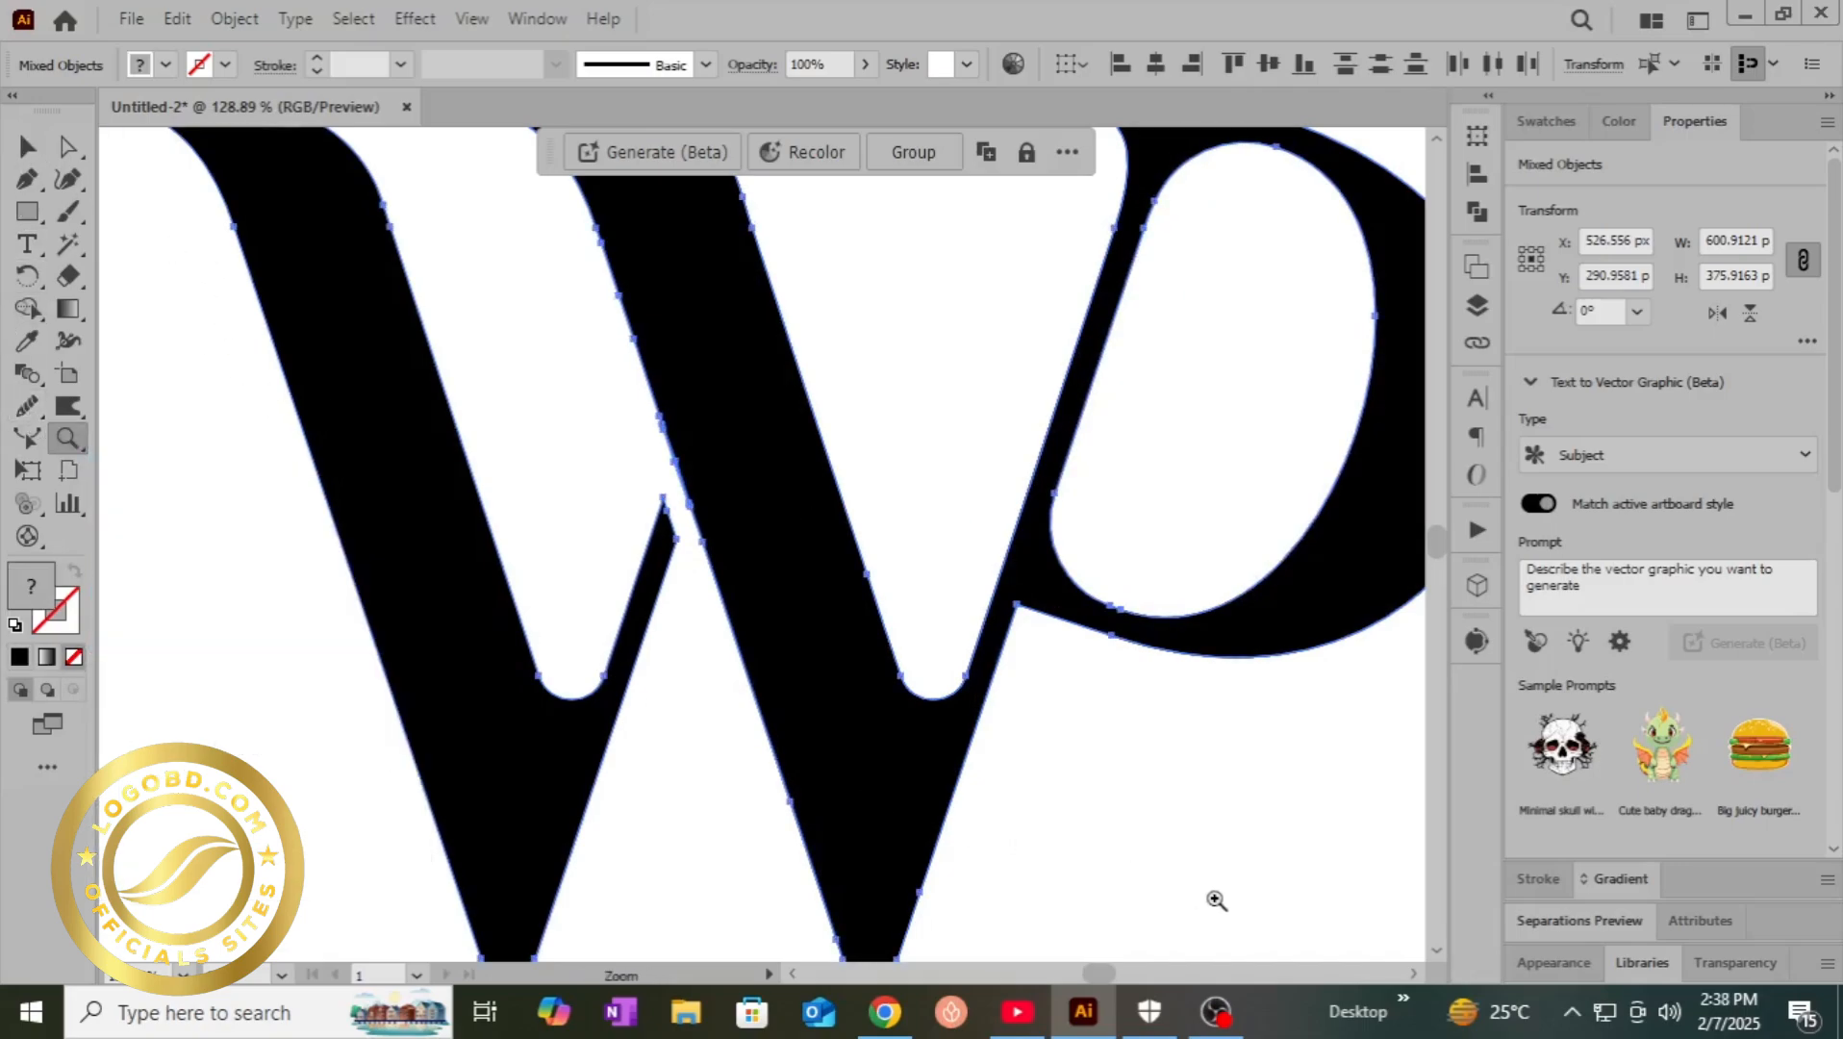
left_click_drag(1217, 900, 923, 600)
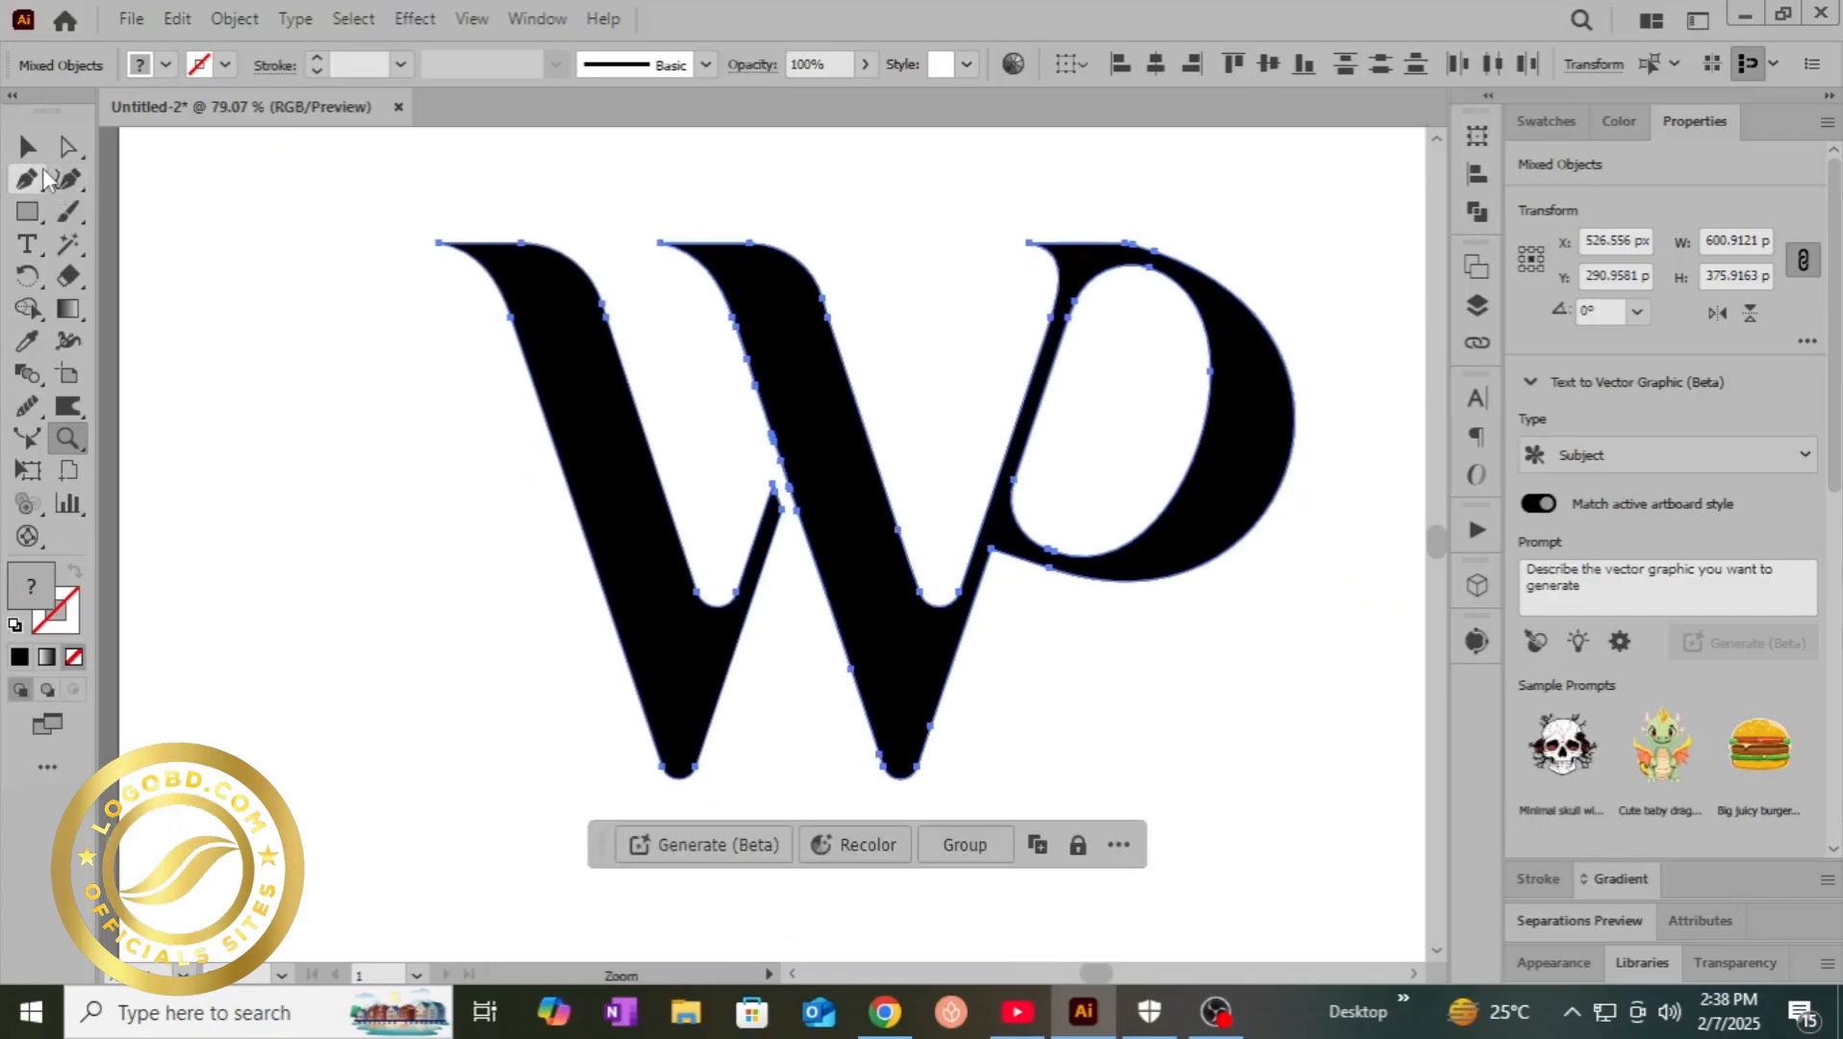
left_click(29, 146)
left_click(288, 696)
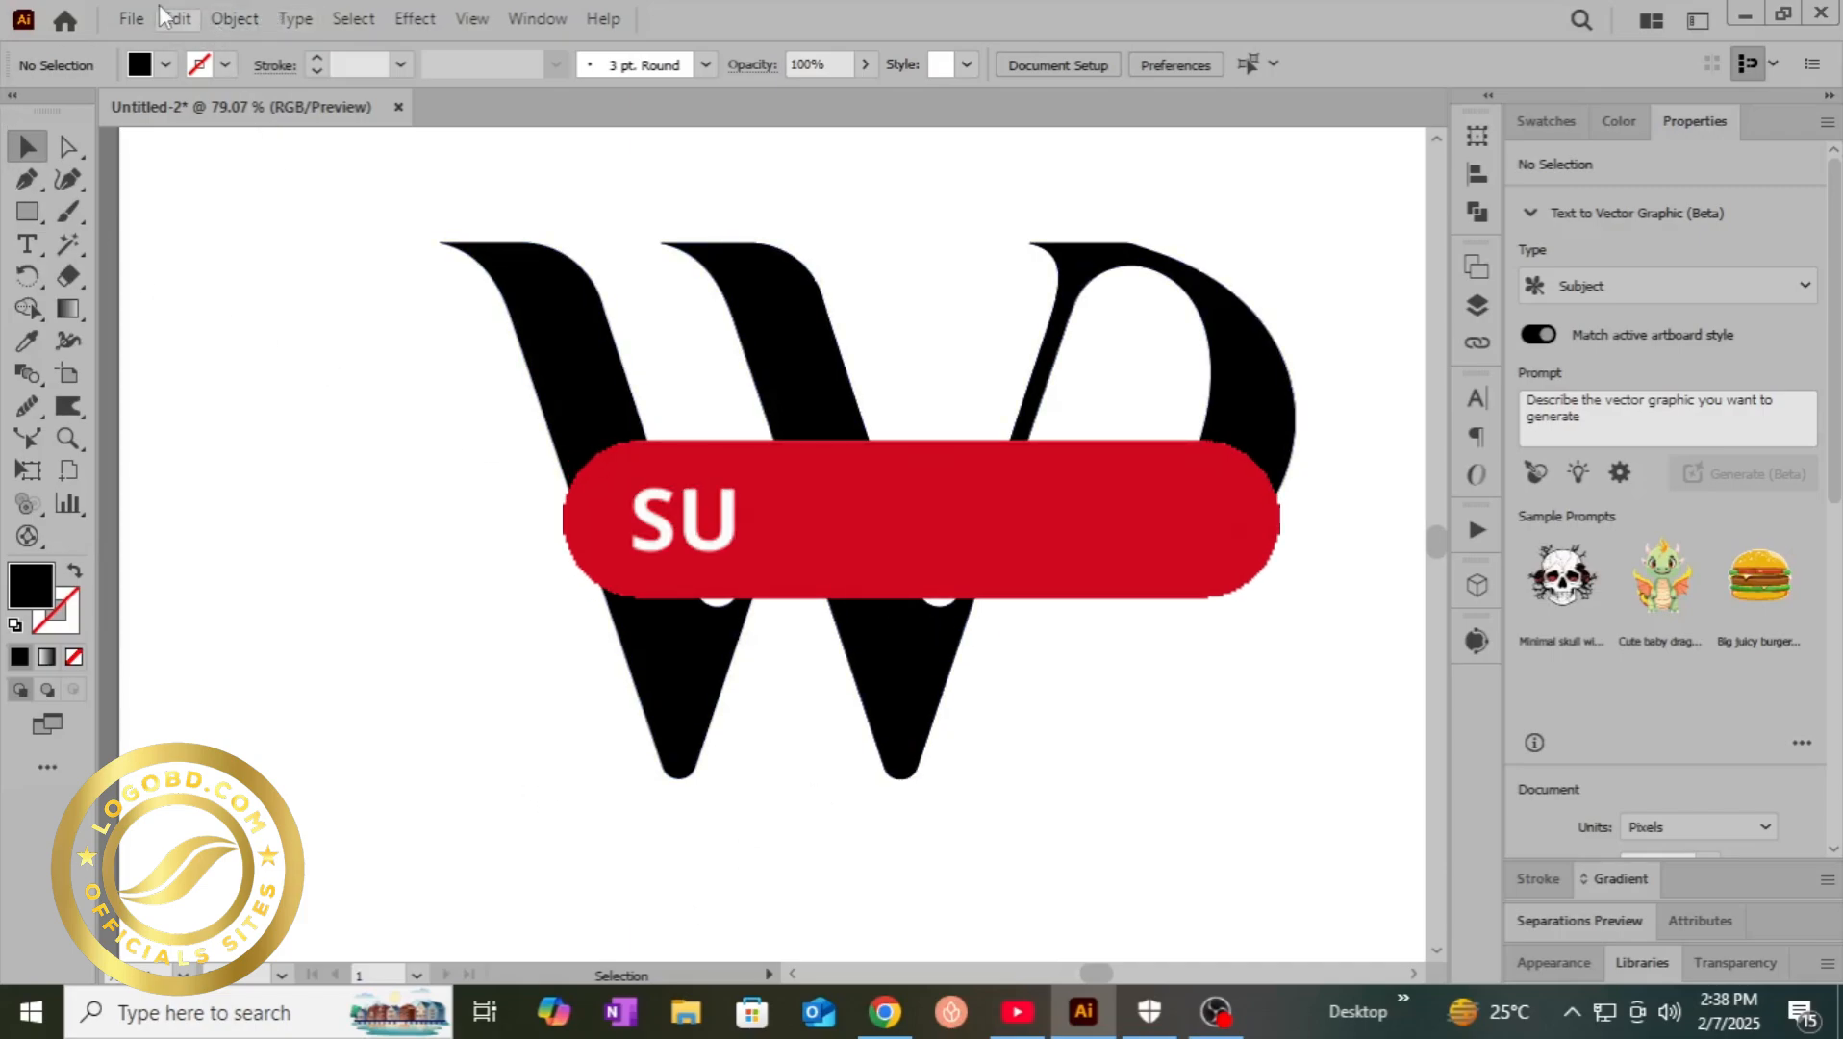
left_click(133, 20)
left_click(133, 20)
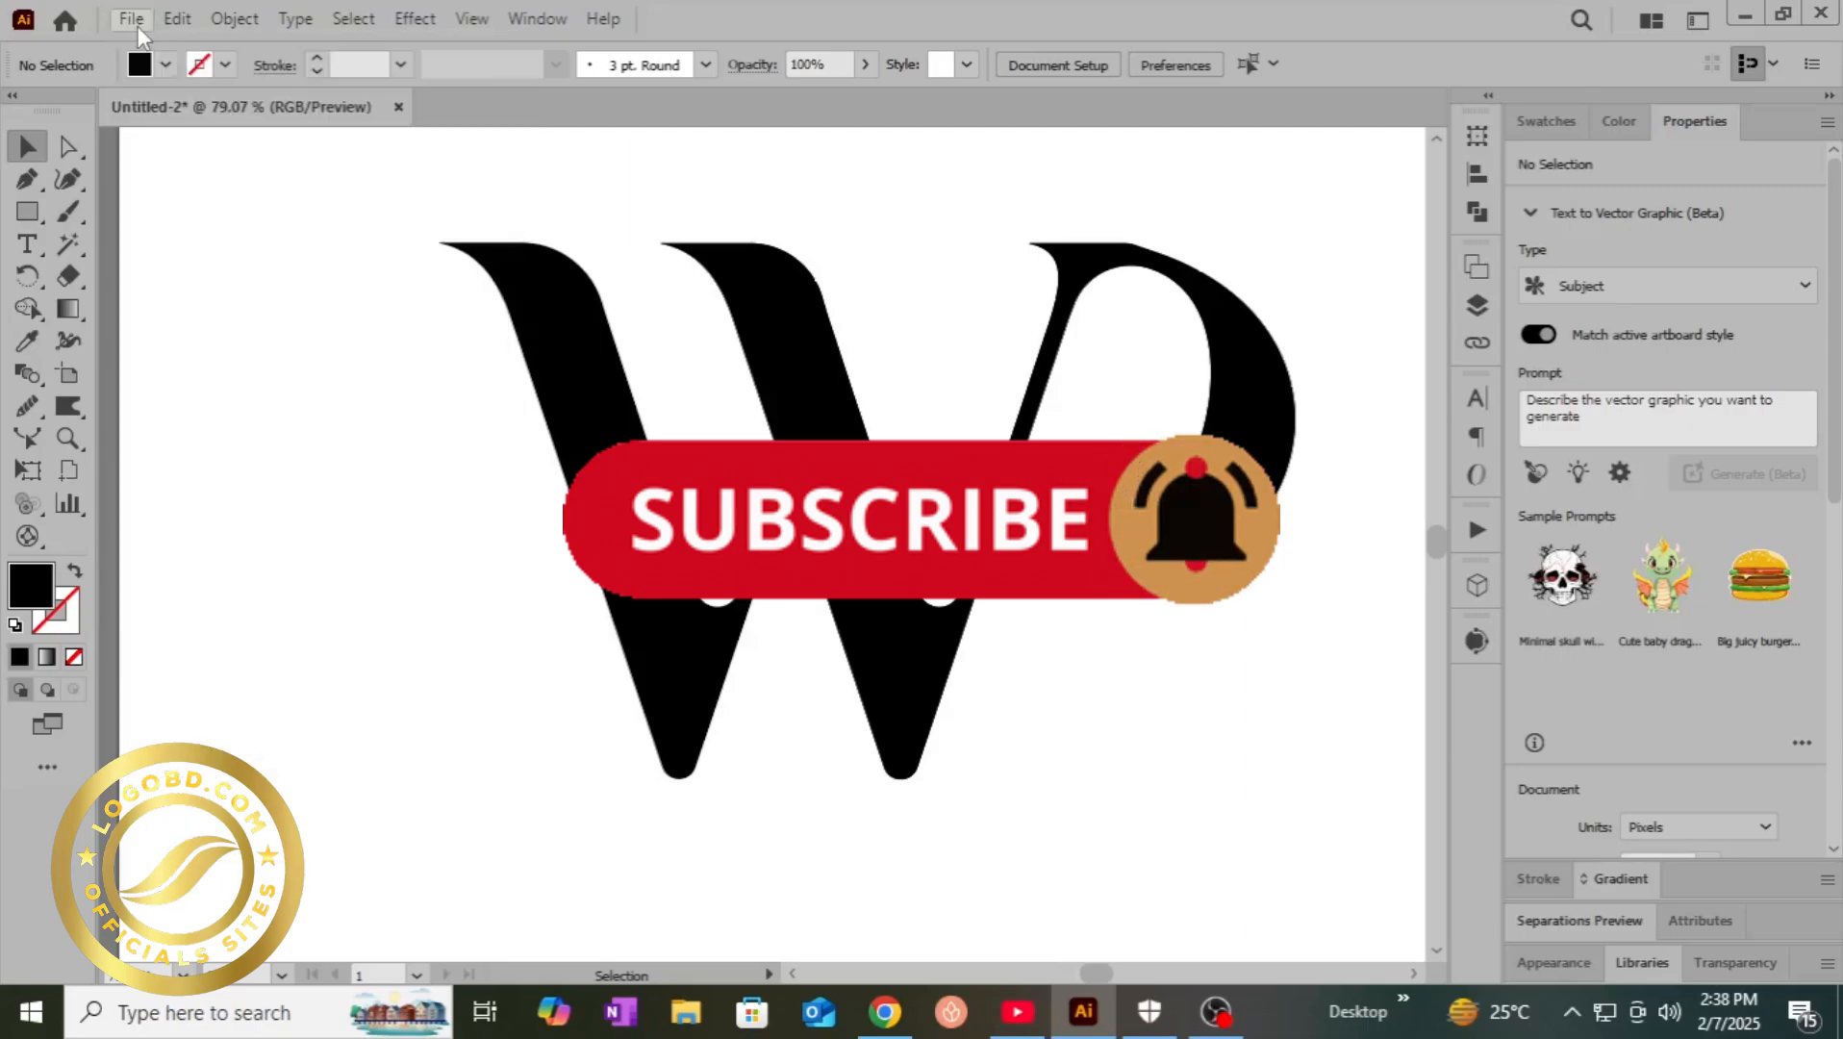